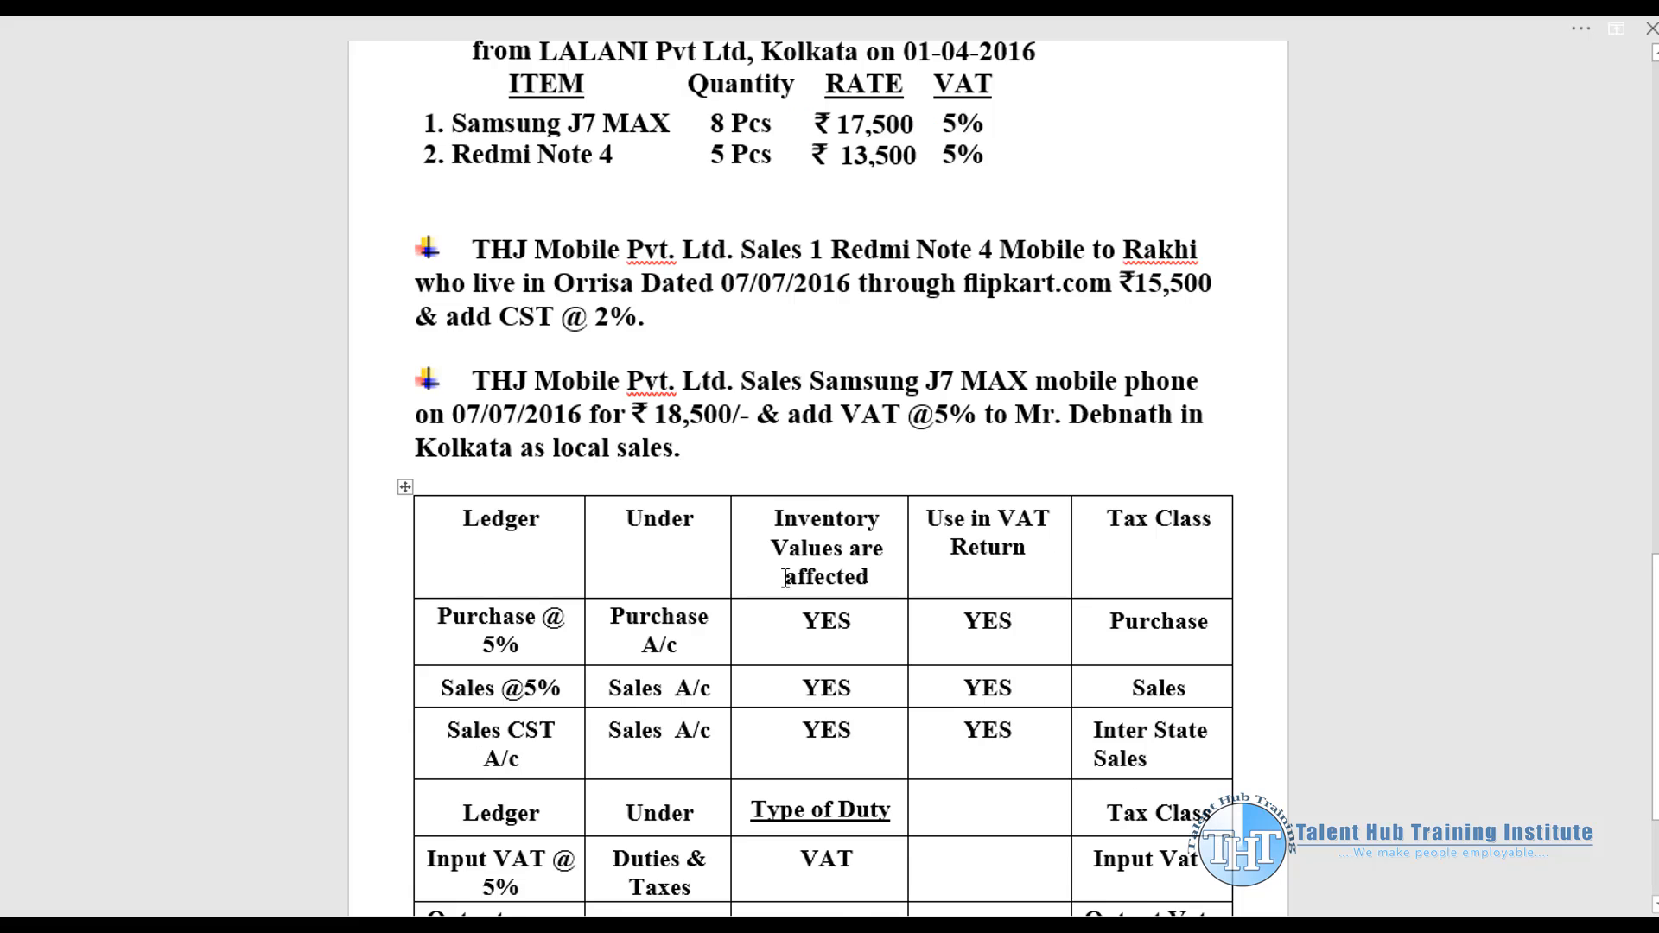
Step: Examine the IGST sale and purchase exercises for THJ Mobile Pvt. Ltd in the GSTMODE document
{"action": "scroll", "coordinate": [785, 577], "scroll_direction": "up", "scroll_amount": 20}
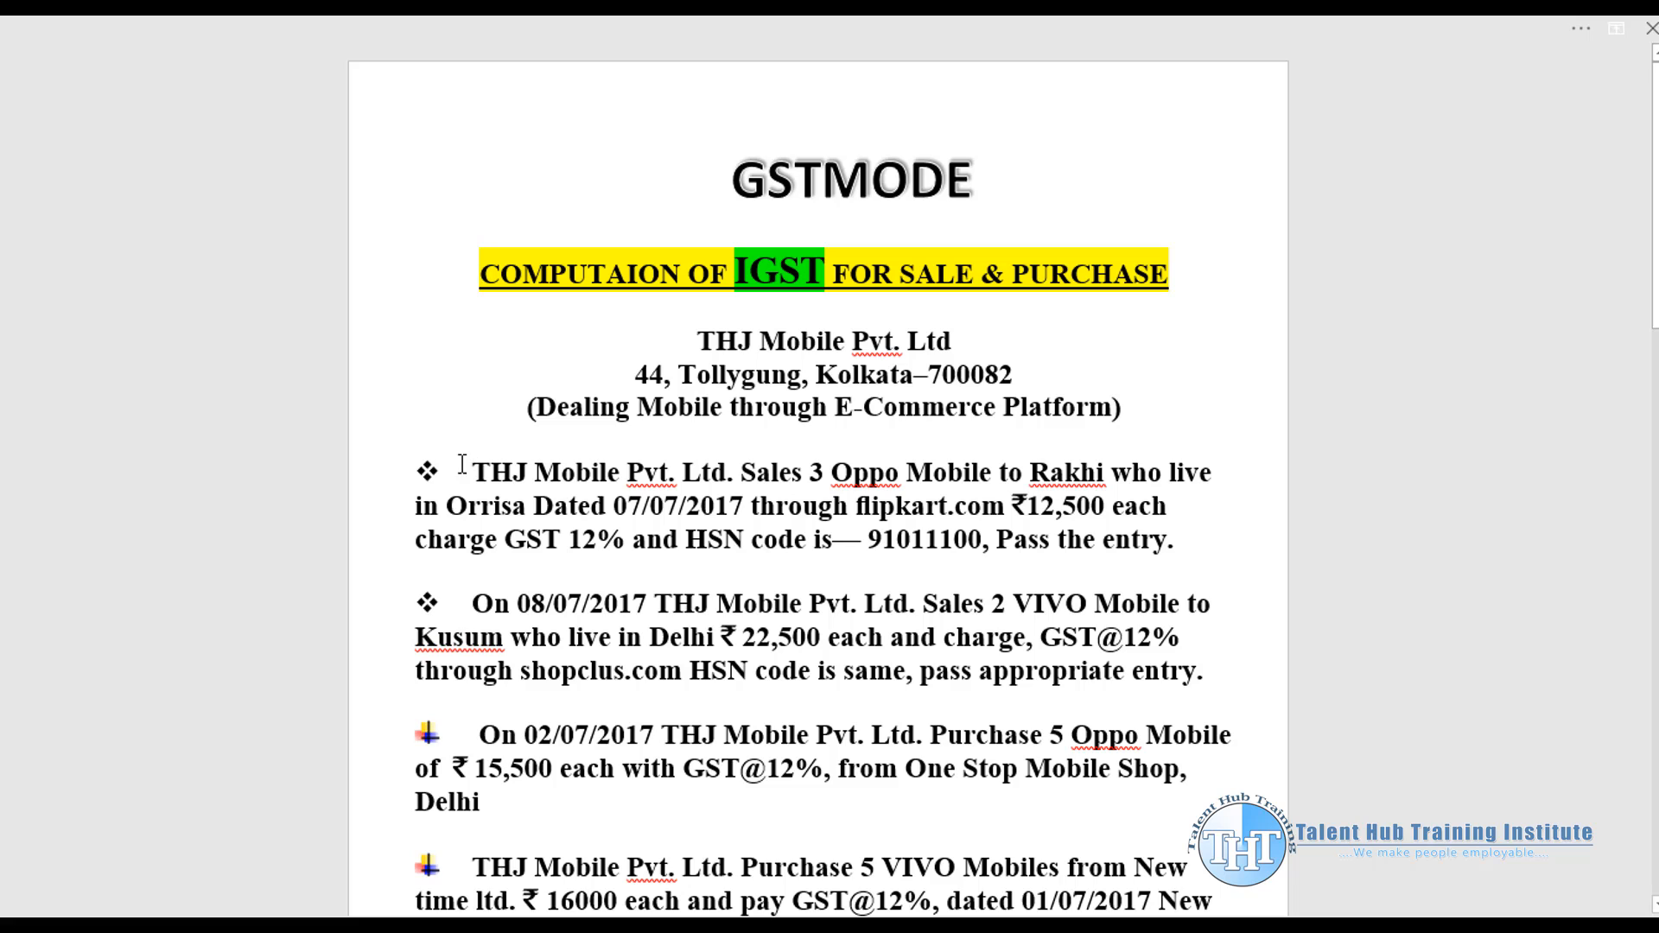
{"action": "left_click_drag", "start_coordinate": [472, 470], "coordinate": [1134, 540]}
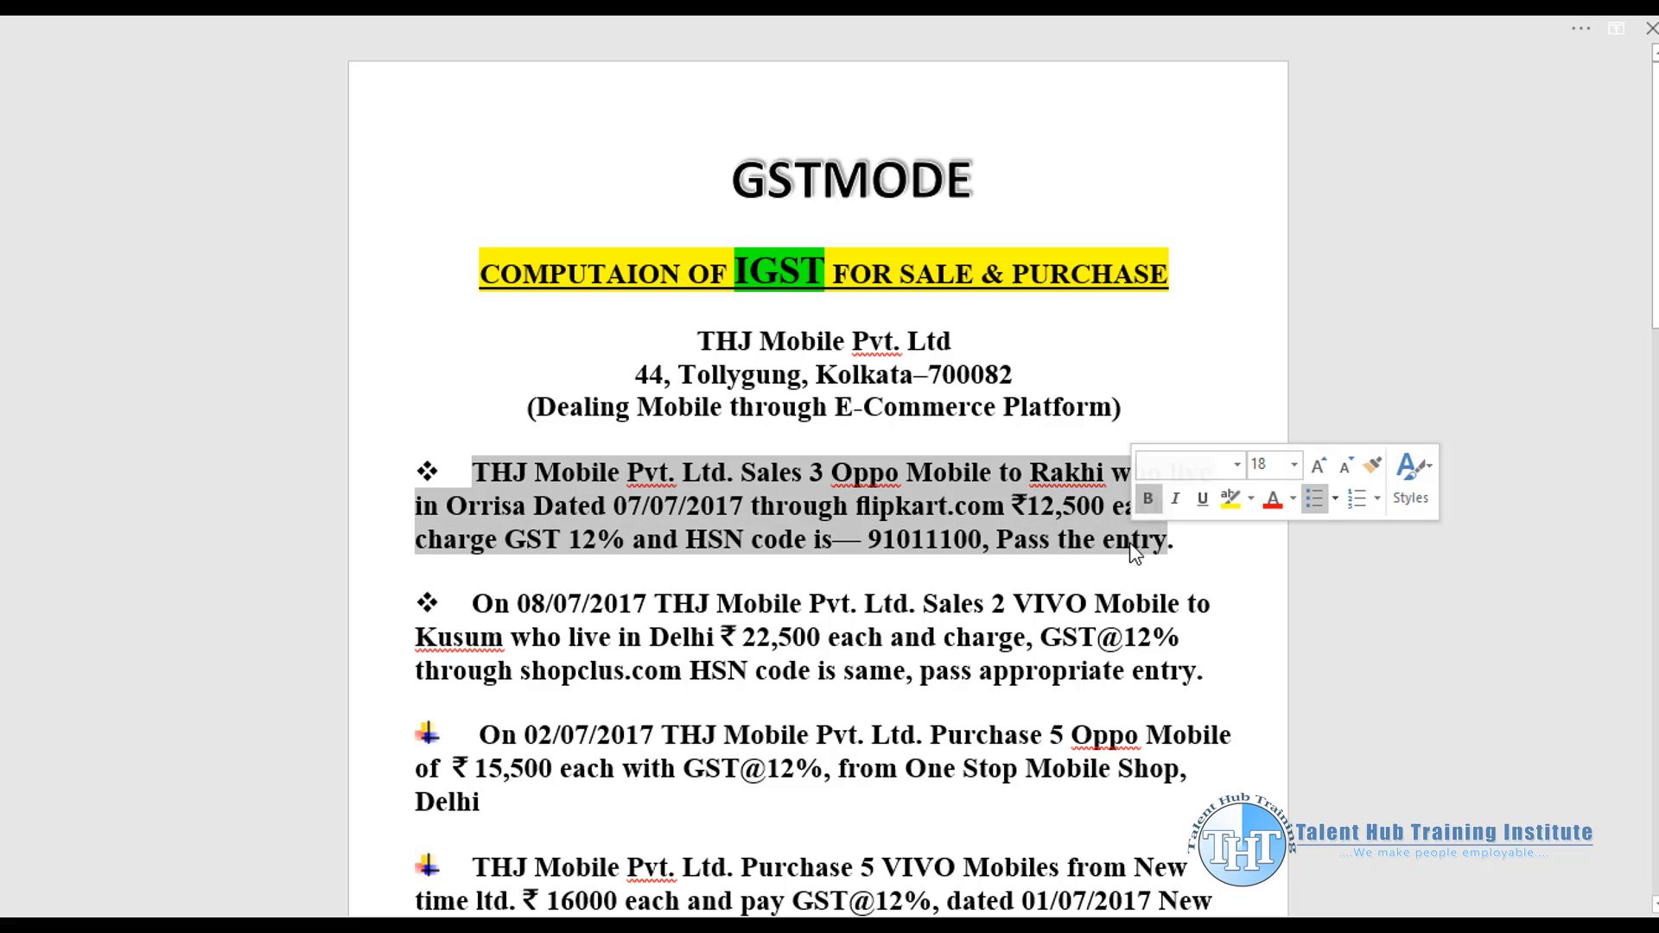
{"action": "left_click", "coordinate": [785, 530]}
{"action": "left_click_drag", "start_coordinate": [491, 603], "coordinate": [998, 655]}
{"action": "left_click", "coordinate": [999, 657]}
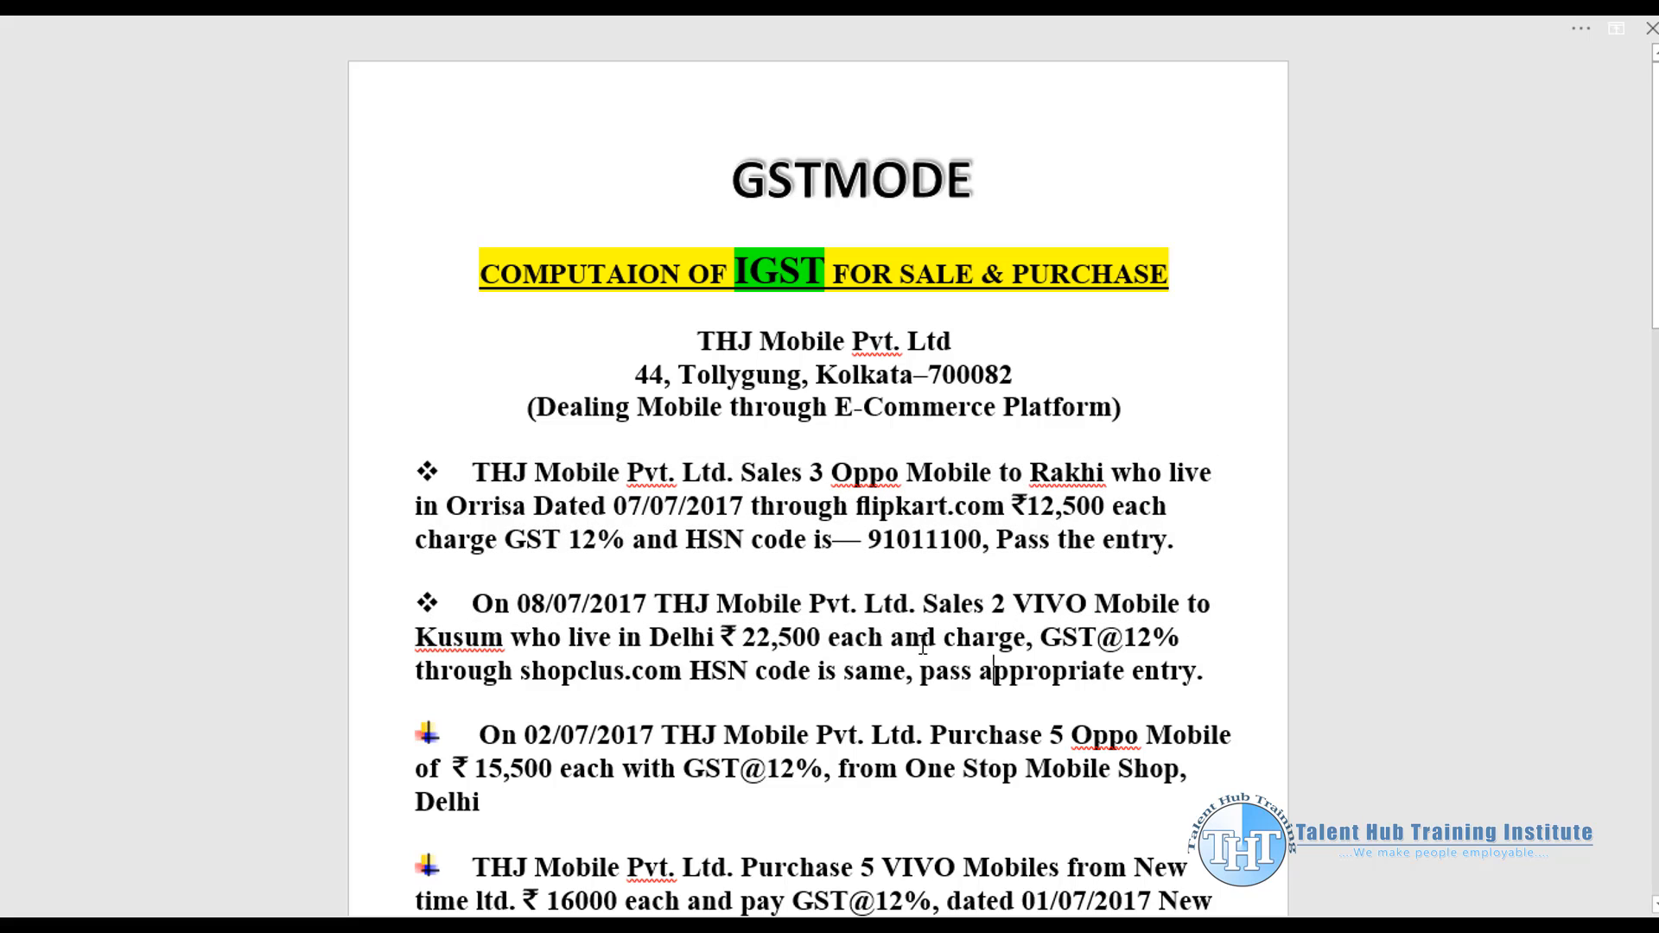
{"action": "scroll", "coordinate": [808, 553], "scroll_direction": "down", "scroll_amount": 1}
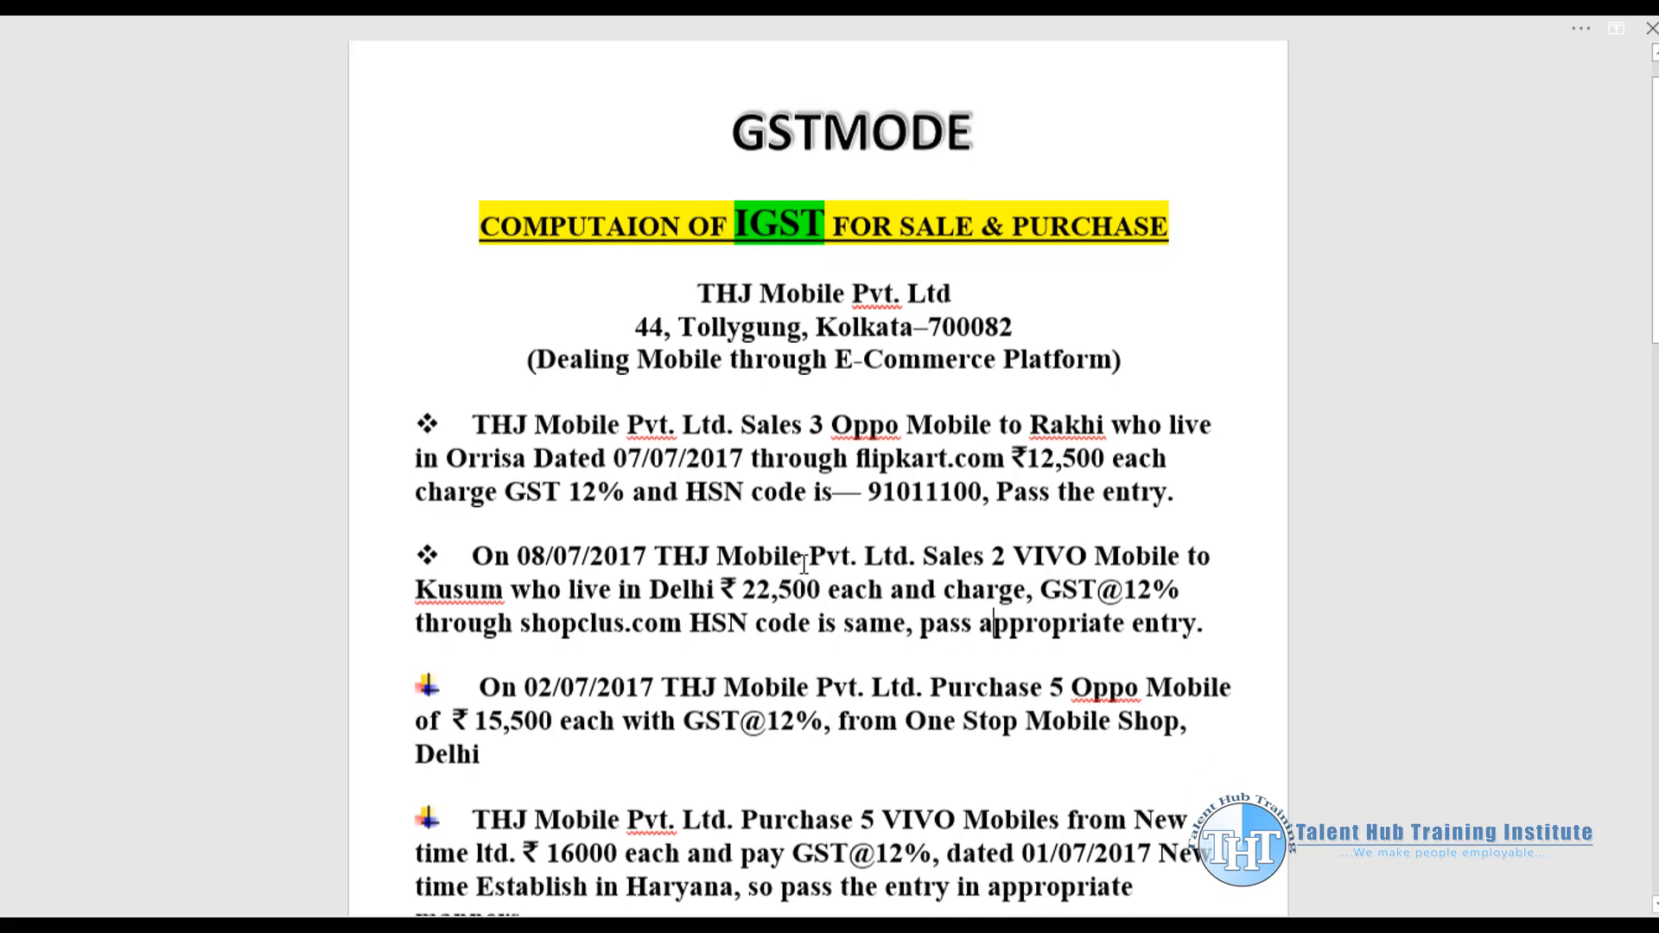
{"action": "scroll", "coordinate": [803, 555], "scroll_direction": "up", "scroll_amount": 1}
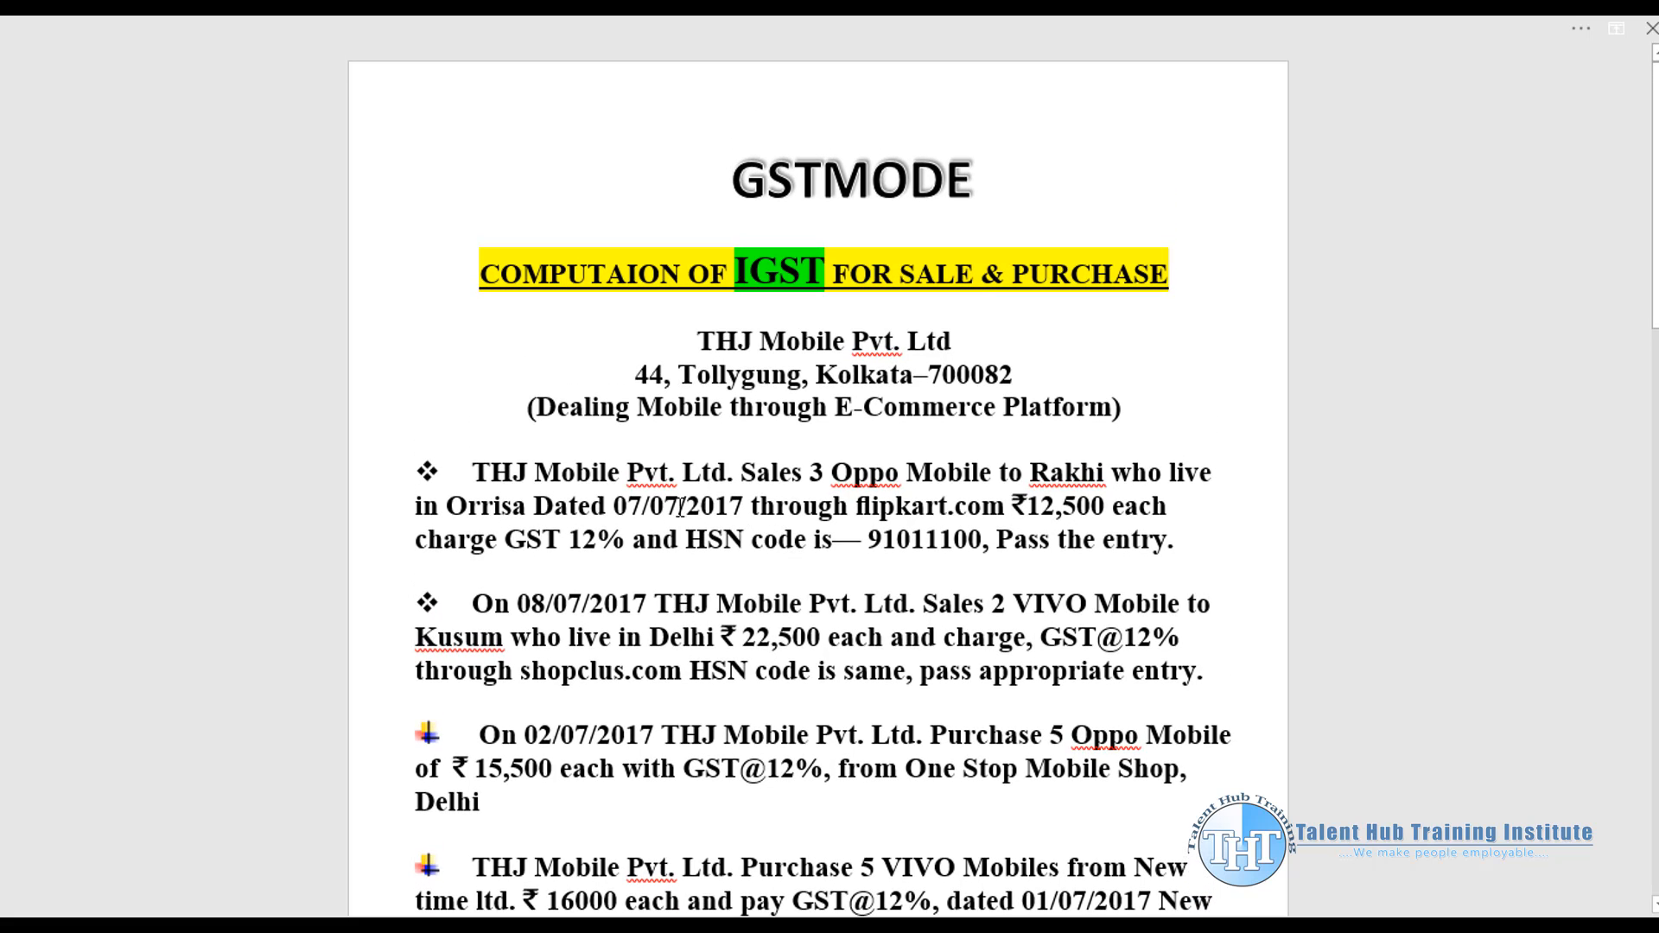
{"action": "scroll", "coordinate": [760, 549], "scroll_direction": "down", "scroll_amount": 1}
{"action": "scroll", "coordinate": [762, 553], "scroll_direction": "down", "scroll_amount": 3}
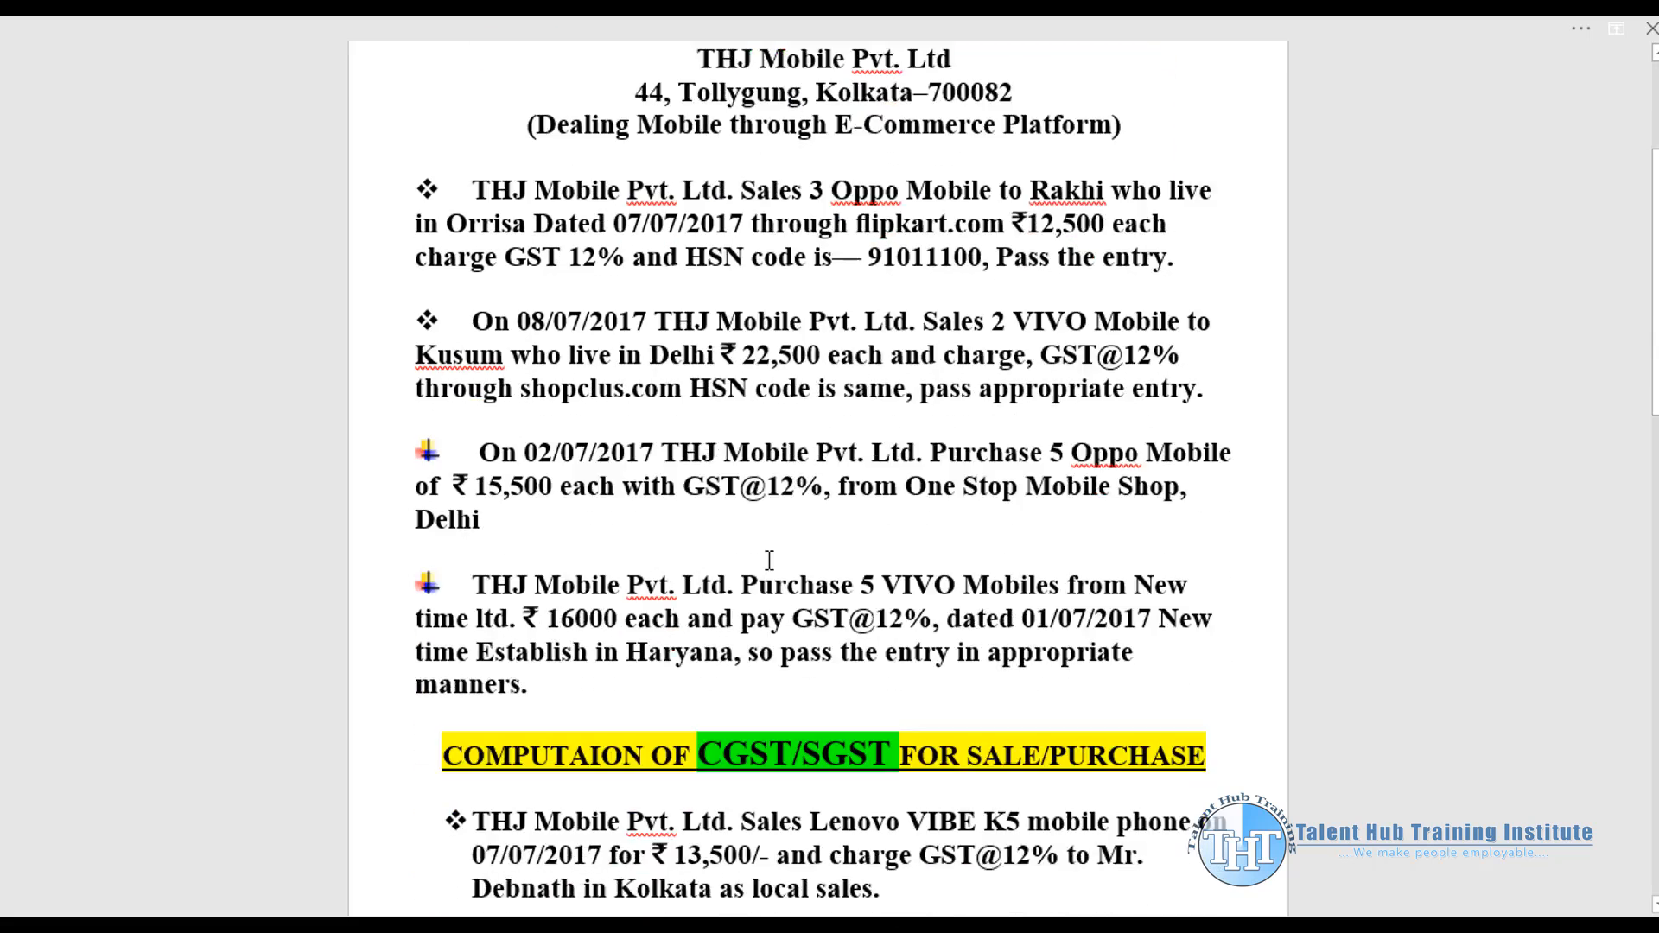
{"action": "scroll", "coordinate": [670, 602], "scroll_direction": "up", "scroll_amount": 4}
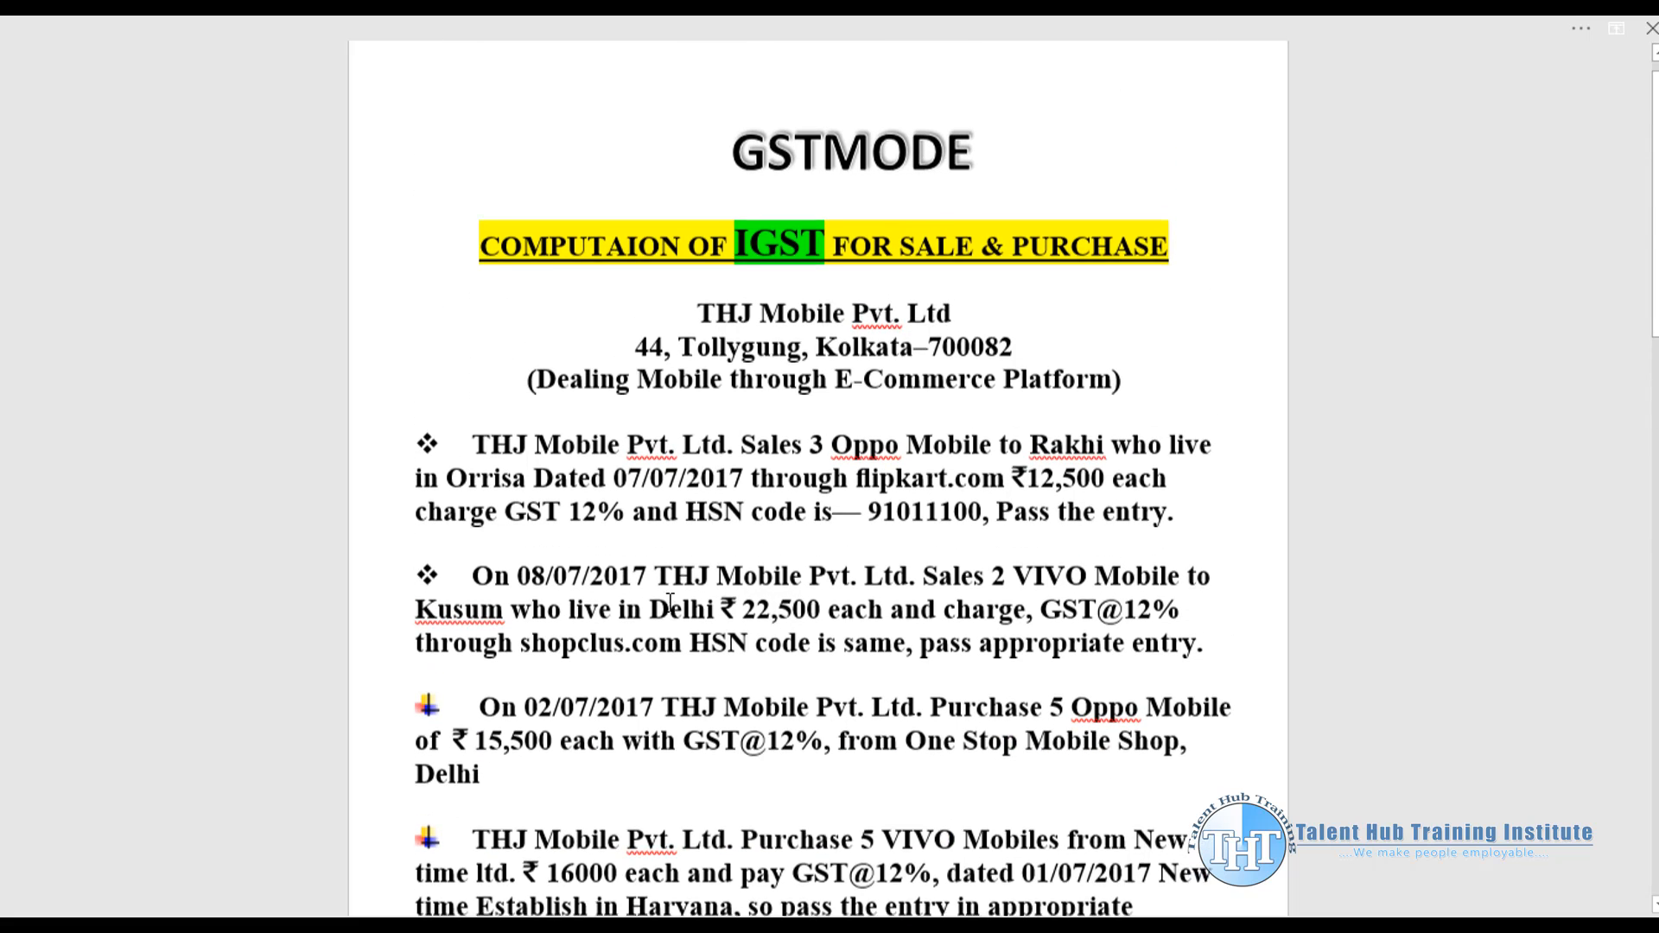
Step: Switch to Tally.ERP 9, enable Goods and Services Tax for the company and open its GST details for alteration
{"action": "left_click", "coordinate": [923, 924]}
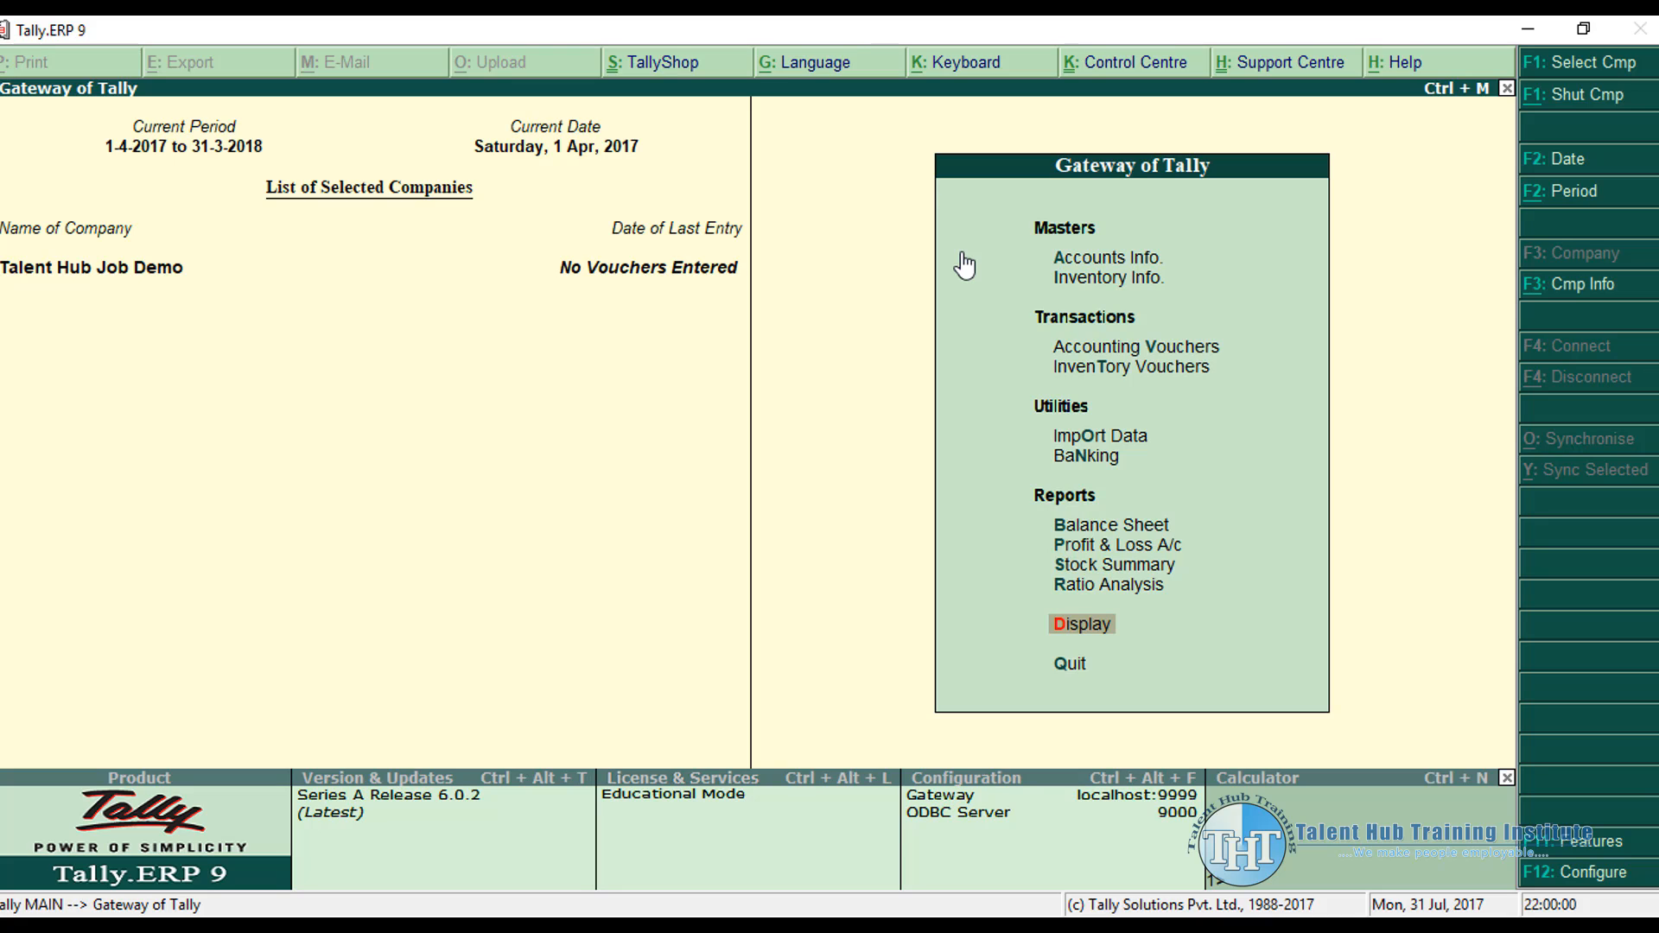
{"action": "key", "text": "F11"}
{"action": "key", "text": "Down"}
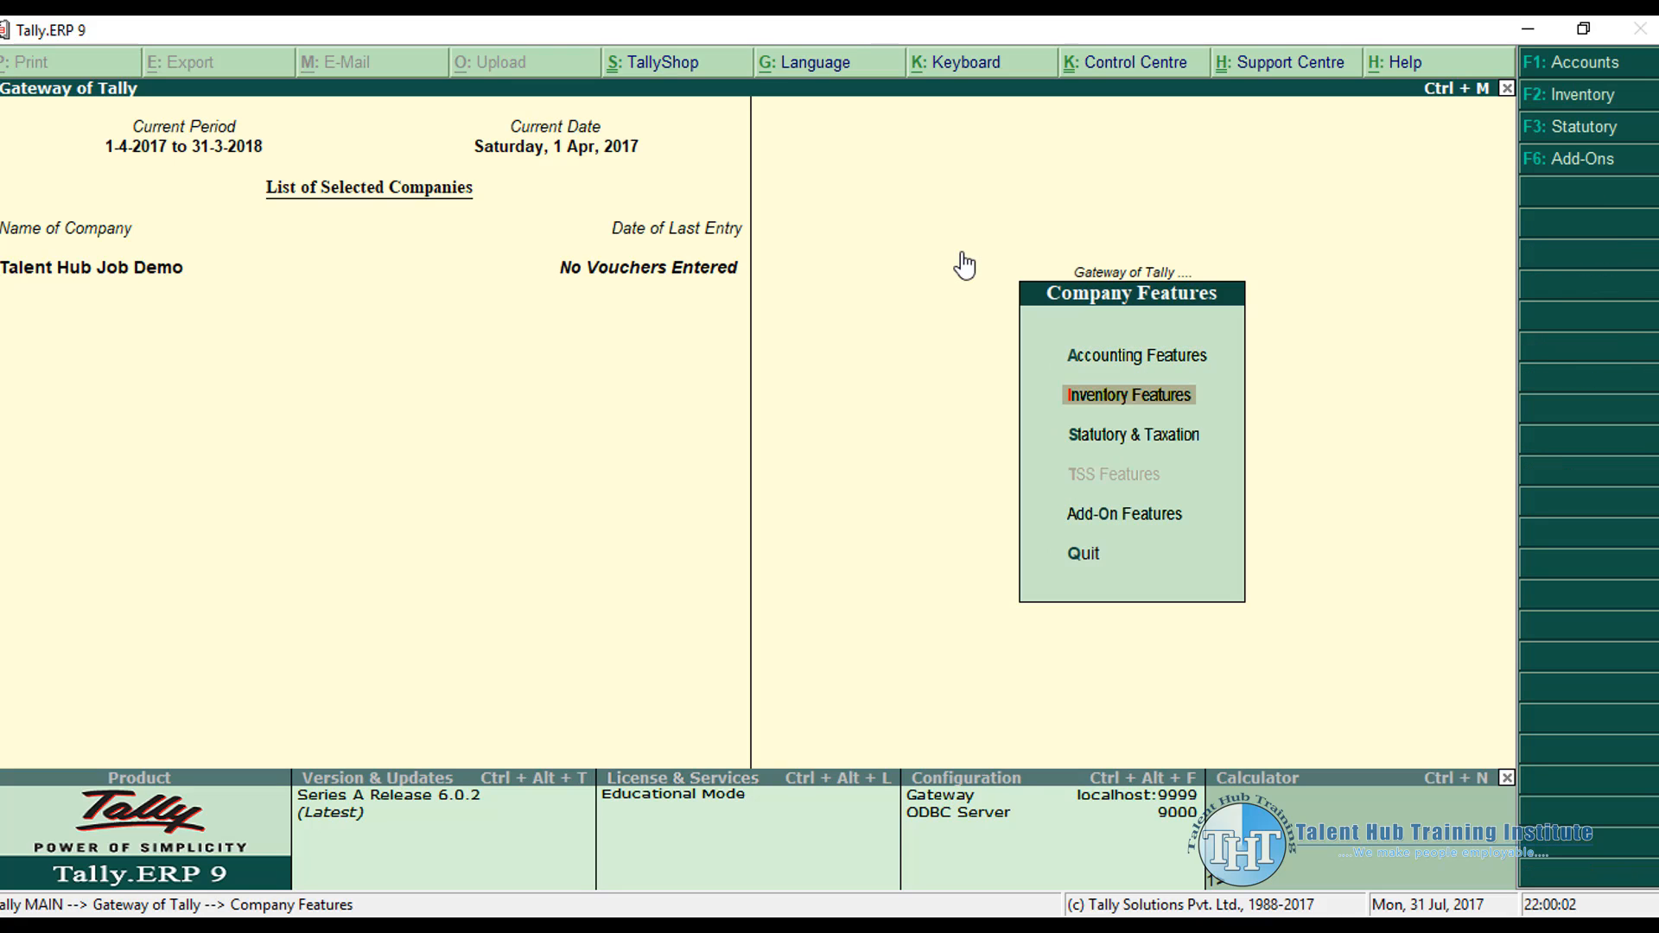
{"action": "key", "text": "Down"}
{"action": "key", "text": "Return"}
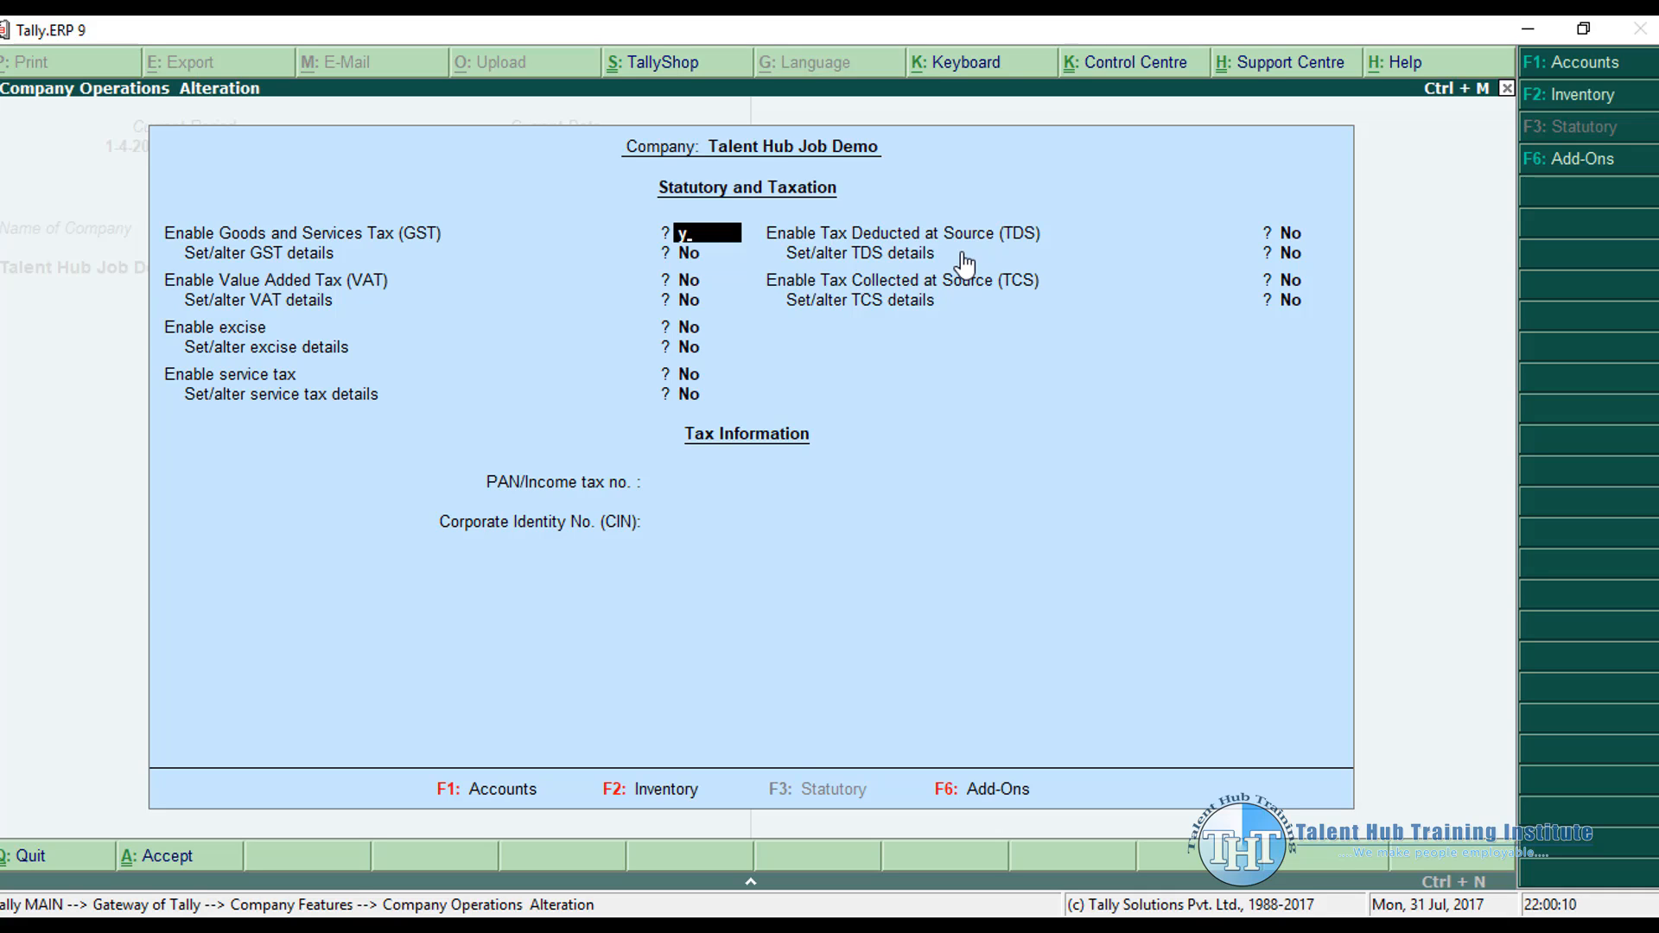
{"action": "key", "text": "y"}
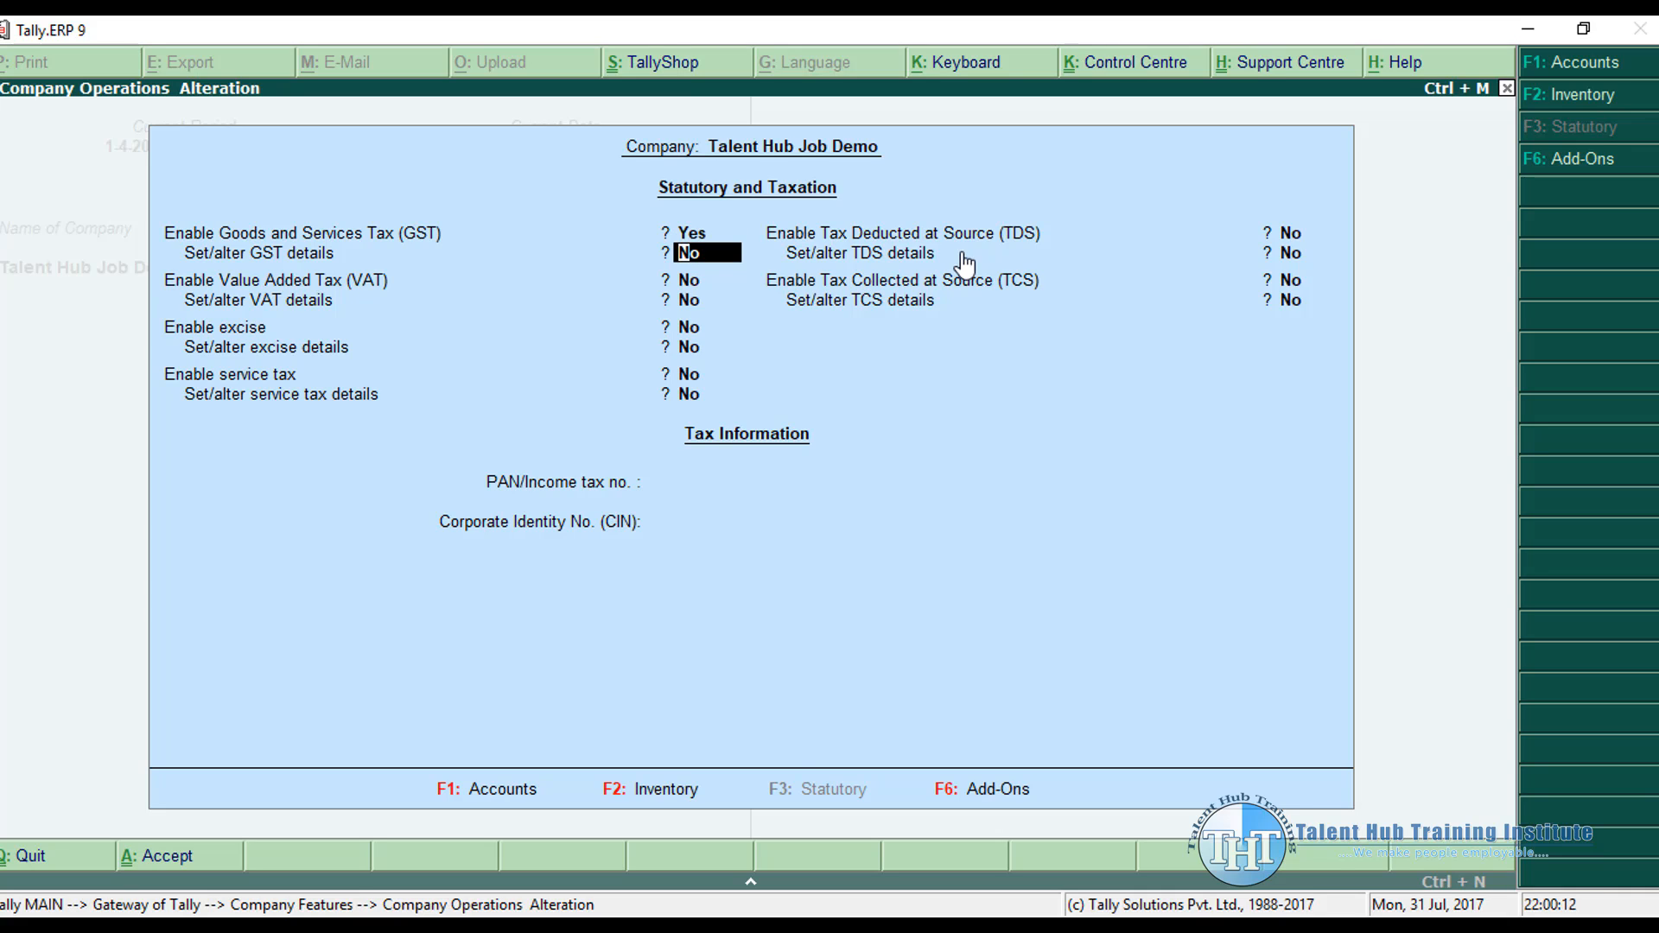
{"action": "type", "text": "y"}
{"action": "key", "text": "Return"}
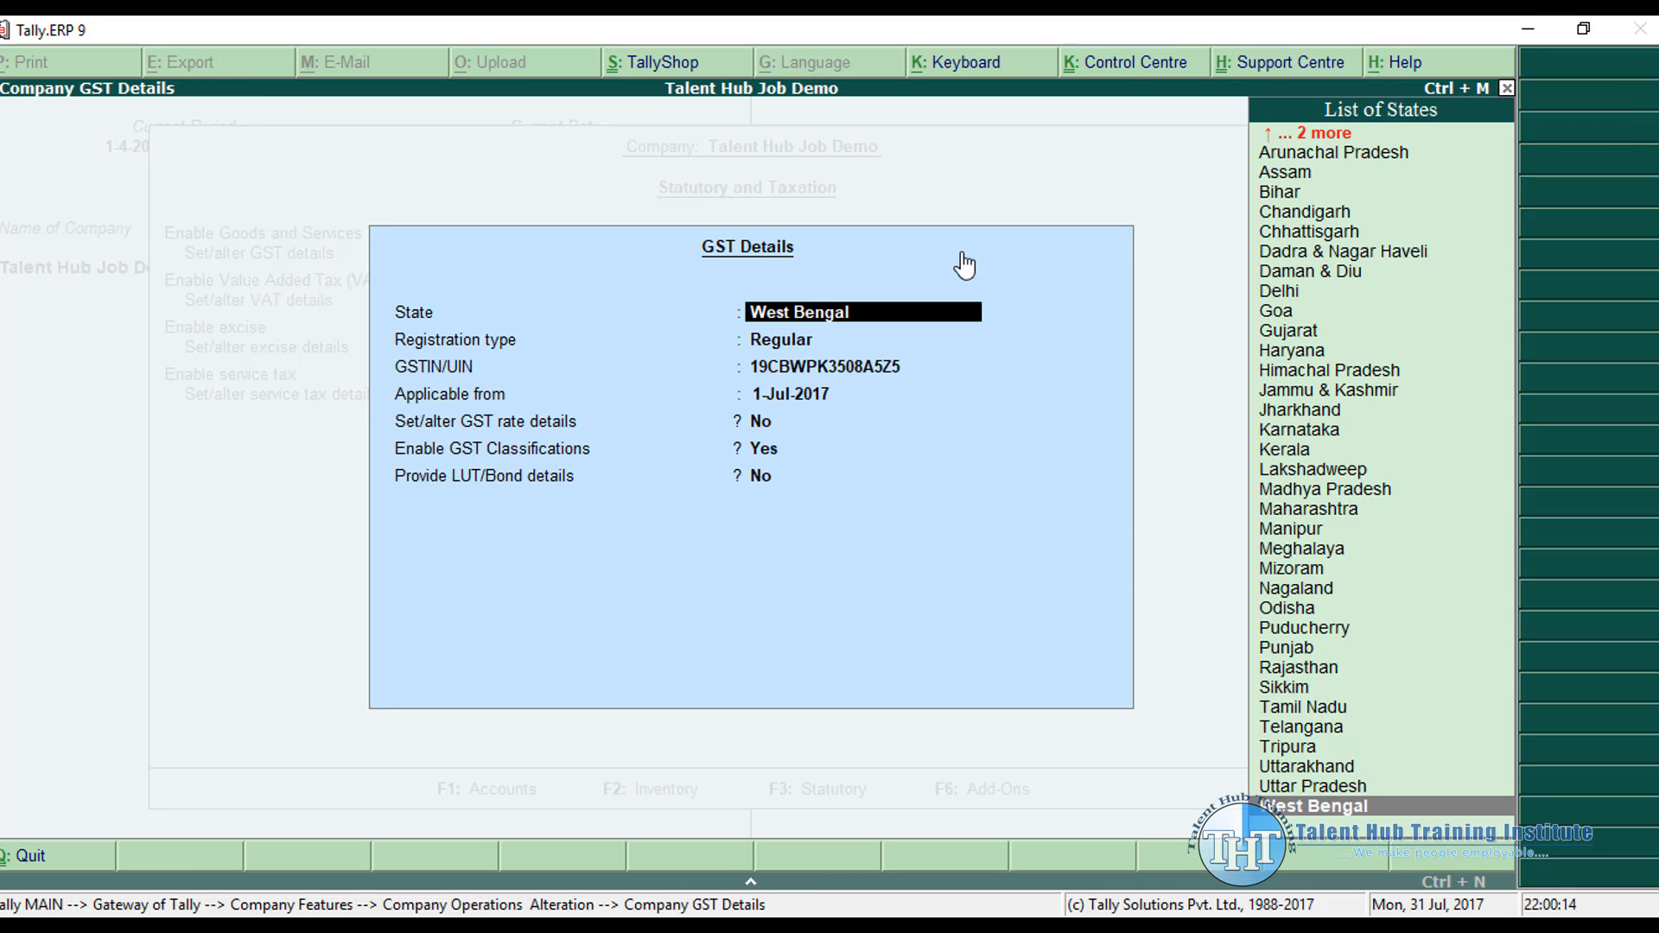
Step: Accept West Bengal, Regular registration, the company's GSTIN and the 1-Jul-2017 applicability date in the GST details
{"action": "key", "text": "Return"}
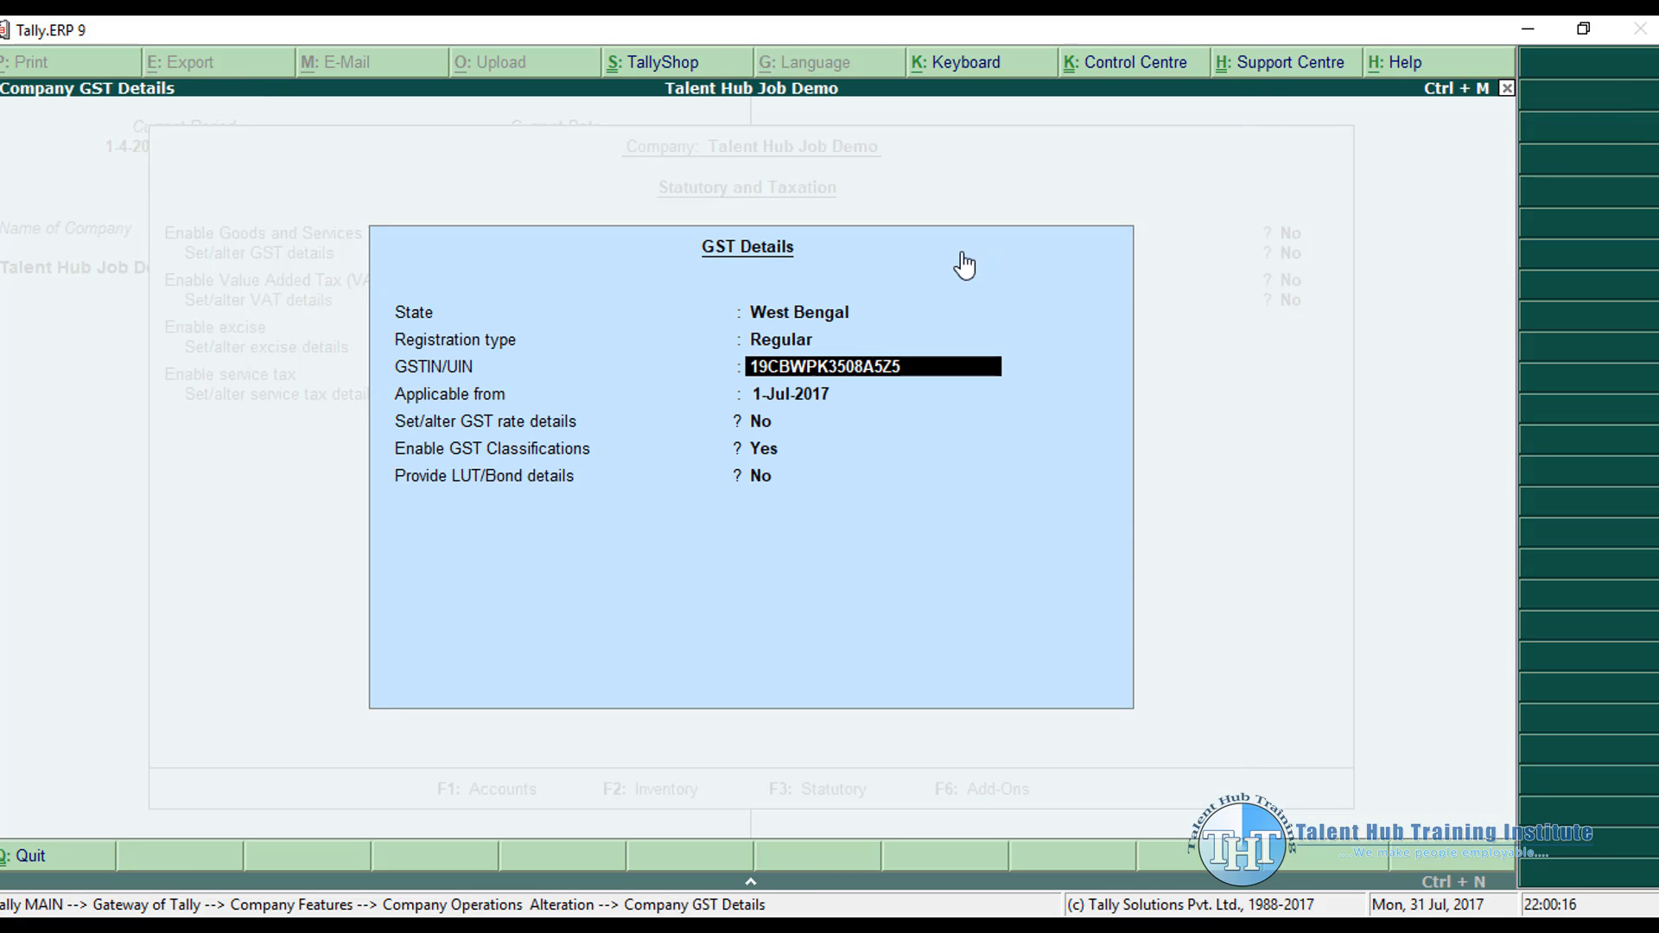
{"action": "key", "text": "Return"}
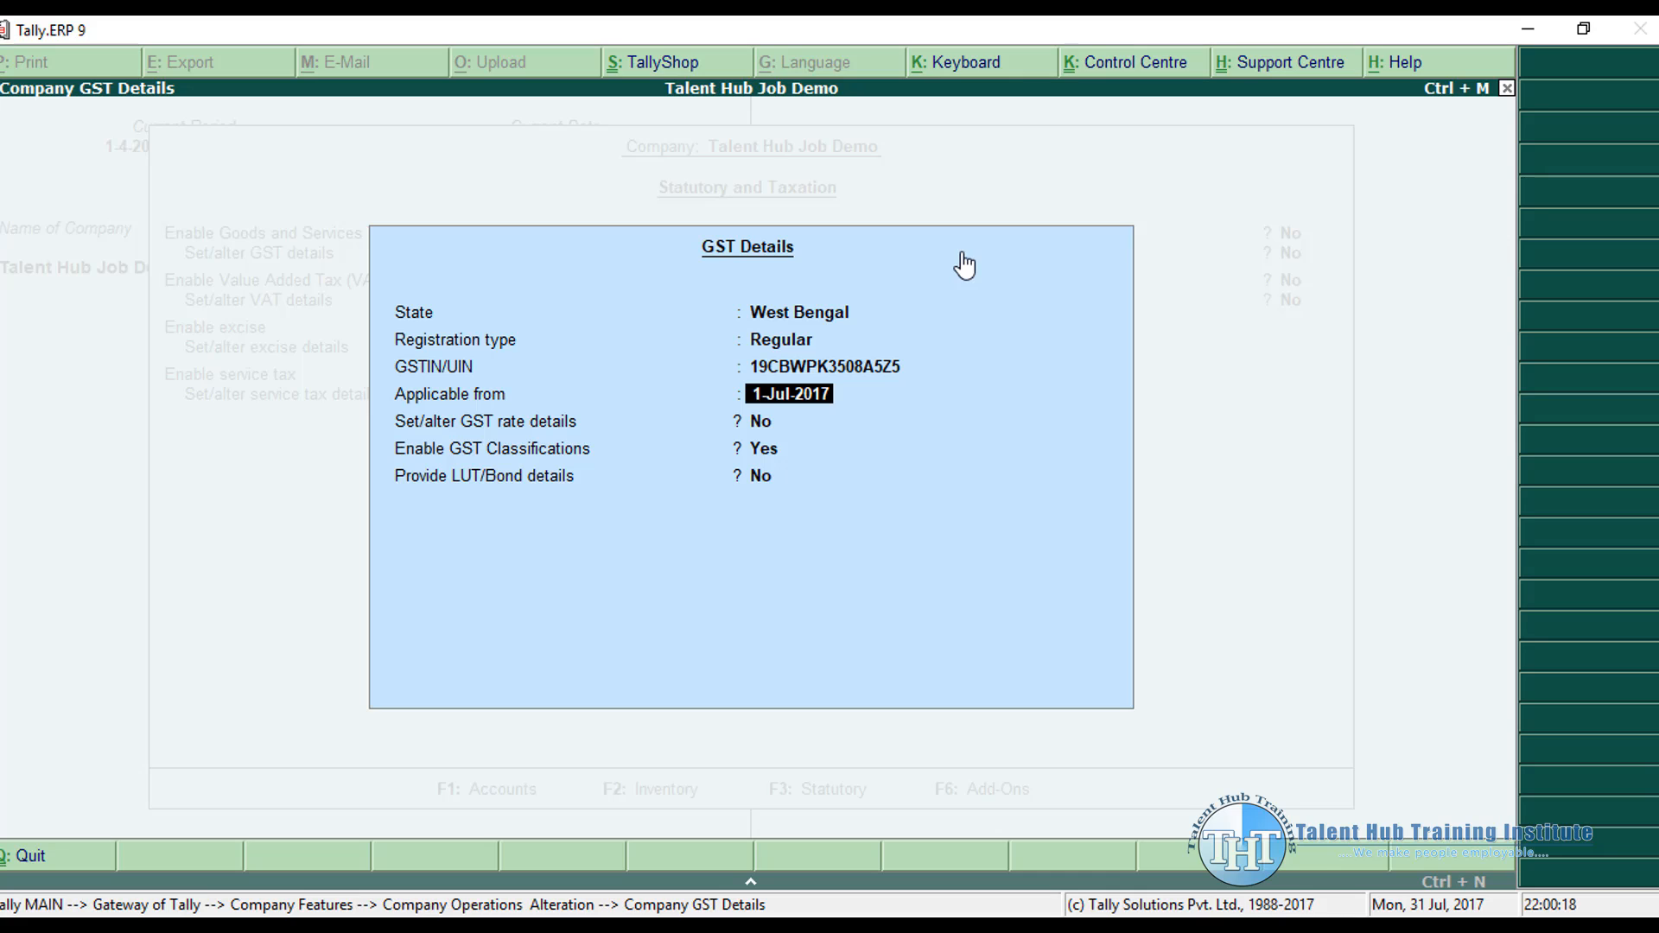
{"action": "key", "text": "BackSpace"}
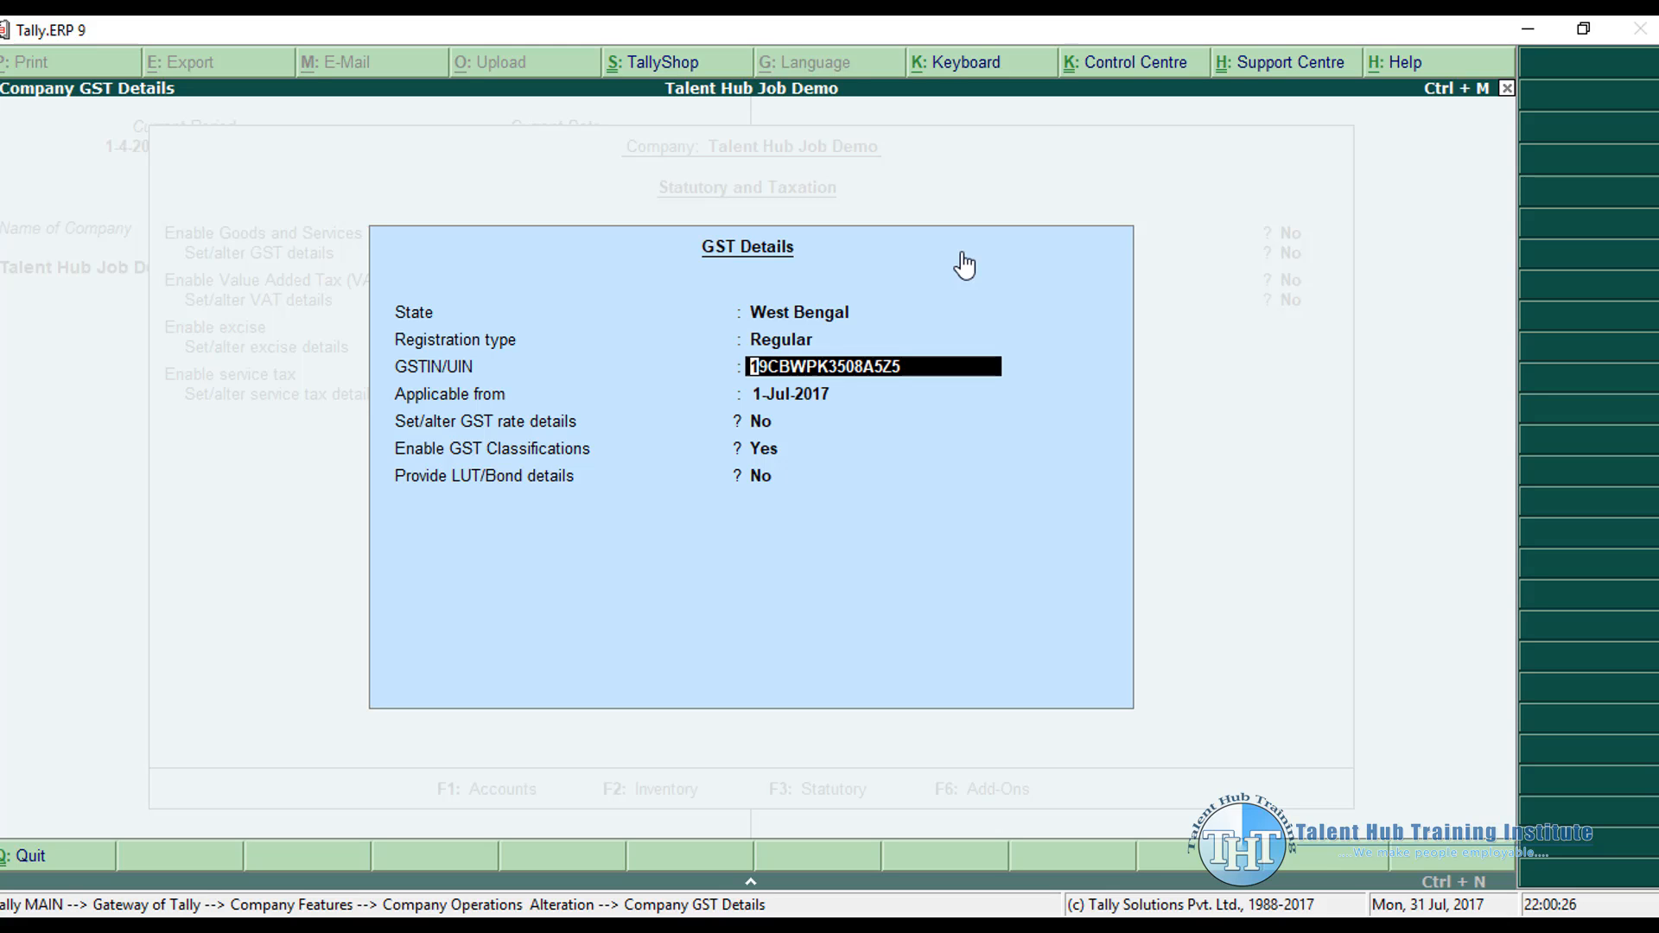
{"action": "key", "text": "Right"}
{"action": "key", "text": "Return"}
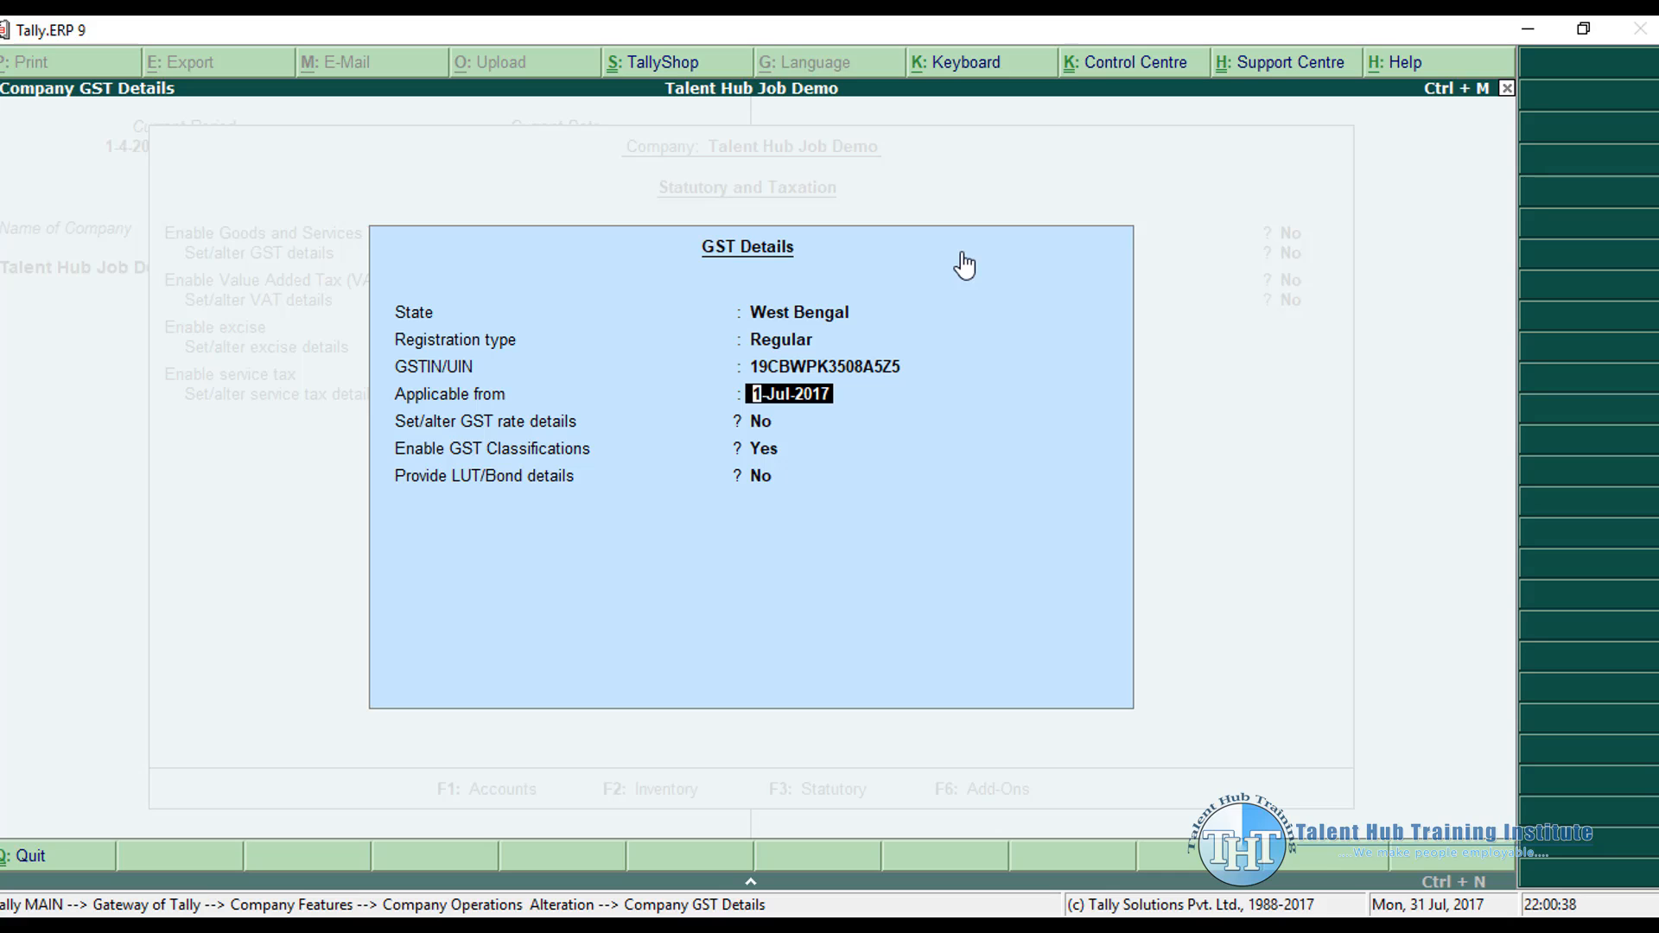
{"action": "key", "text": "Return"}
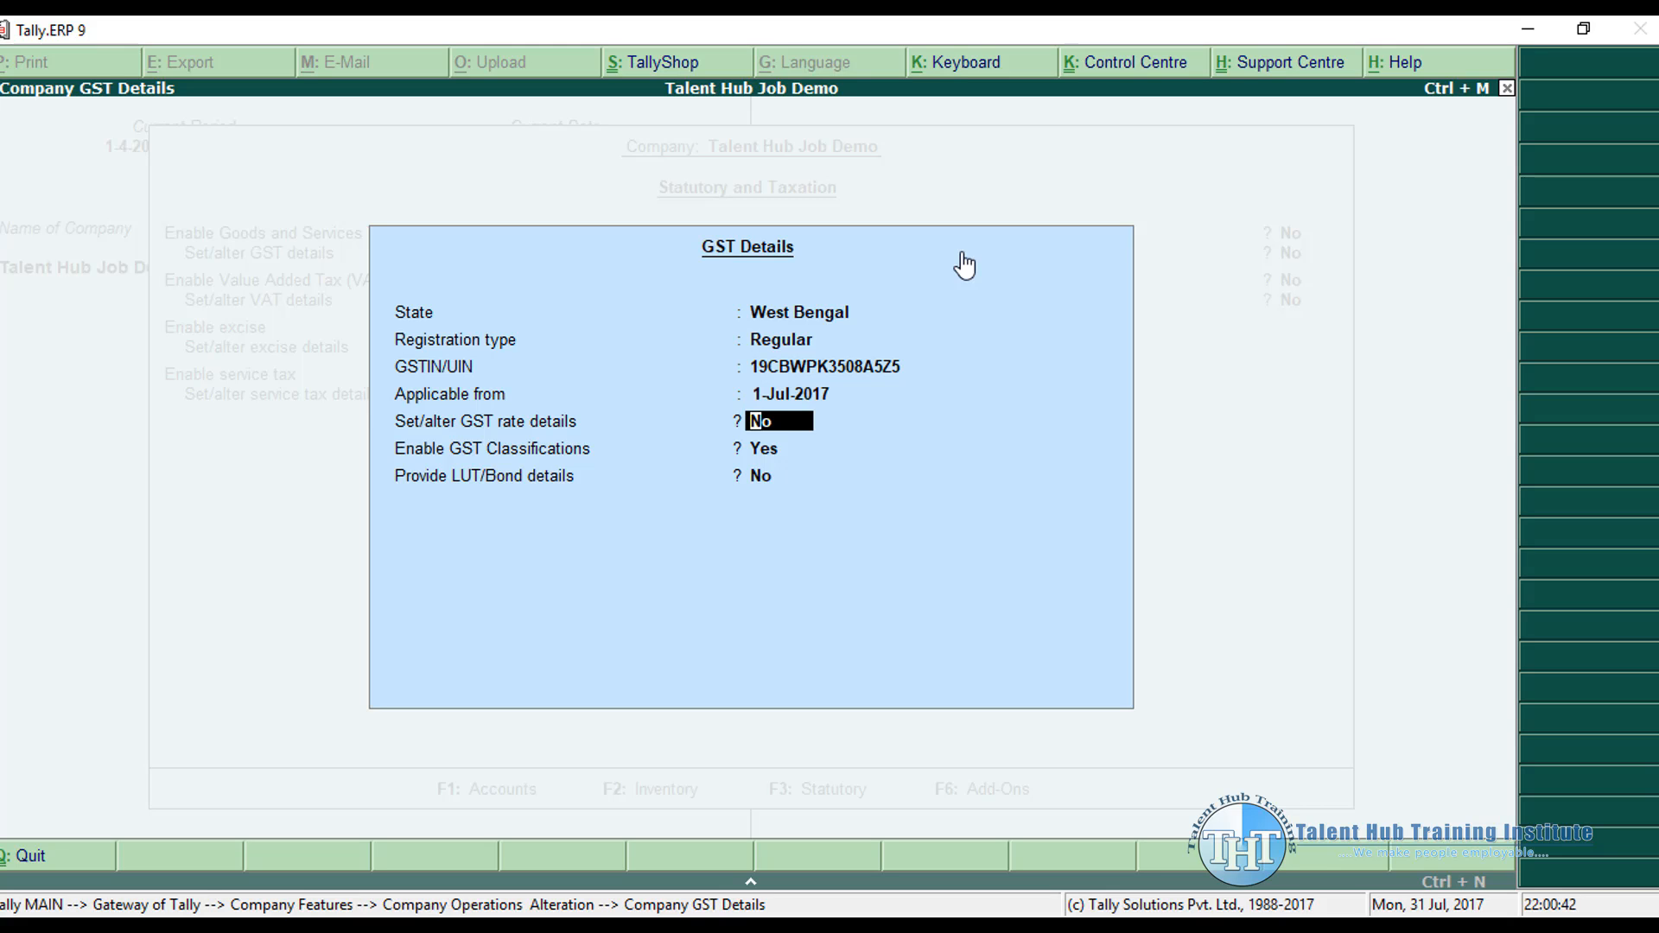
{"action": "type", "text": "y"}
{"action": "key", "text": "Return"}
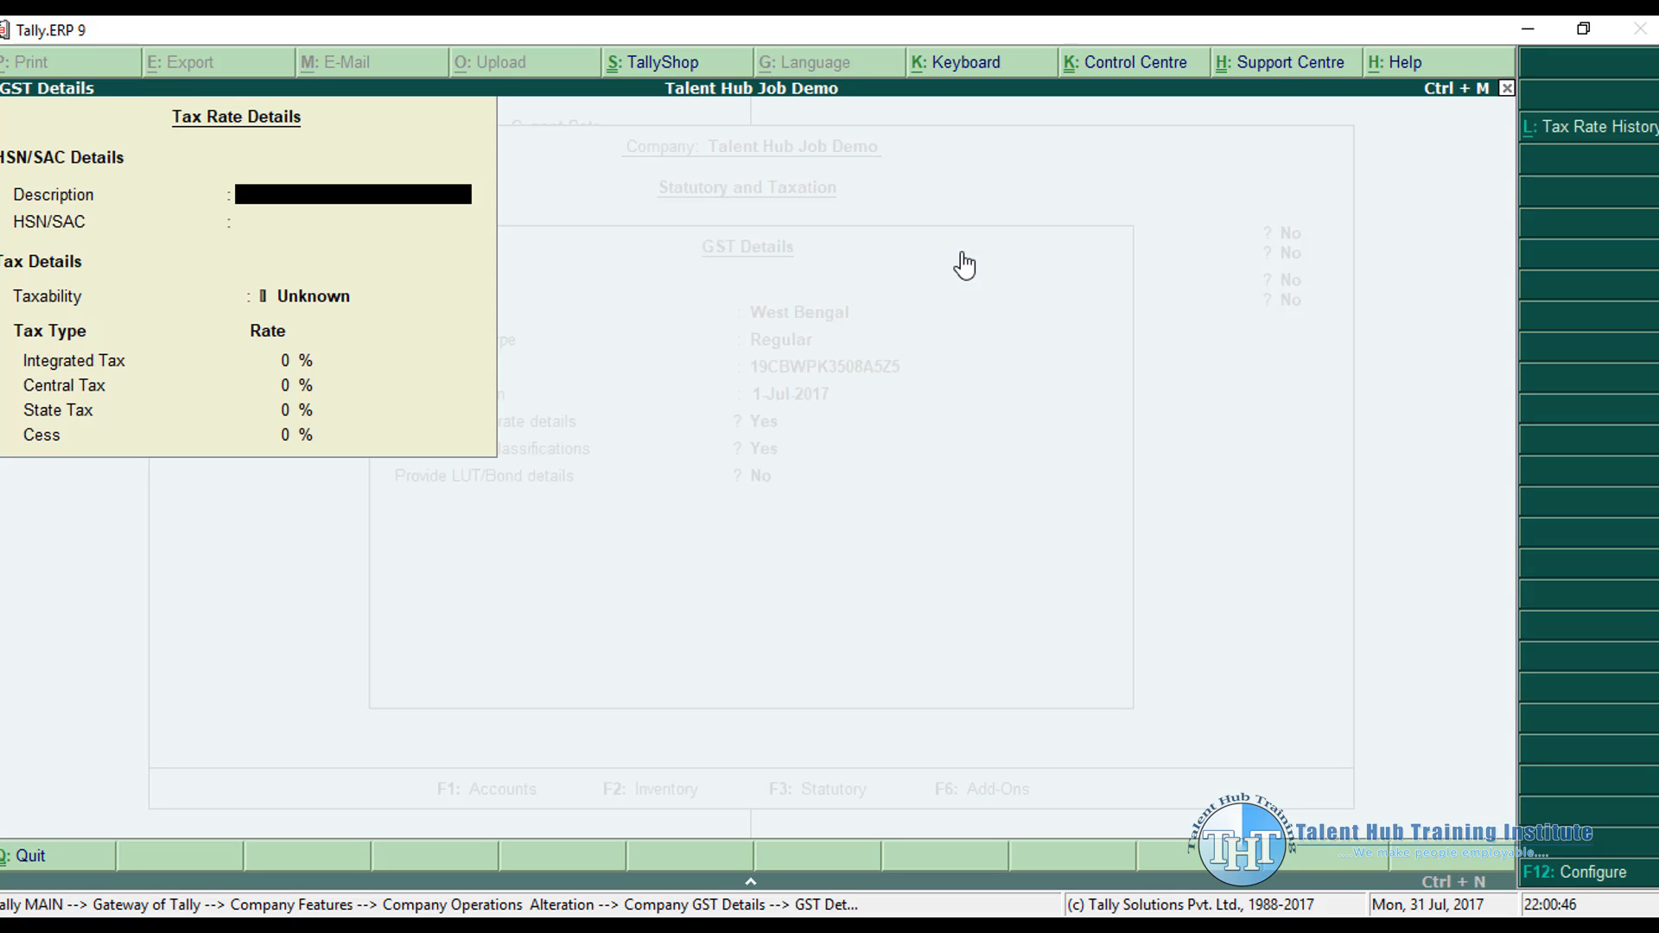
{"action": "key", "text": "Escape"}
{"action": "key", "text": "Return"}
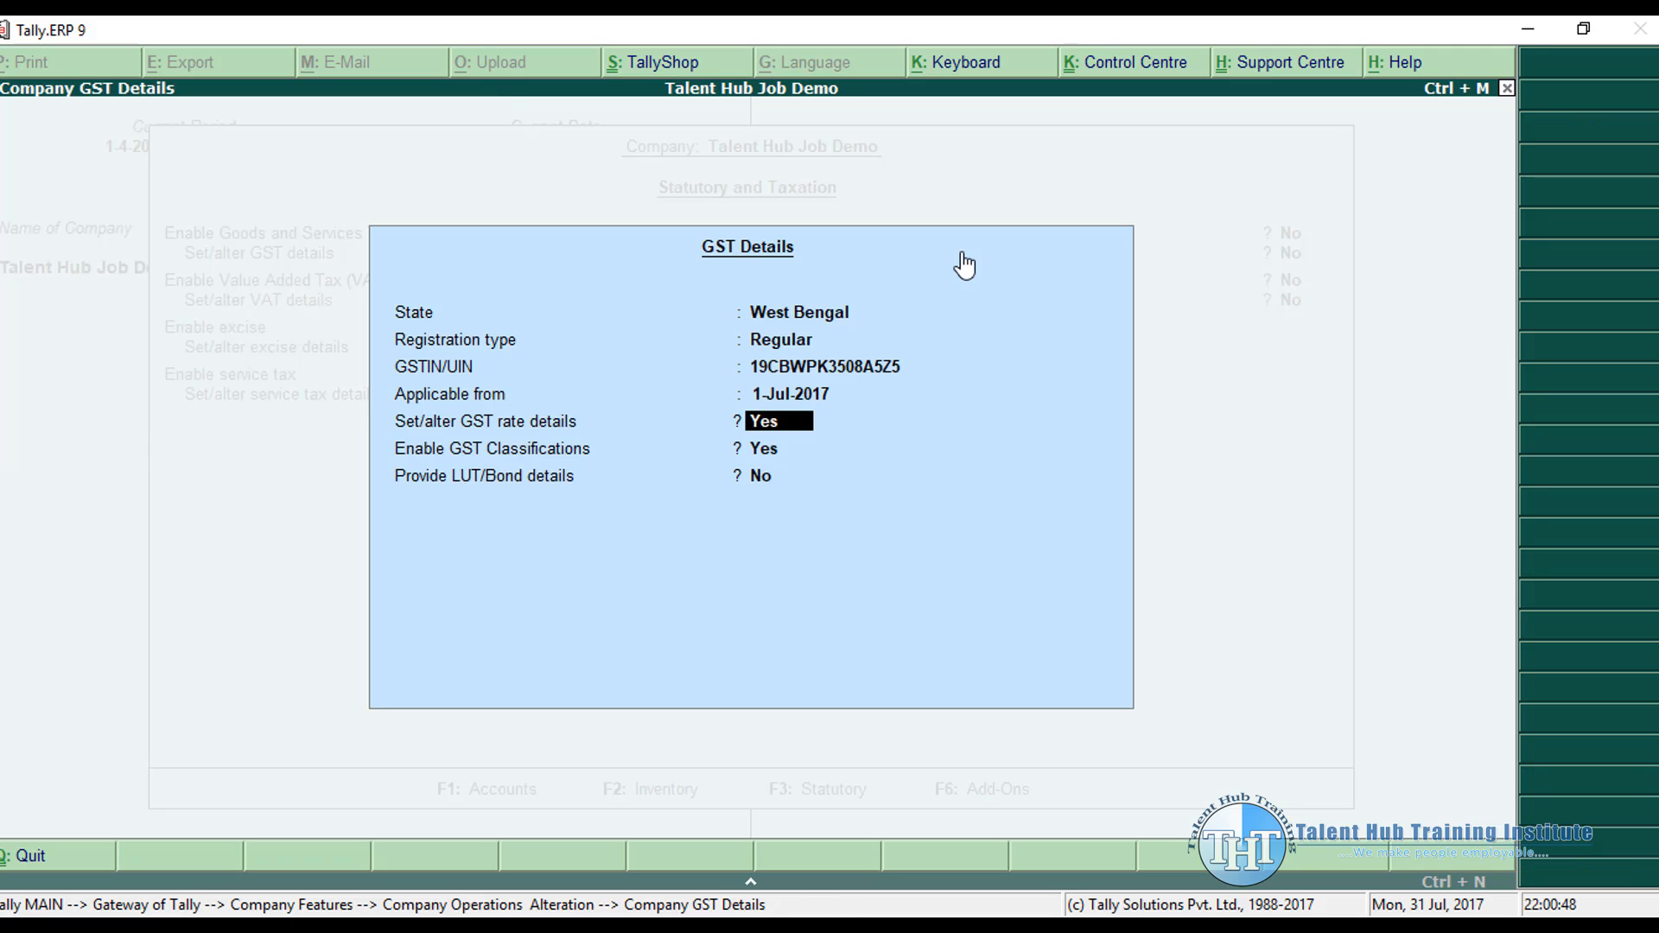
{"action": "type", "text": "n"}
{"action": "key", "text": "Return"}
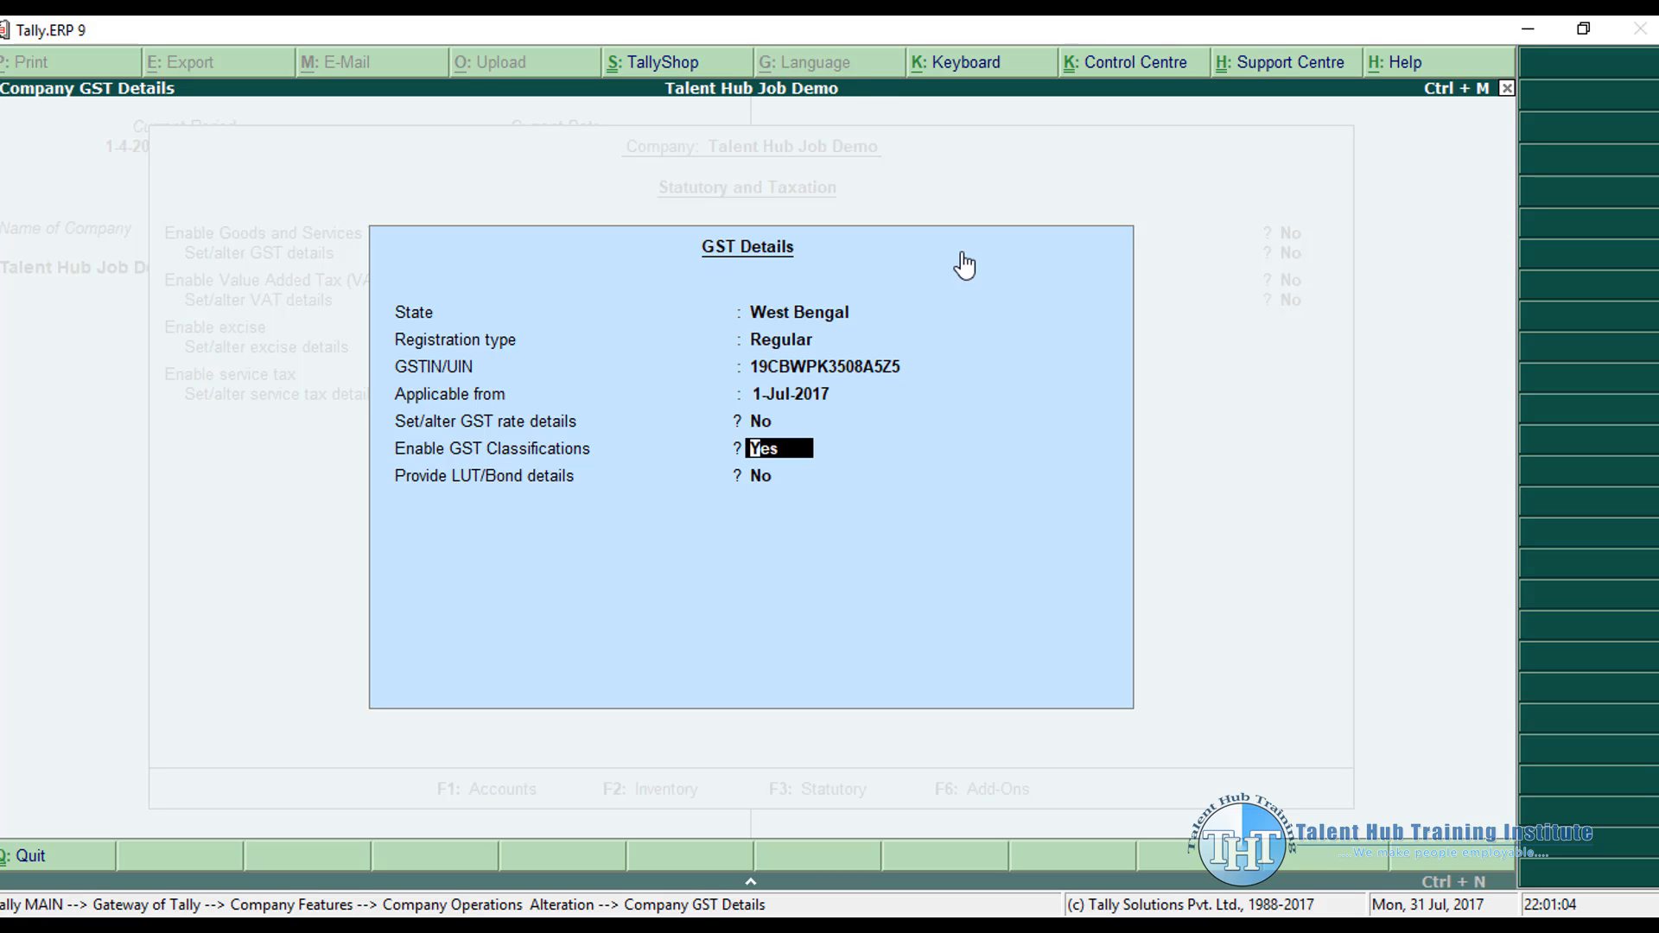
Step: Accept the GST details with GST classifications enabled and LUT/Bond details off, and save the company's statutory and taxation settings
{"action": "key", "text": "Return"}
{"action": "key", "text": "Return"}
{"action": "key", "text": "Return"}
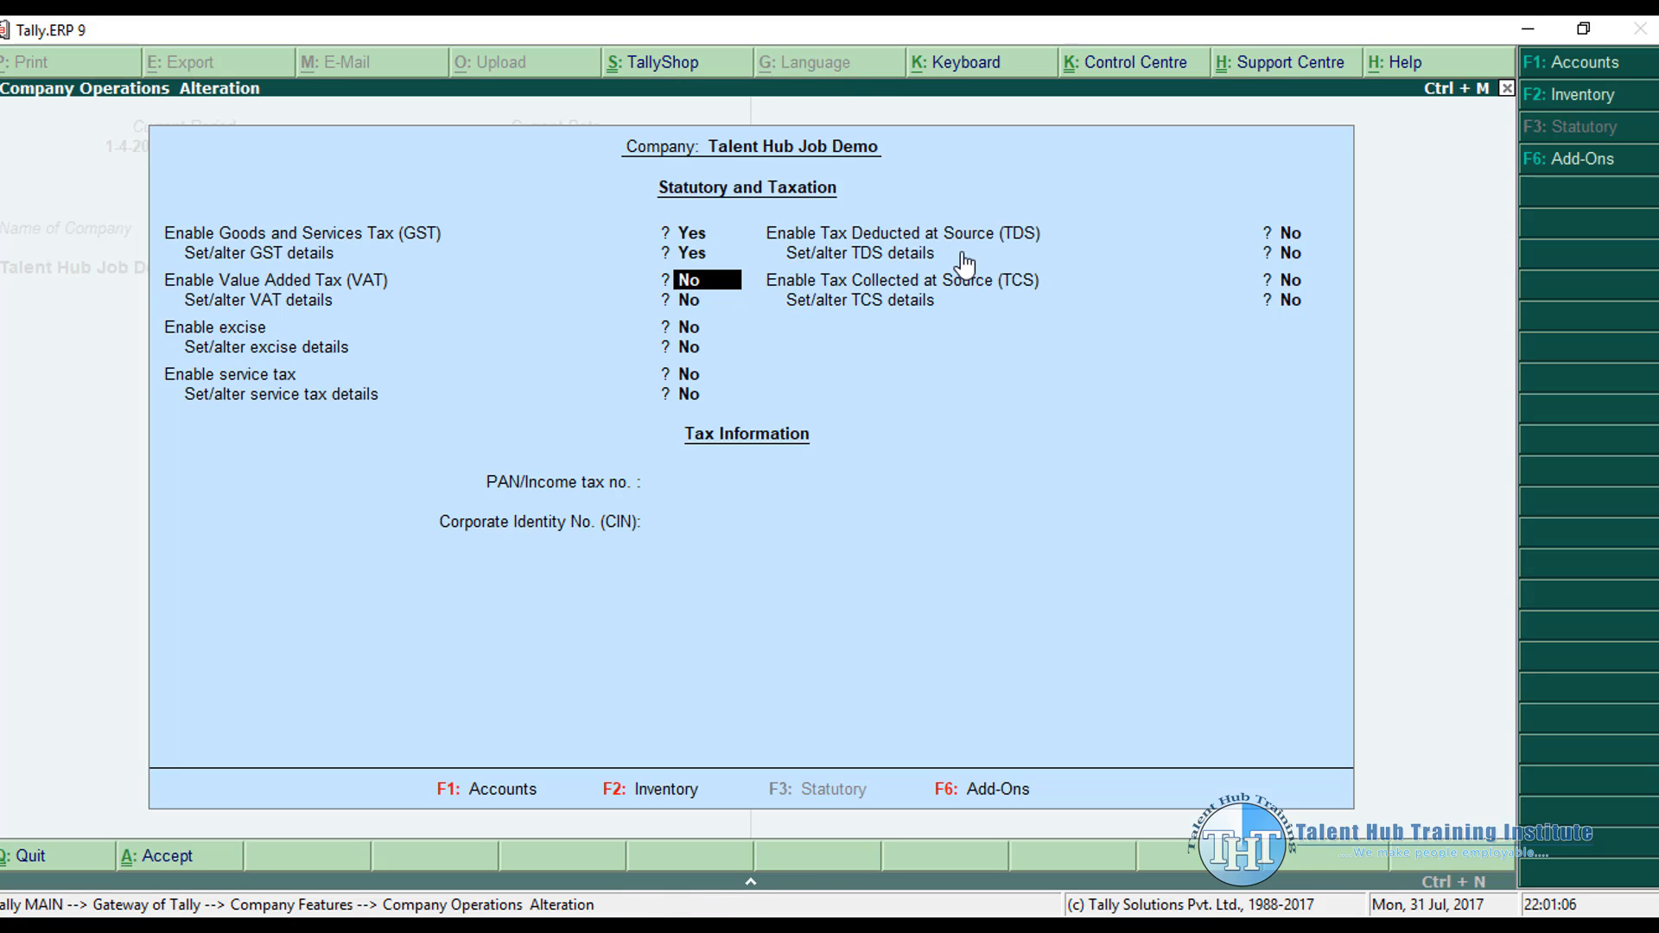
{"action": "key", "text": "Return"}
{"action": "key", "text": "Return"}
{"action": "key", "text": "Return"}
{"action": "key", "text": "Return"}
{"action": "key", "text": "Return"}
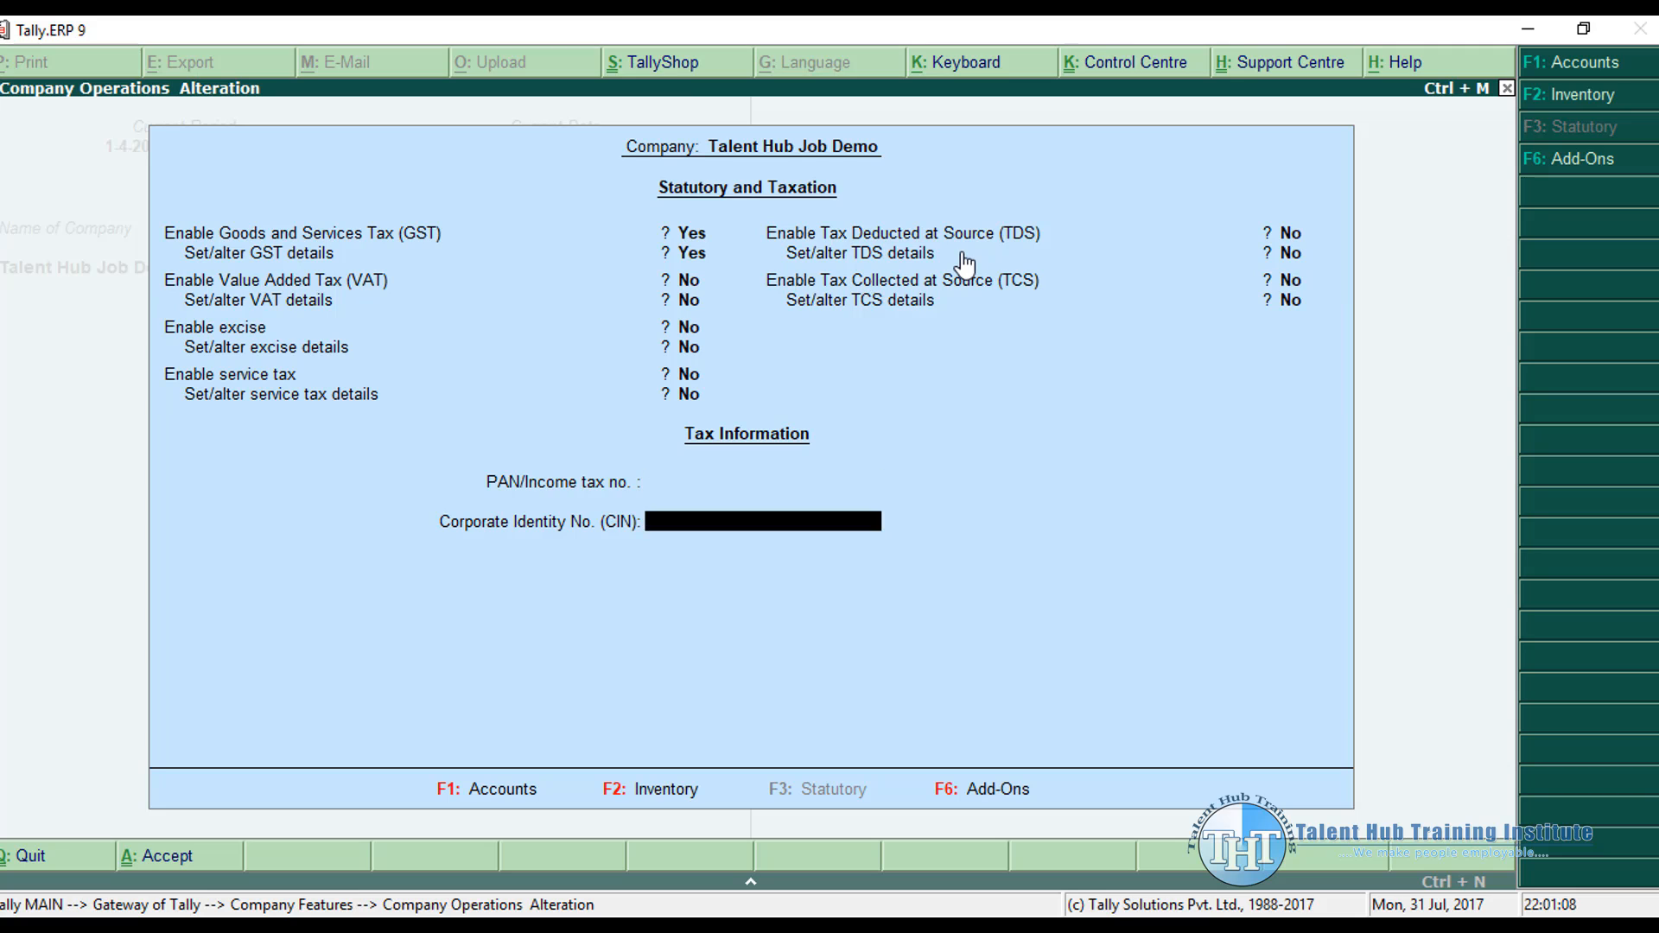
{"action": "key", "text": "Return"}
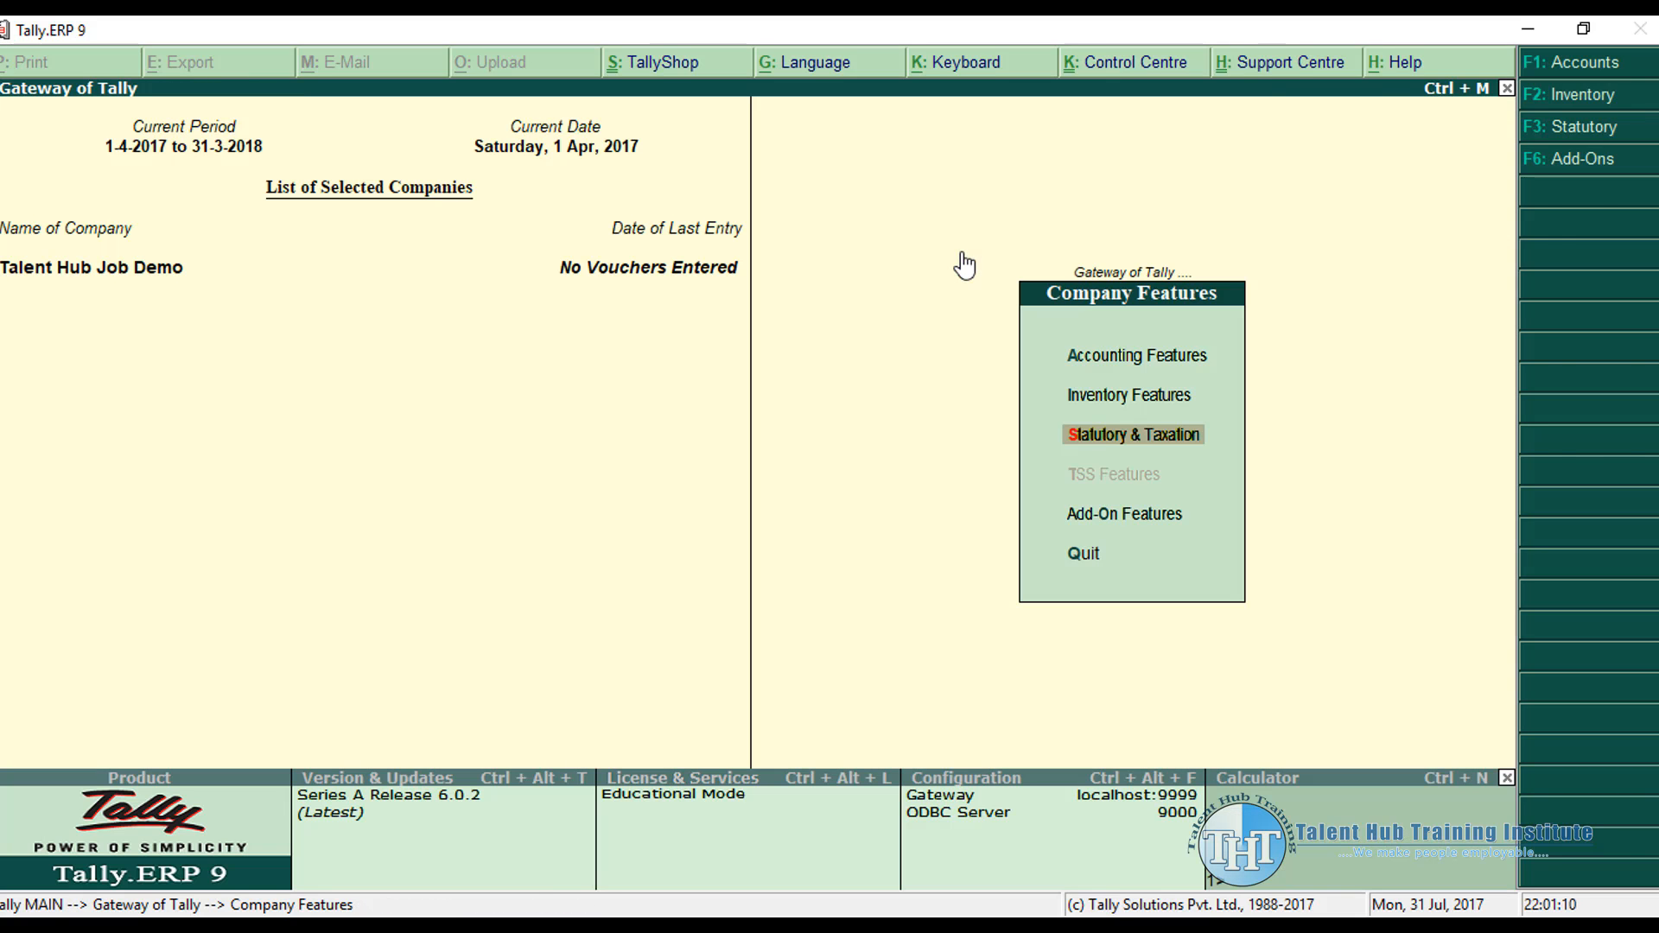
Step: Open the creation form for a new GST classification from the statutory information of the accounts masters
{"action": "key", "text": "Escape"}
{"action": "key", "text": "Down"}
{"action": "key", "text": "Down"}
{"action": "key", "text": "Down"}
{"action": "key", "text": "Up"}
{"action": "key", "text": "Up"}
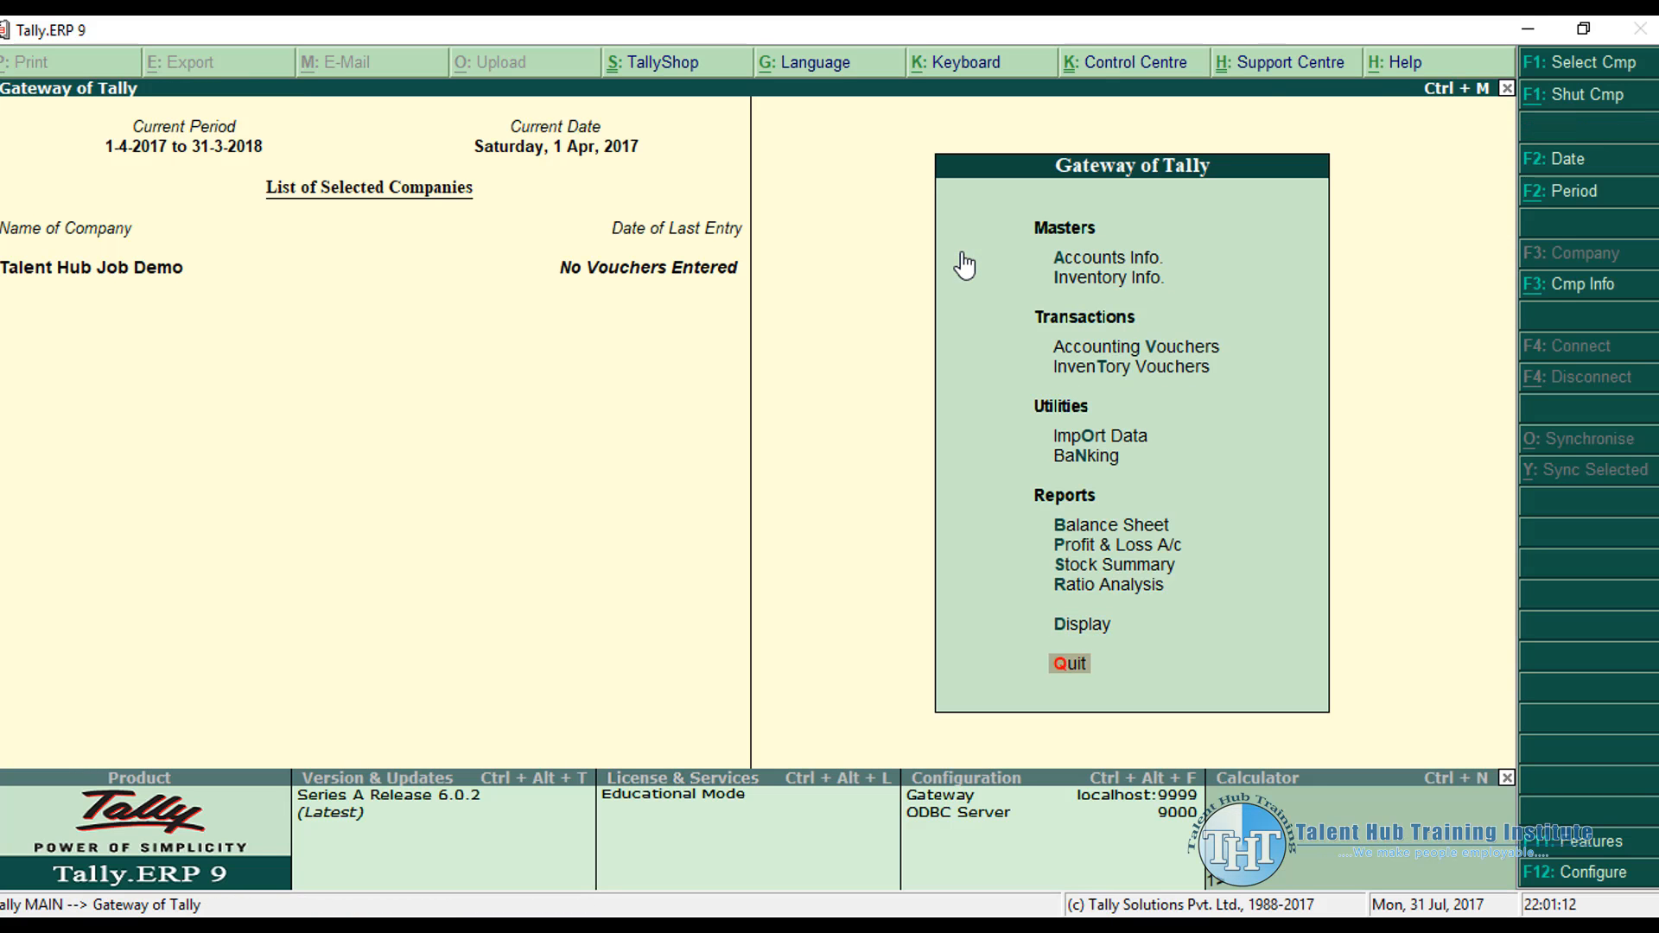
{"action": "key", "text": "Down"}
{"action": "key", "text": "Return"}
{"action": "key", "text": "Up"}
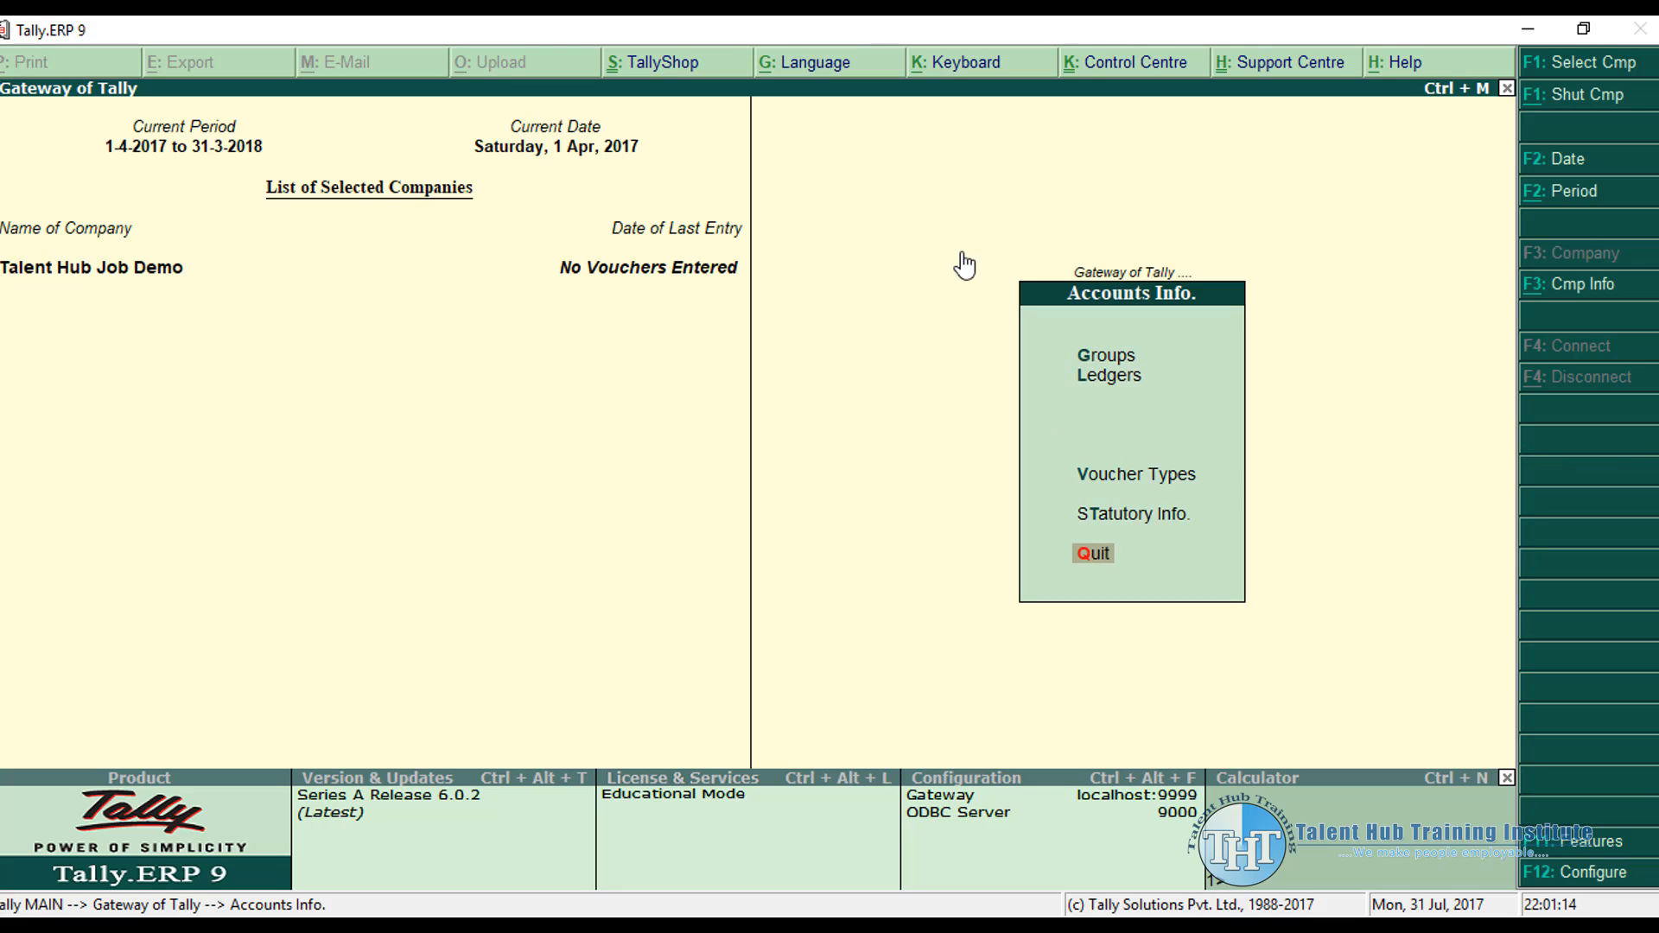
{"action": "key", "text": "Up"}
{"action": "key", "text": "Return"}
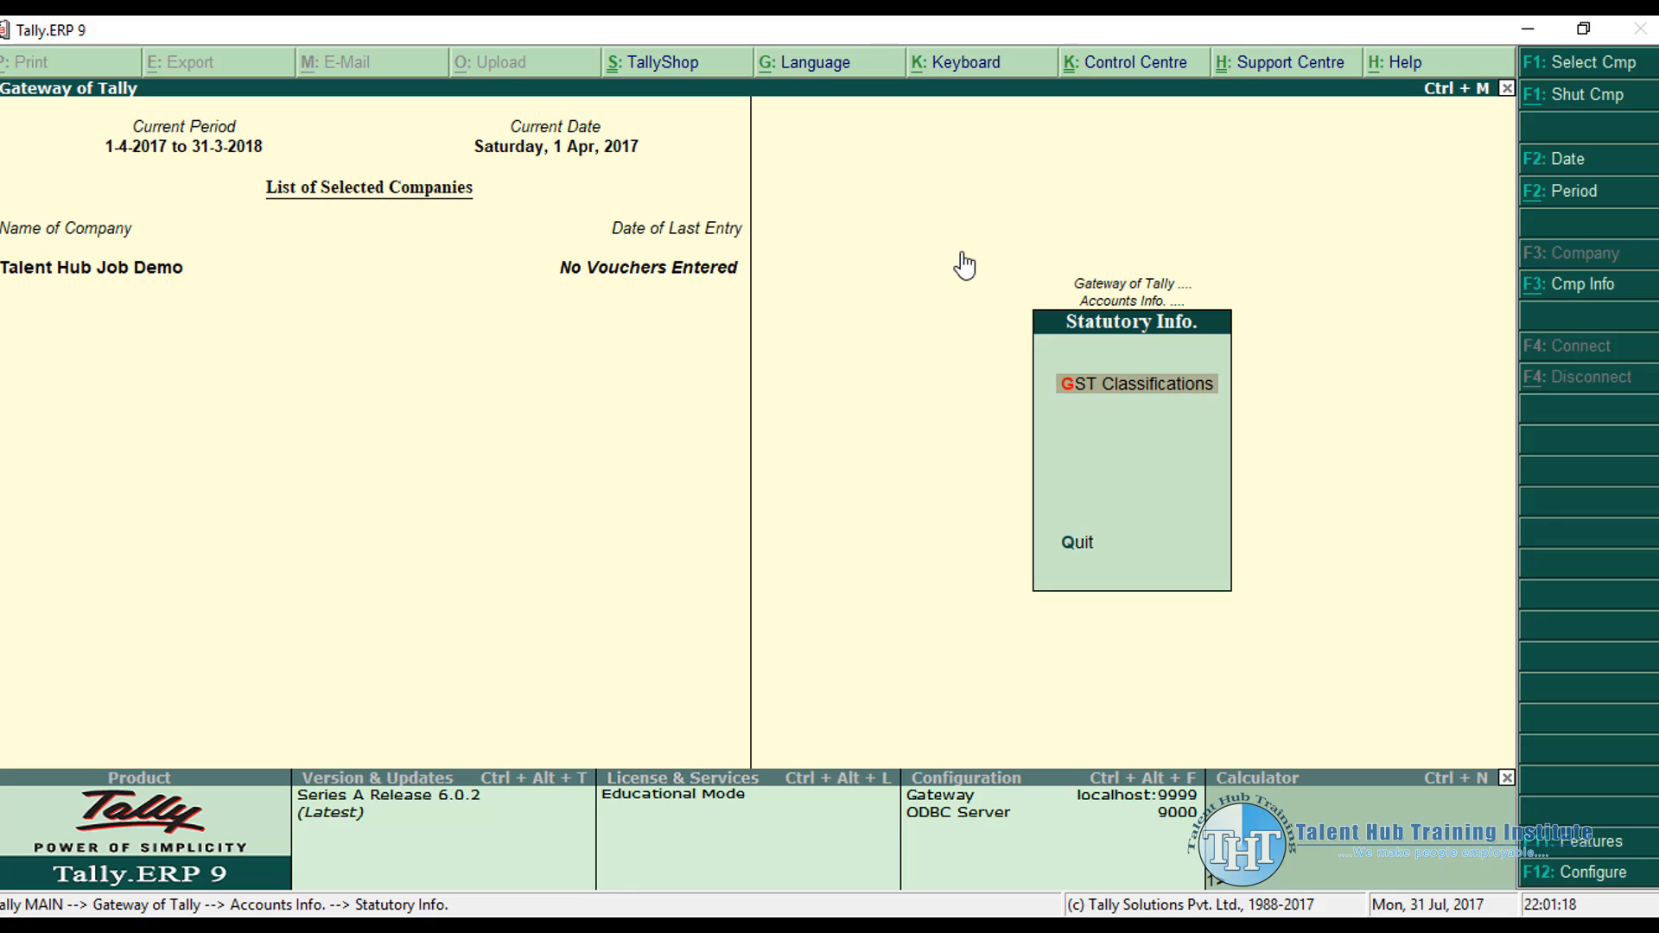
{"action": "key", "text": "Return"}
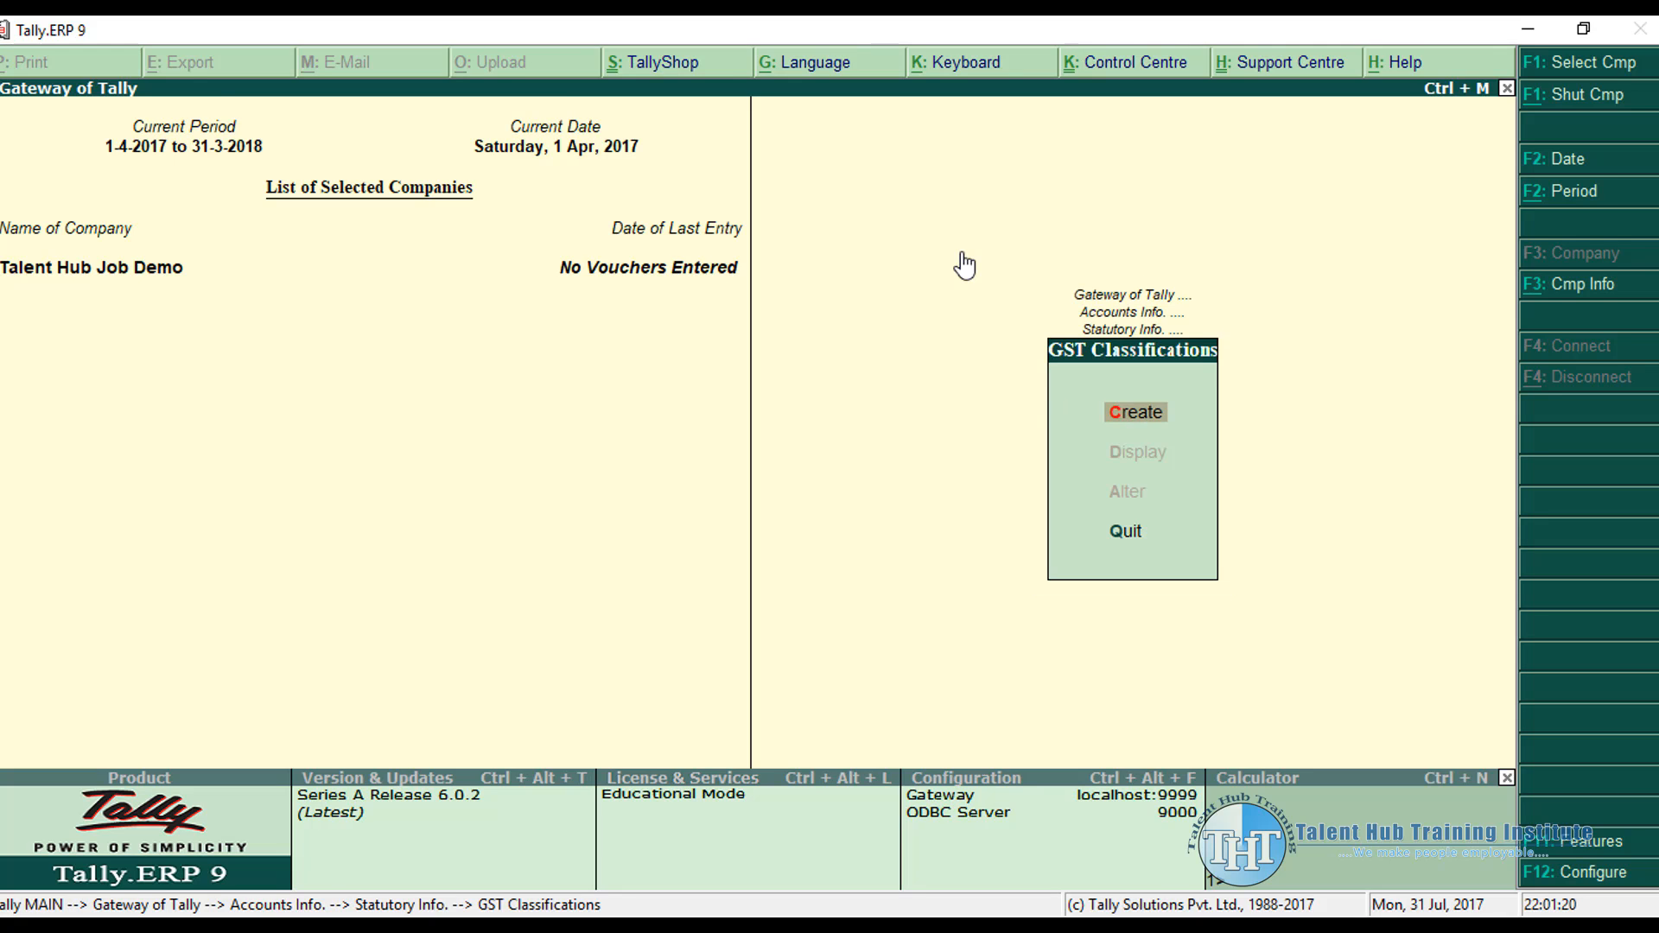
{"action": "key", "text": "Return"}
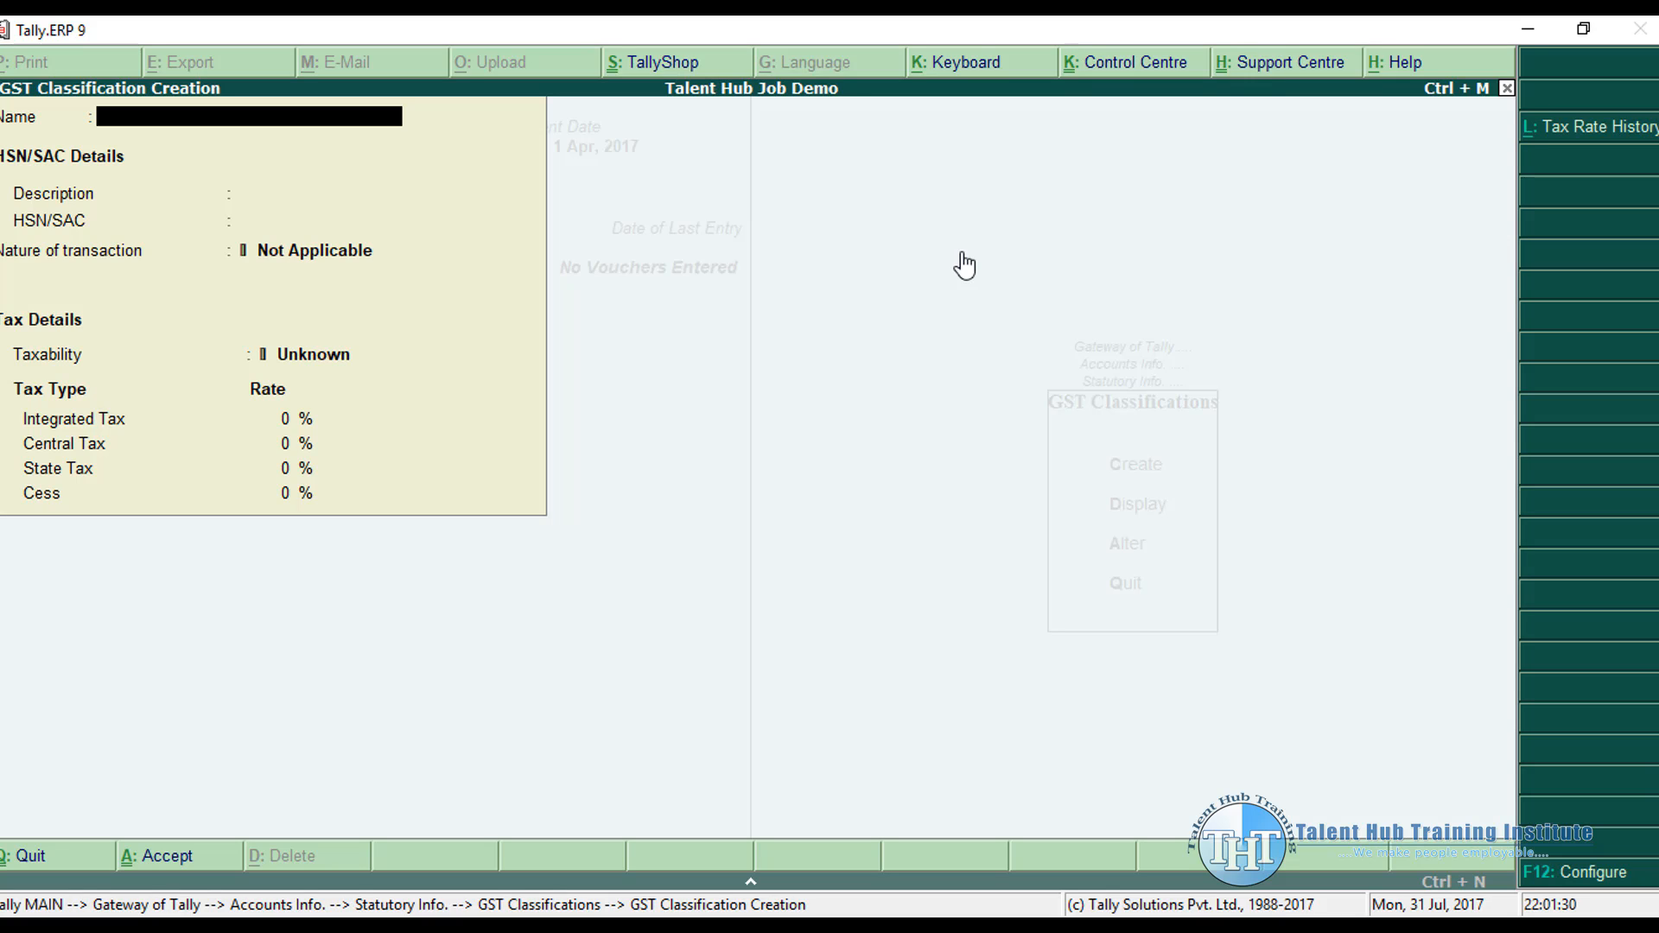
Step: Configure the GST classification form to allow HSN/SAC details and set Show all GST tax types to No
{"action": "key", "text": "F12"}
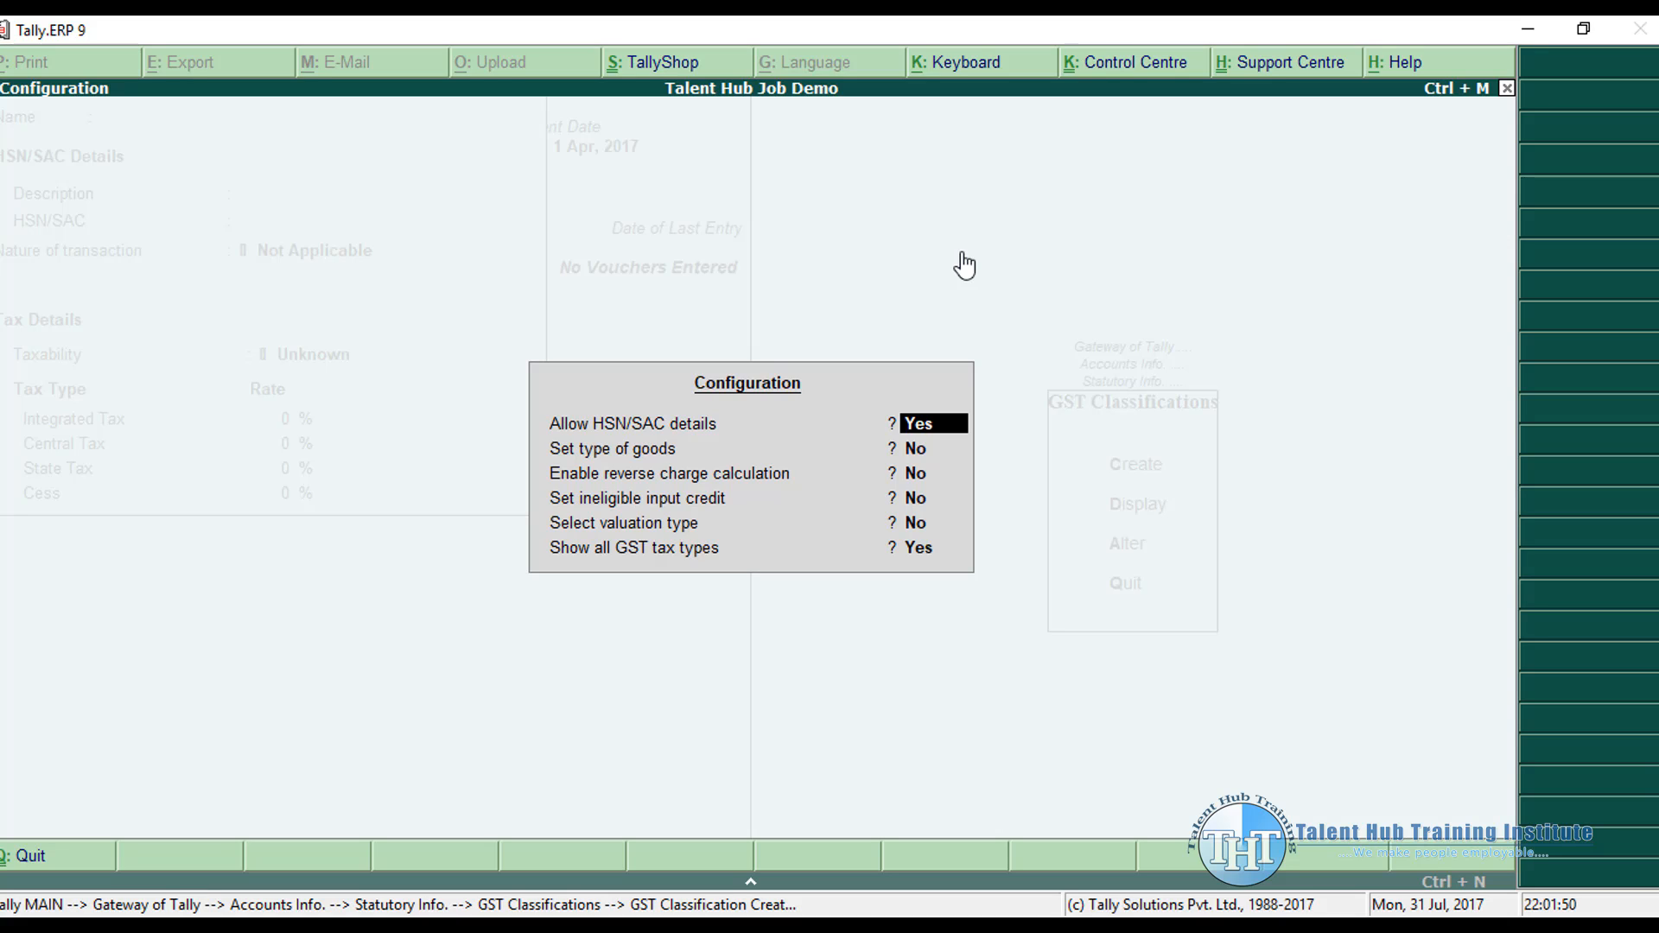
{"action": "key", "text": "Return"}
{"action": "key", "text": "Return"}
{"action": "key", "text": "Return"}
{"action": "key", "text": "Return"}
{"action": "key", "text": "Return"}
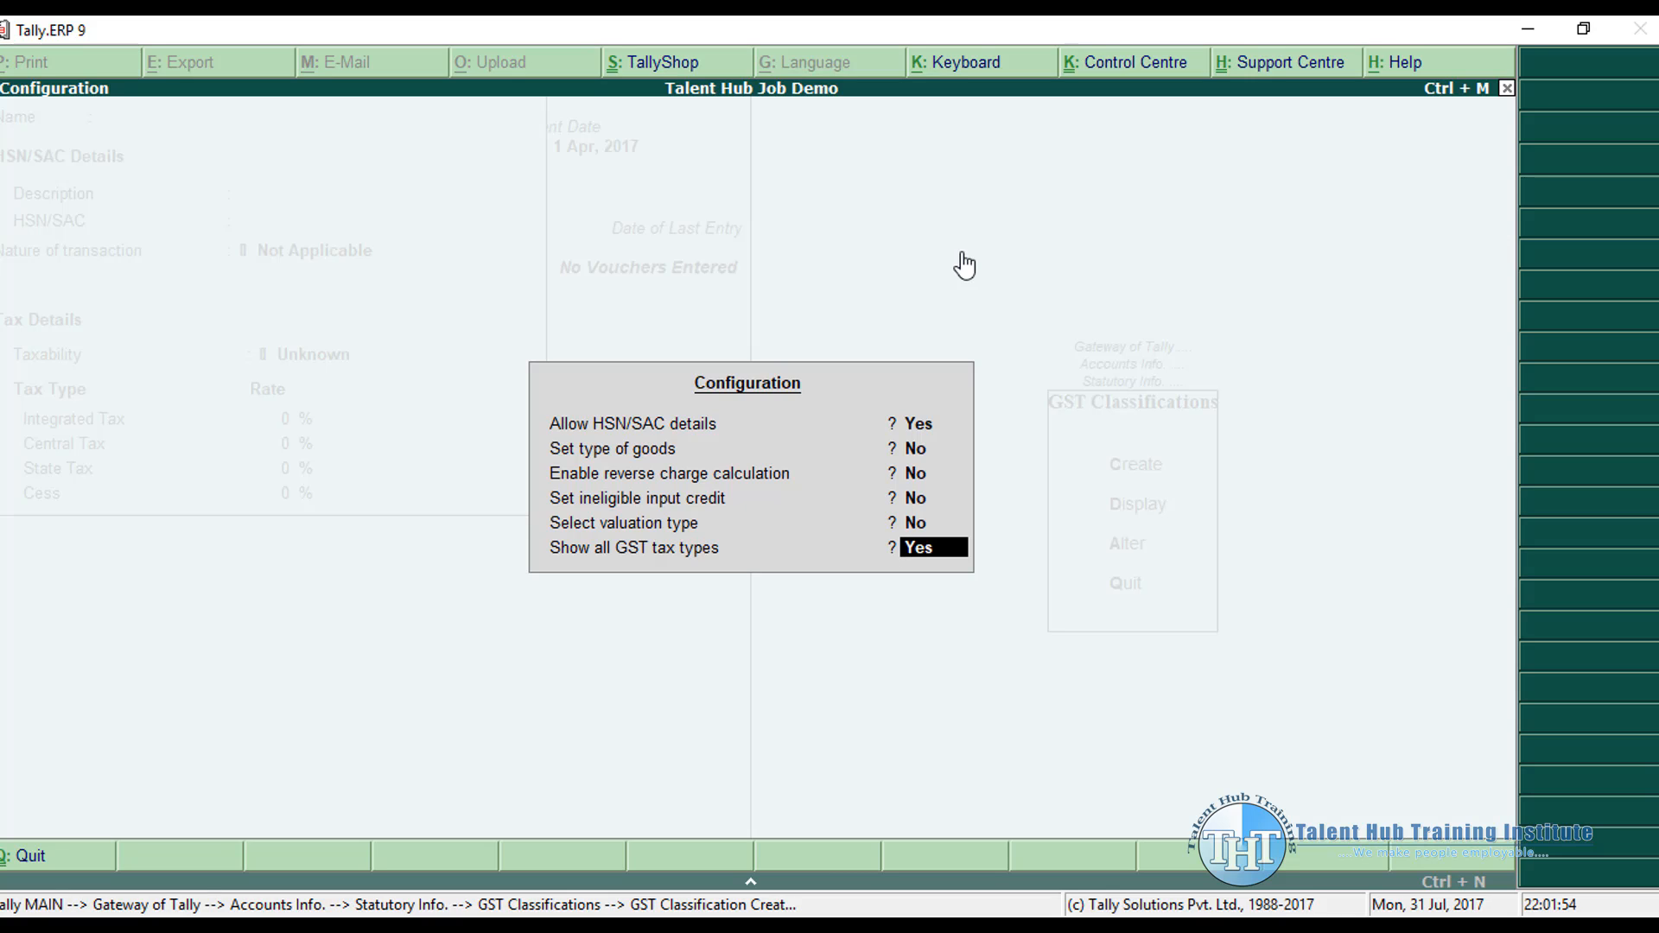
{"action": "key", "text": "Return"}
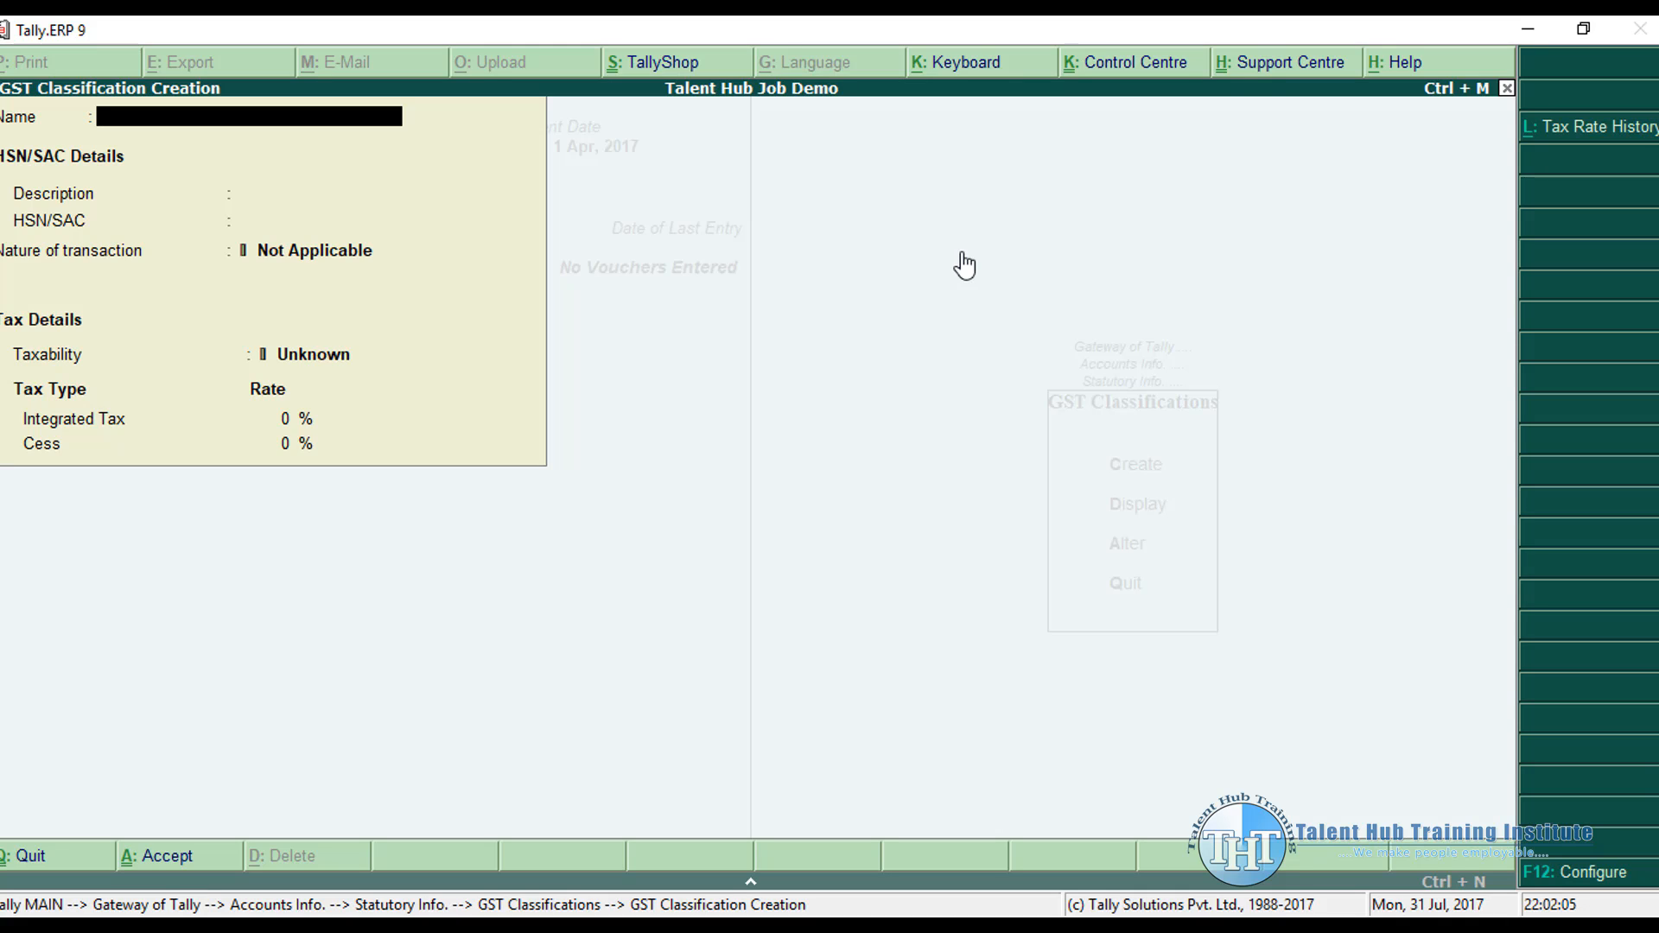
Step: Quit the blank GST classification form without saving and return to the Accounts Info masters
{"action": "key", "text": "Escape"}
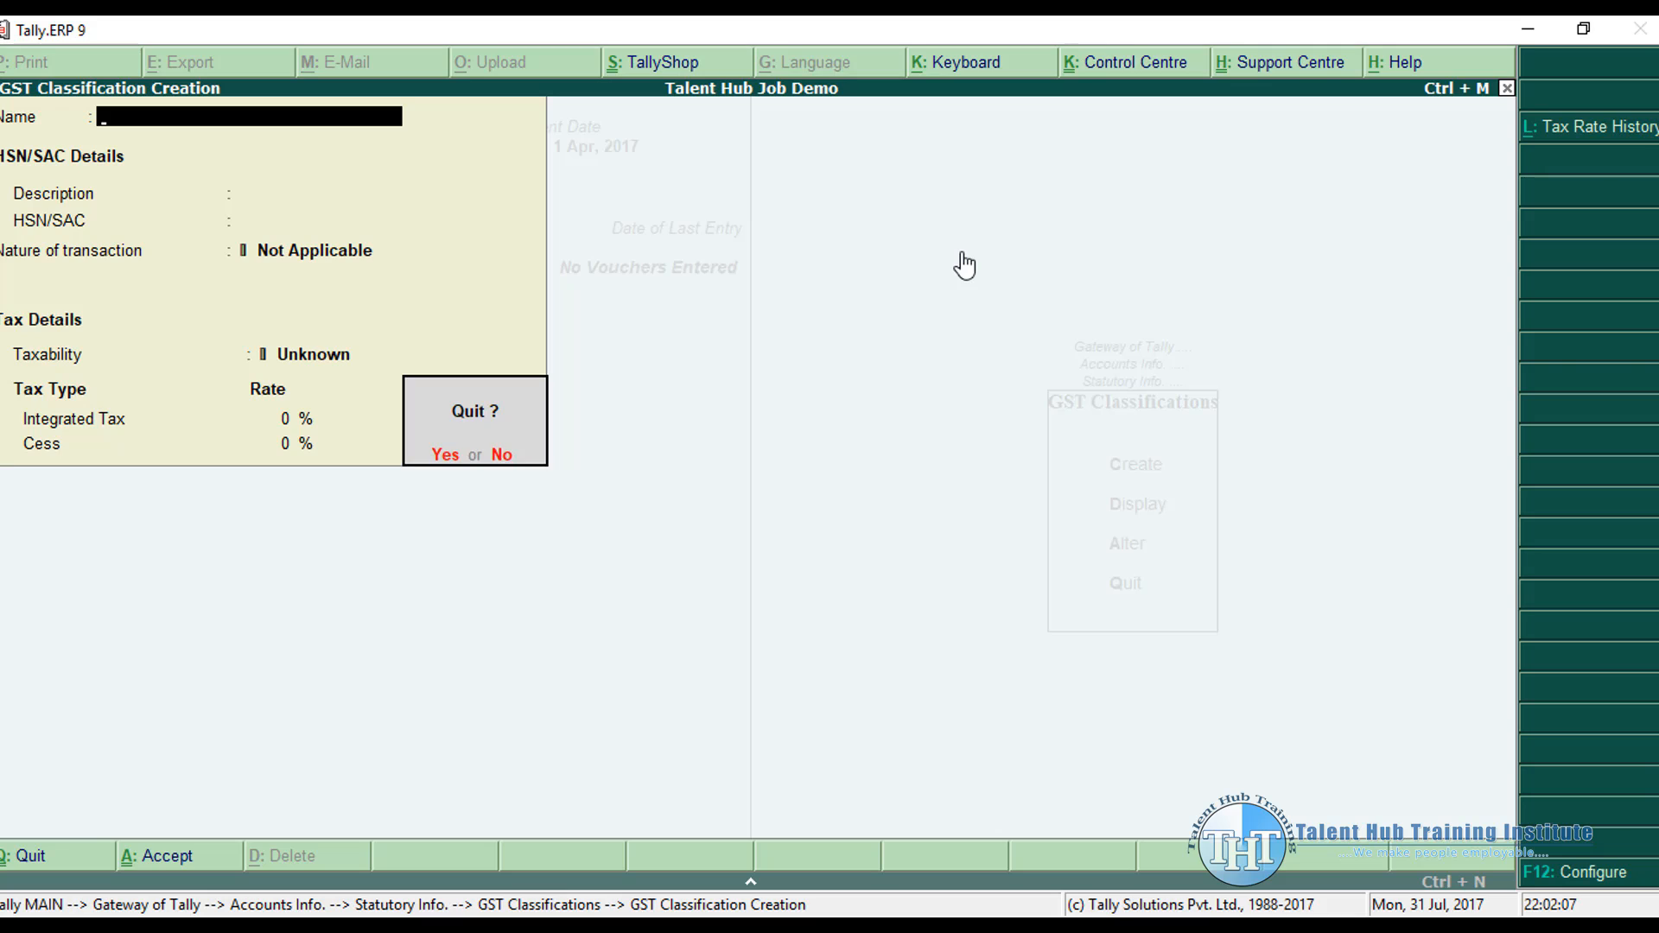
{"action": "key", "text": "y"}
{"action": "key", "text": "Escape"}
{"action": "key", "text": "Escape"}
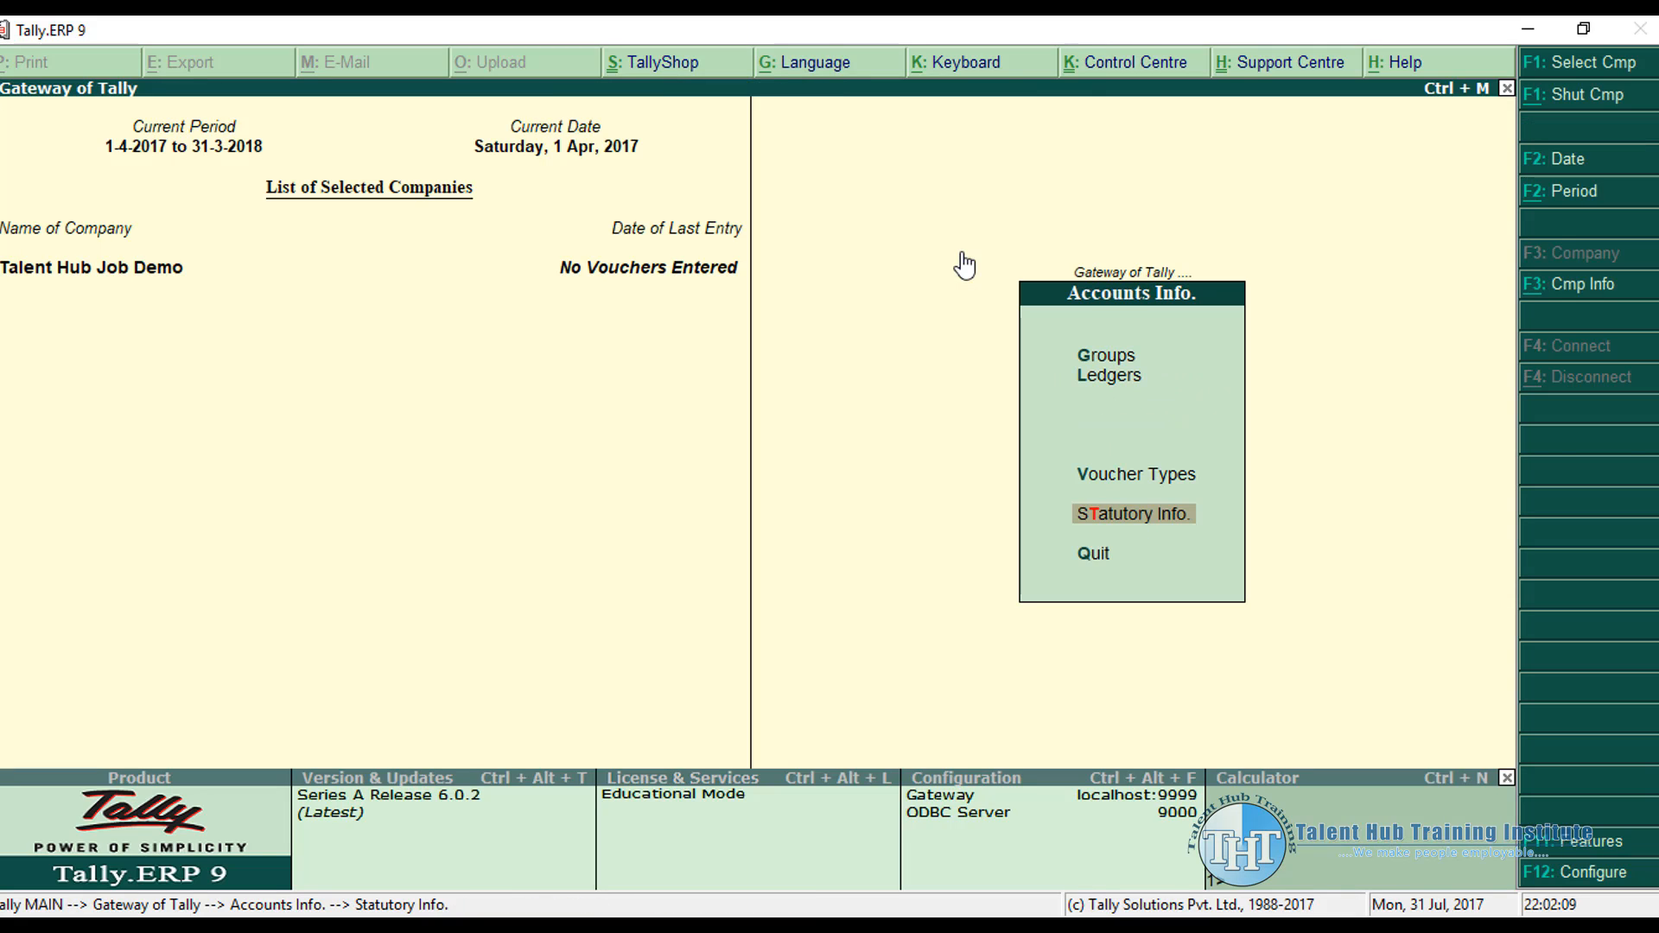
{"action": "key", "text": "Escape"}
{"action": "key", "text": "Down"}
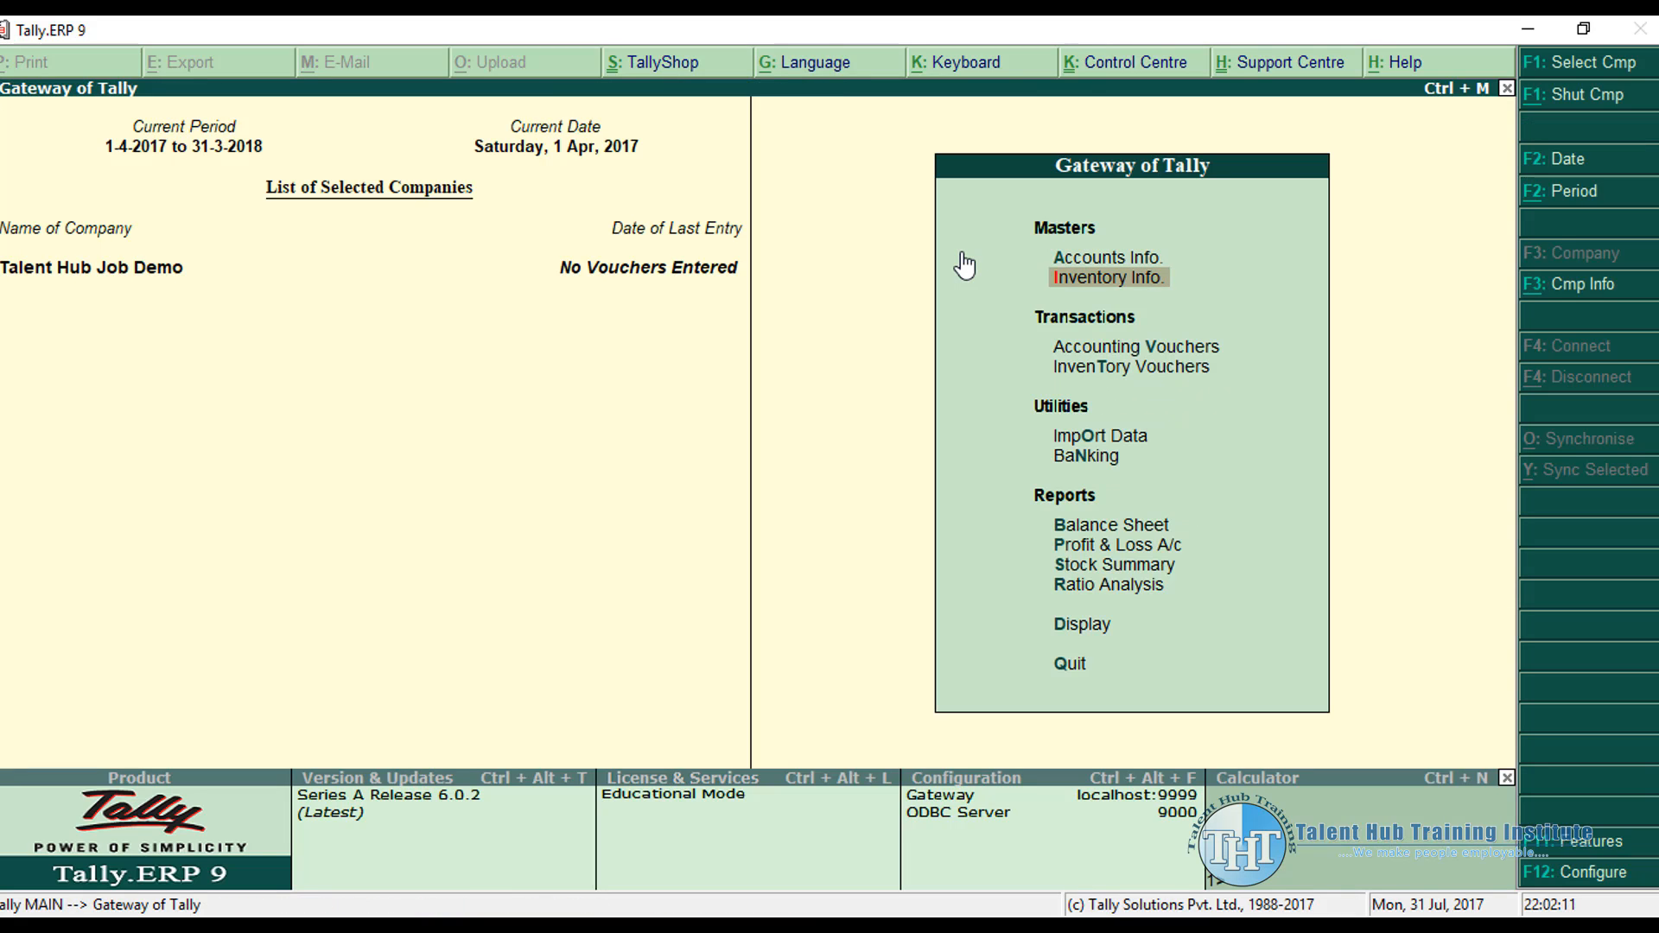
{"action": "key", "text": "Down"}
{"action": "key", "text": "Up"}
{"action": "key", "text": "Up"}
{"action": "key", "text": "Return"}
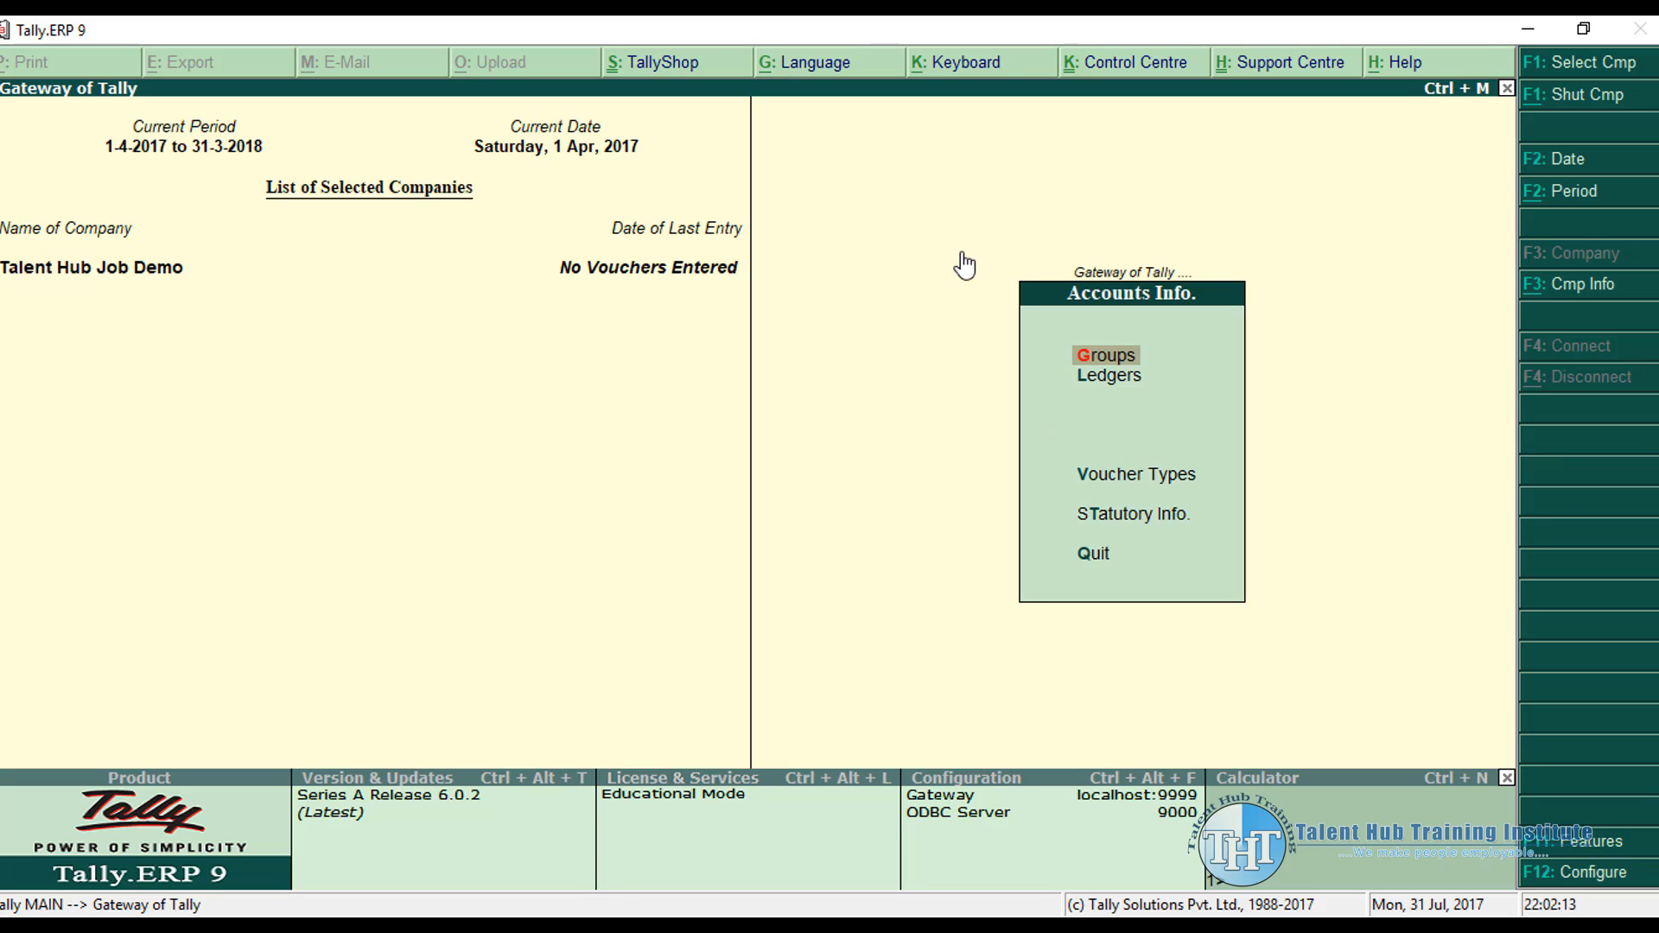
Step: Open the single ledger creation form from the accounts masters, and switch to the GSTMODE exercise document in Word
{"action": "key", "text": "Down"}
{"action": "key", "text": "Return"}
{"action": "key", "text": "Down"}
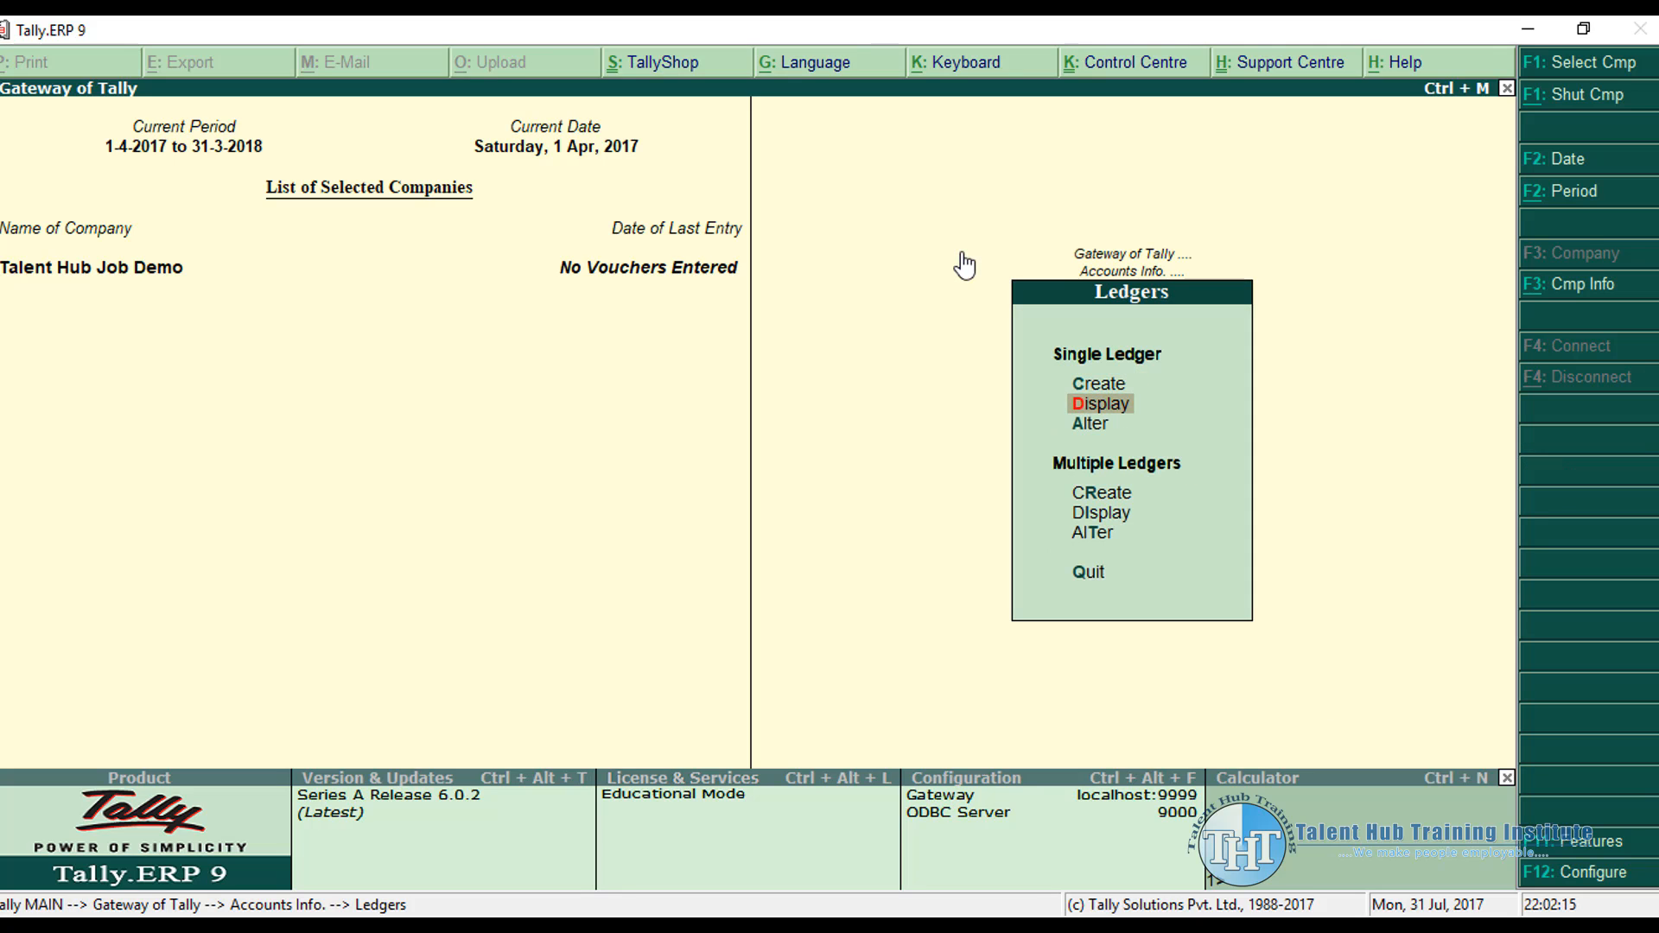
{"action": "key", "text": "Down"}
{"action": "key", "text": "Up"}
{"action": "key", "text": "Up"}
{"action": "key", "text": "Return"}
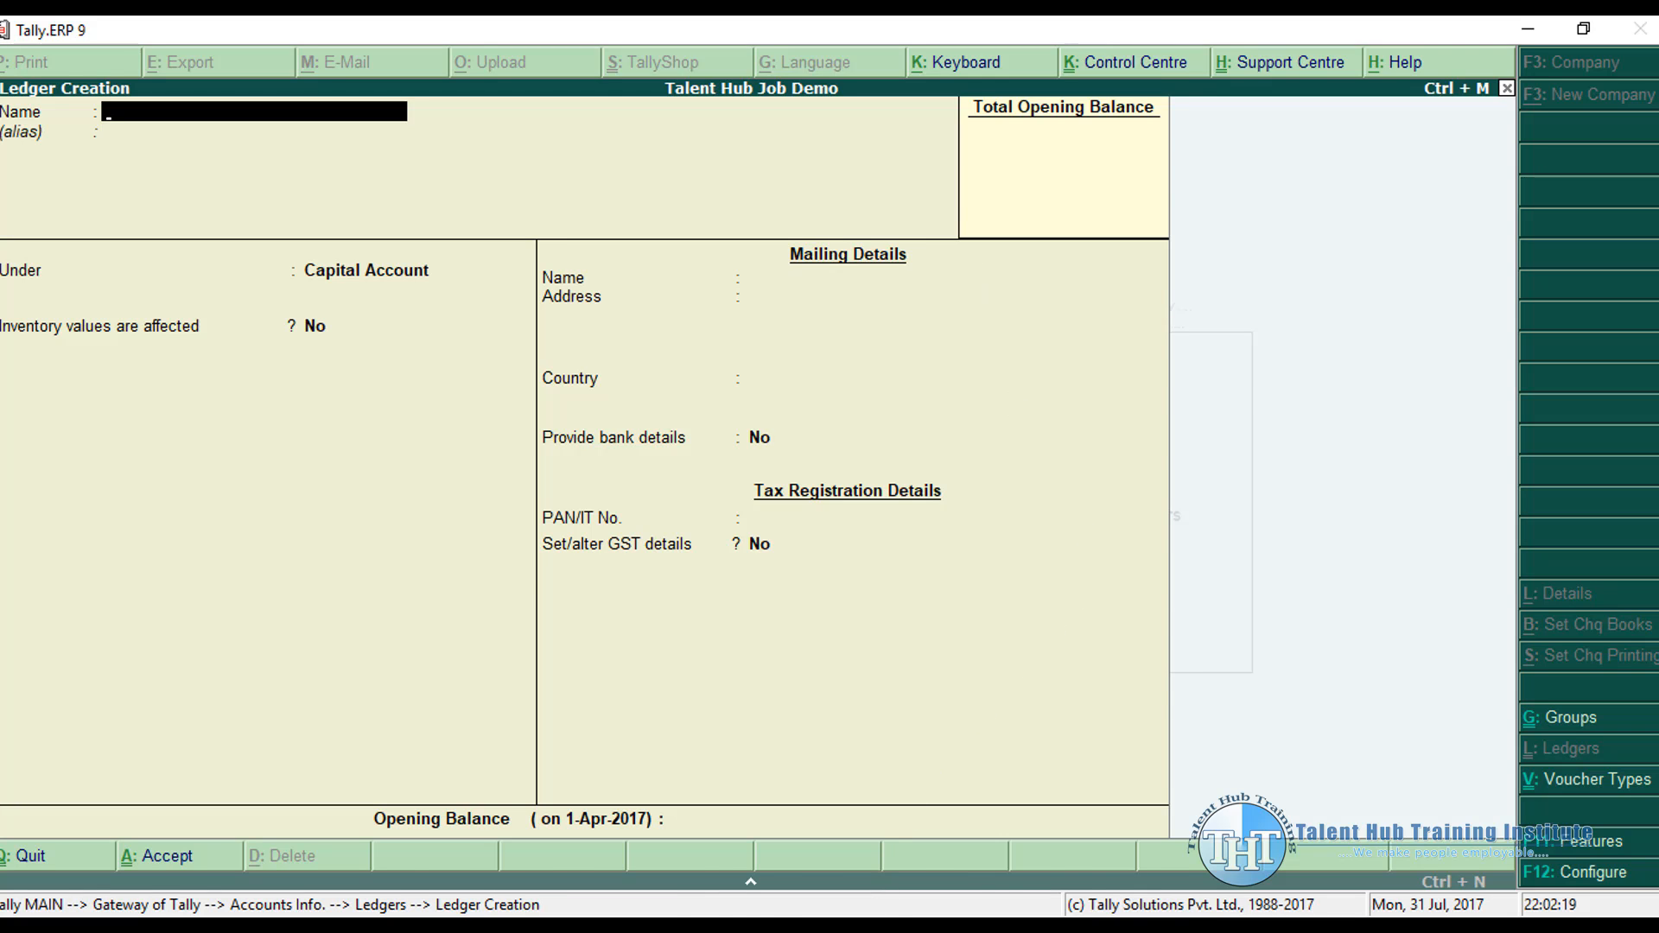
{"action": "left_click", "coordinate": [769, 925]}
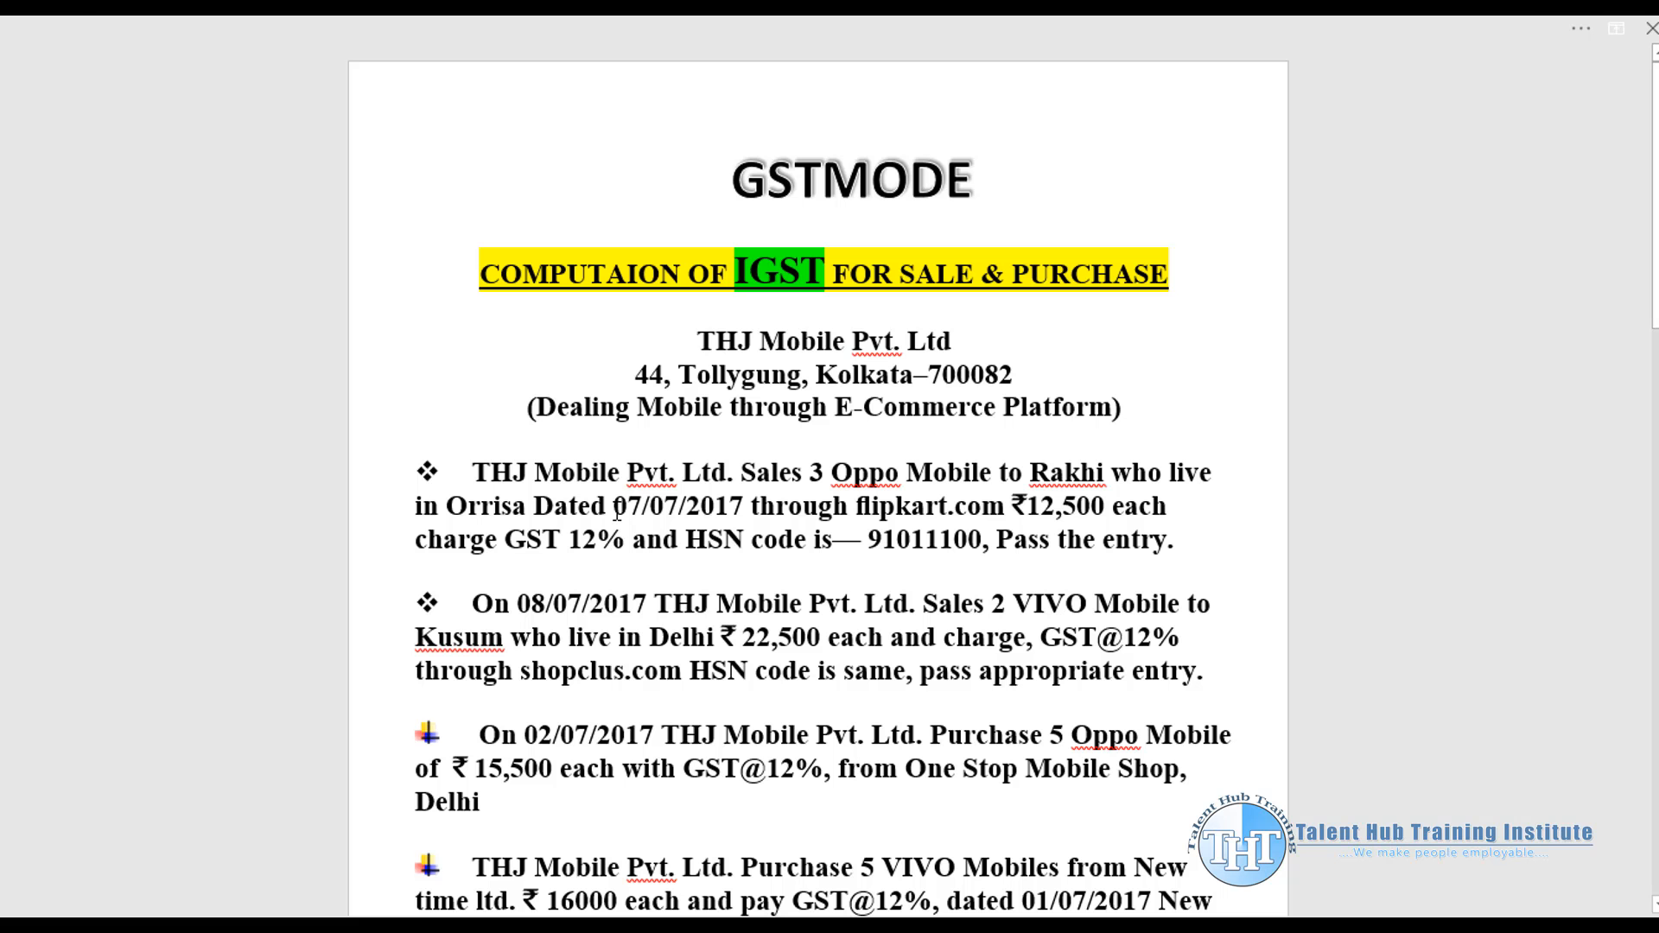
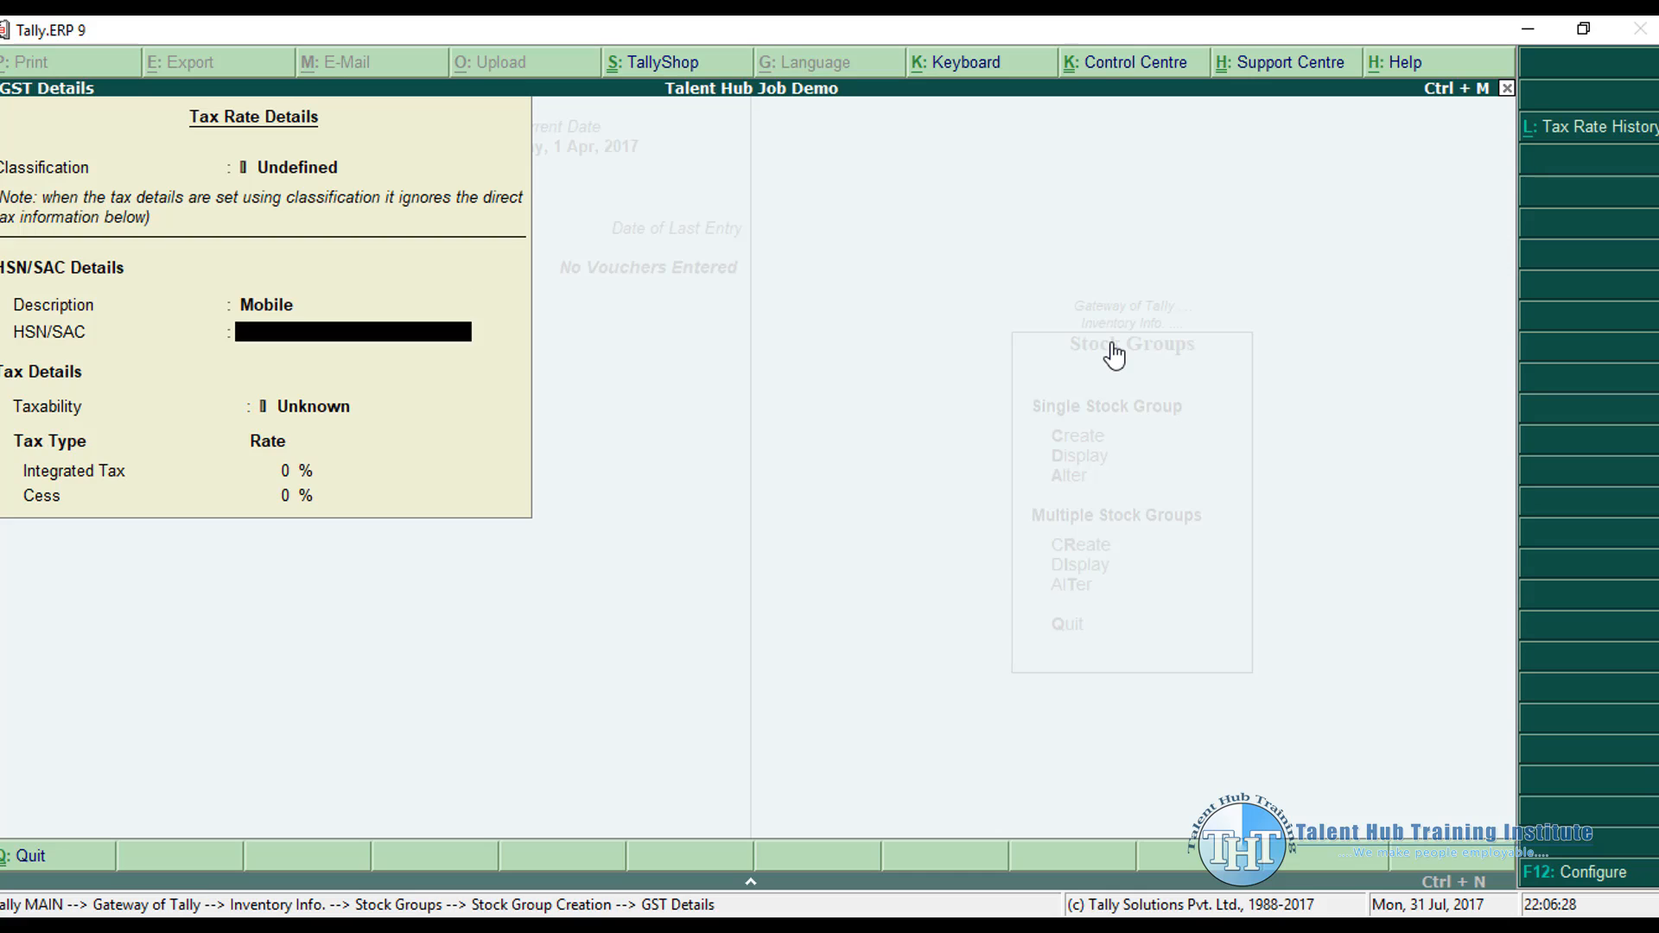
Step: Enter 91011652 as the HSN/SAC code in the Mobile stock group's GST details
{"action": "key", "text": "Return"}
{"action": "key", "text": "BackSpace"}
{"action": "type", "text": "91011652"}
{"action": "key", "text": "Return"}
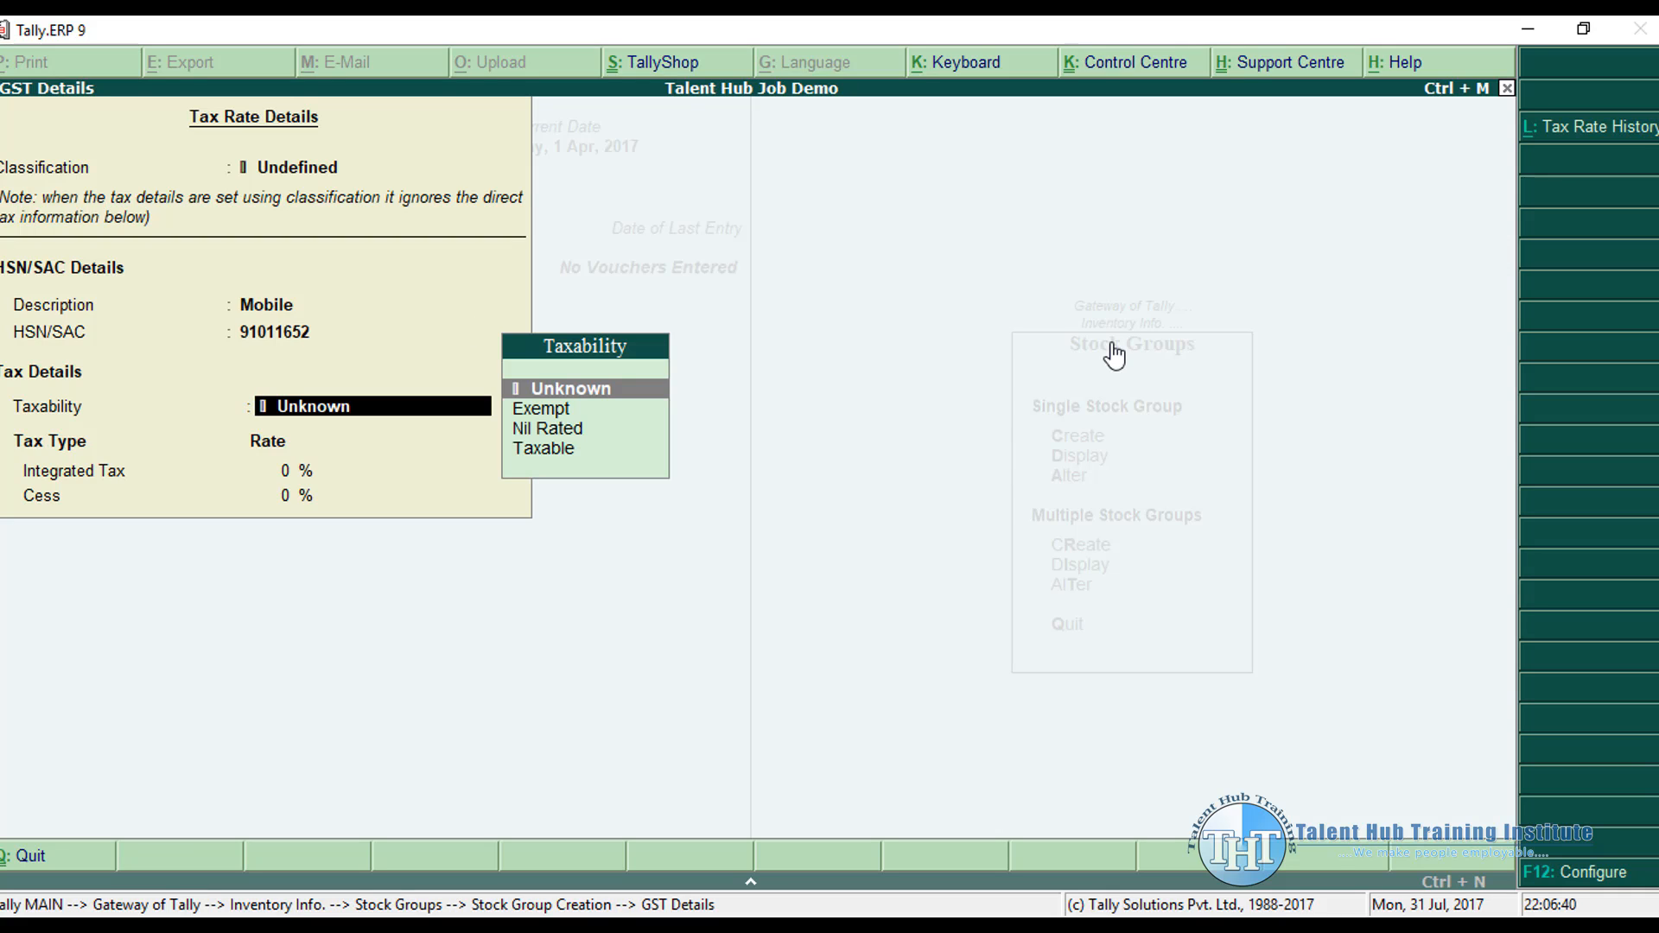
Step: Set the Mobile stock group's taxability to Taxable with an integrated tax rate of 12%
{"action": "key", "text": "Down"}
{"action": "key", "text": "Down"}
{"action": "key", "text": "Down"}
{"action": "key", "text": "Return"}
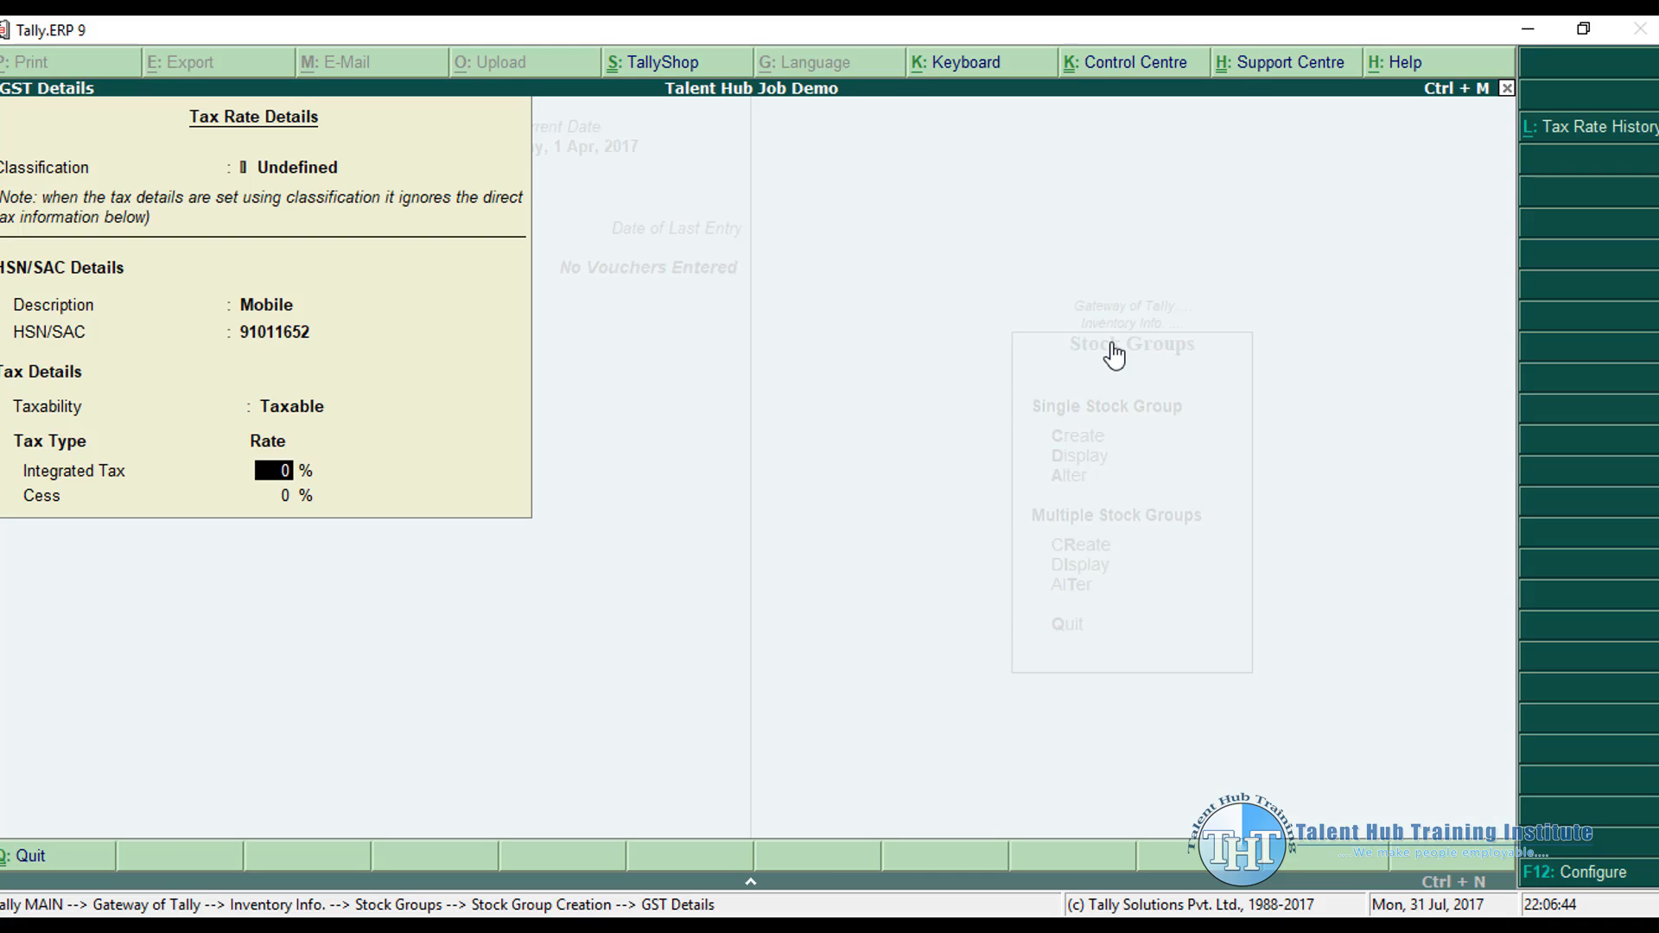
{"action": "type", "text": "12"}
{"action": "key", "text": "Return"}
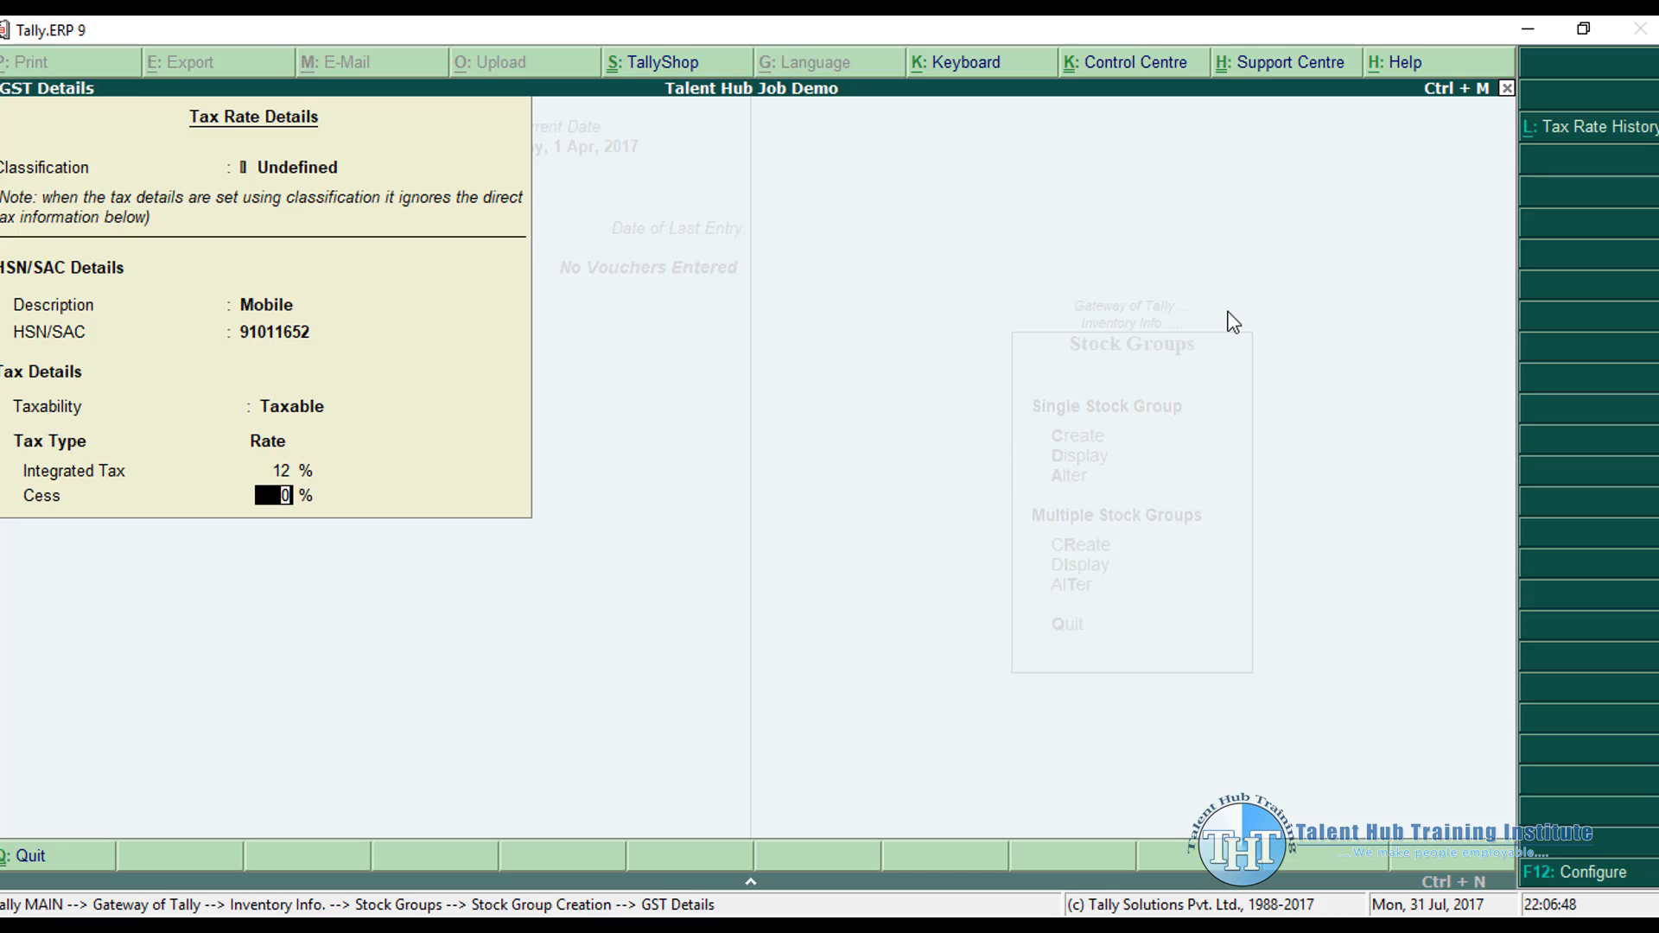
Step: Configure the GST details form to show all GST tax types, keeping the other configuration options as they are
{"action": "key", "text": "F12"}
{"action": "key", "text": "Return"}
{"action": "key", "text": "Return"}
{"action": "key", "text": "Return"}
{"action": "key", "text": "Return"}
{"action": "key", "text": "Return"}
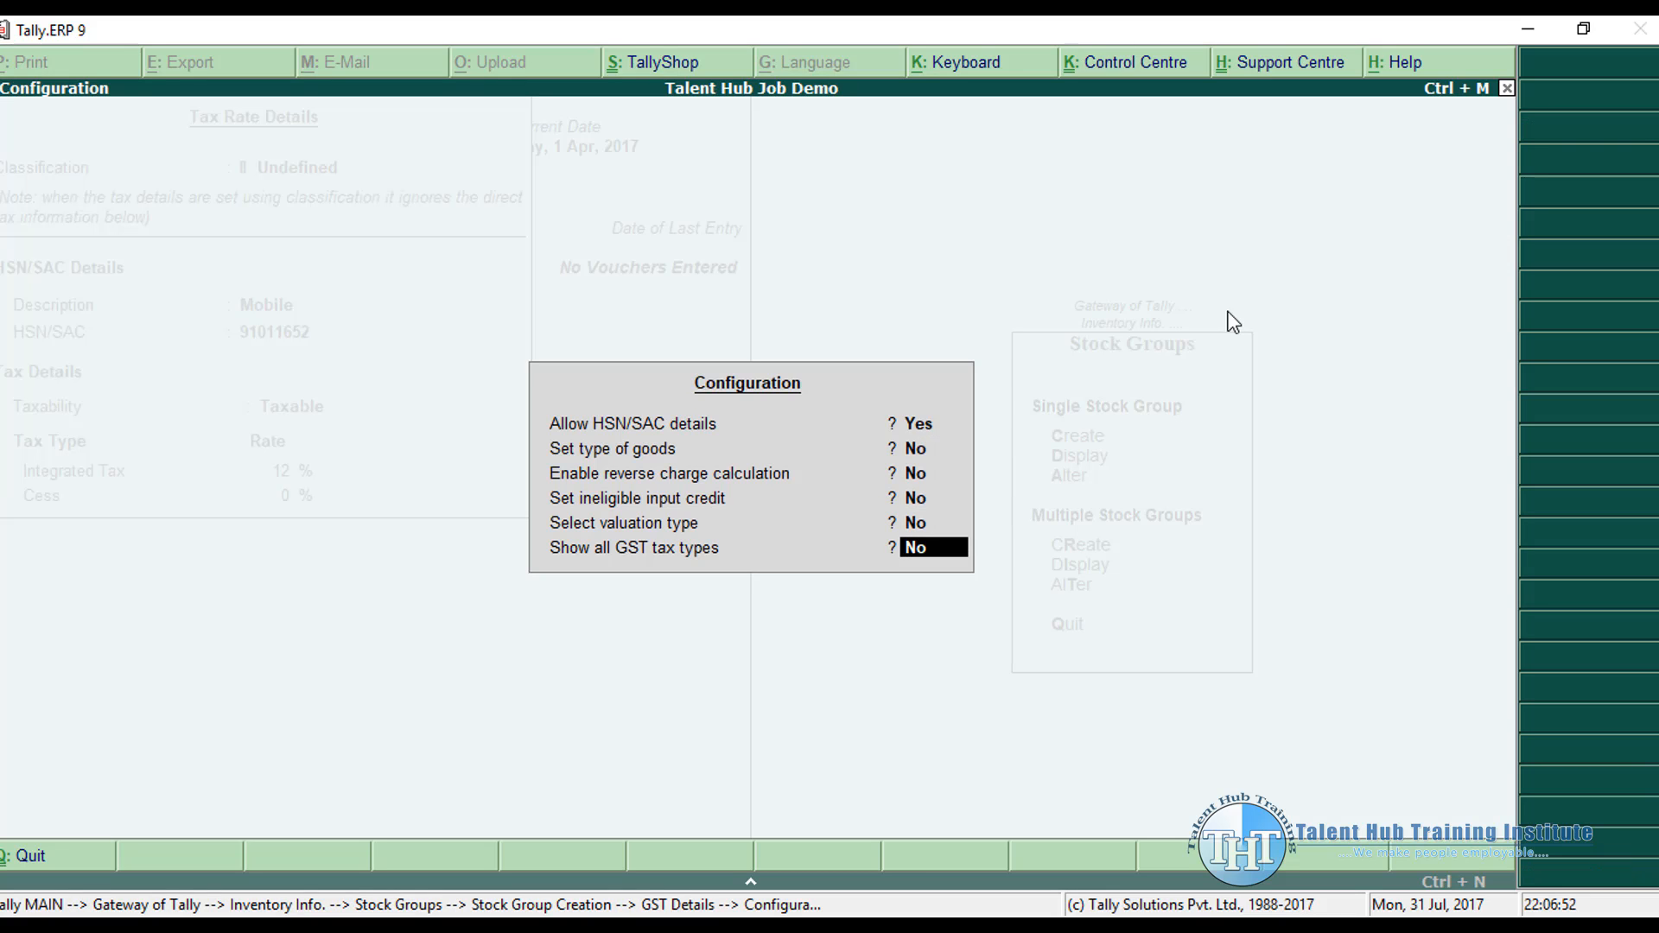
{"action": "key", "text": "y"}
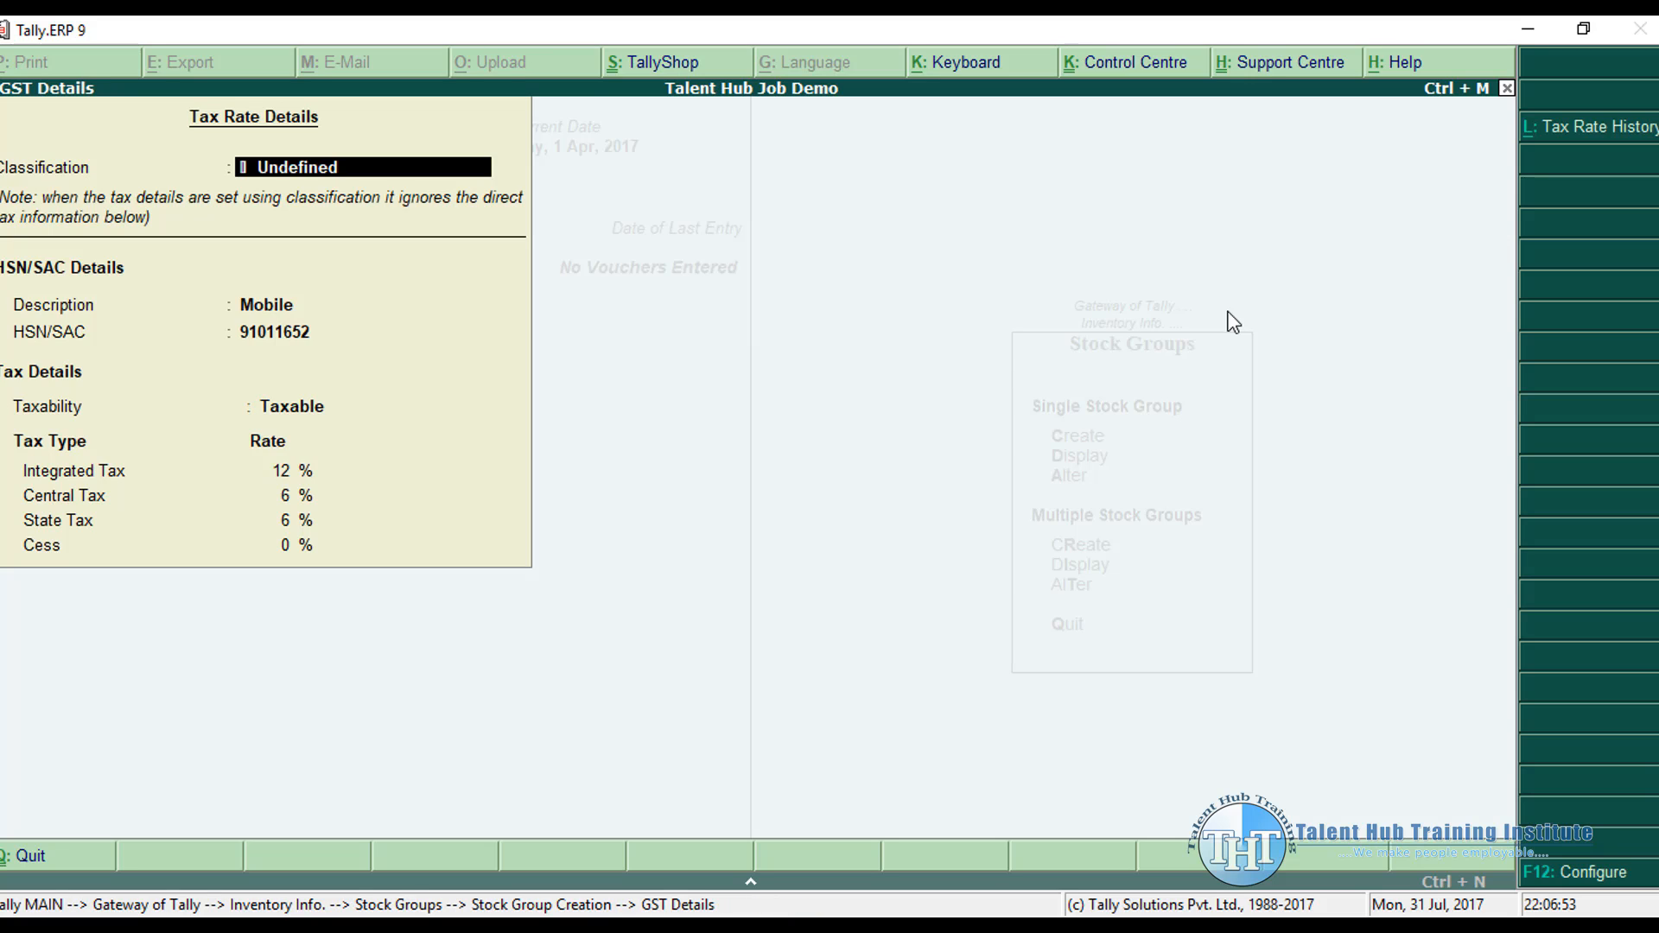
Step: Accept the GST tax rate details and save the Mobile stock group under Primary
{"action": "key", "text": "Return"}
{"action": "key", "text": "Return"}
{"action": "key", "text": "Return"}
{"action": "key", "text": "Return"}
{"action": "key", "text": "Return"}
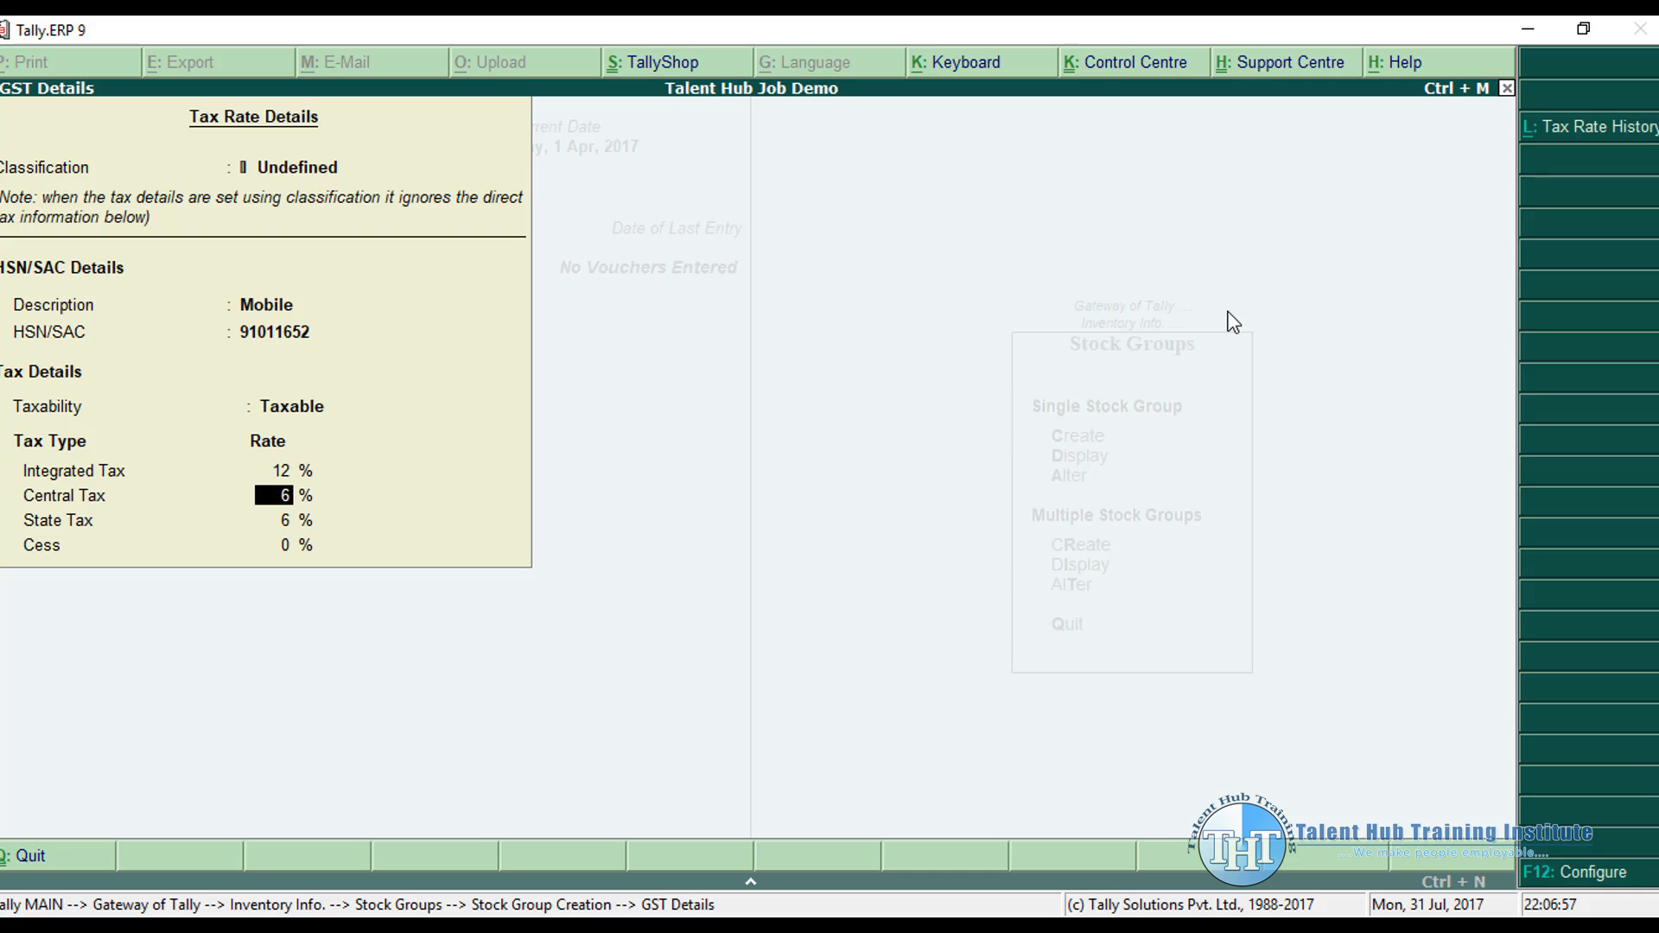
{"action": "key", "text": "Return"}
{"action": "key", "text": "Return"}
{"action": "key", "text": "Return"}
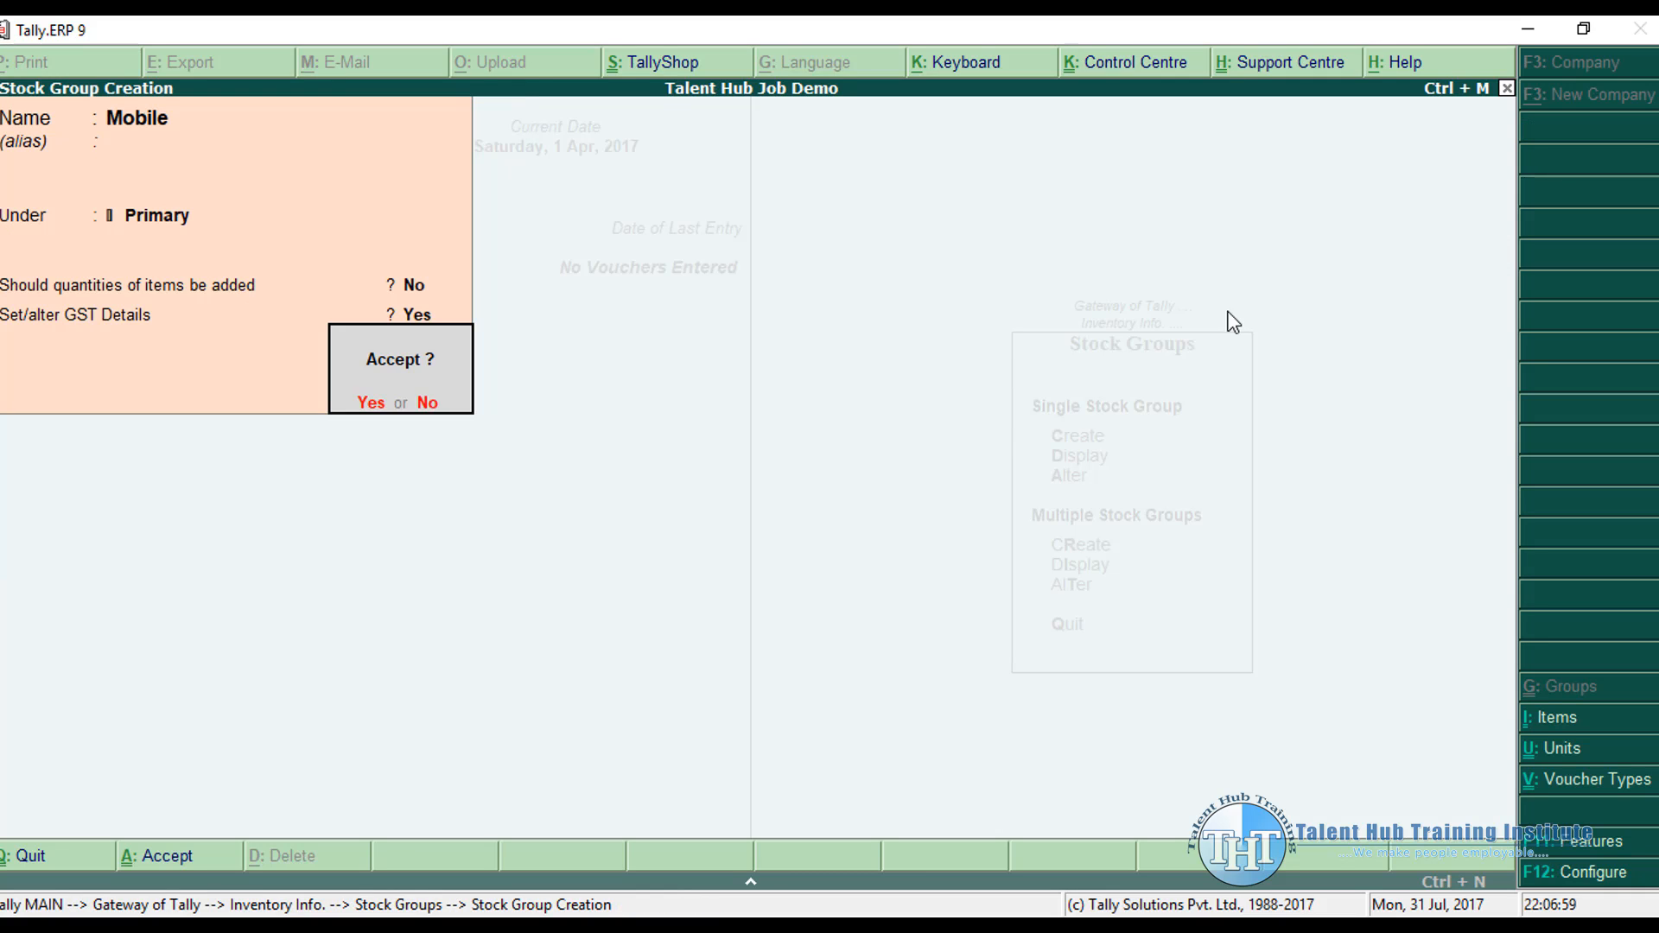
{"action": "key", "text": "Return"}
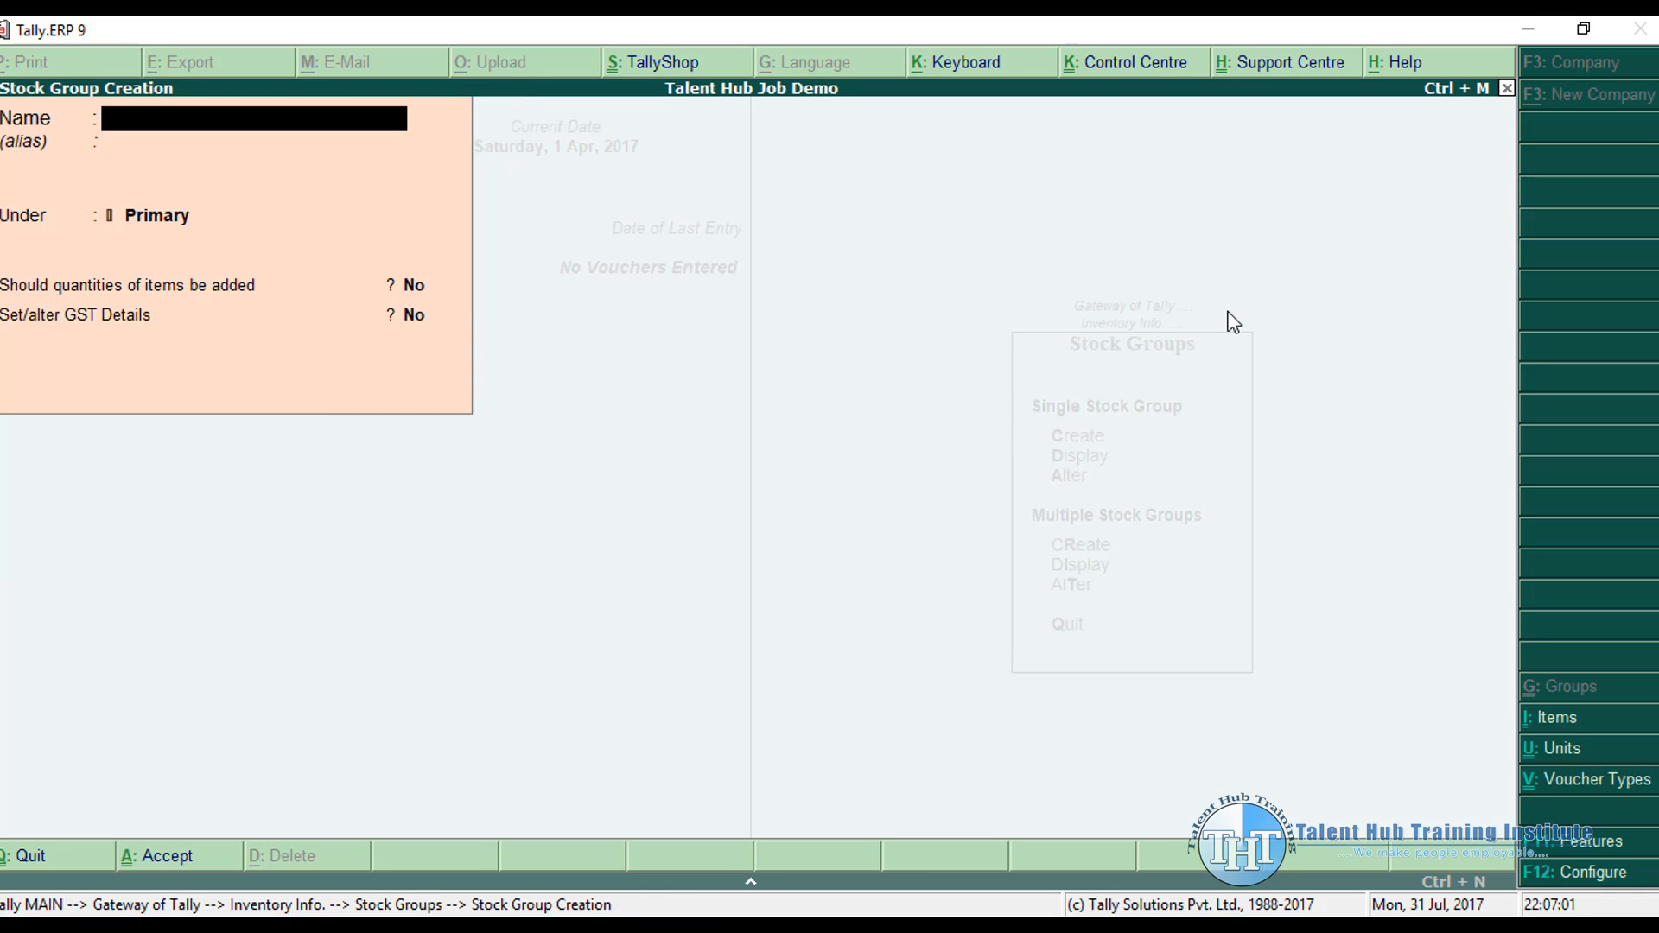
Step: Leave stock group creation and open the creation form for a single stock item from the inventory masters
{"action": "key", "text": "Escape"}
{"action": "key", "text": "Return"}
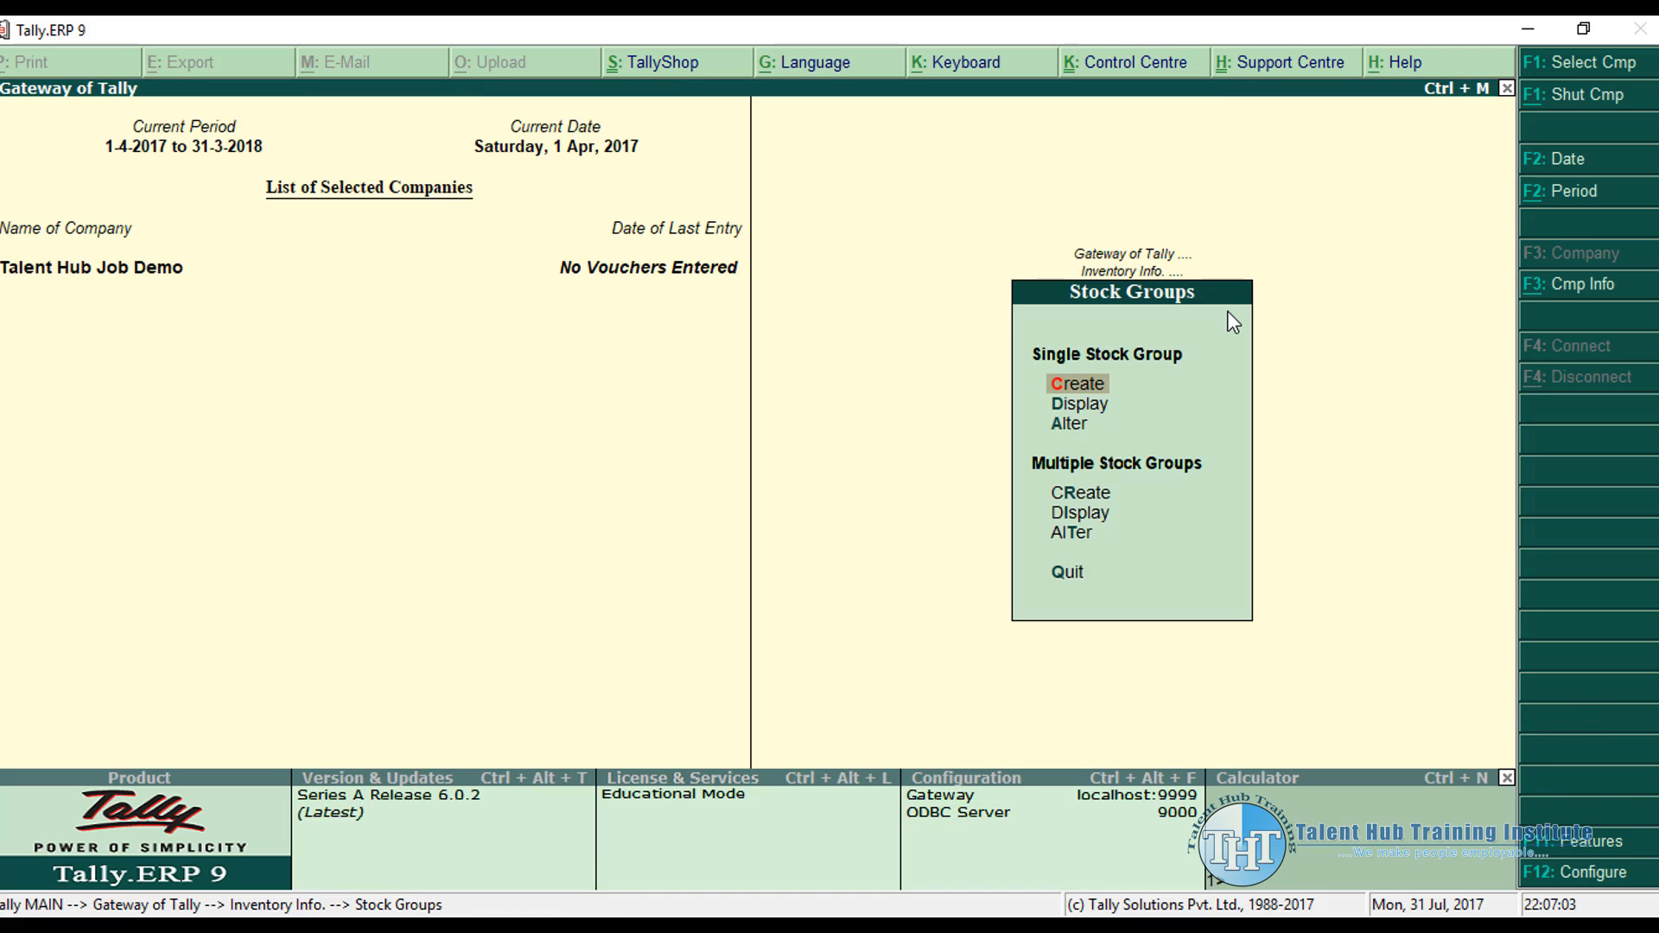
{"action": "key", "text": "Down"}
{"action": "key", "text": "Down"}
{"action": "key", "text": "Escape"}
{"action": "key", "text": "Down"}
{"action": "key", "text": "Return"}
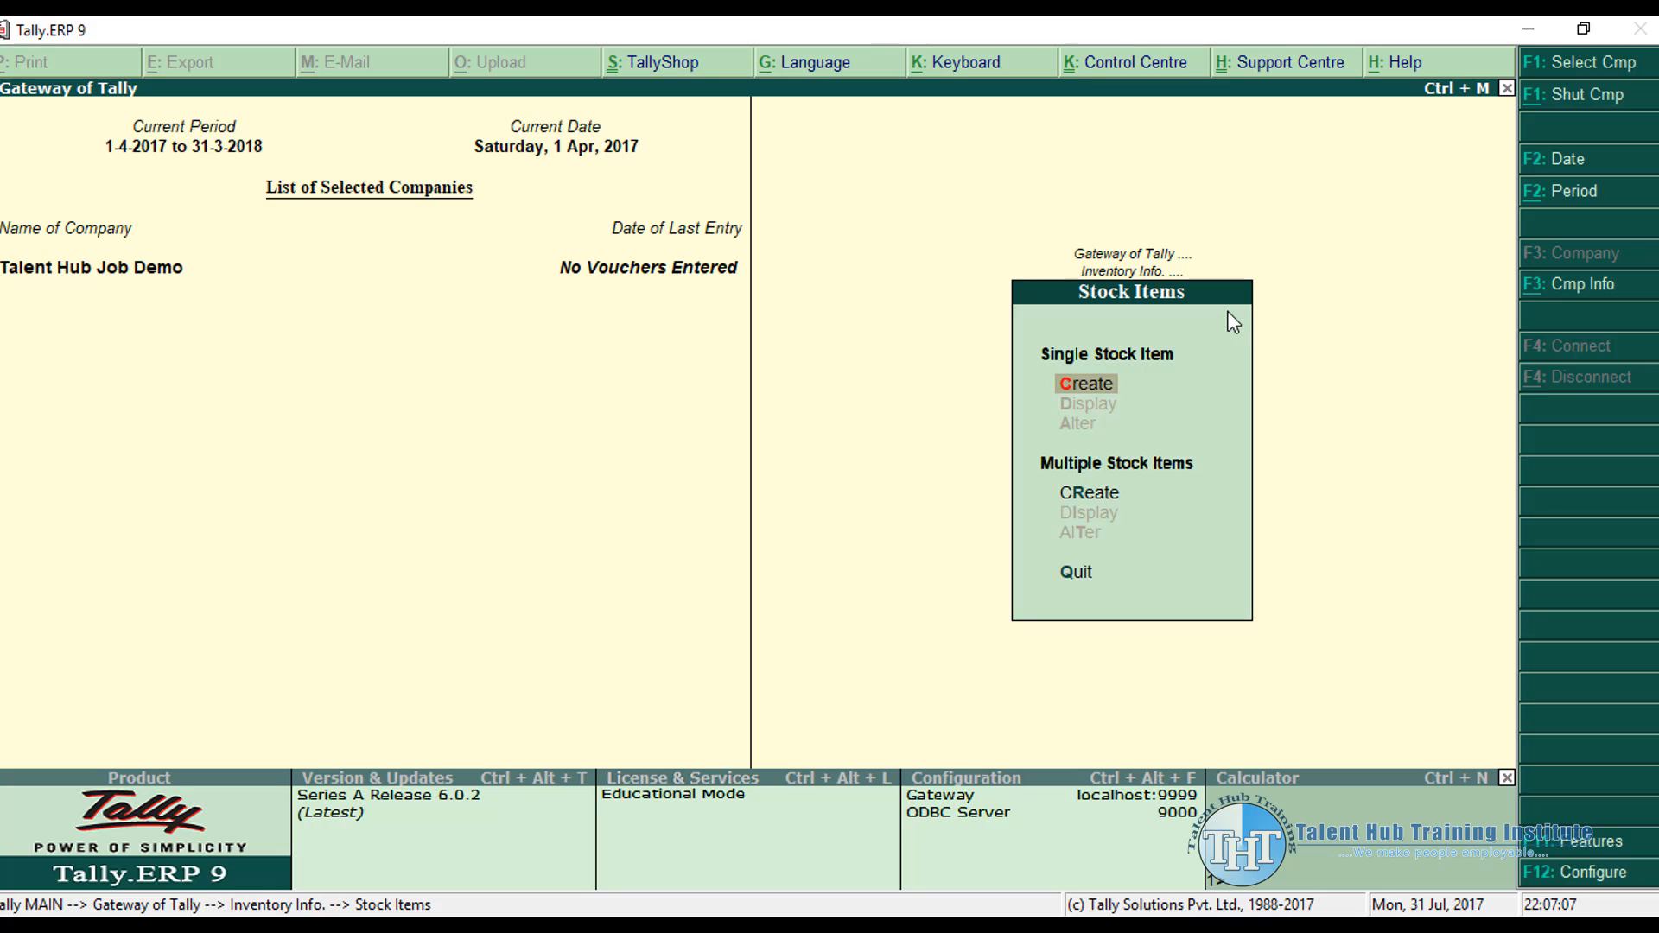
{"action": "key", "text": "Return"}
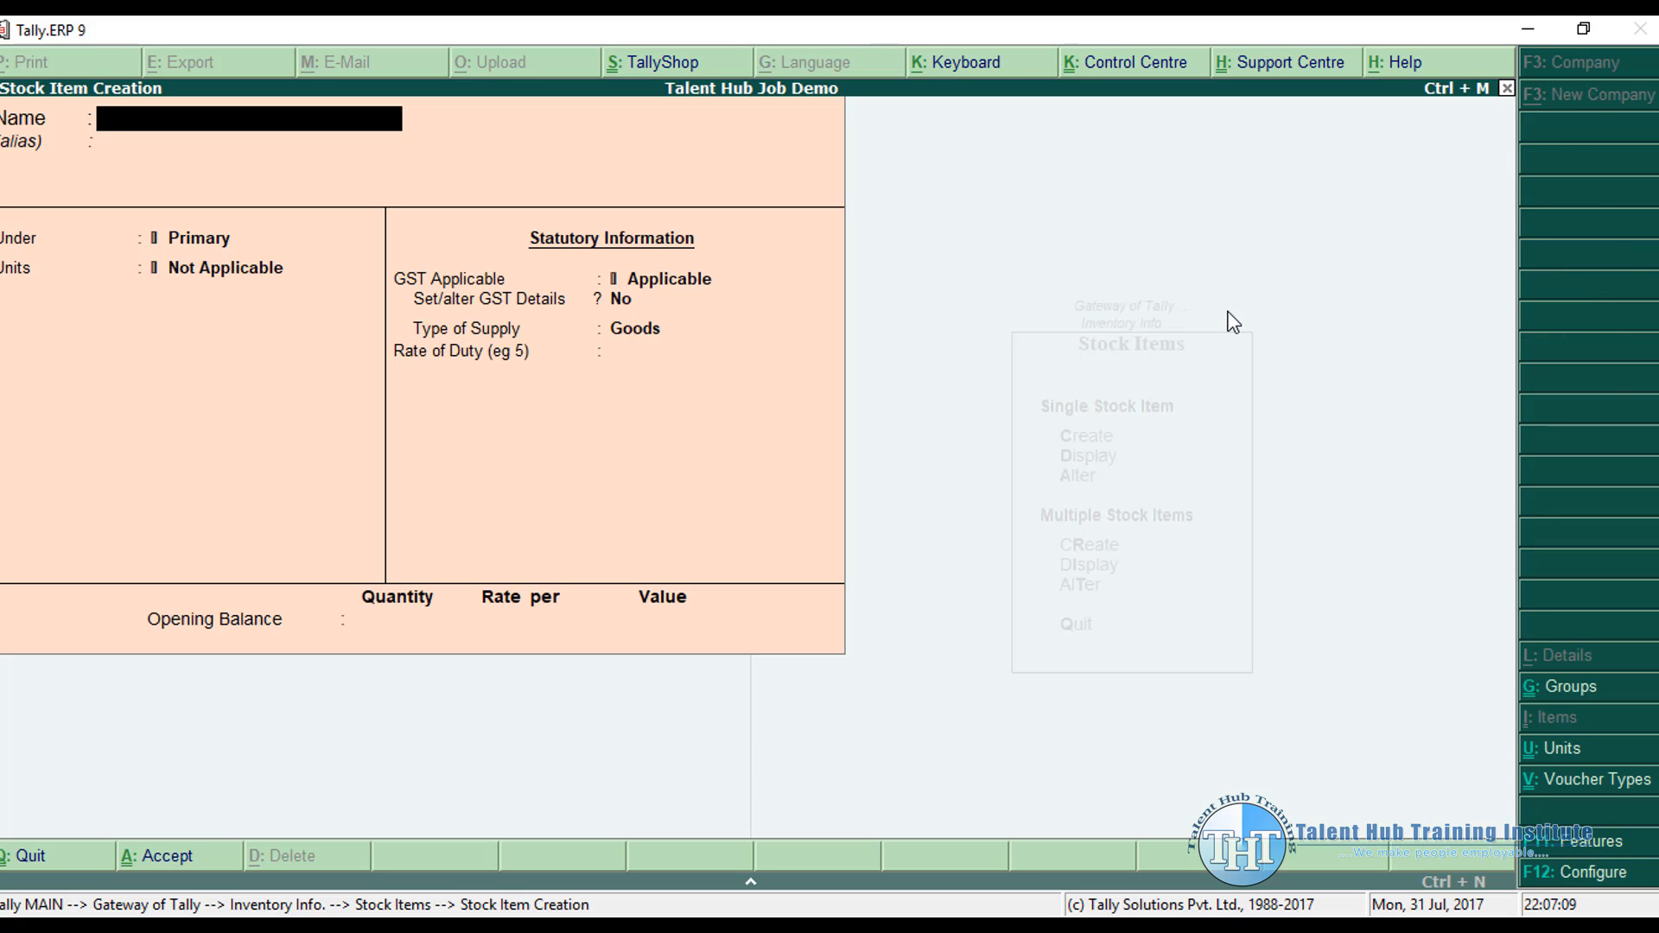
Step: Name the new stock item VIVO V5 and place it under the Mobile group
{"action": "type", "text": "VIVO V5"}
{"action": "key", "text": "Return"}
{"action": "key", "text": "Return"}
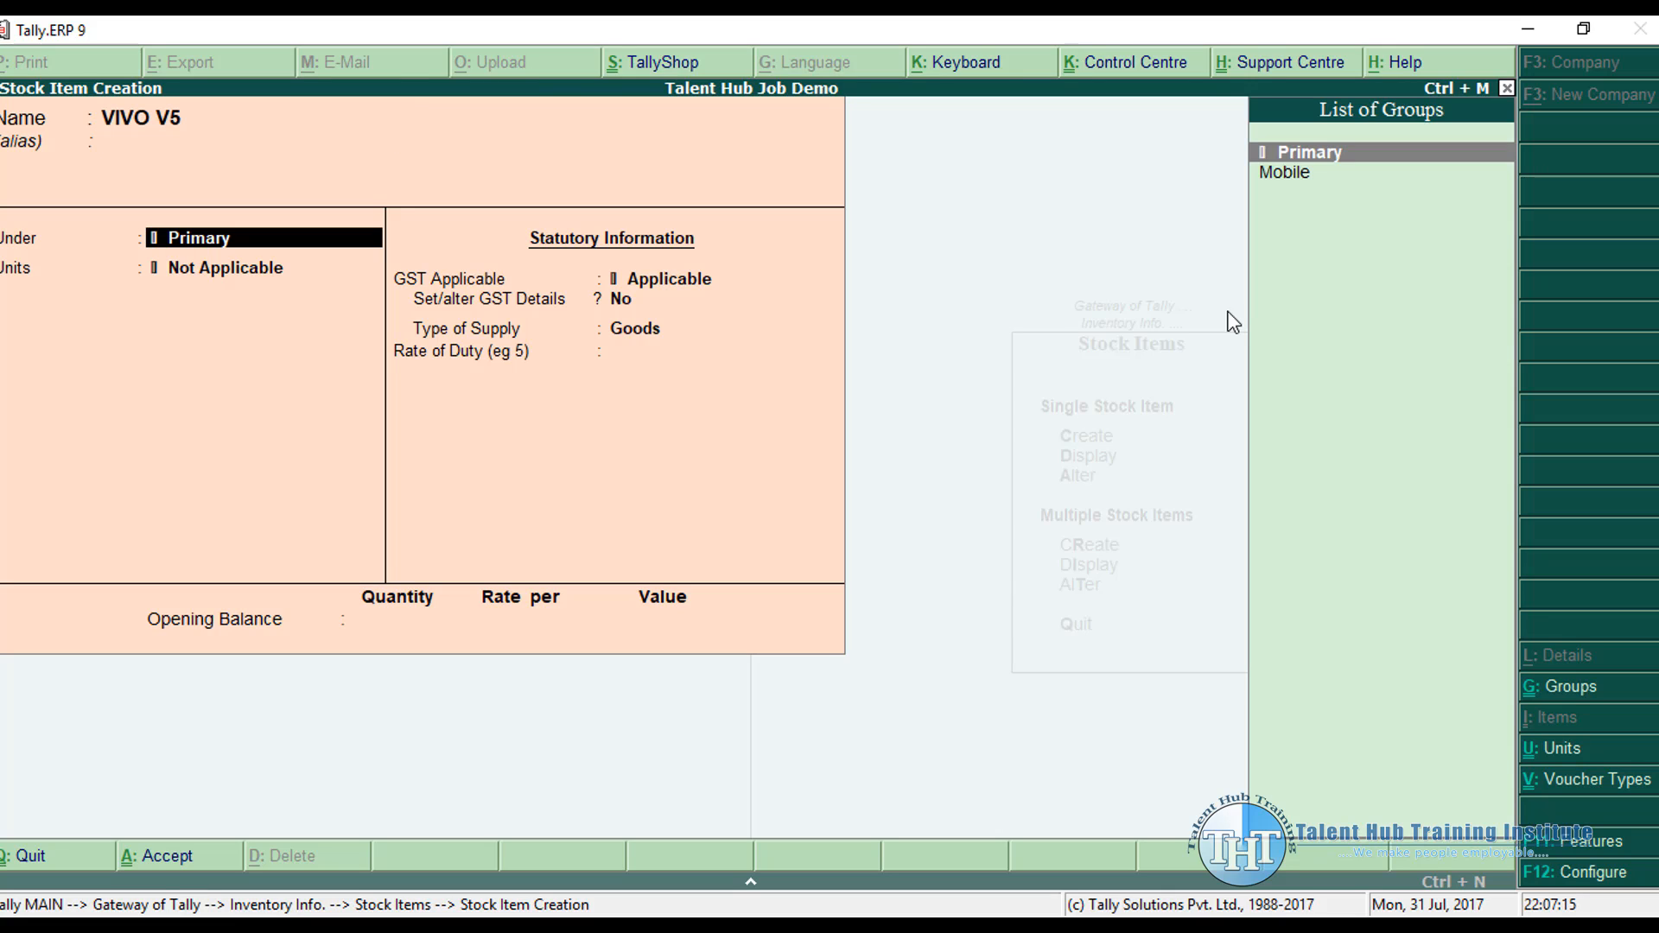
{"action": "key", "text": "Down"}
{"action": "key", "text": "Return"}
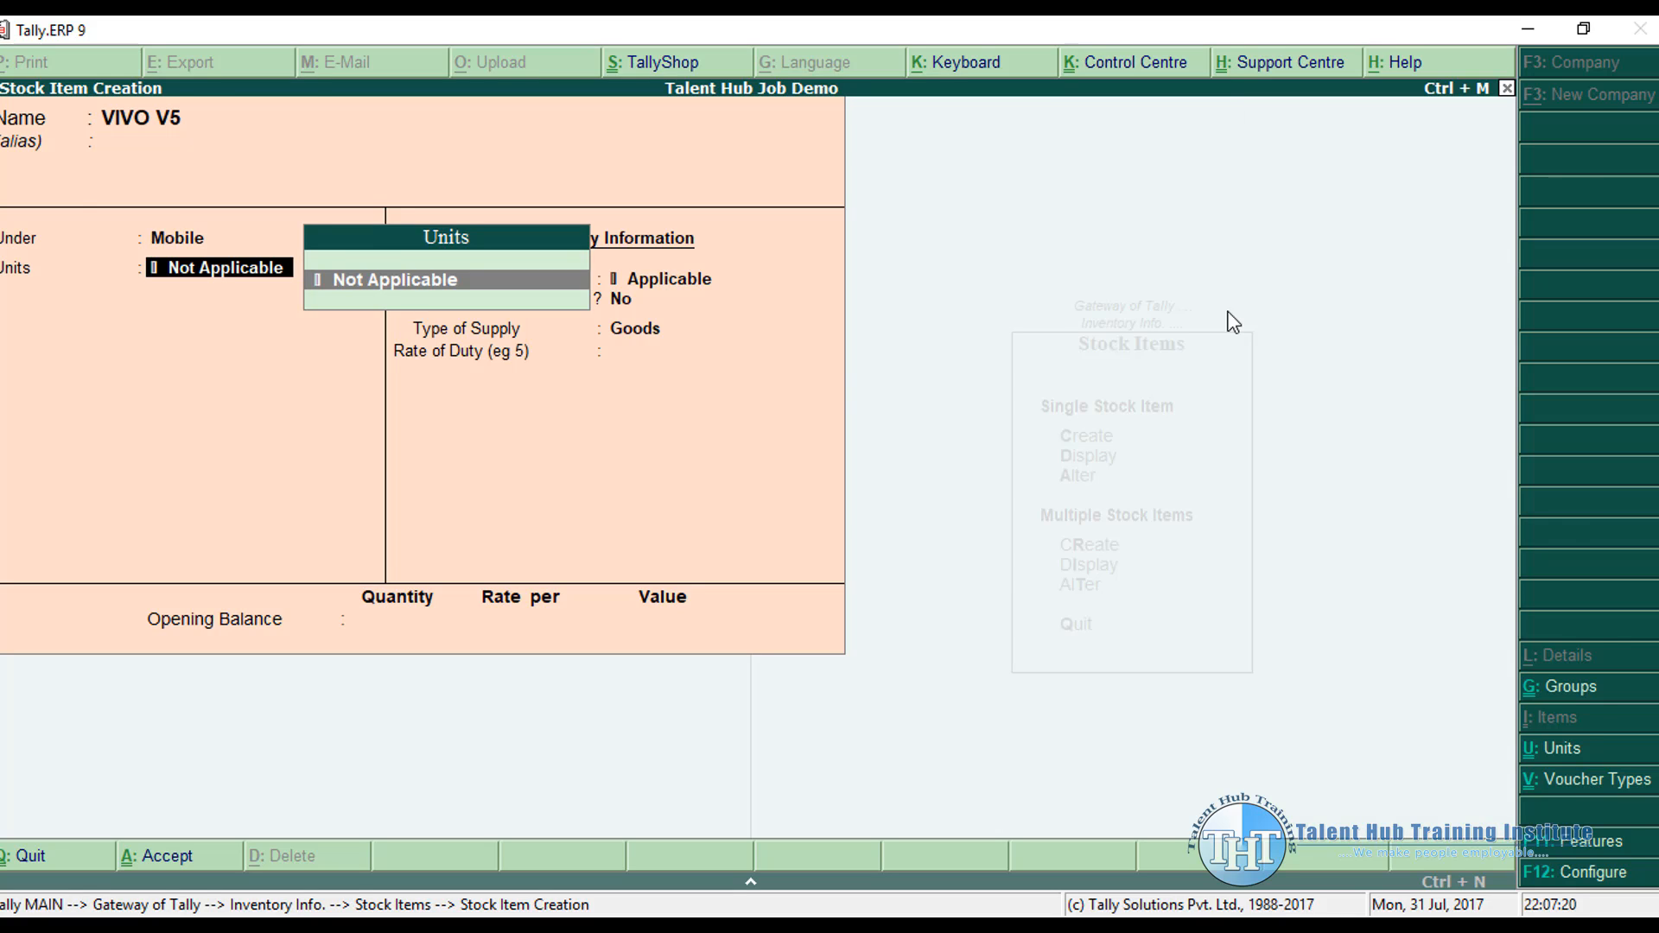
Step: Create a simple unit with symbol Pcs, formal name Pices and 0 decimal places for the VIVO V5 item
{"action": "key", "text": "alt+c"}
{"action": "type", "text": "Pcs"}
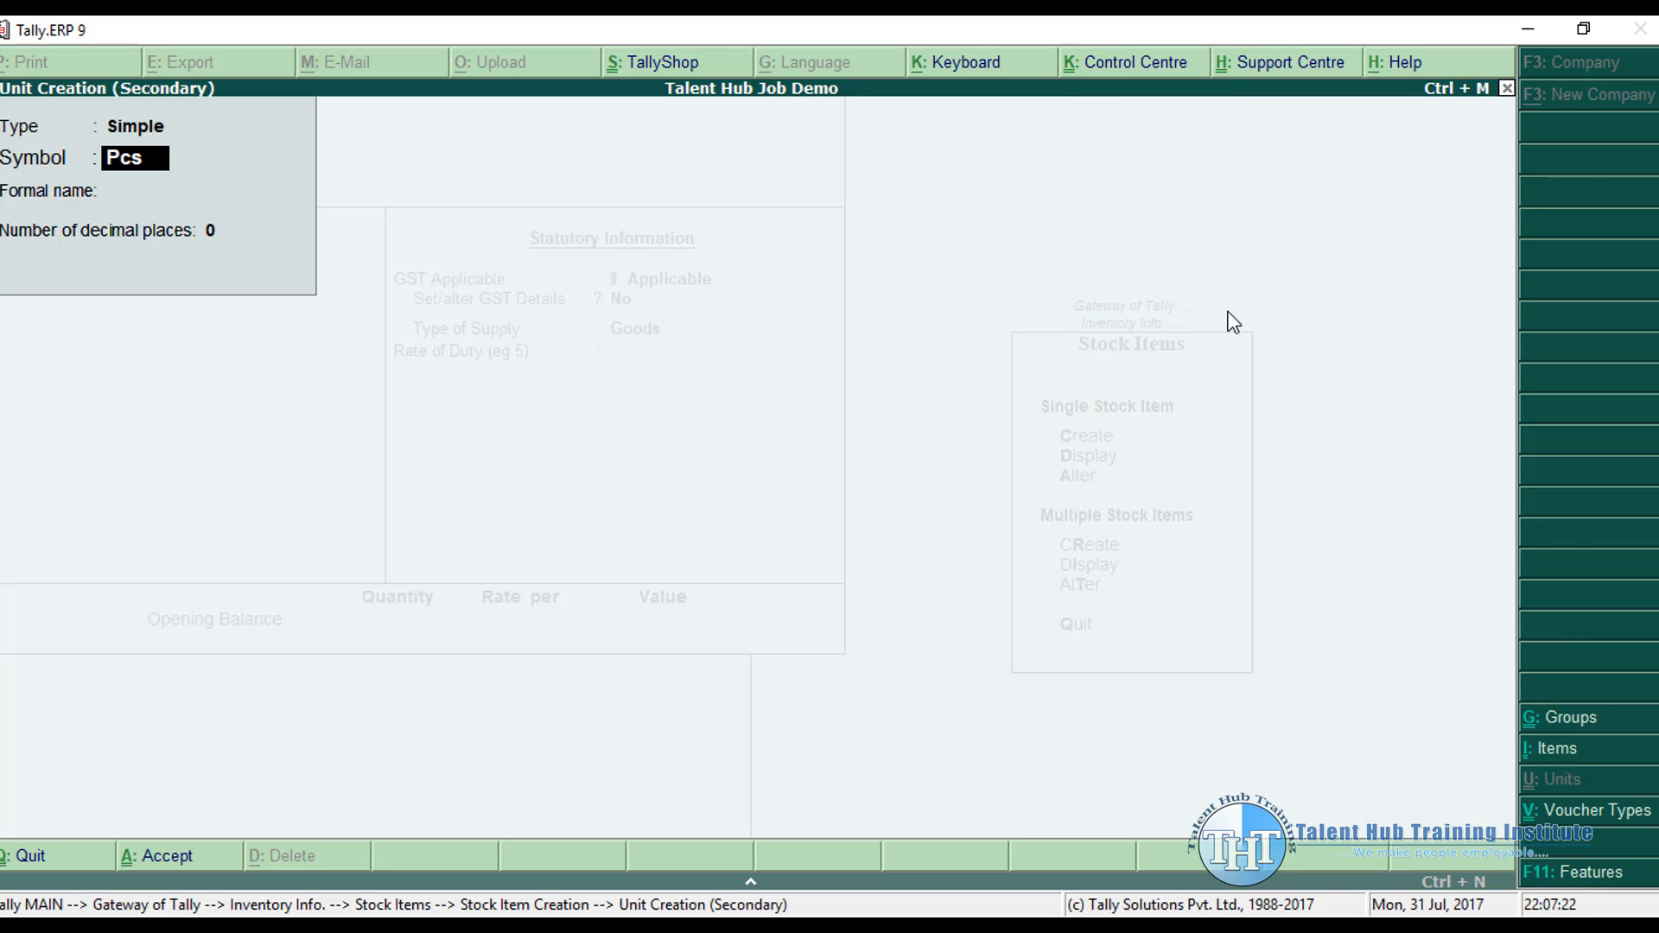
{"action": "key", "text": "Return"}
{"action": "type", "text": "Pices"}
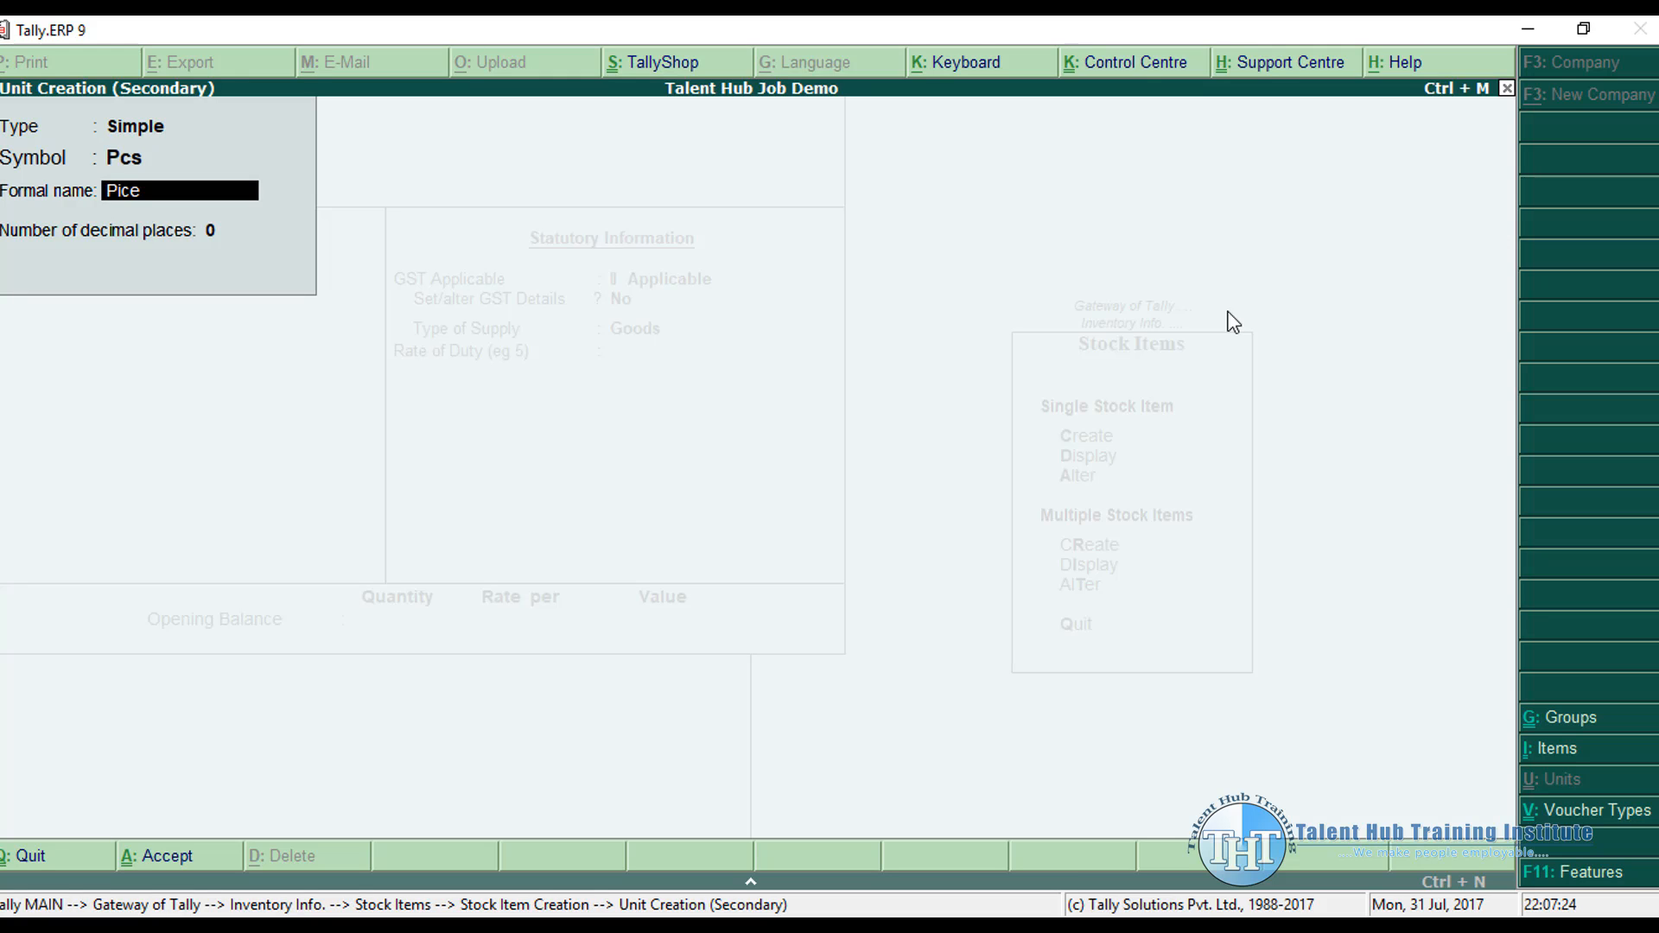
{"action": "key", "text": "Return"}
{"action": "key", "text": "Return"}
{"action": "key", "text": "Return"}
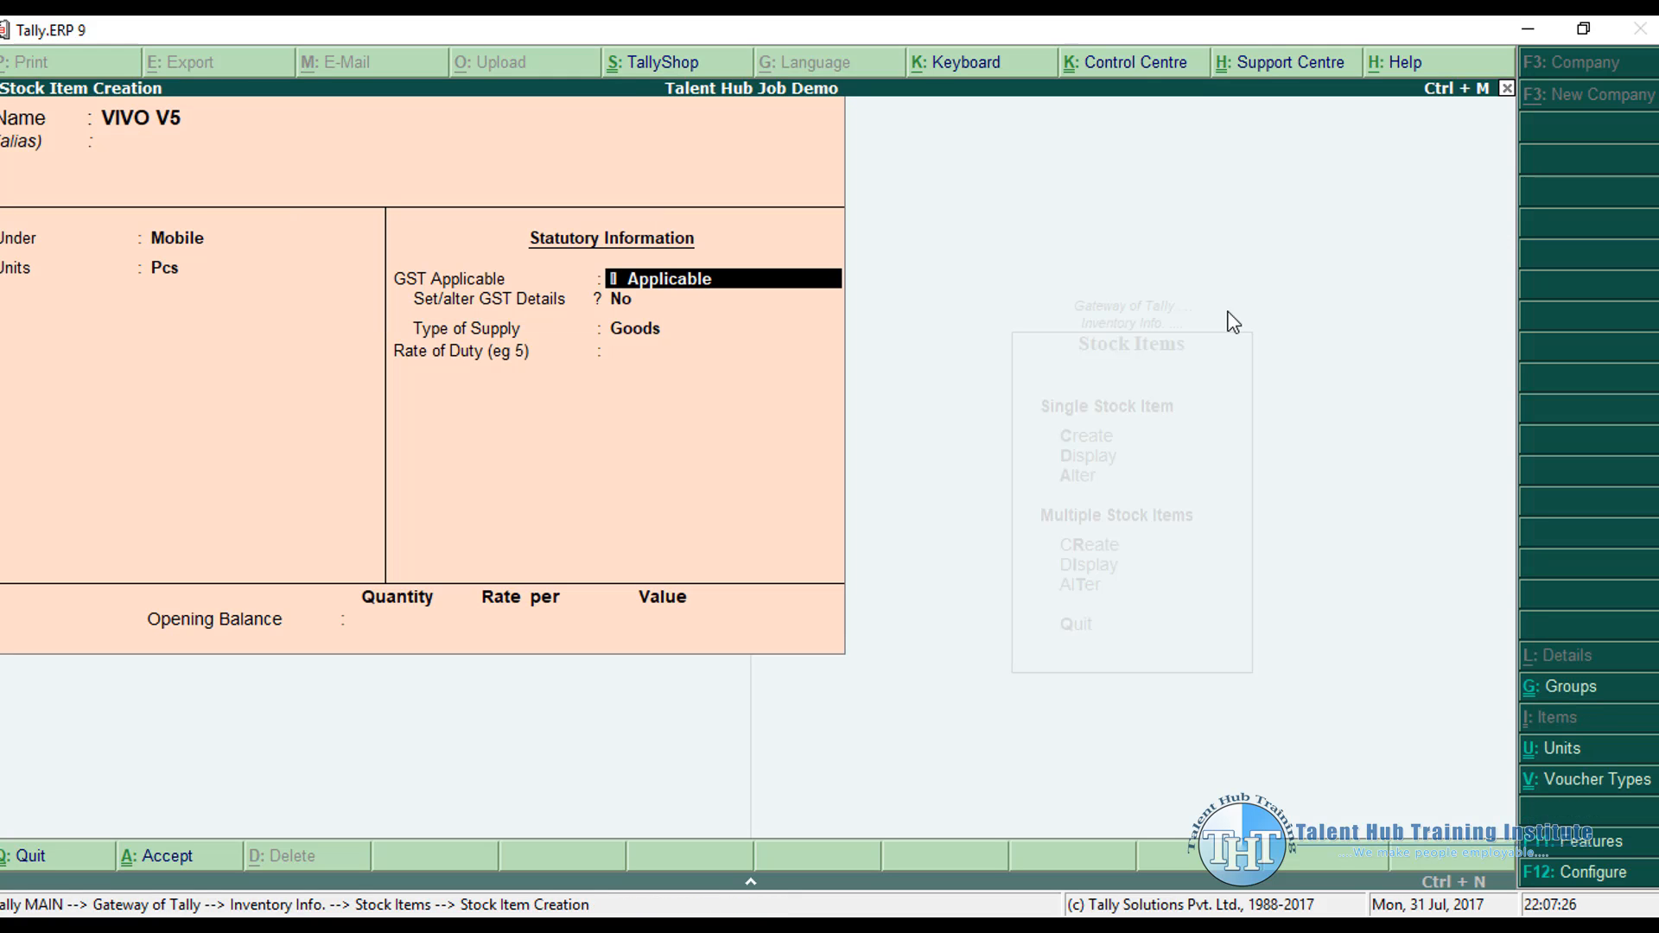
Step: Keep GST applicable without item-level GST details and supply type Goods, and set the opening quantity to 5 Pcs
{"action": "key", "text": "Return"}
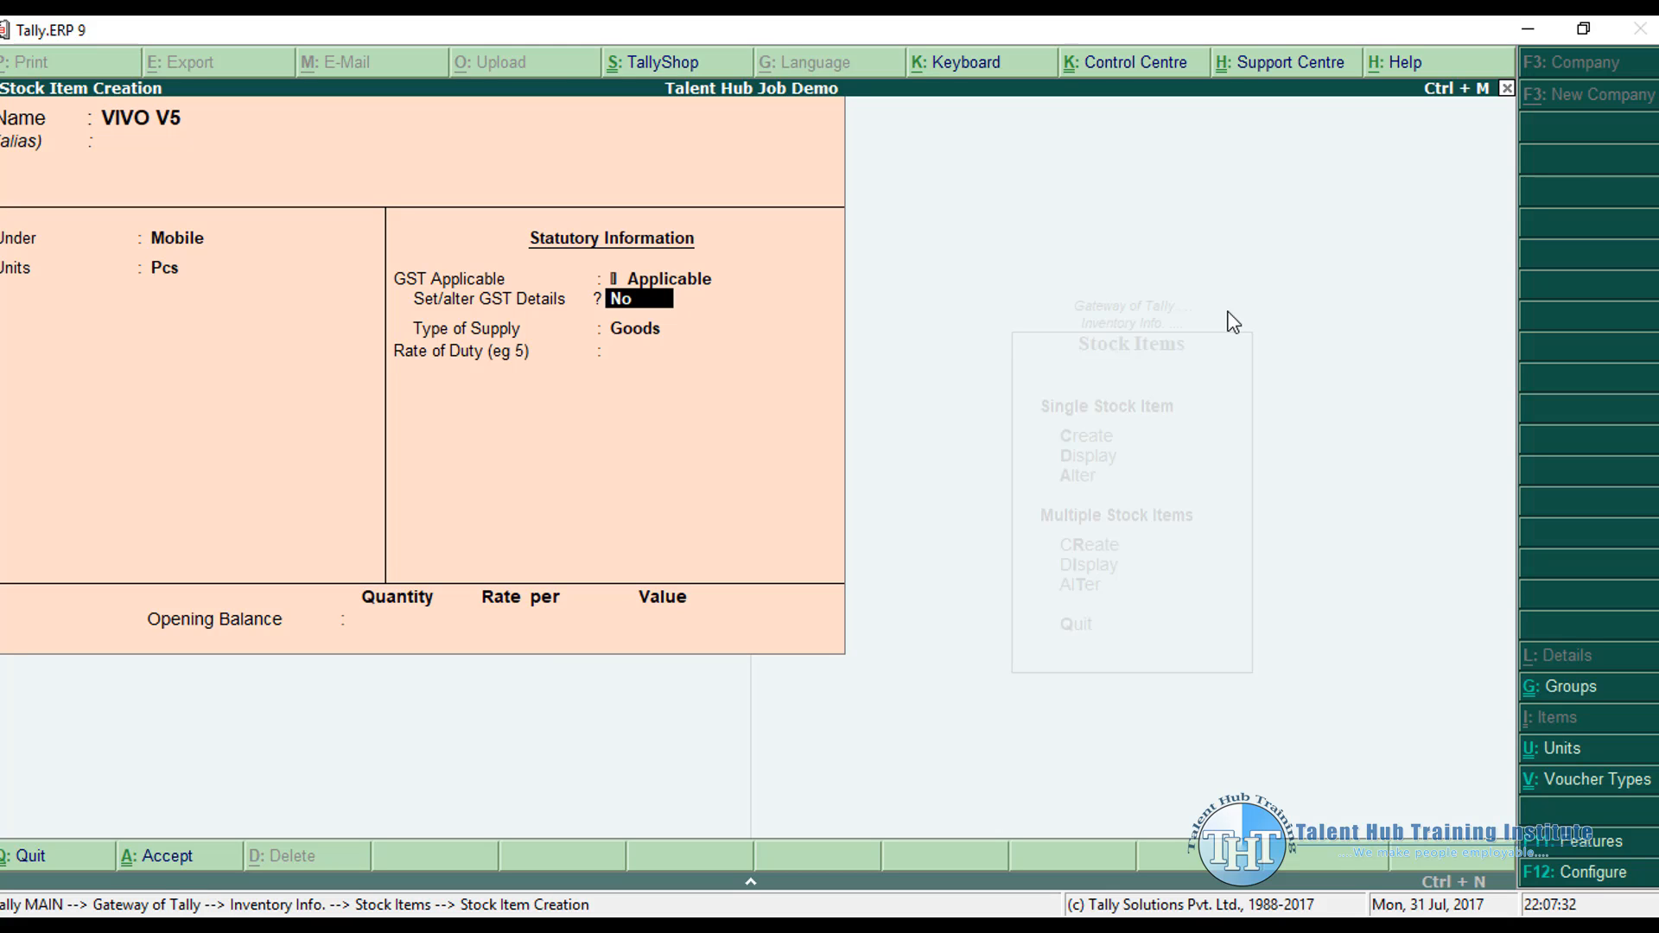
{"action": "key", "text": "Return"}
{"action": "key", "text": "Return"}
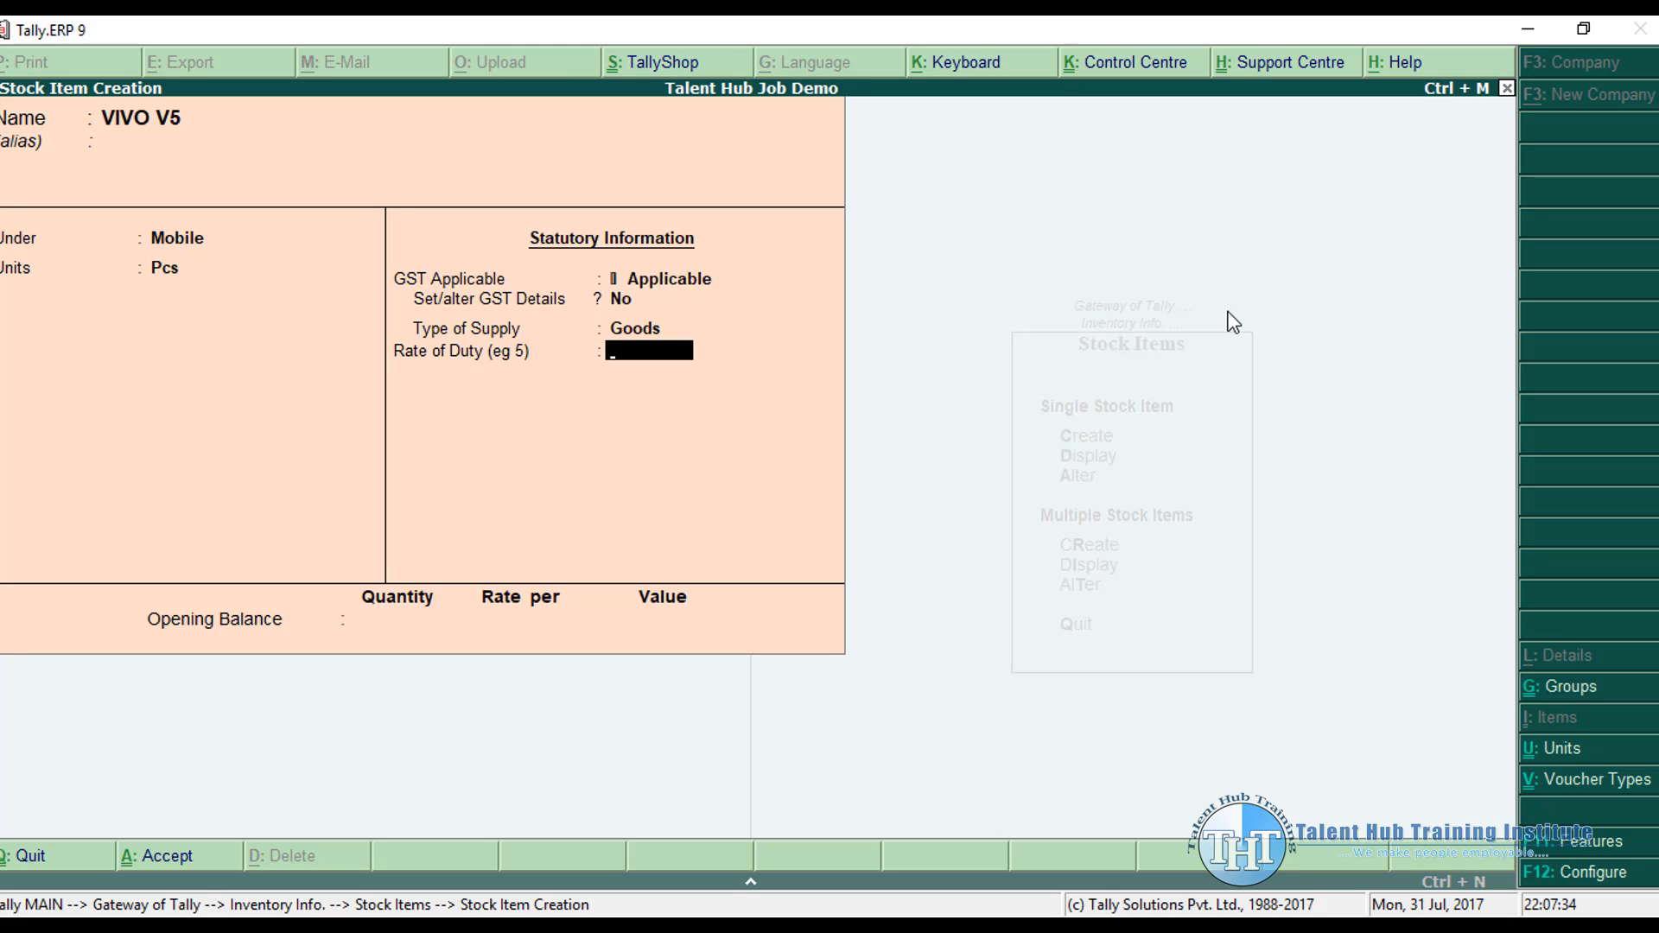
{"action": "key", "text": "Return"}
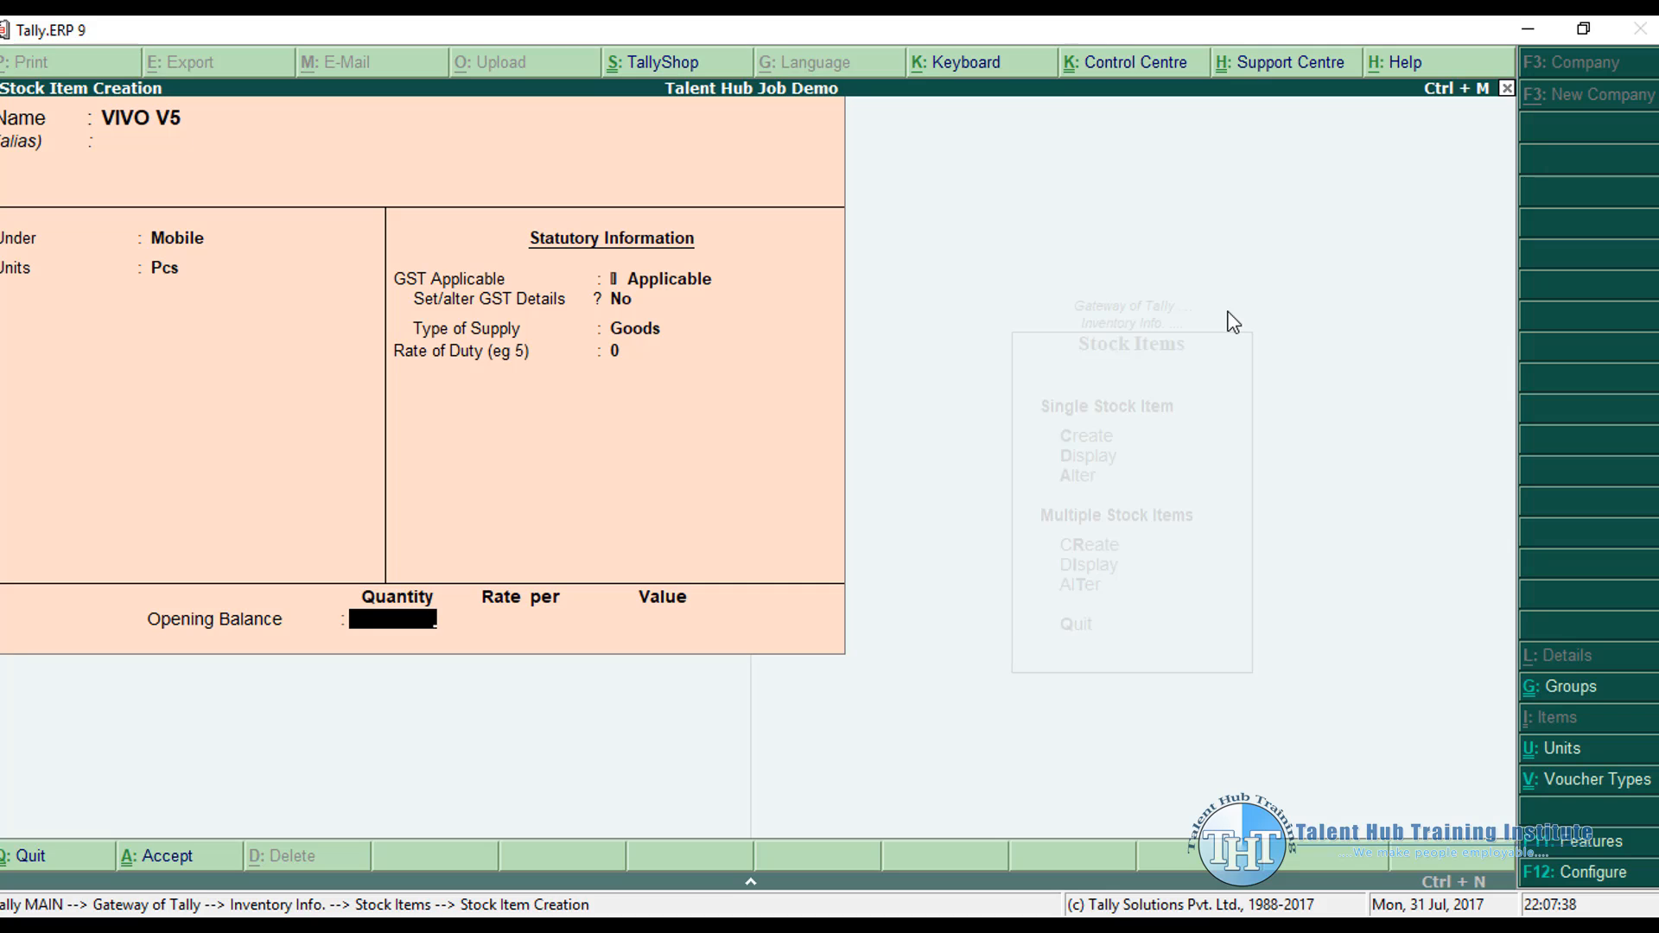
{"action": "type", "text": "5"}
{"action": "key", "text": "Return"}
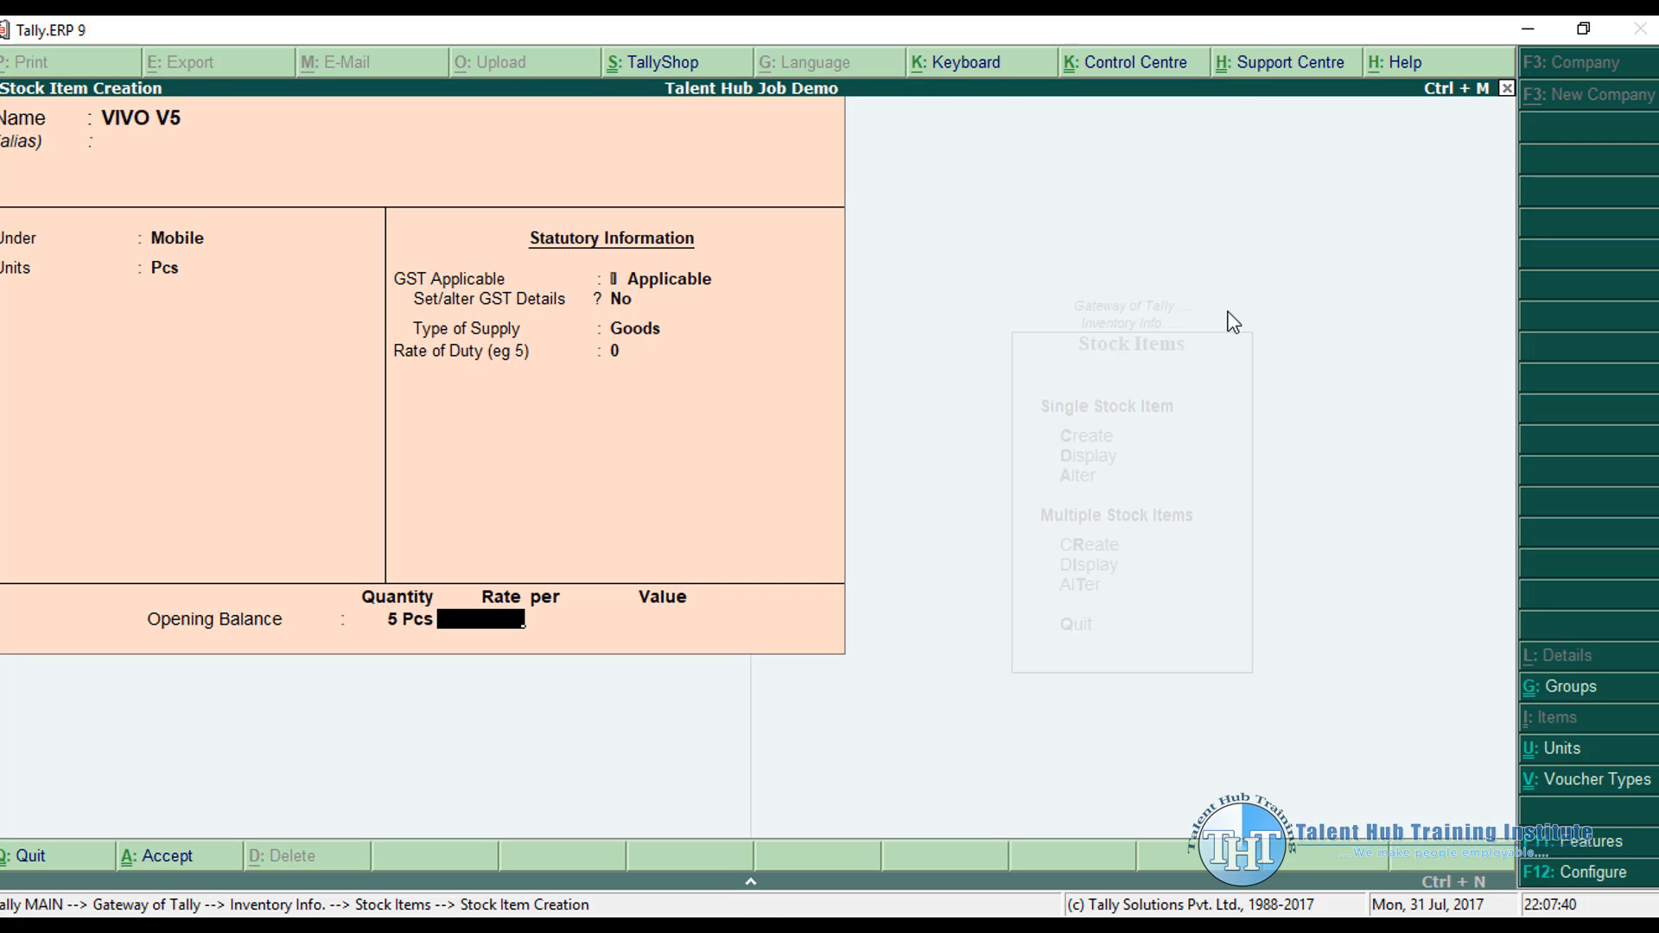
Step: Consult the exercise document, set the opening rate to 11,000 per Pcs, and save the VIVO V5 stock item
{"action": "left_click", "coordinate": [674, 924]}
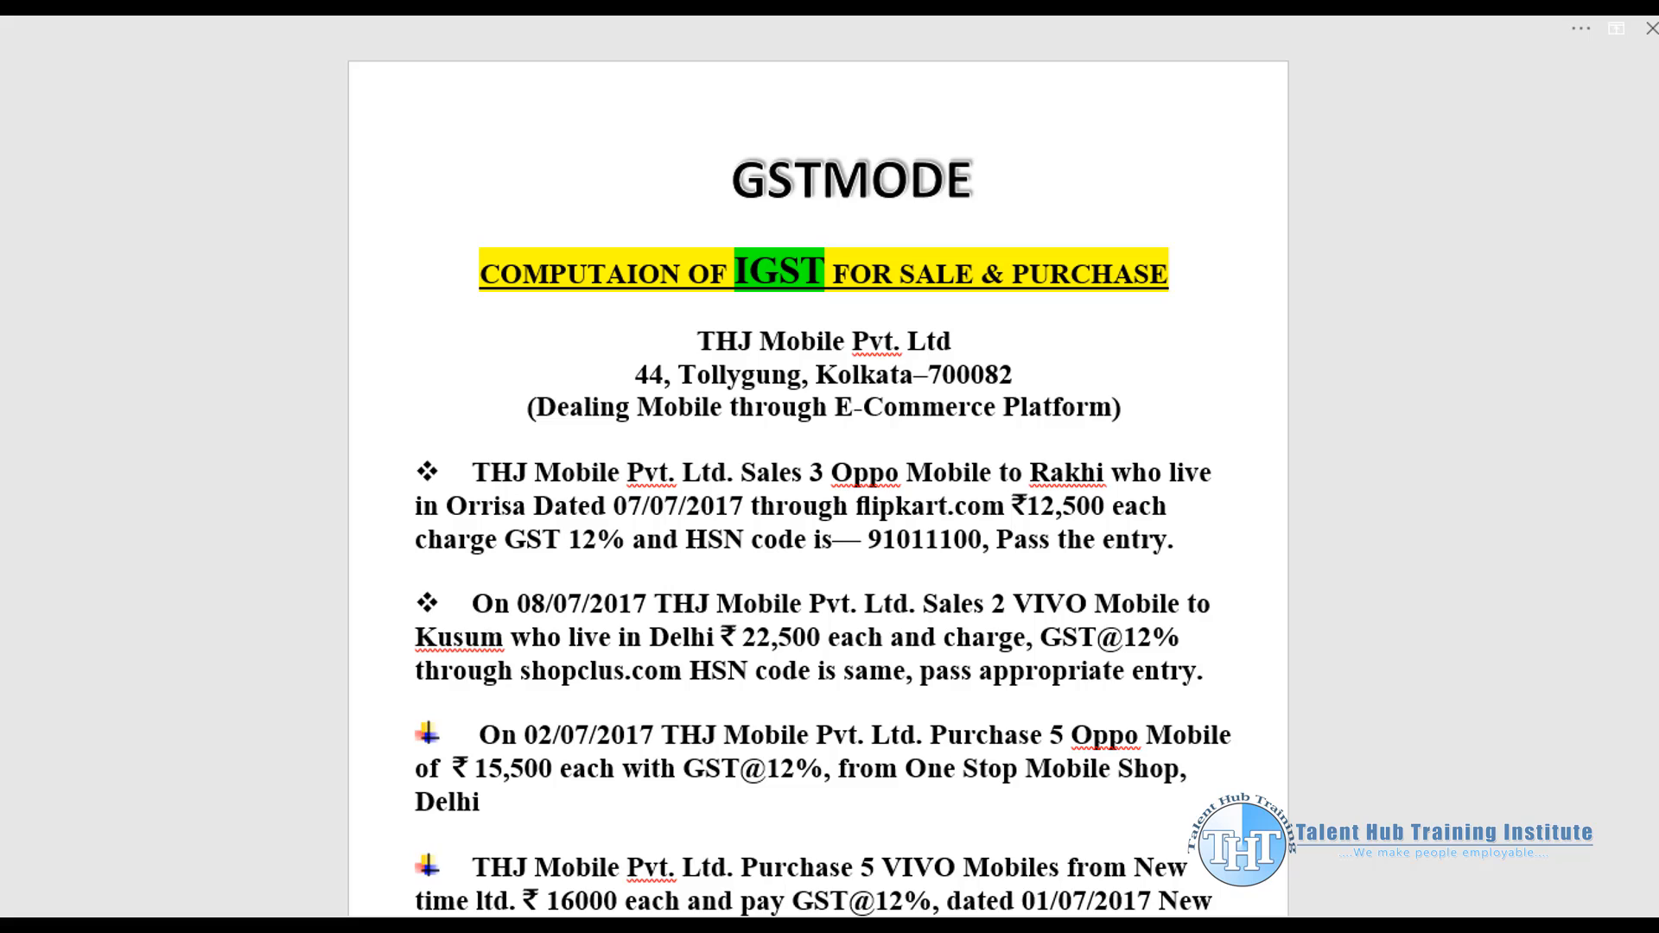
{"action": "key", "text": "alt+Tab"}
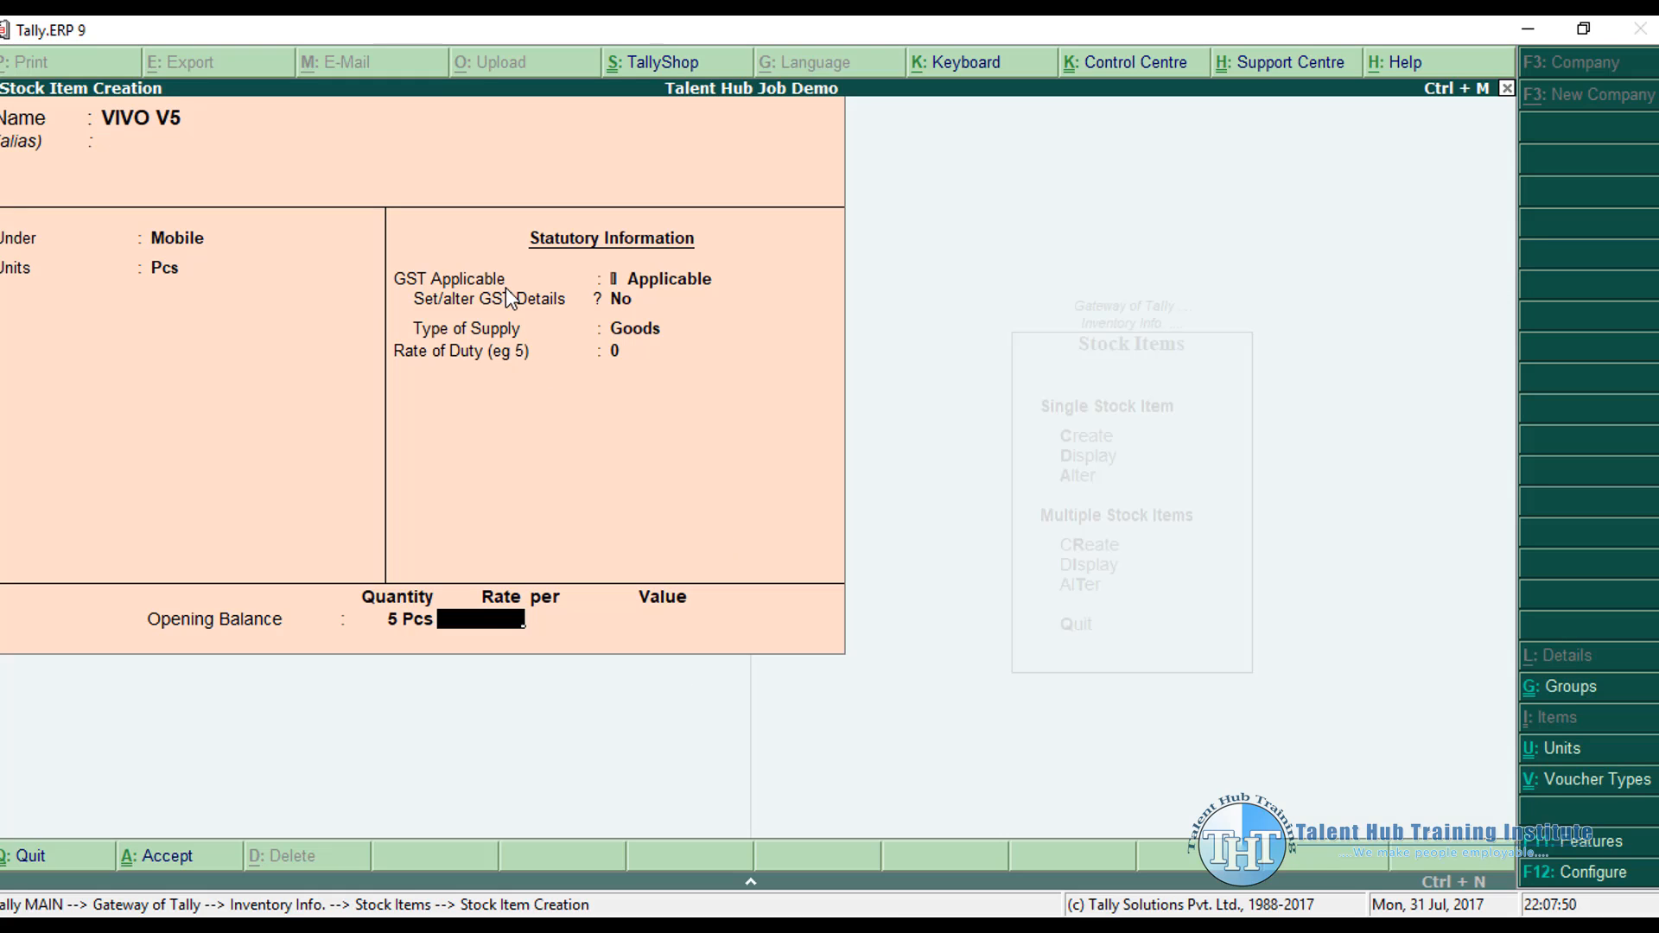
{"action": "type", "text": "1"}
{"action": "key", "text": "BackSpace"}
{"action": "type", "text": "11000"}
{"action": "key", "text": "Return"}
{"action": "key", "text": "Return"}
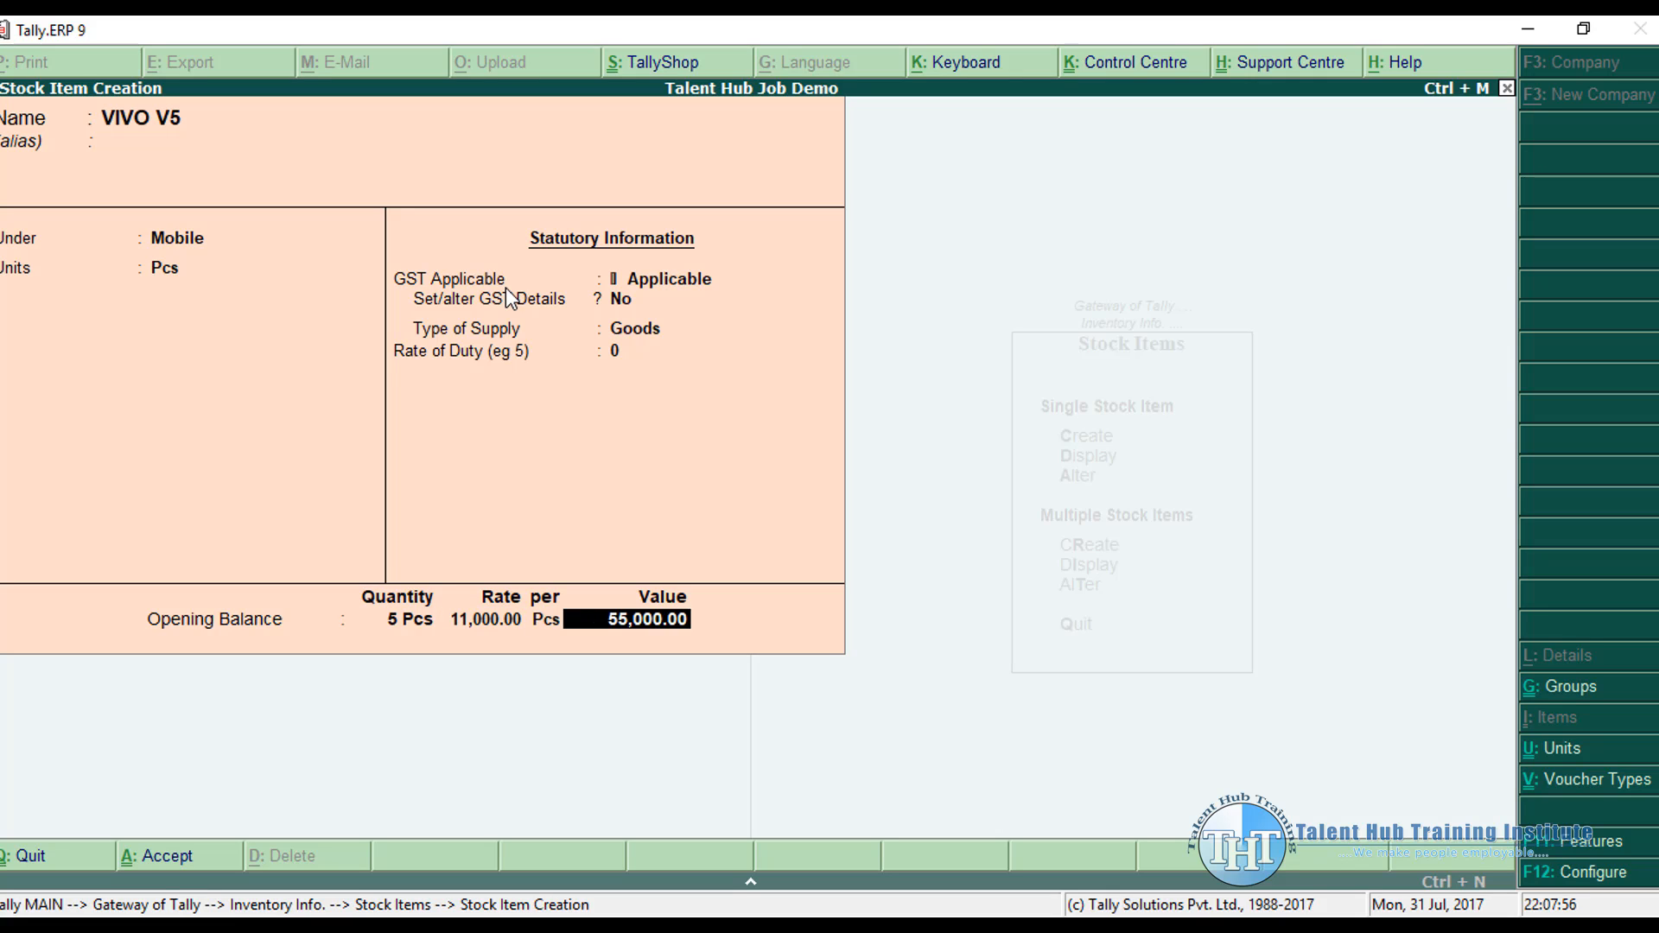
{"action": "key", "text": "Return"}
{"action": "key", "text": "ctrl+a"}
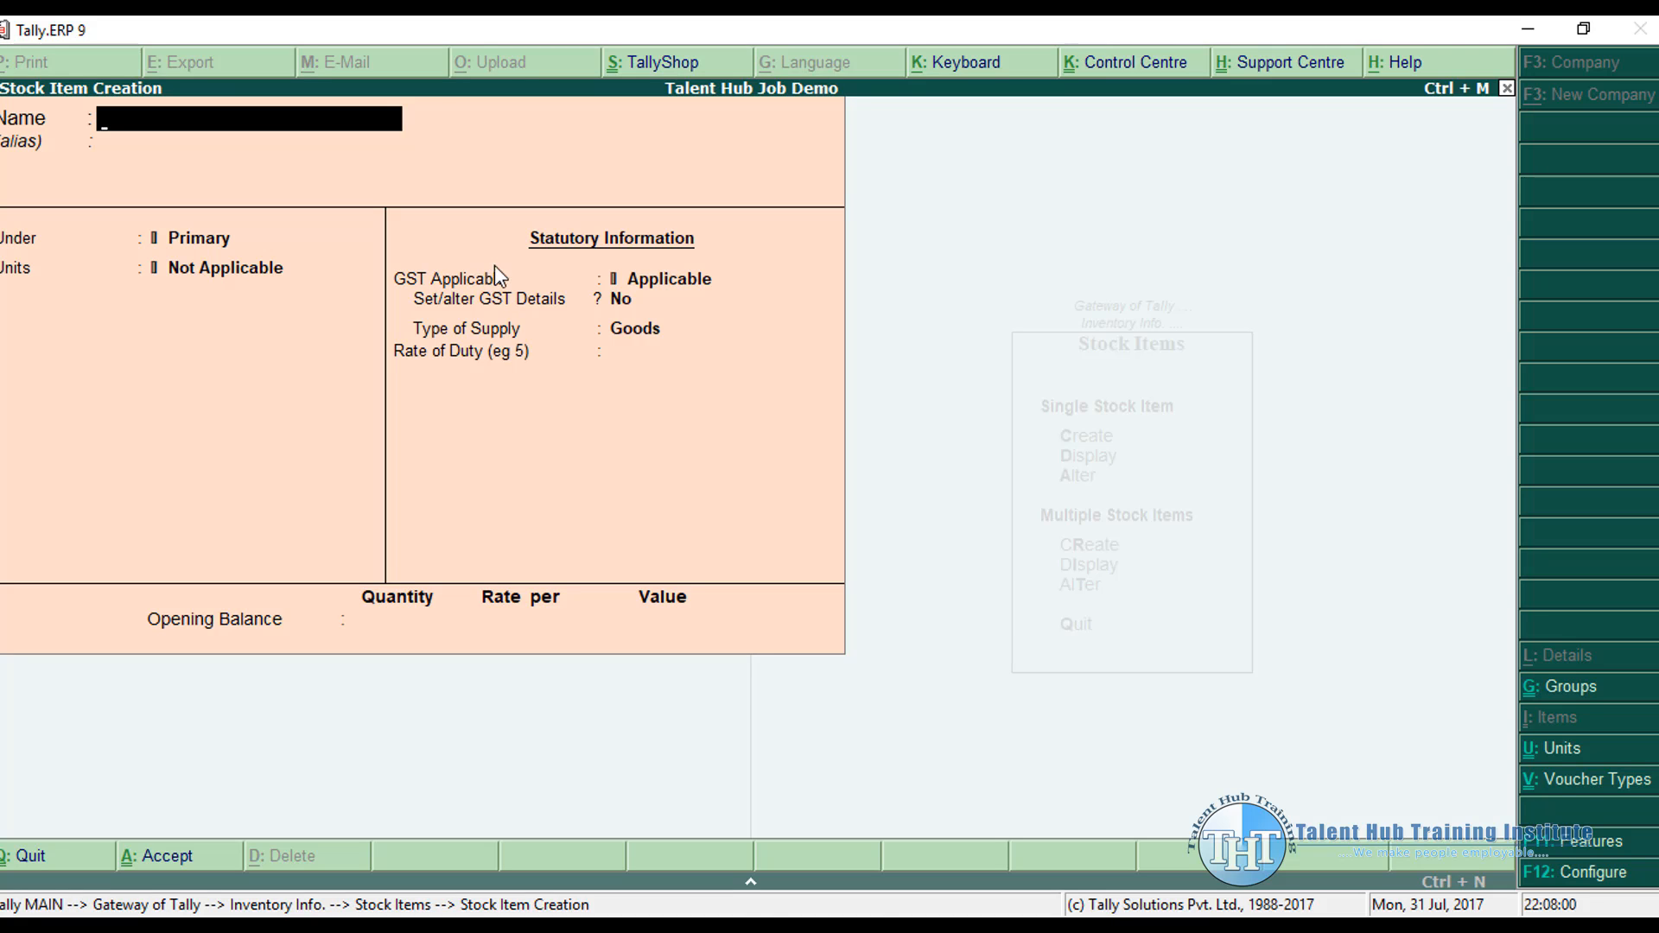
Step: Consult the exercise document for the next product and name the new stock item Oppo Mobile
{"action": "left_click", "coordinate": [850, 928]}
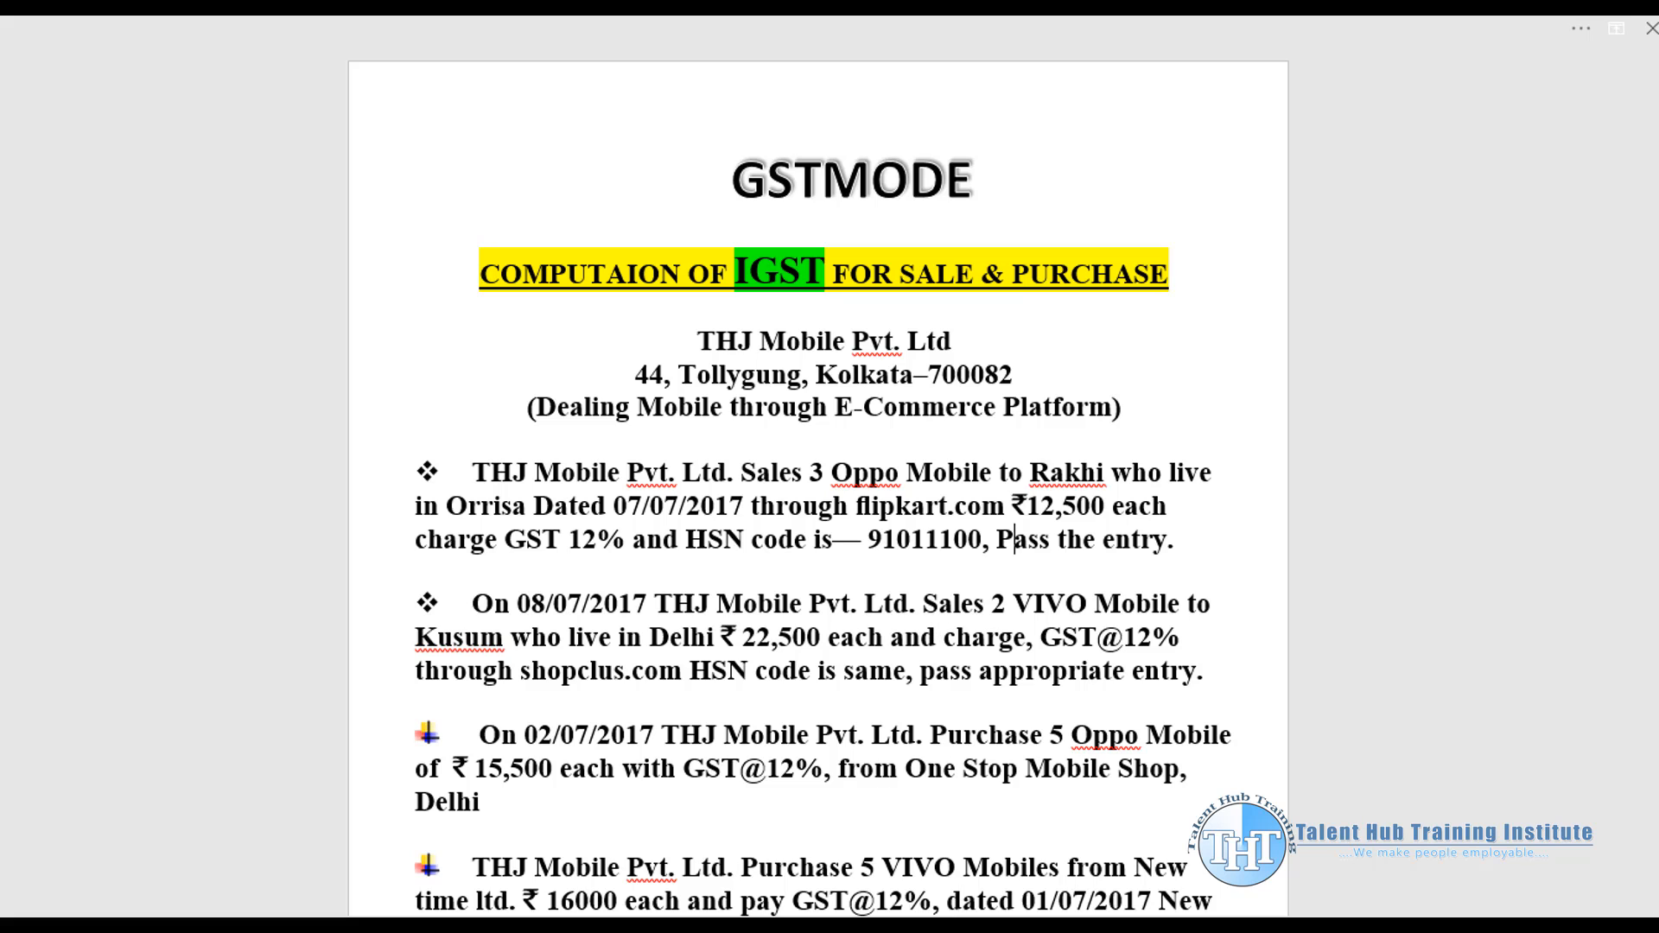
{"action": "key", "text": "alt+Tab"}
{"action": "type", "text": "Op"}
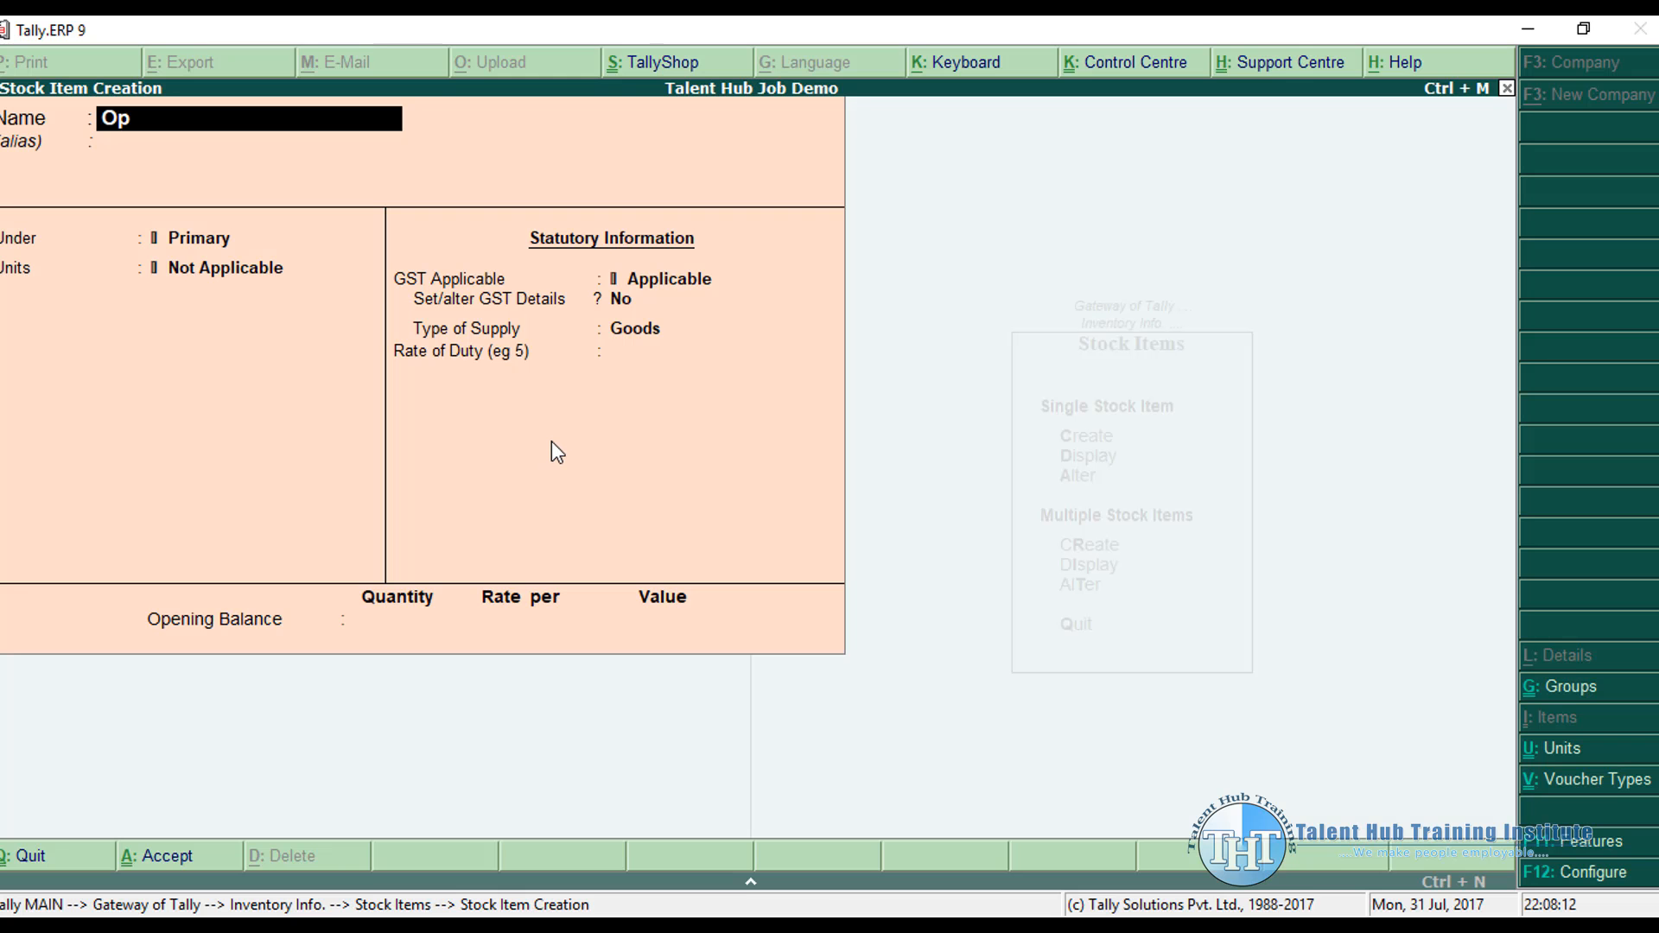
{"action": "type", "text": "po MObile"}
{"action": "key", "text": "BackSpace"}
{"action": "key", "text": "BackSpace"}
{"action": "key", "text": "BackSpace"}
{"action": "key", "text": "BackSpace"}
{"action": "key", "text": "BackSpace"}
{"action": "type", "text": "obile"}
{"action": "key", "text": "Return"}
{"action": "key", "text": "Return"}
Step: Place the Oppo Mobile item under the Mobile group with Pcs as its unit
{"action": "key", "text": "Down"}
{"action": "key", "text": "Return"}
{"action": "key", "text": "Down"}
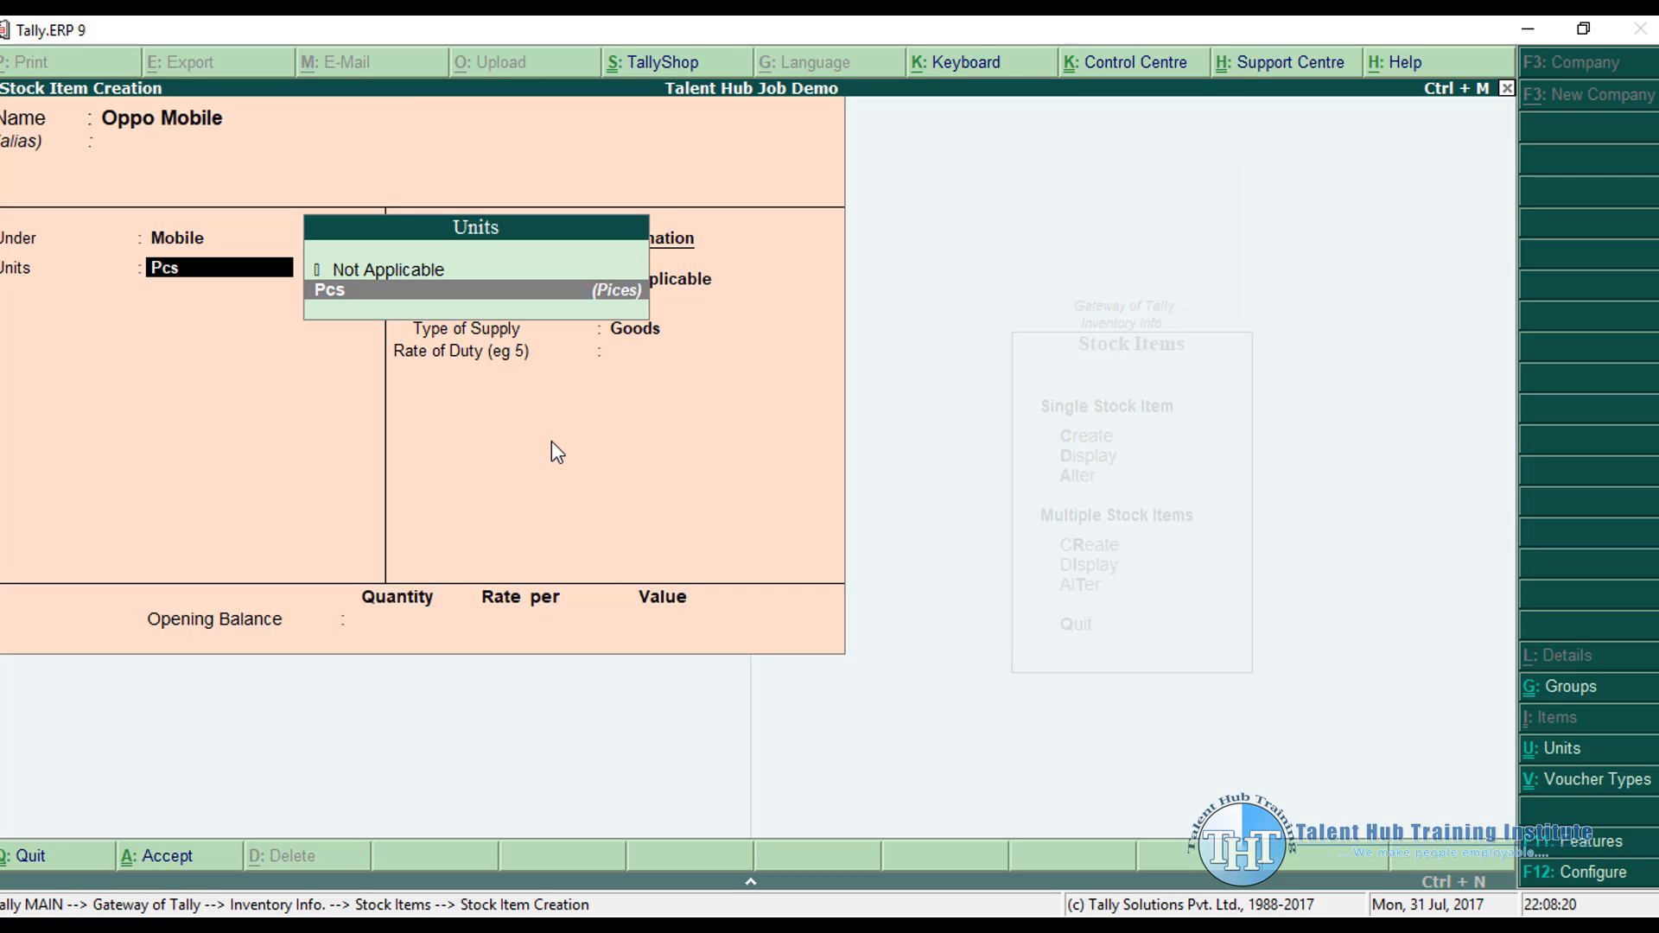
{"action": "key", "text": "Return"}
Step: Keep the Oppo Mobile item's GST settings and supply type Goods, and set its opening quantity to 5 Pcs
{"action": "key", "text": "Return"}
{"action": "key", "text": "Return"}
{"action": "key", "text": "Return"}
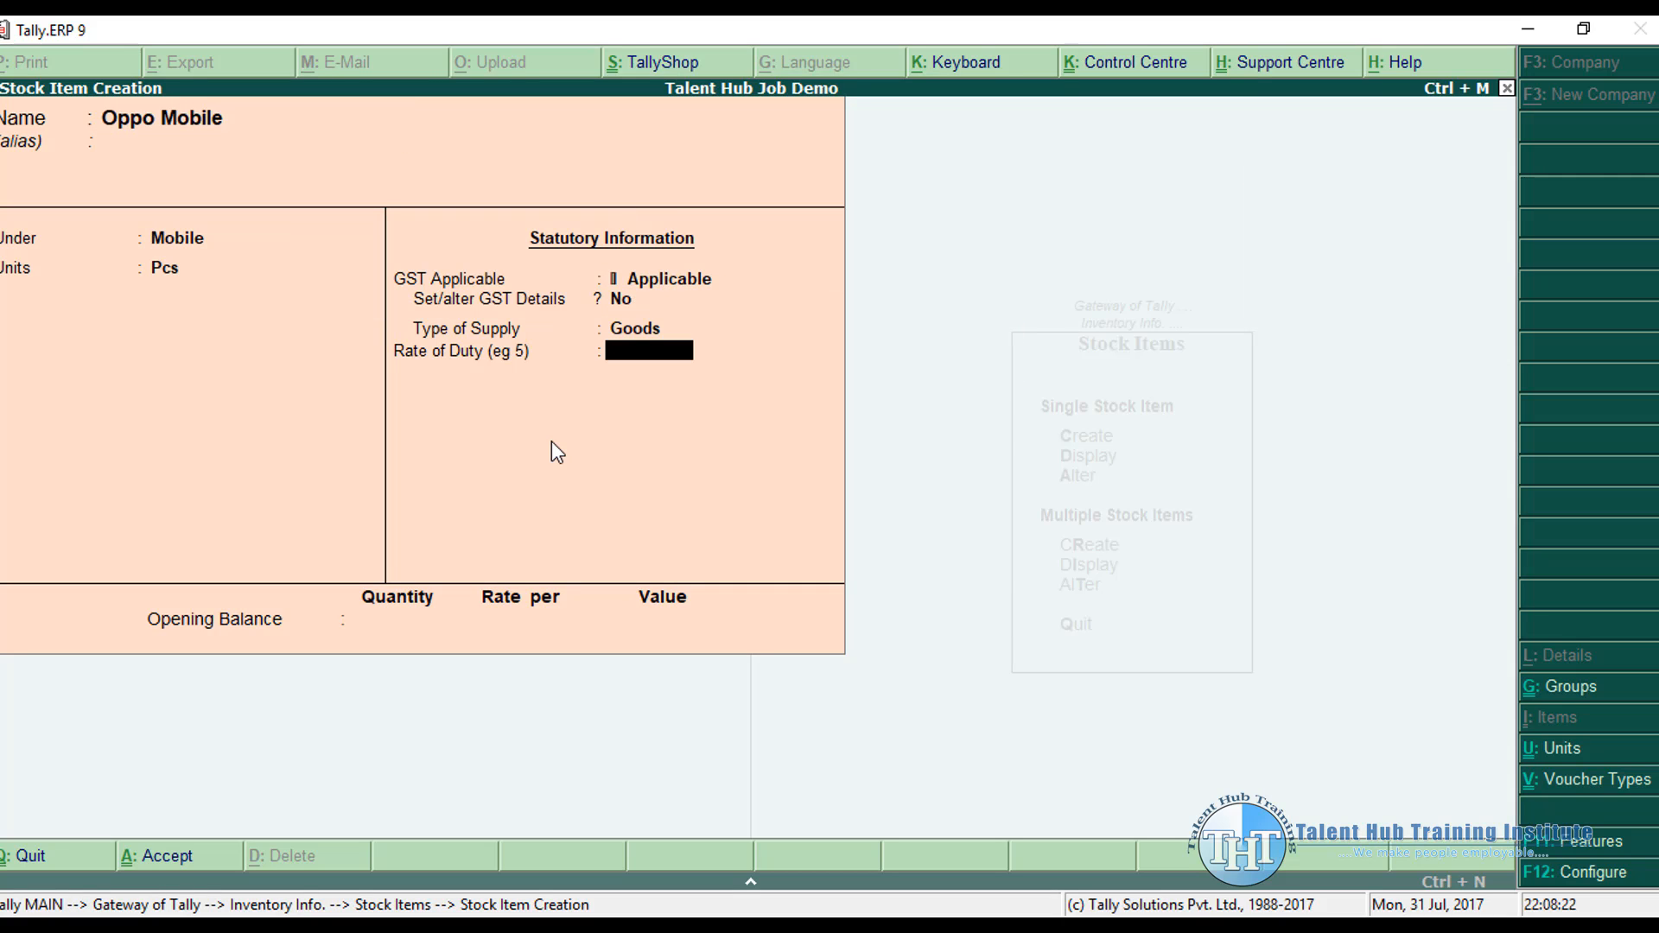
{"action": "key", "text": "Return"}
{"action": "type", "text": "1"}
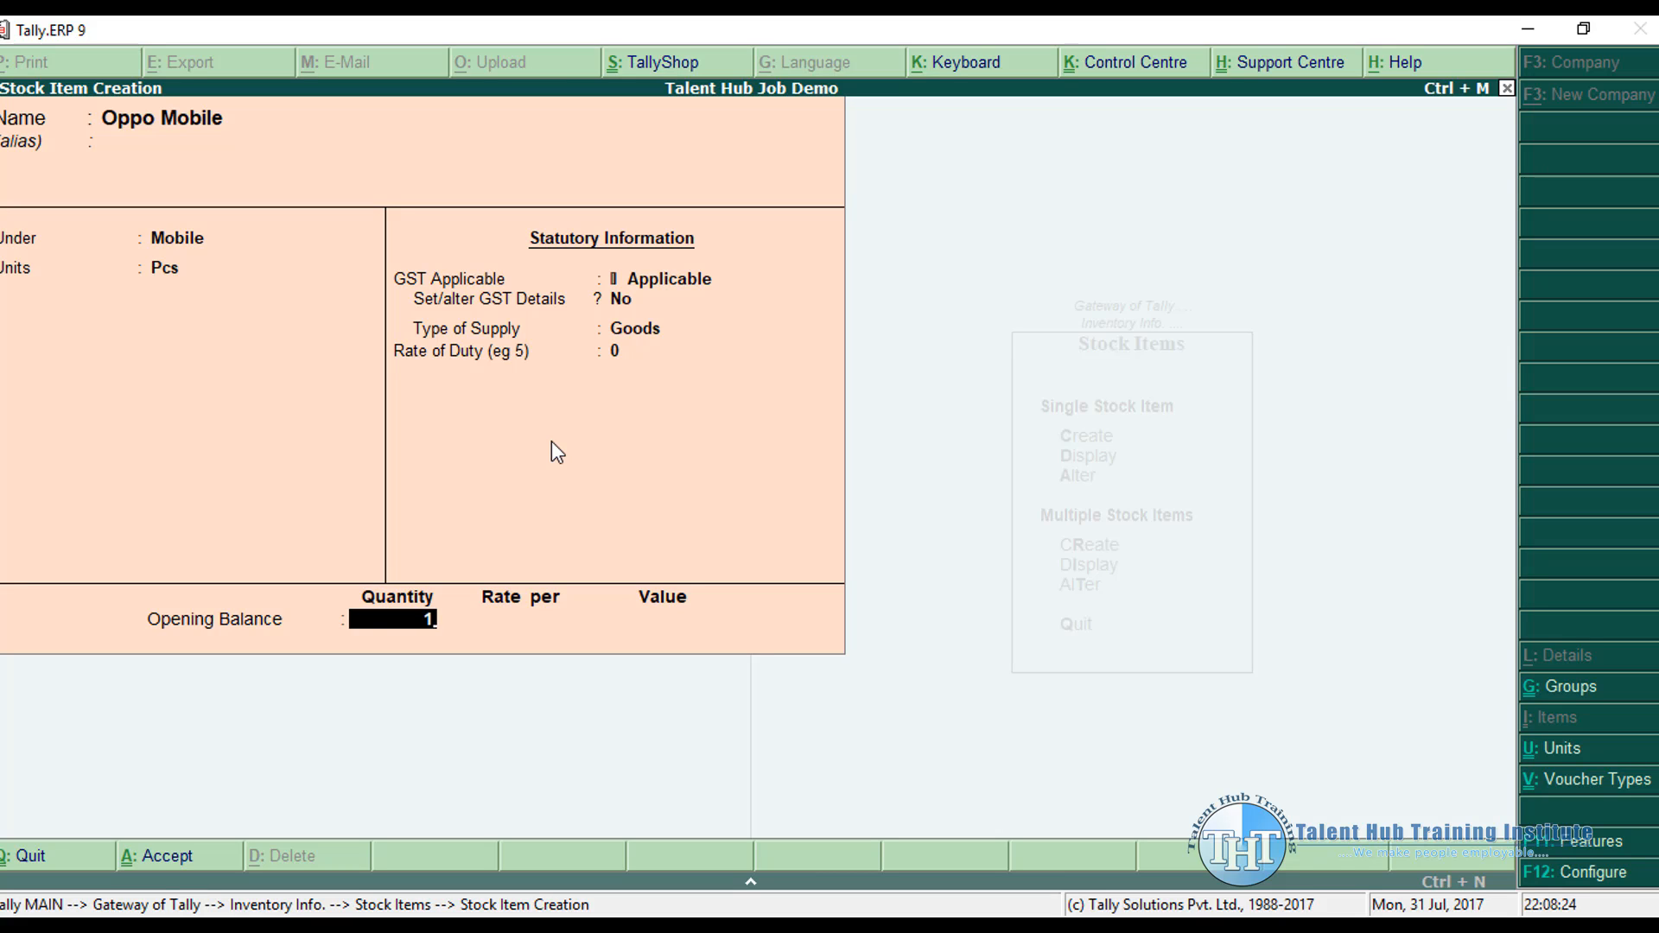
{"action": "key", "text": "BackSpace"}
{"action": "type", "text": "5"}
{"action": "key", "text": "Return"}
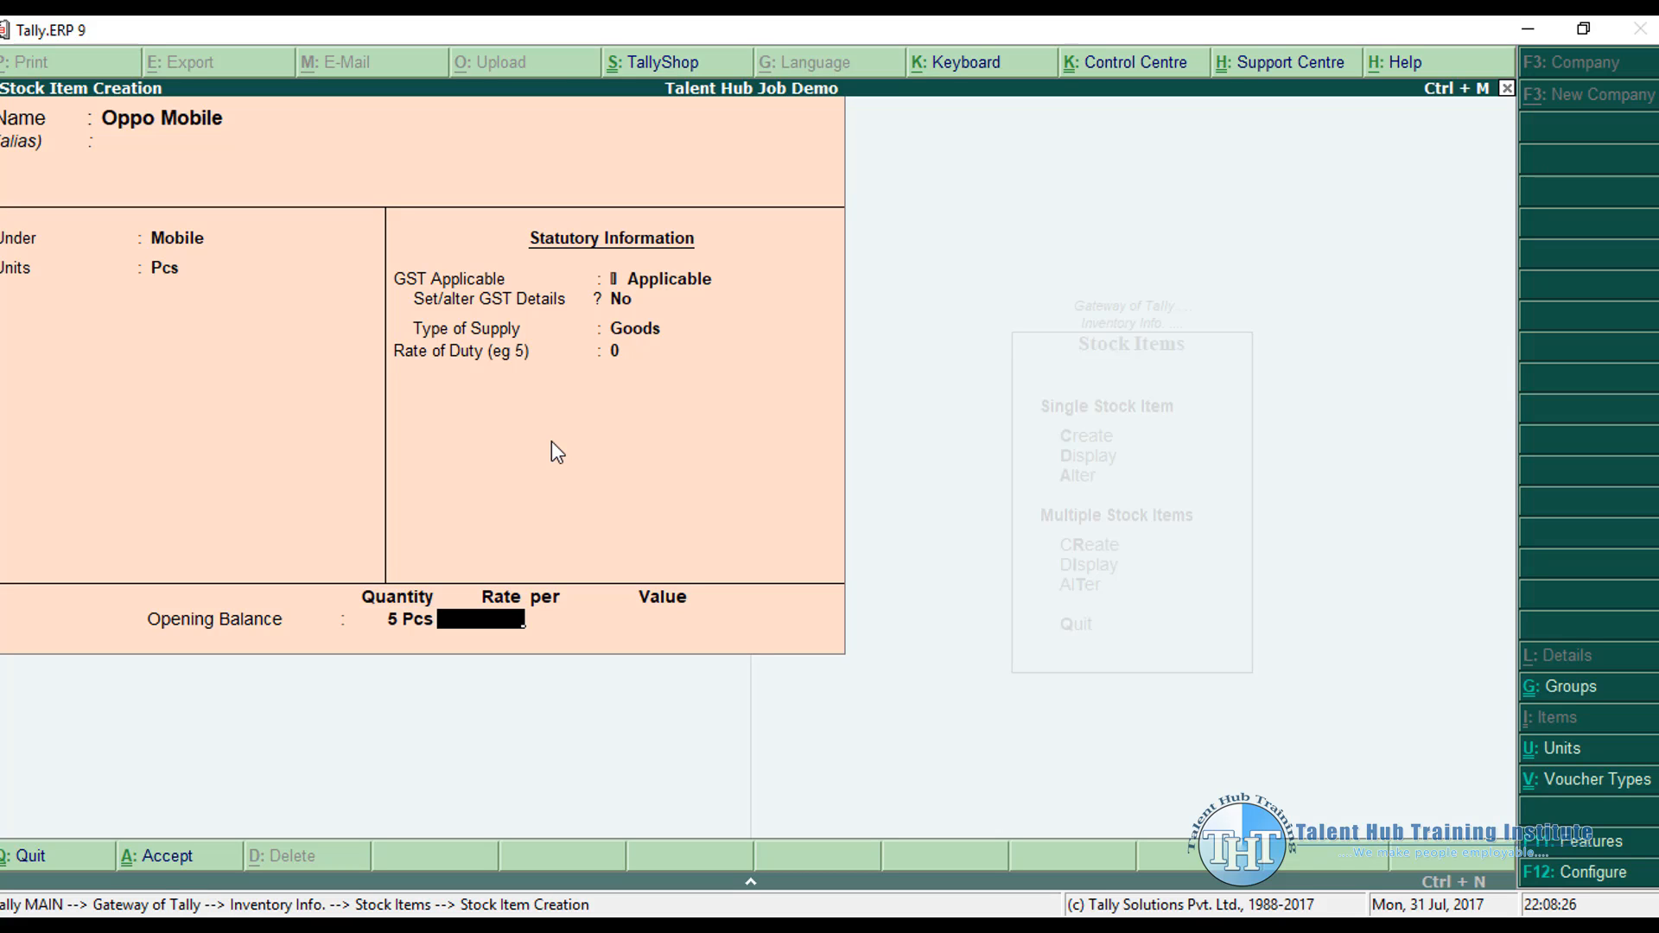
Step: Set the Oppo Mobile item's opening rate to 12,500 per Pcs and accept the opening value
{"action": "type", "text": "1"}
{"action": "type", "text": "2,500"}
{"action": "key", "text": "Return"}
{"action": "key", "text": "Return"}
{"action": "key", "text": "Return"}
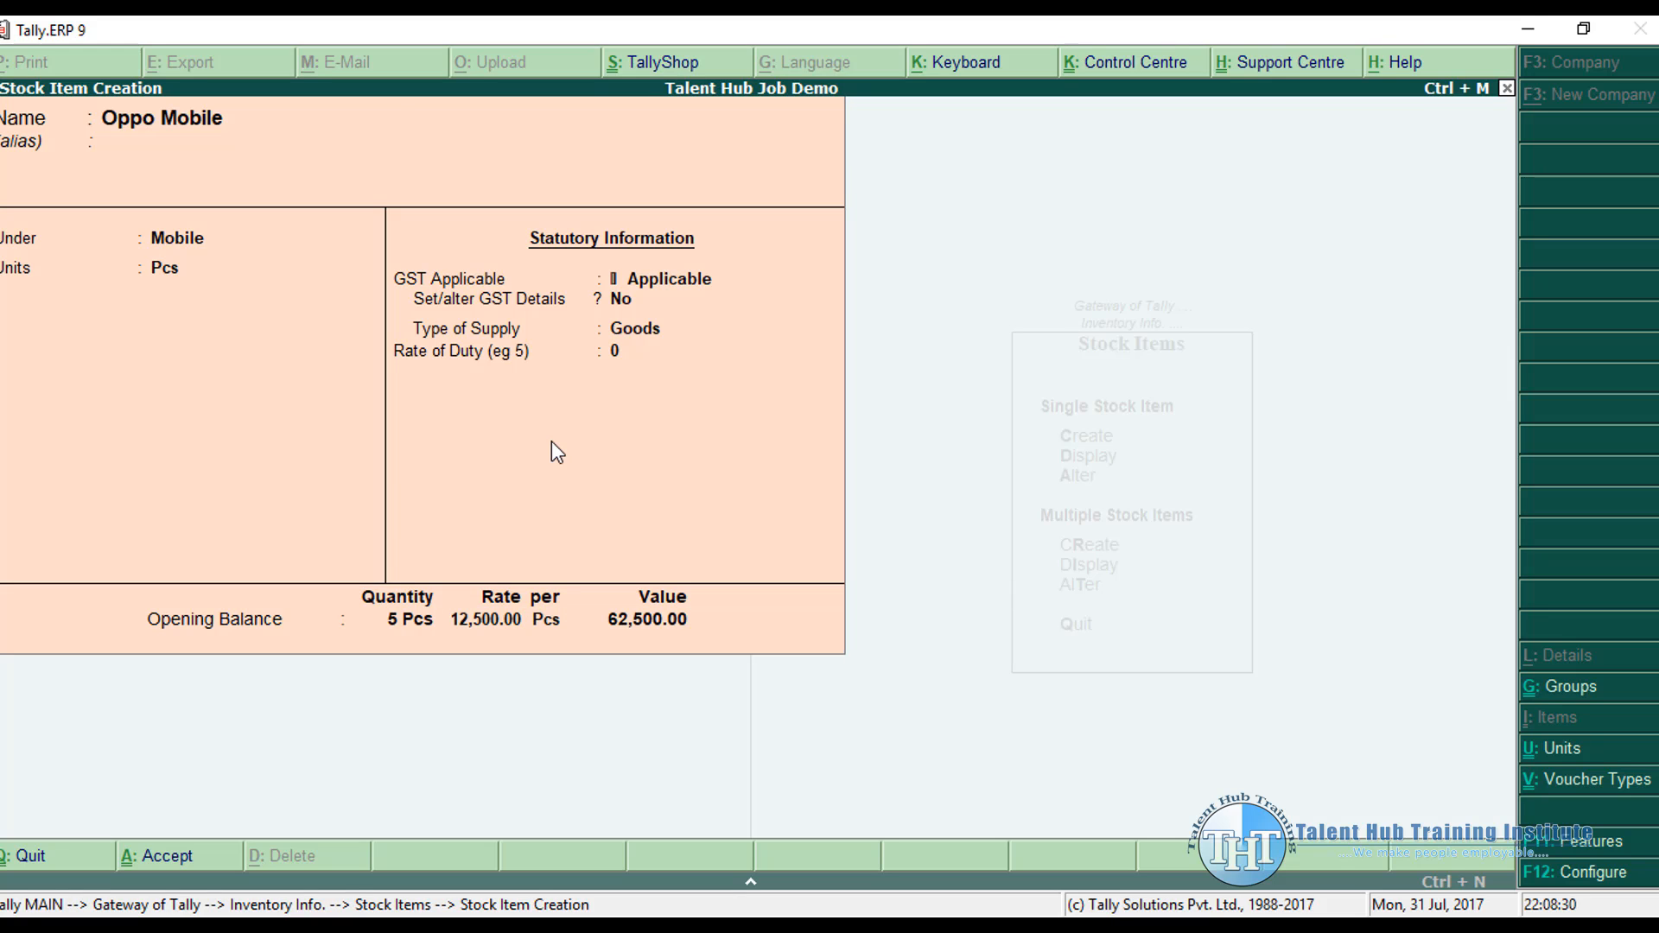
Step: Finish creating the Oppo Mobile stock item, leave the inventory masters and open accounting voucher entry
{"action": "key", "text": "Escape"}
{"action": "key", "text": "Return"}
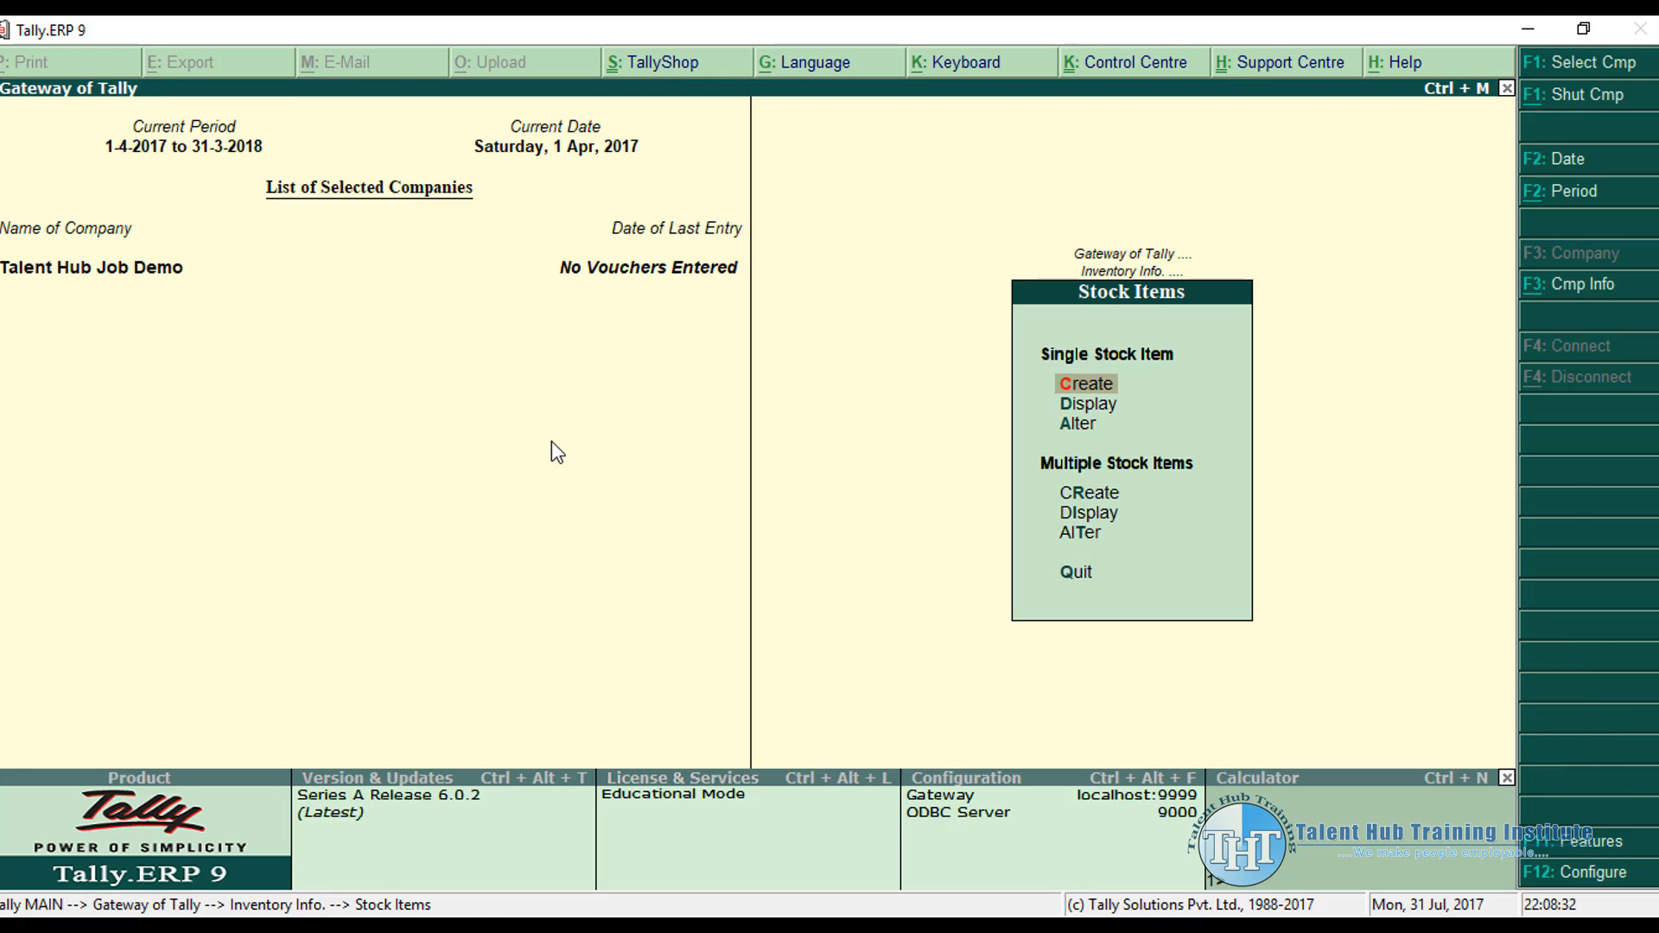
{"action": "key", "text": "Escape"}
{"action": "key", "text": "Escape"}
{"action": "key", "text": "Down"}
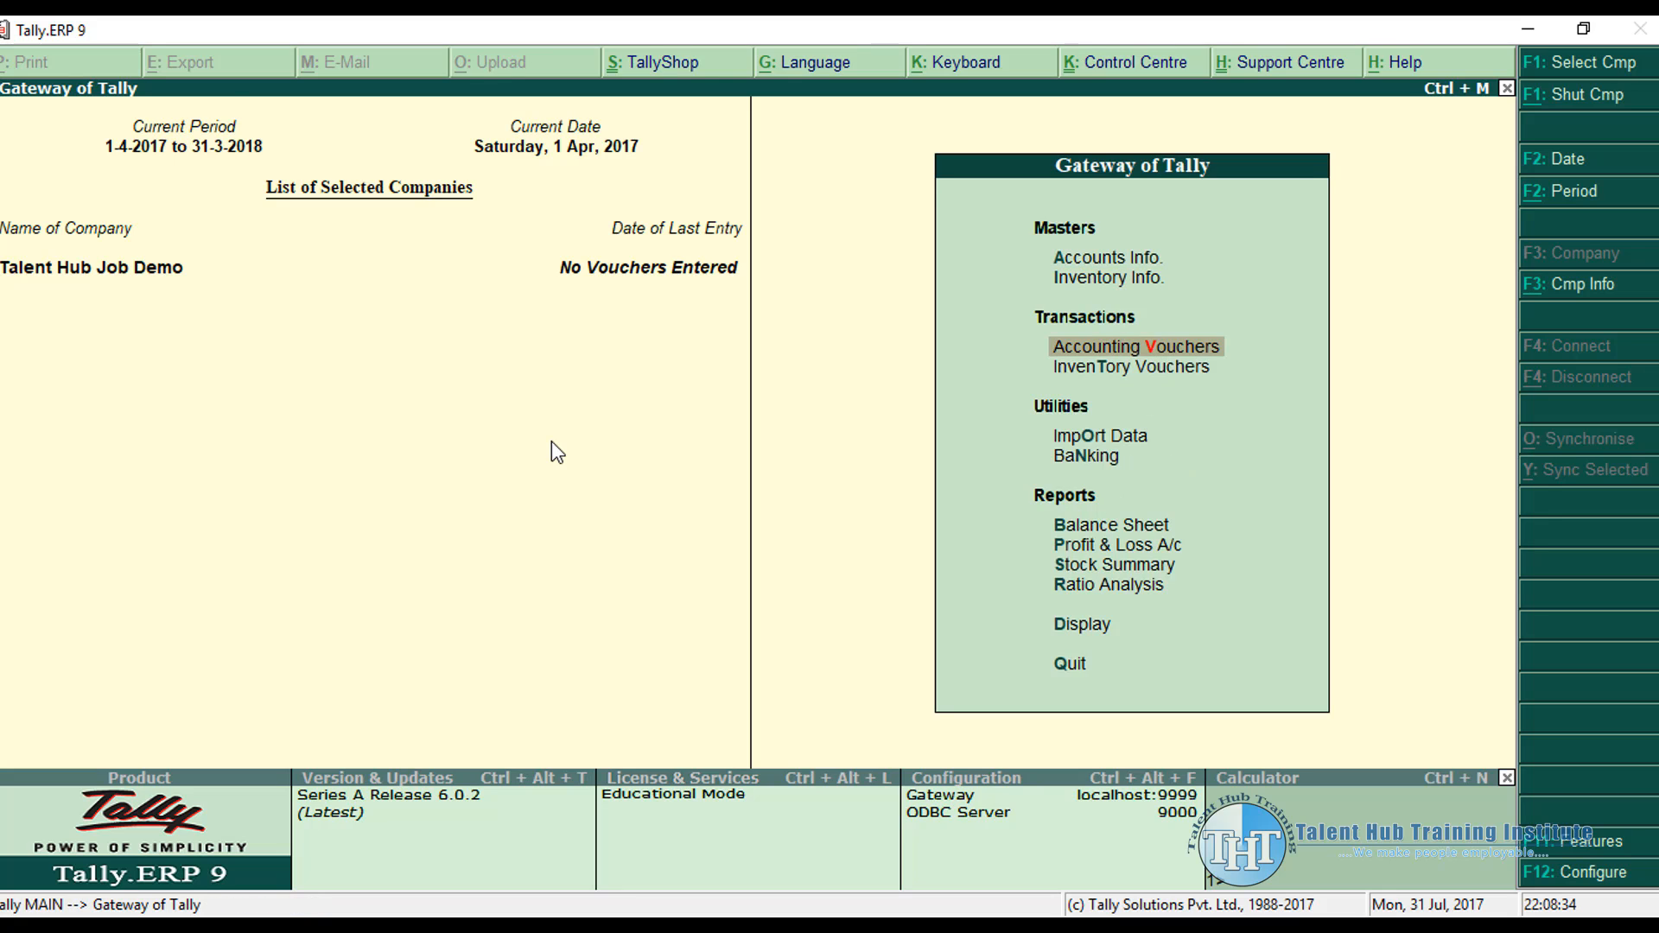
{"action": "key", "text": "Return"}
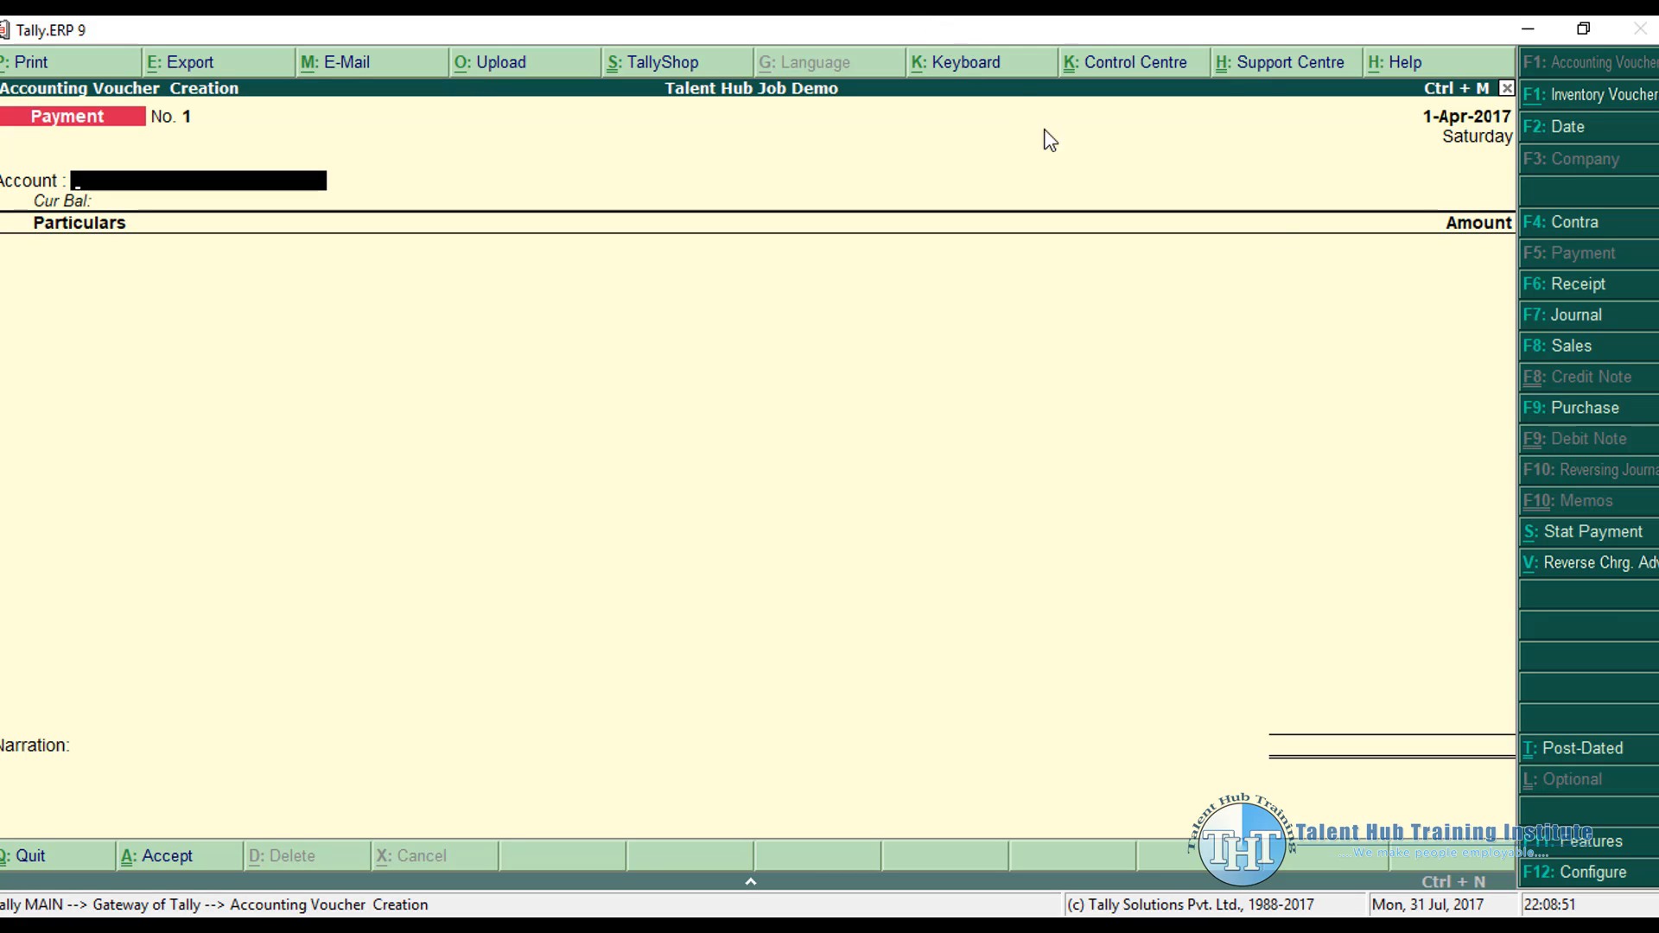
Step: Start a purchase voucher, consult the exercise document, and enter supplier invoice number 12 with the date 1-Apr-2017
{"action": "key", "text": "F9"}
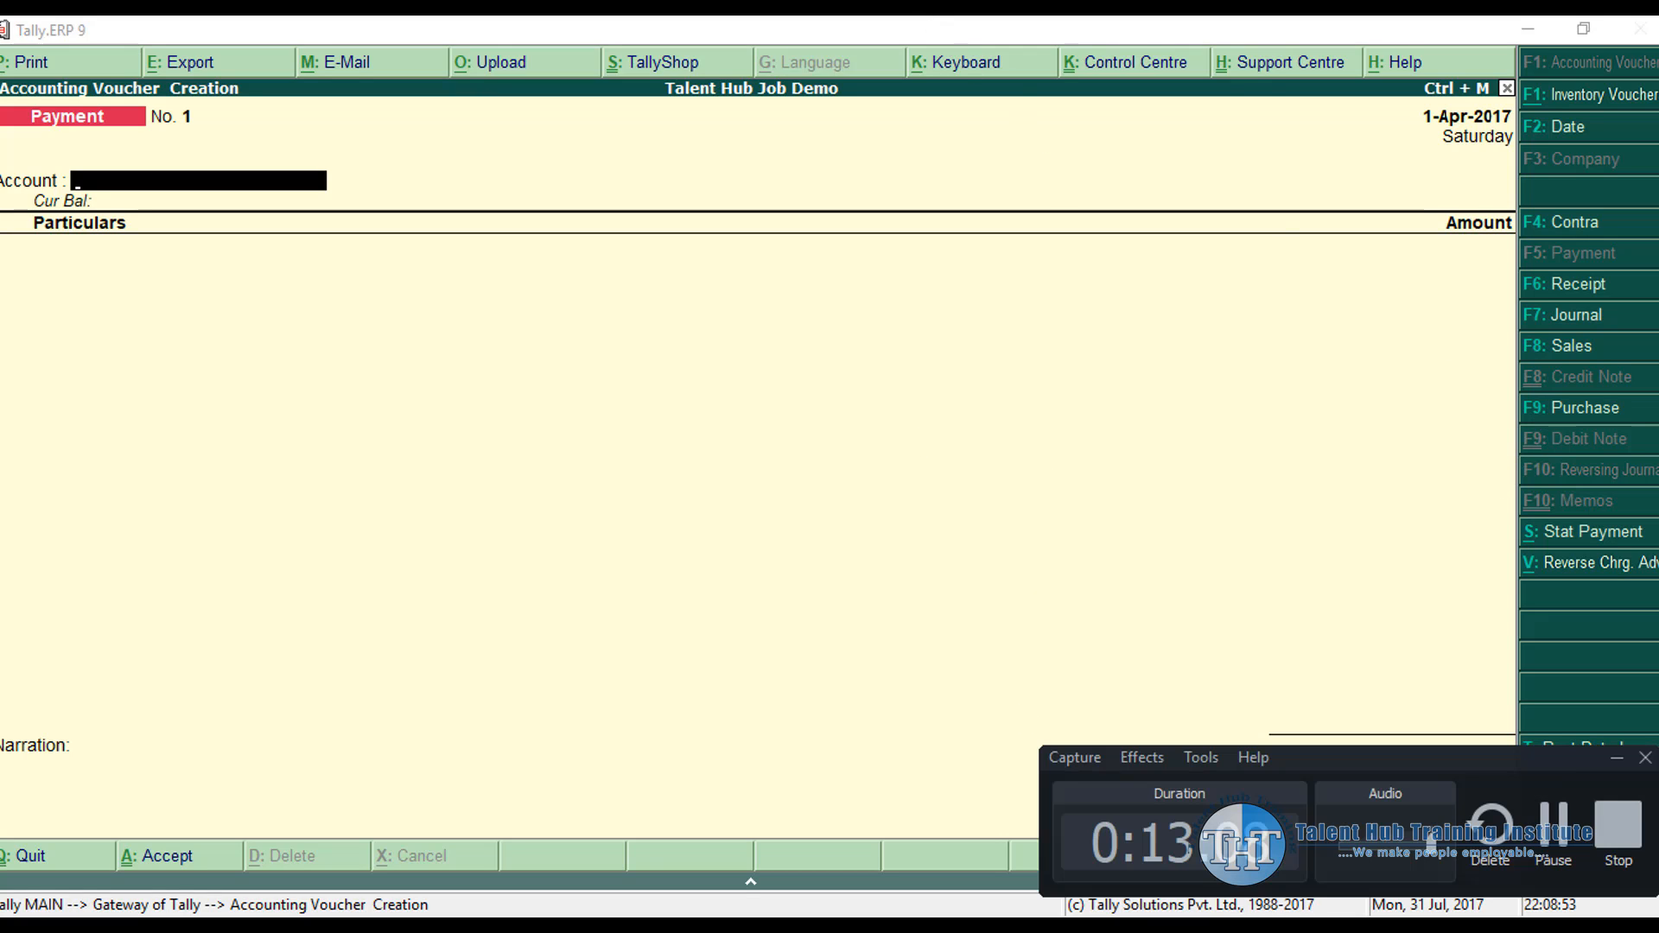
{"action": "key", "text": "F9"}
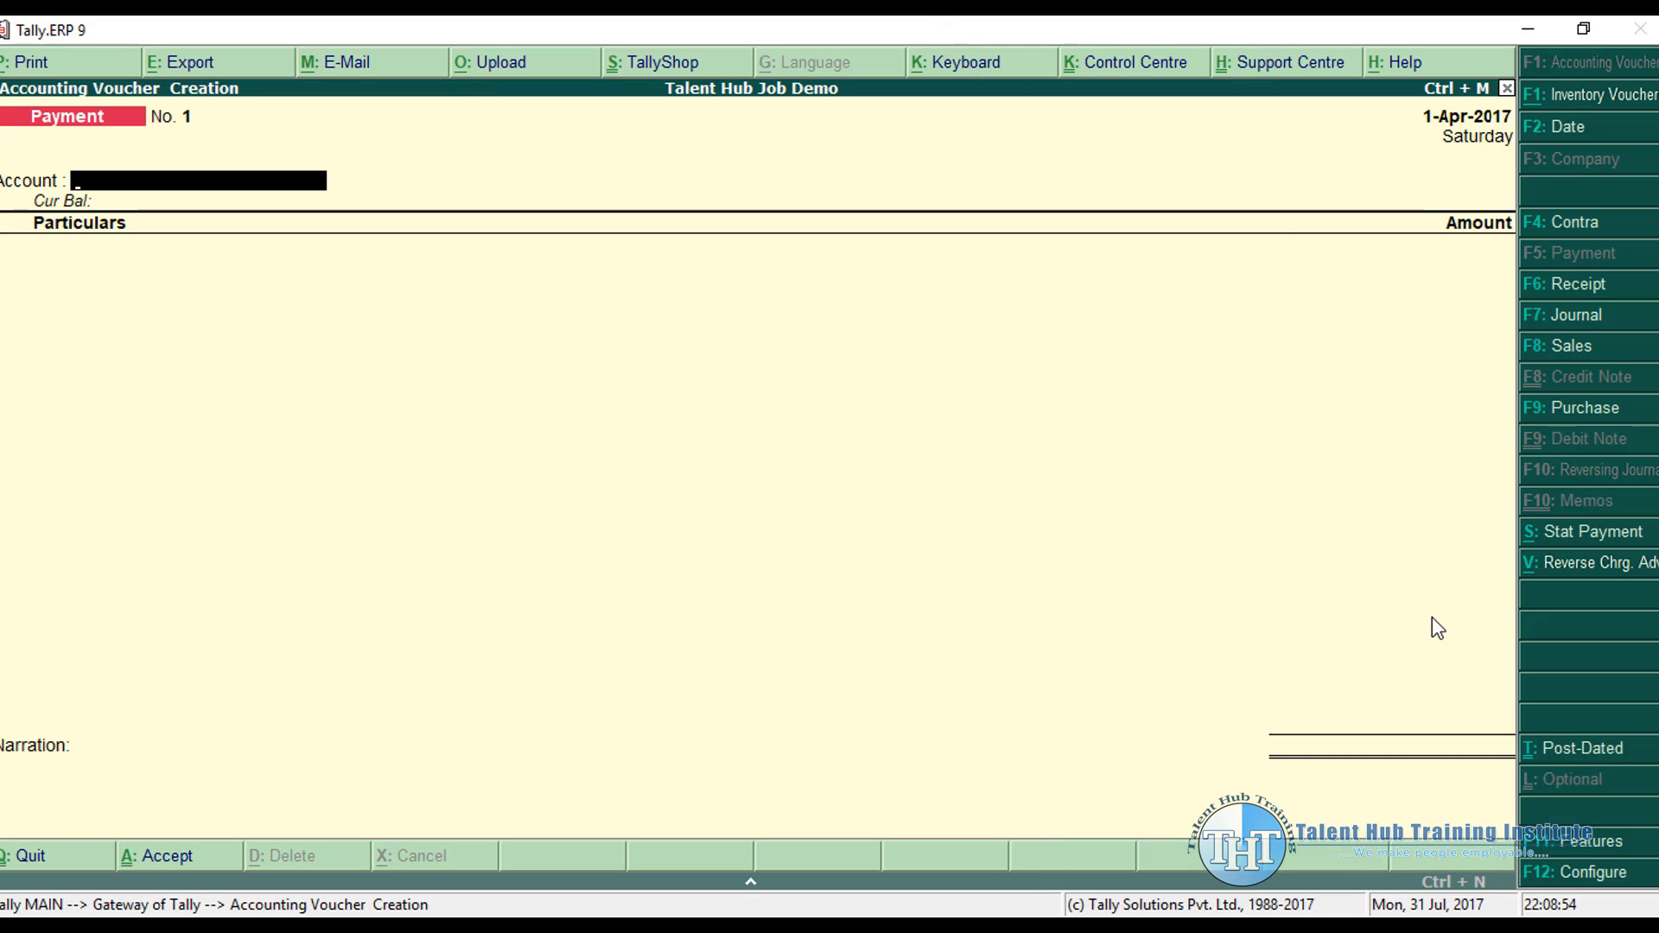
{"action": "left_click", "coordinate": [1614, 417]}
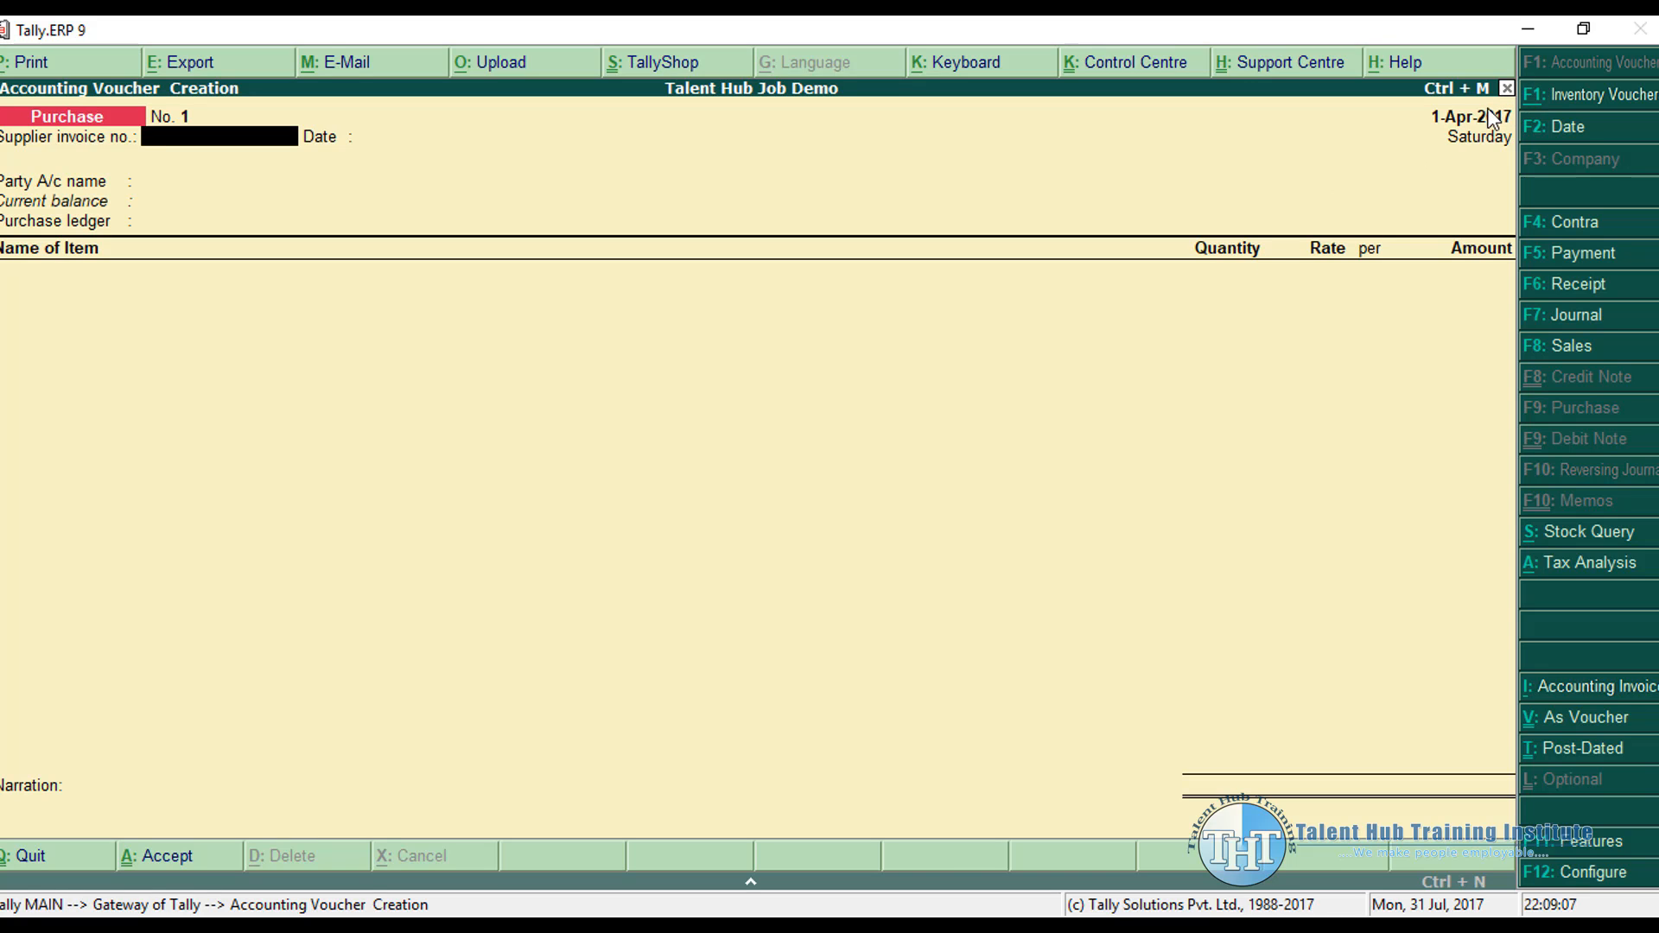
{"action": "key", "text": "alt+Tab"}
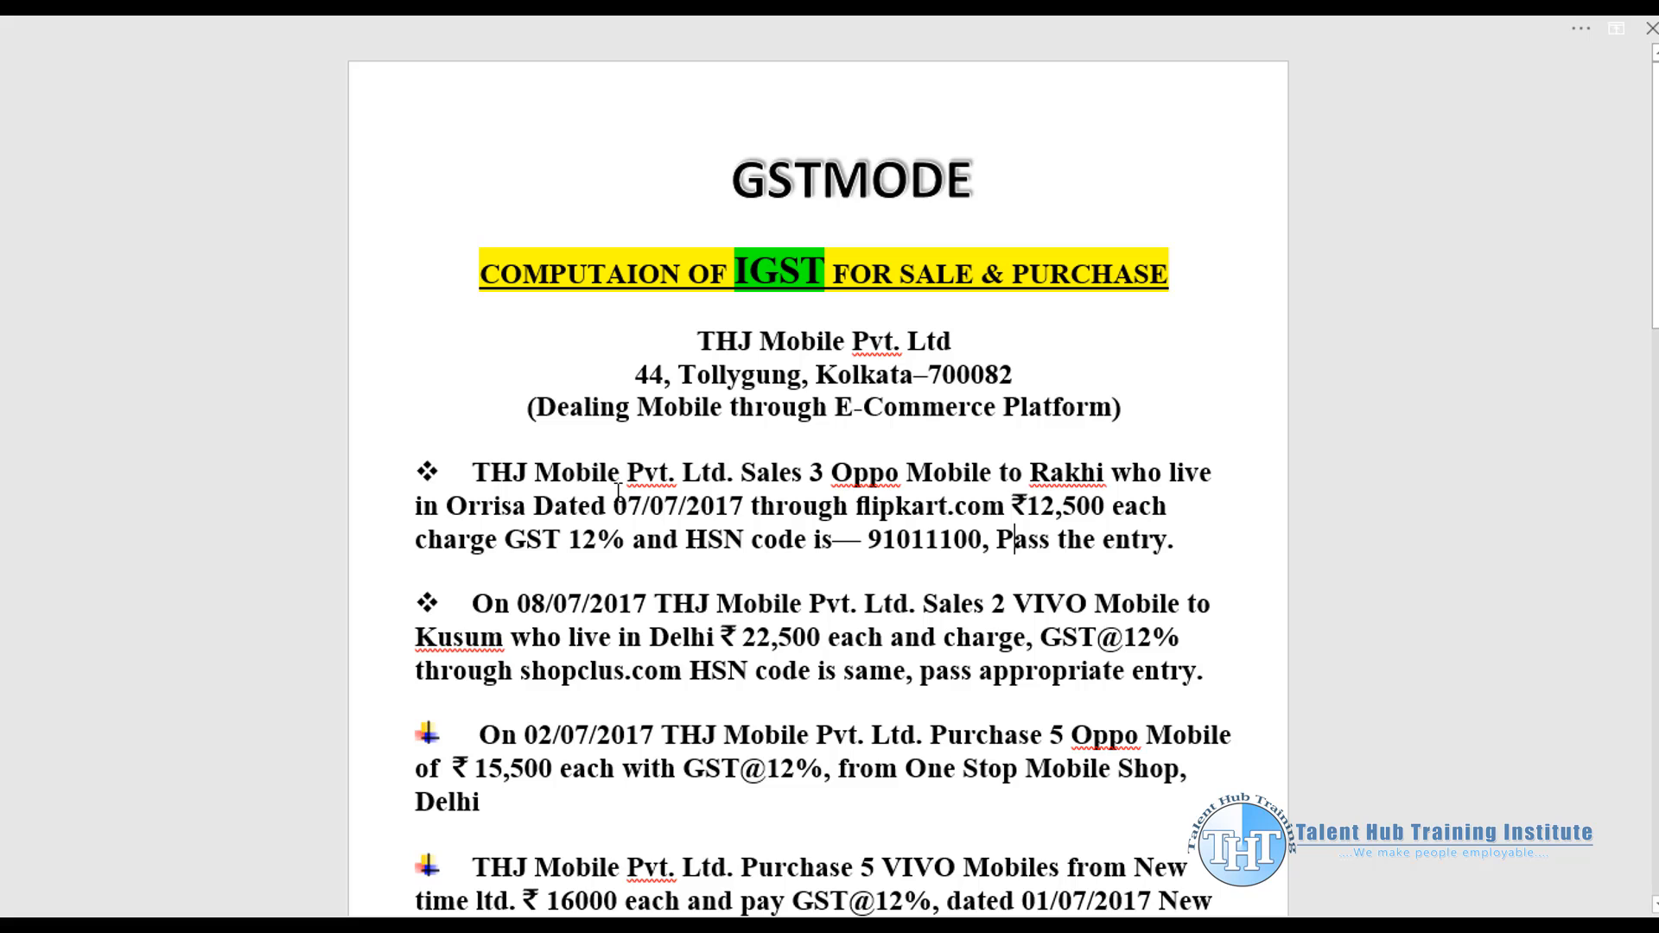
{"action": "key", "text": "alt+Tab"}
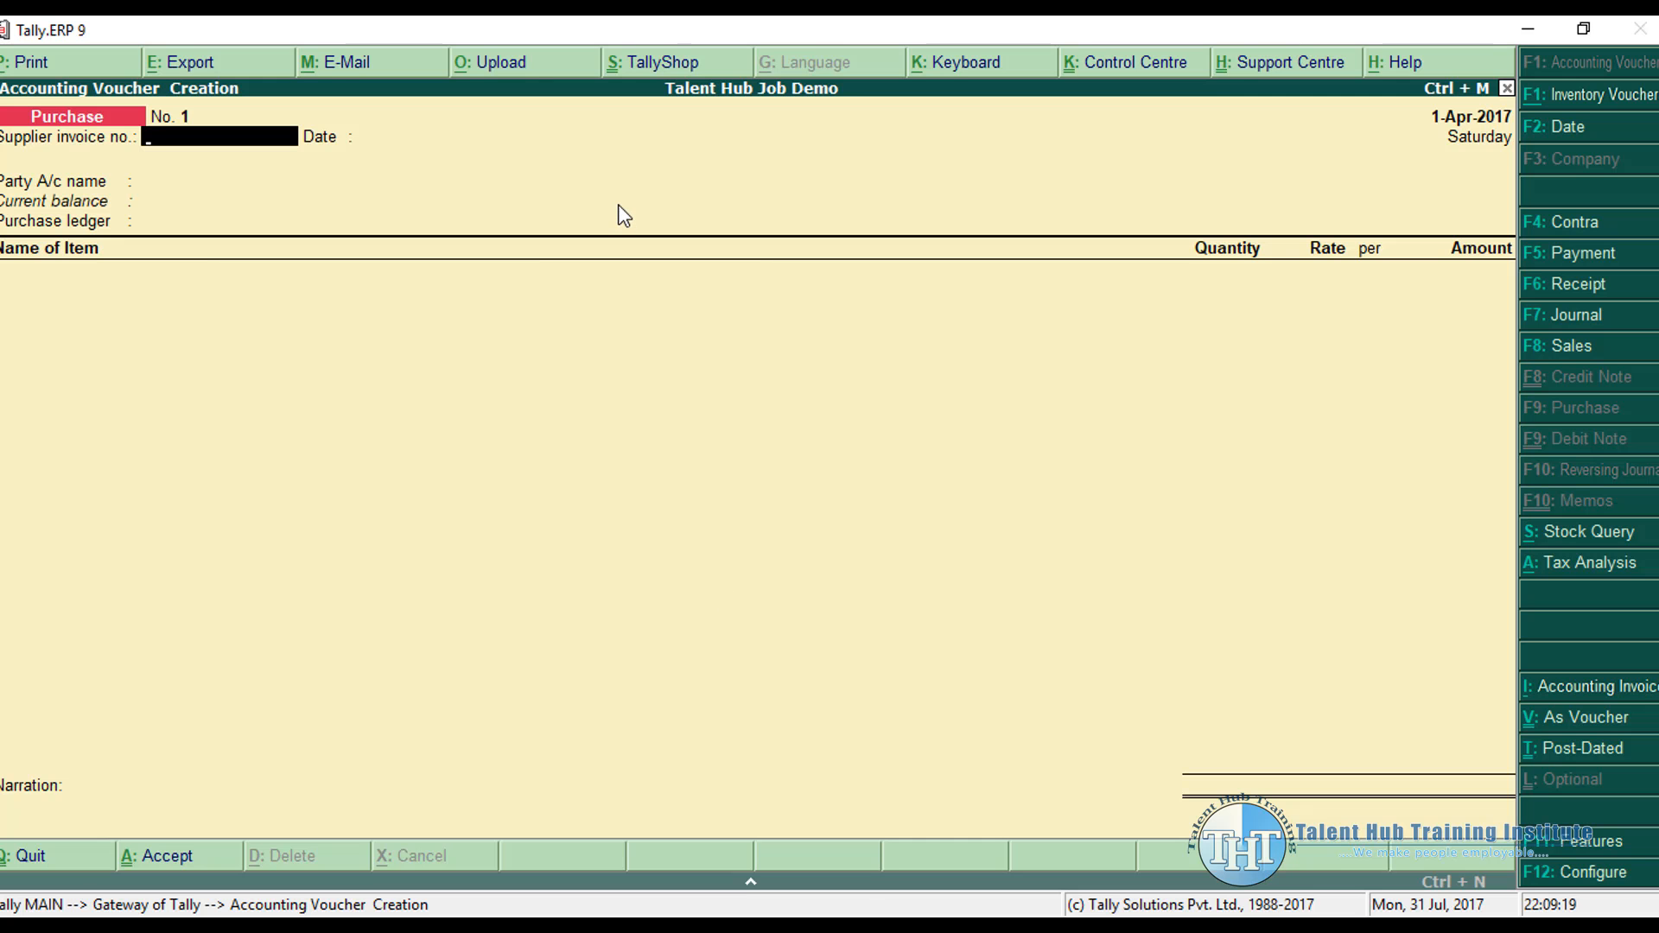
{"action": "type", "text": "12"}
{"action": "key", "text": "Return"}
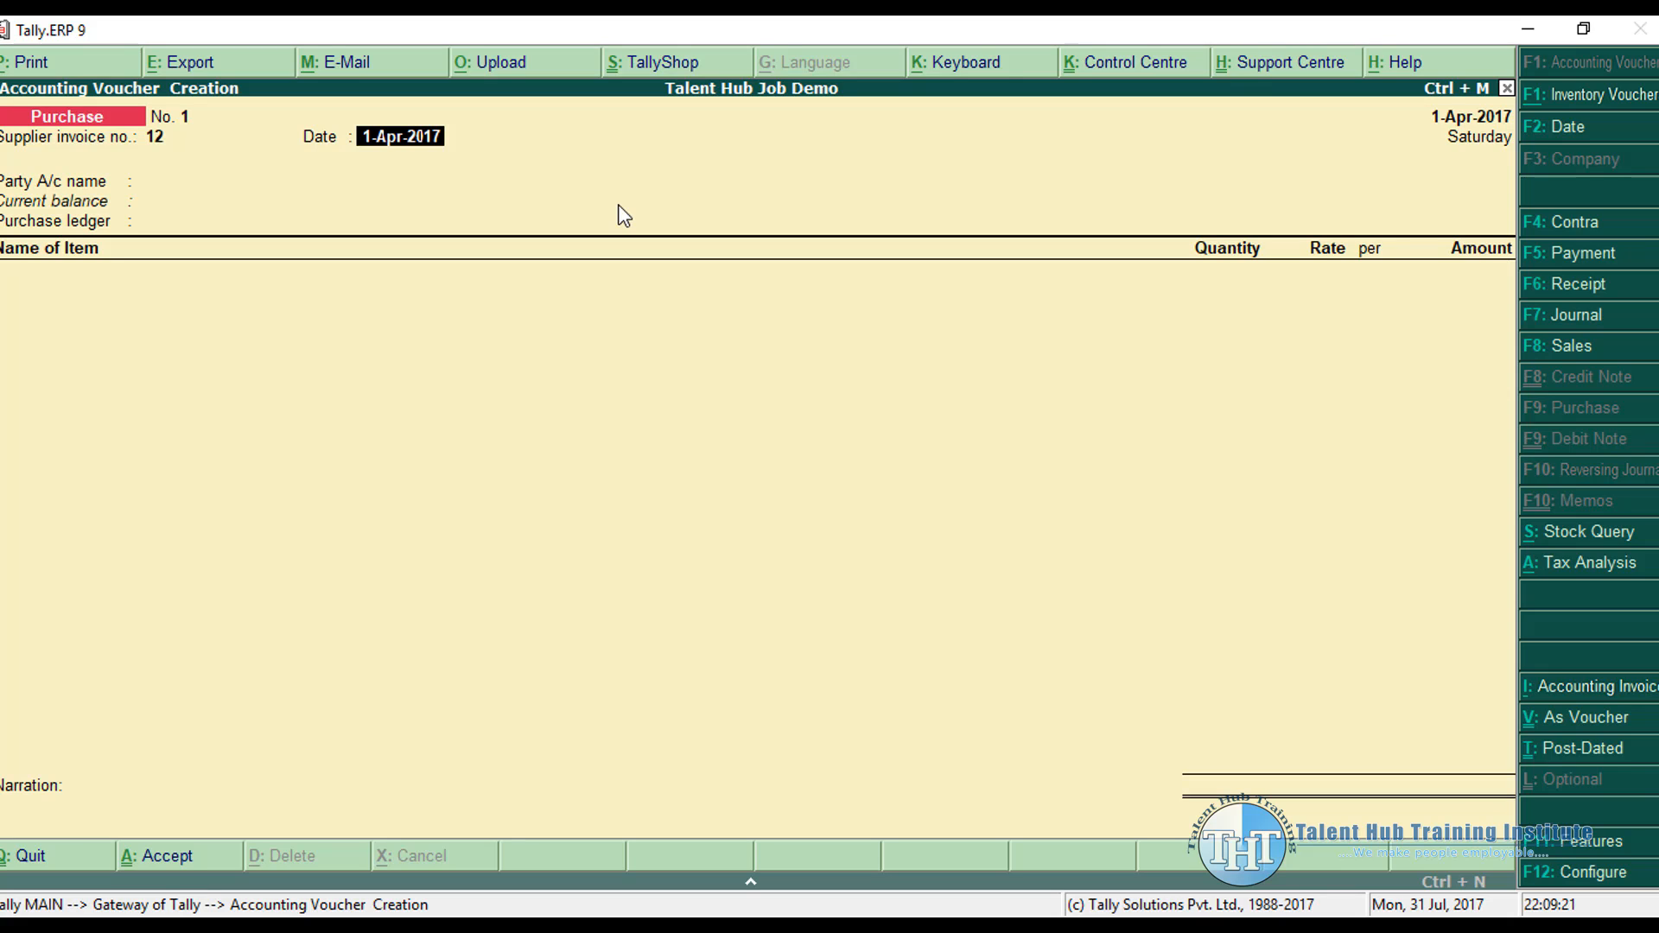
{"action": "key", "text": "Return"}
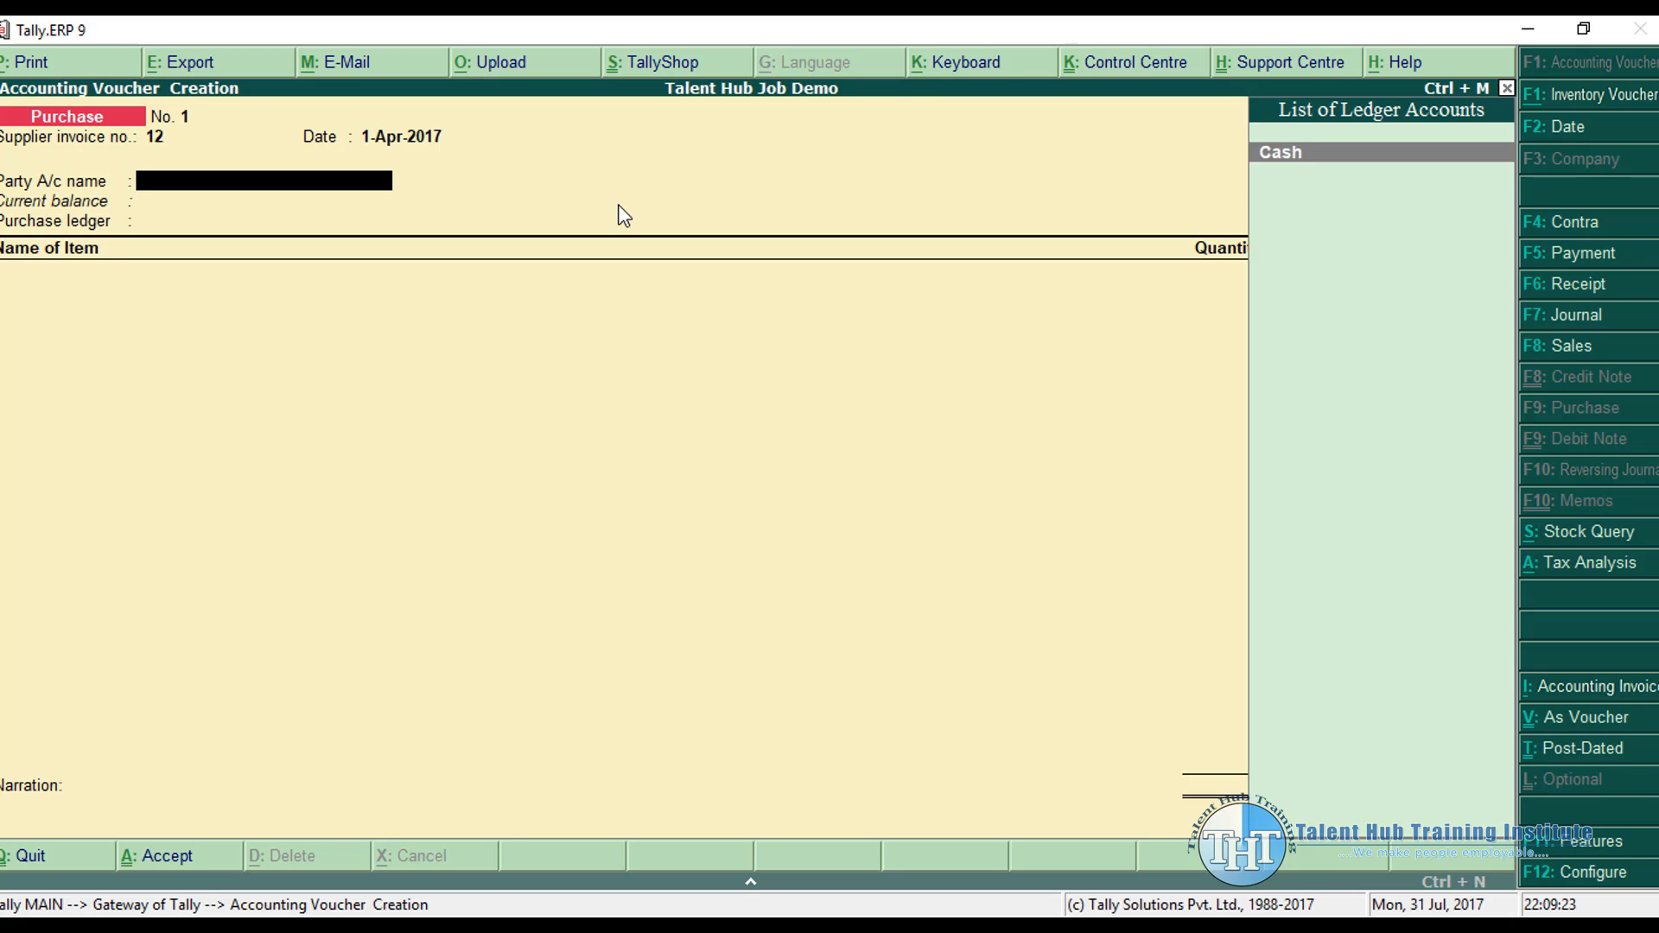
{"action": "key", "text": "alt+c"}
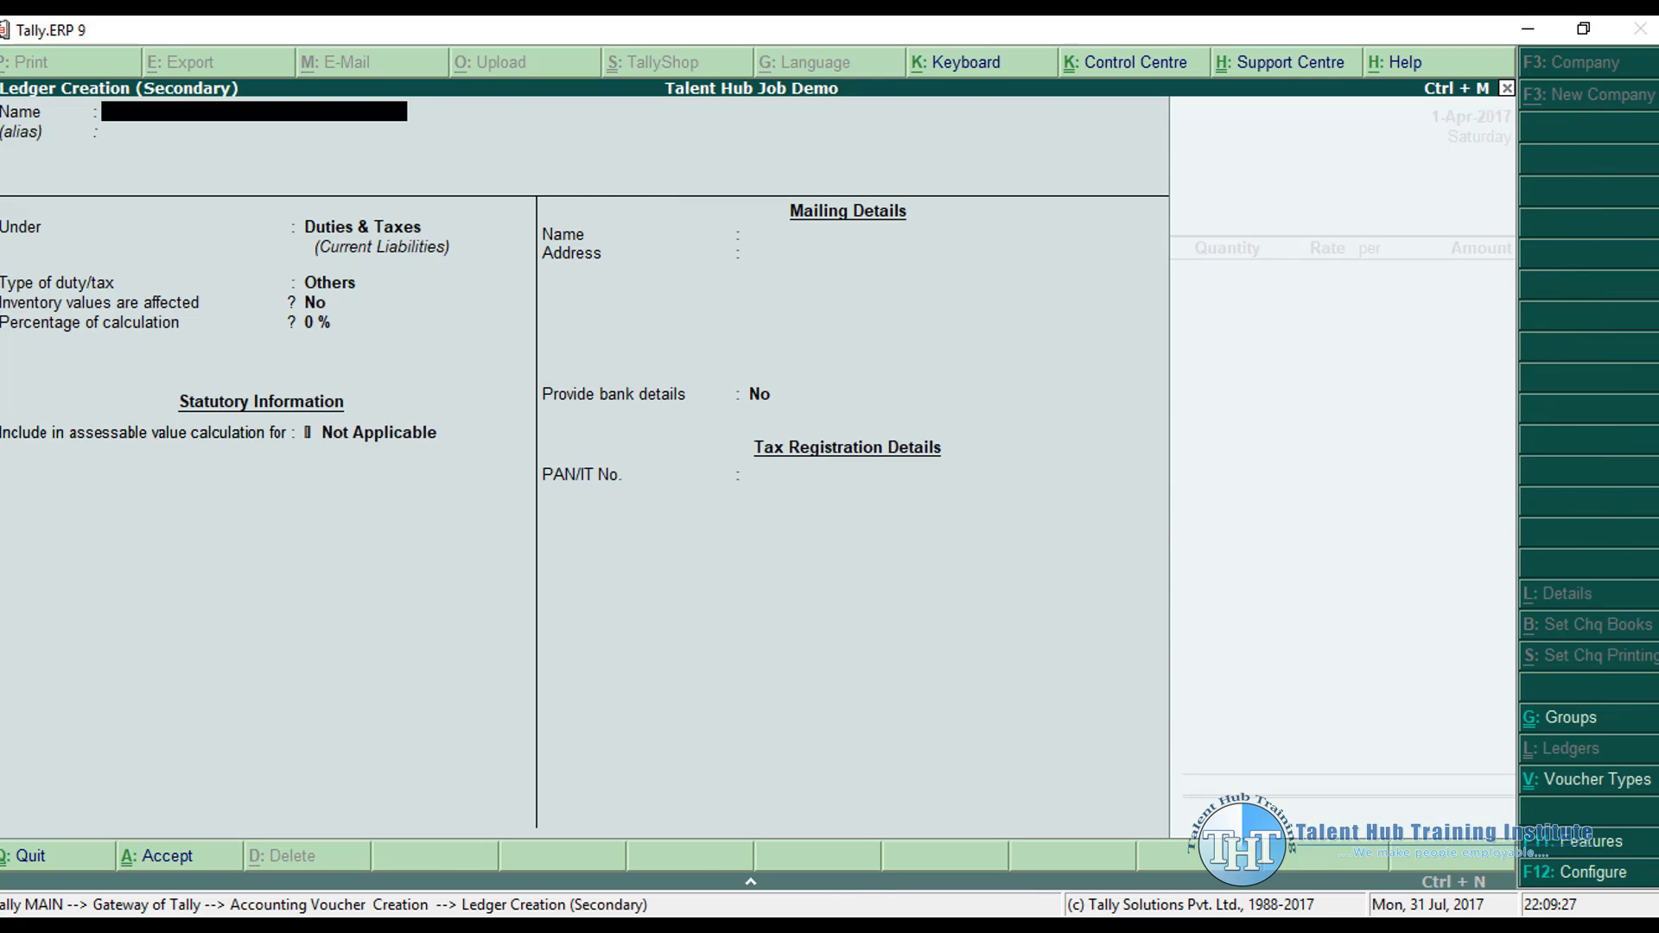
{"action": "key", "text": "alt+Tab"}
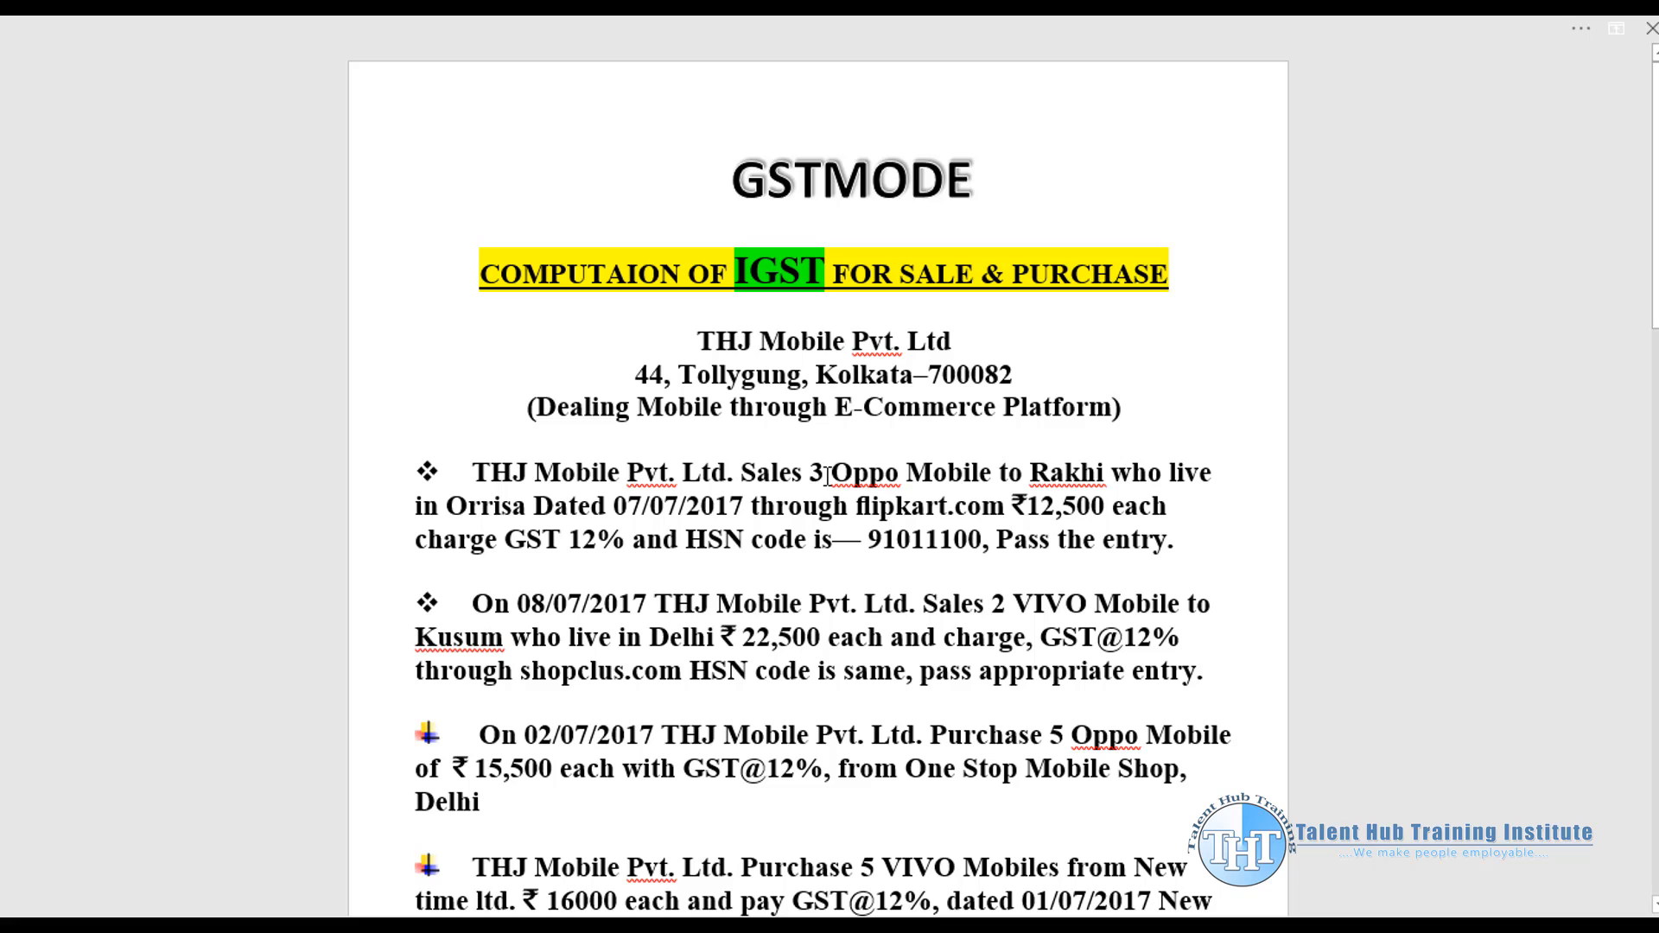
{"action": "left_click", "coordinate": [982, 471]}
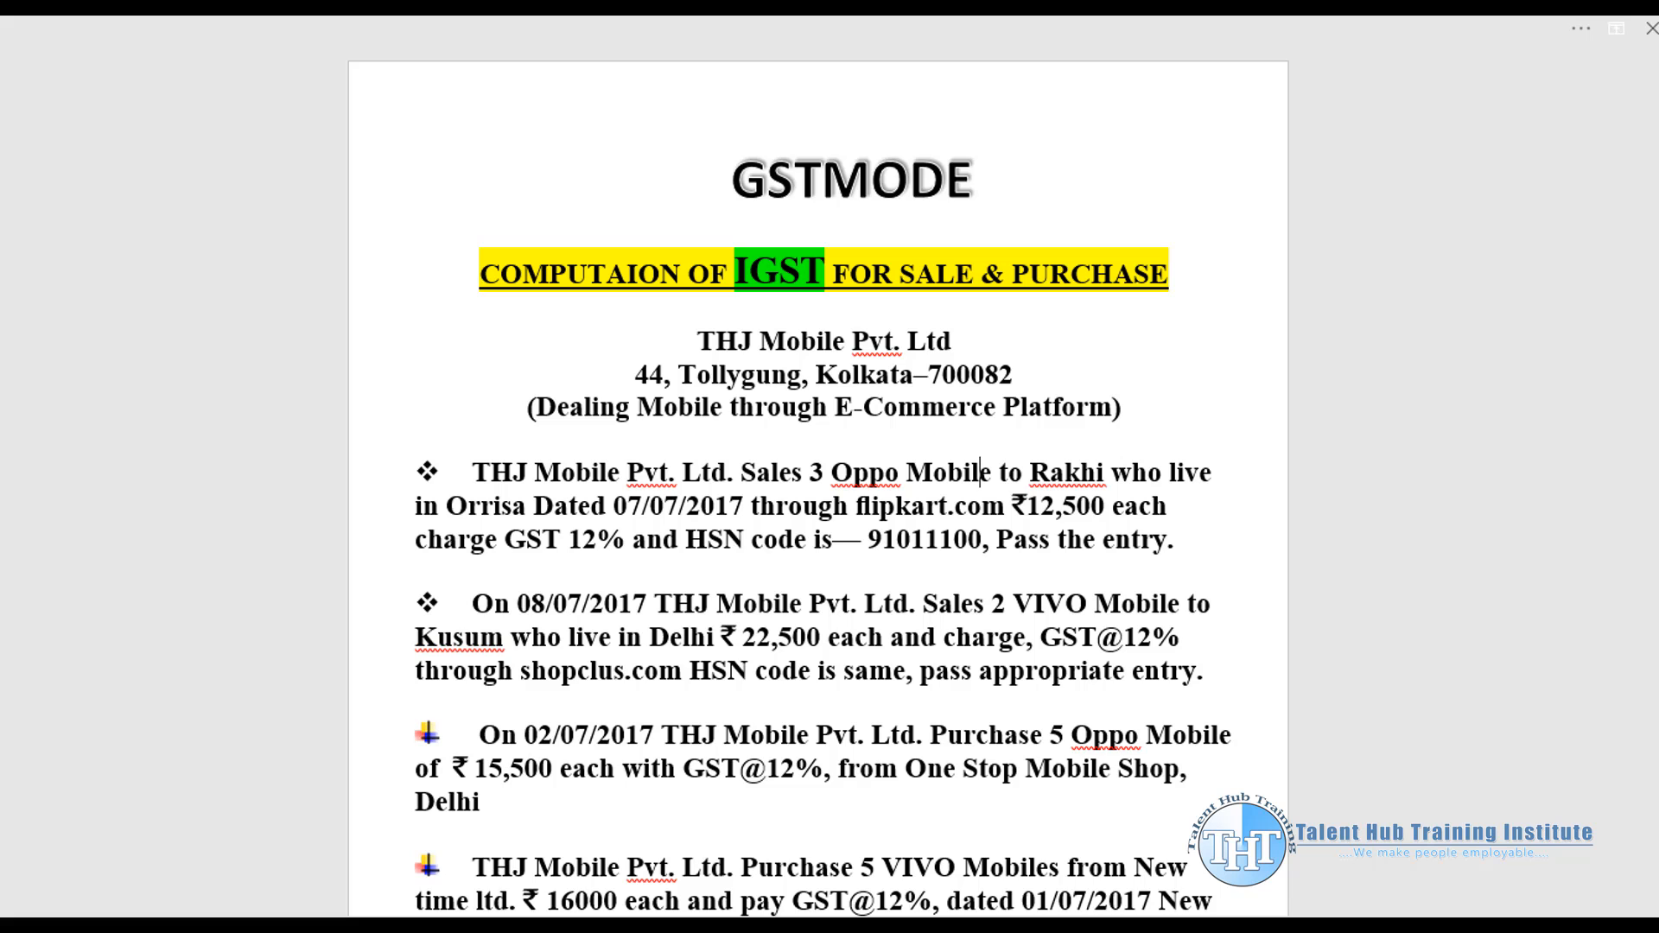
{"action": "left_click", "coordinate": [1002, 925]}
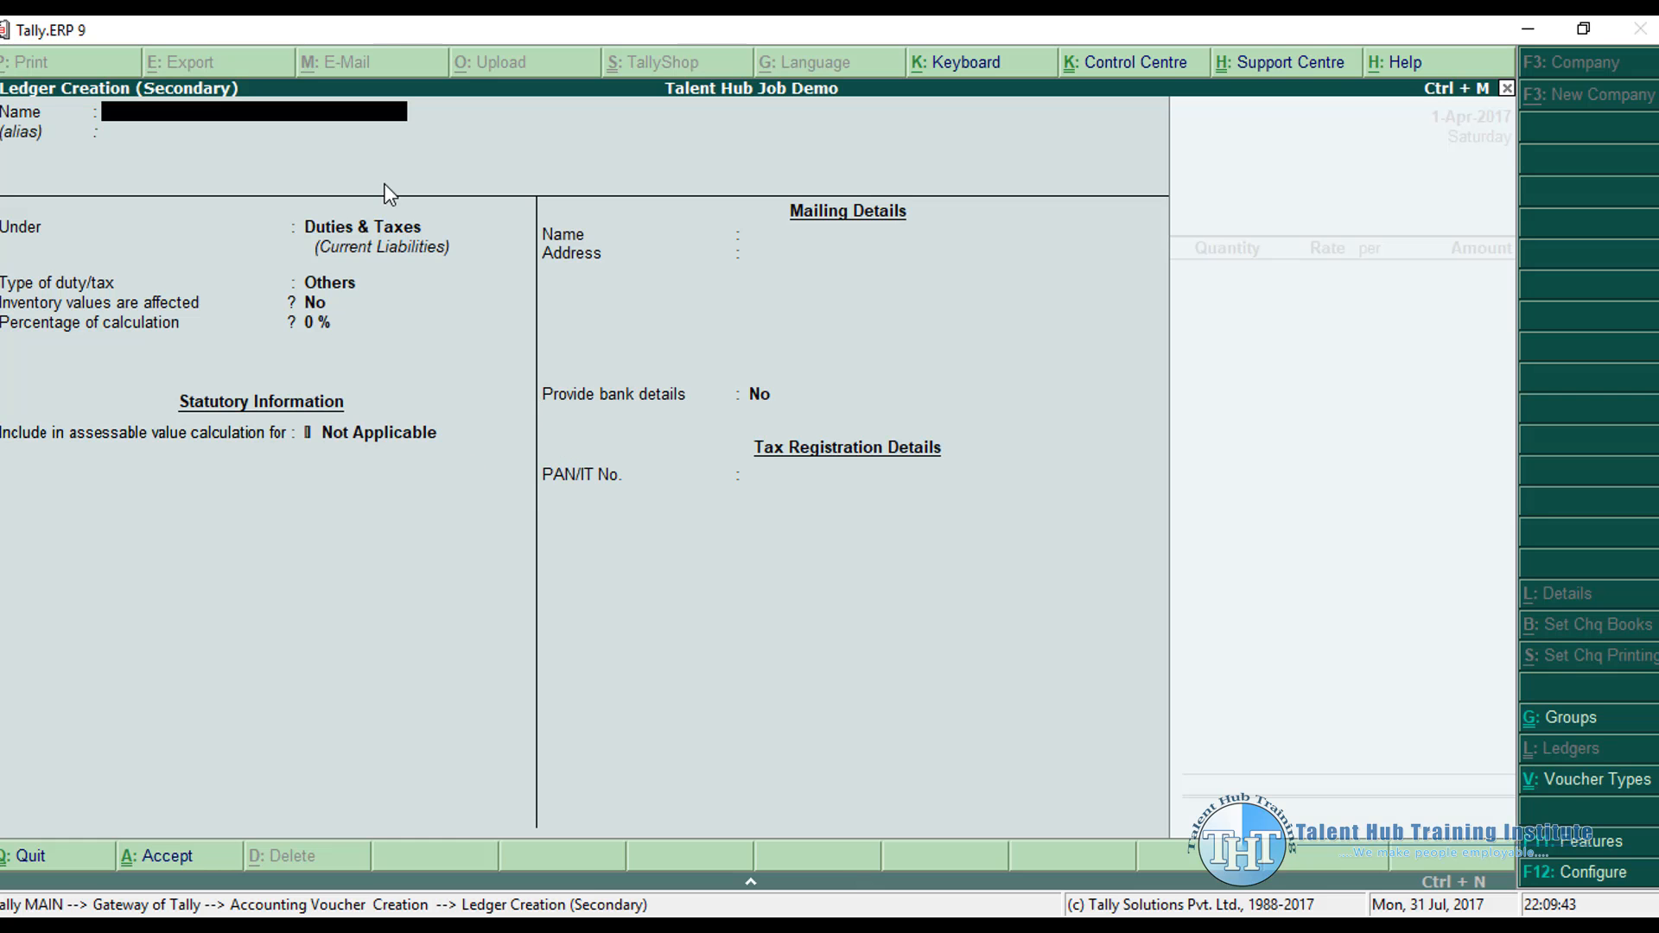
{"action": "key", "text": "Escape"}
{"action": "key", "text": "y"}
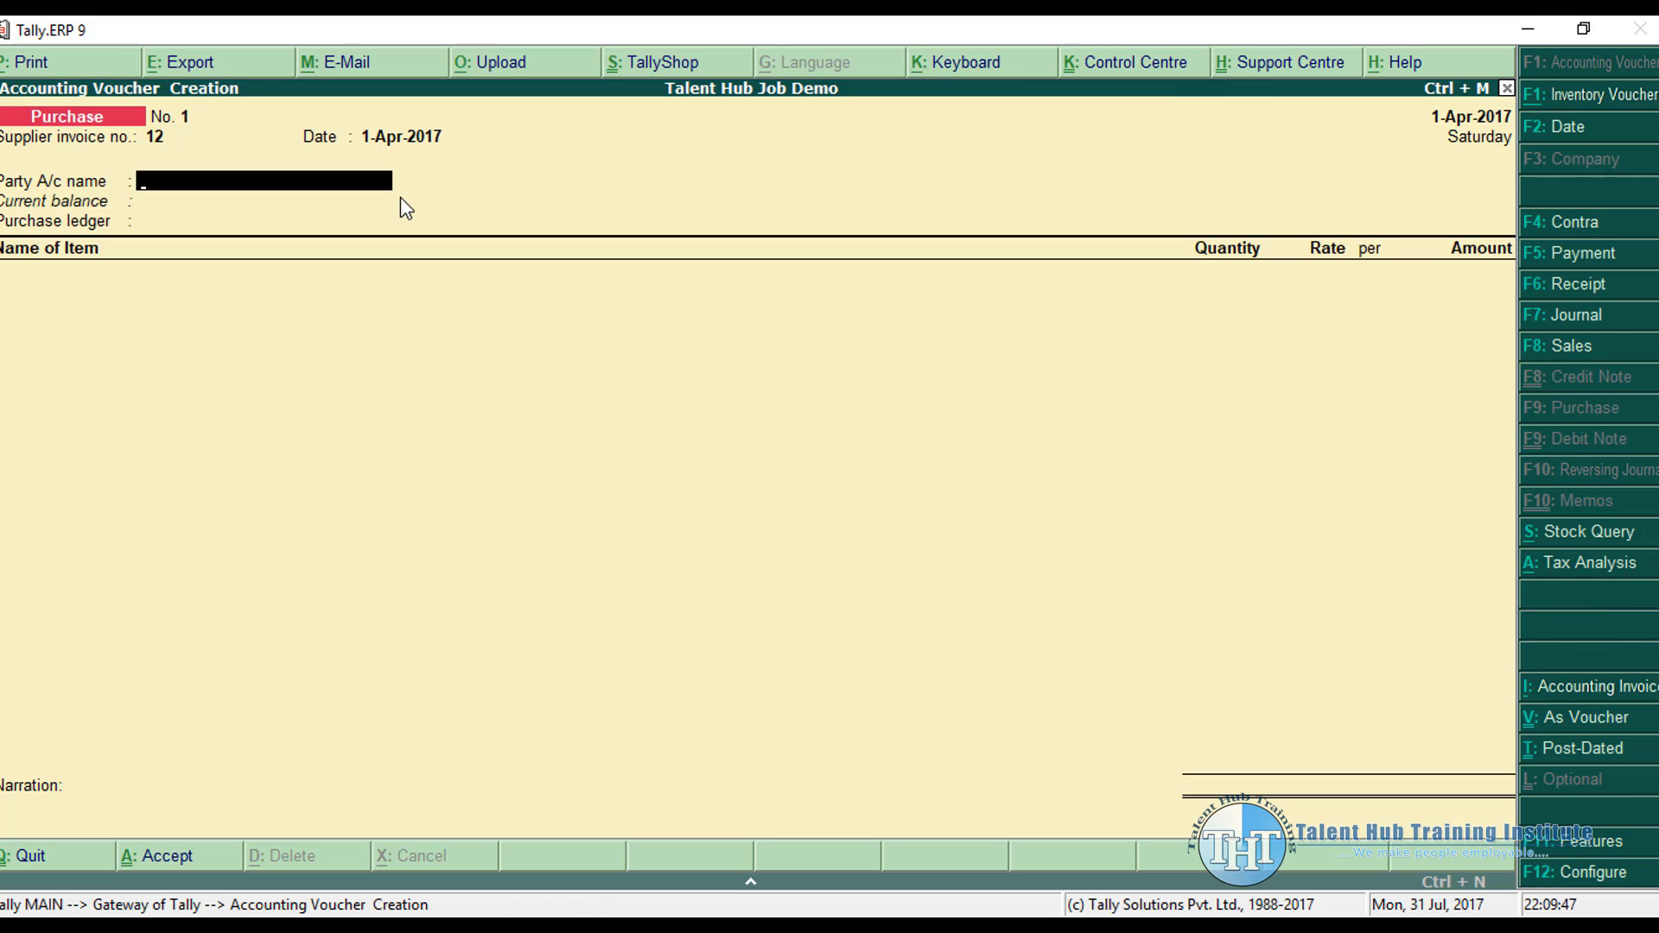
Step: Switch to a sales voucher with reference number 12 and start a new party ledger with the customer's name
{"action": "key", "text": "F8"}
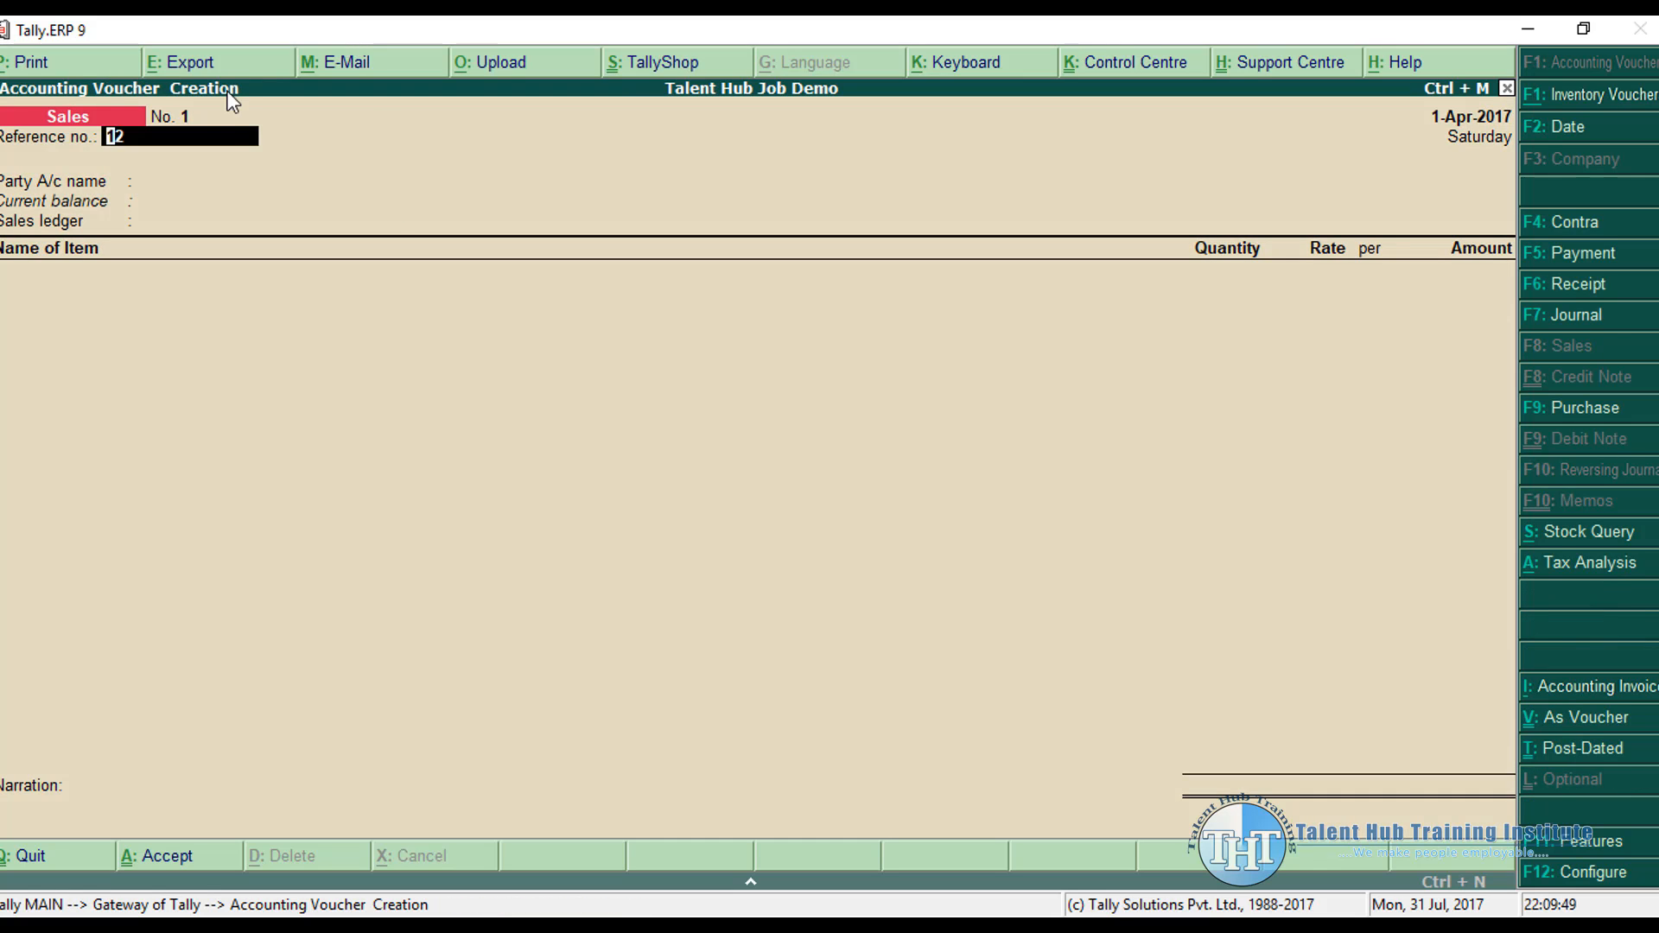
{"action": "key", "text": "Return"}
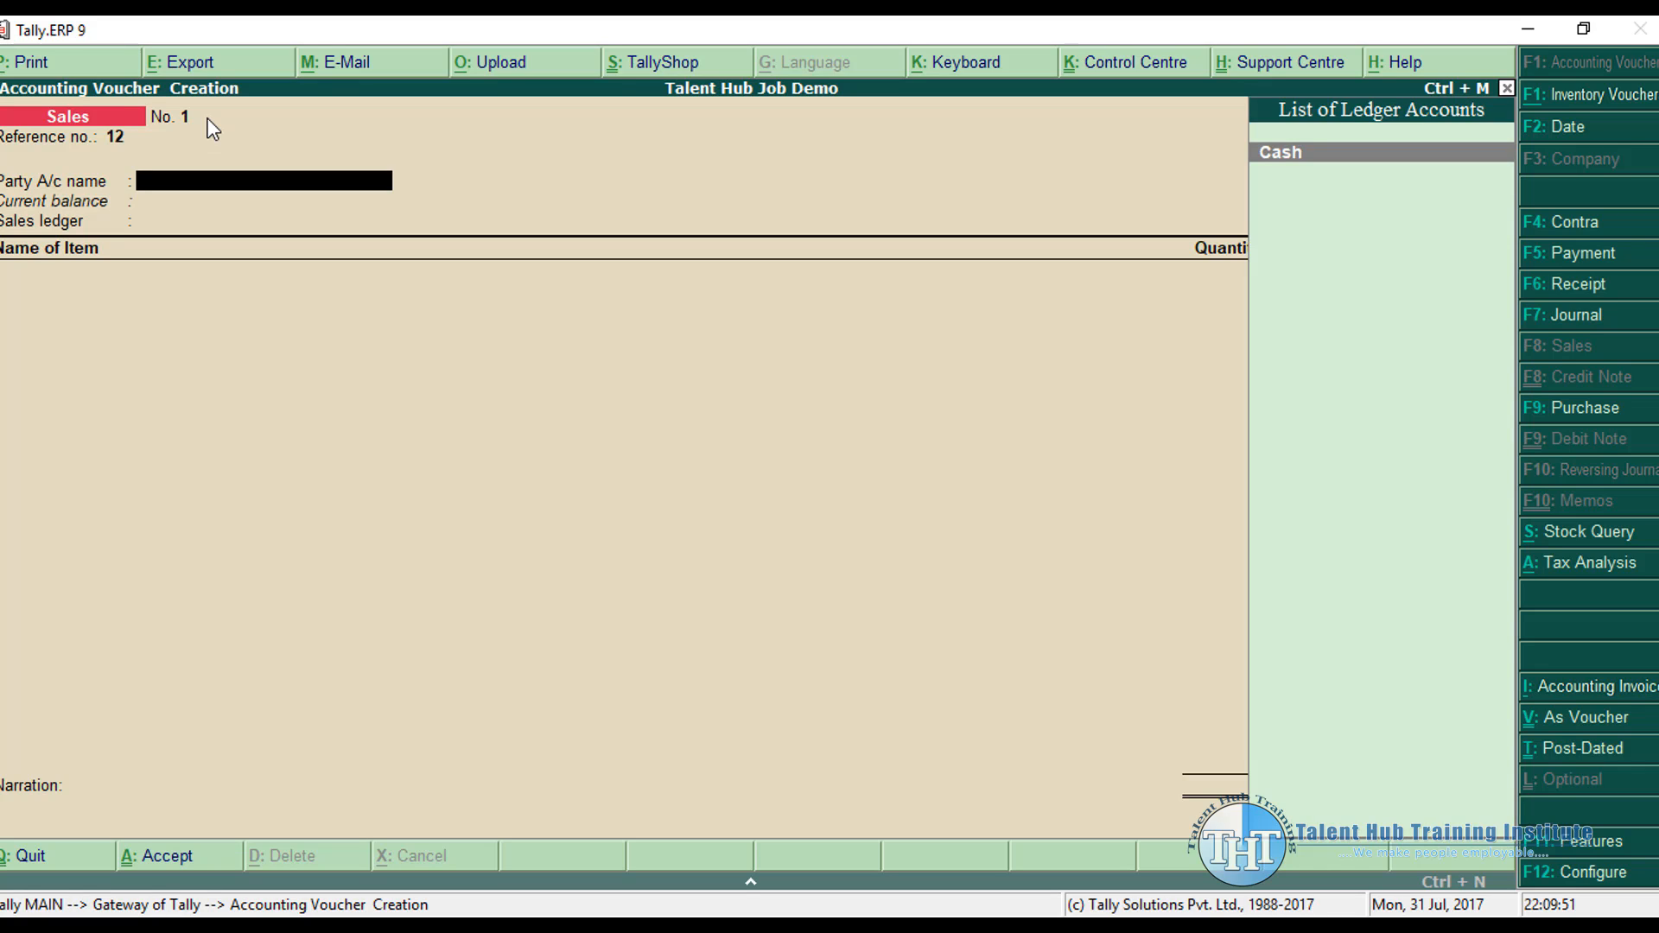
{"action": "key", "text": "alt+c"}
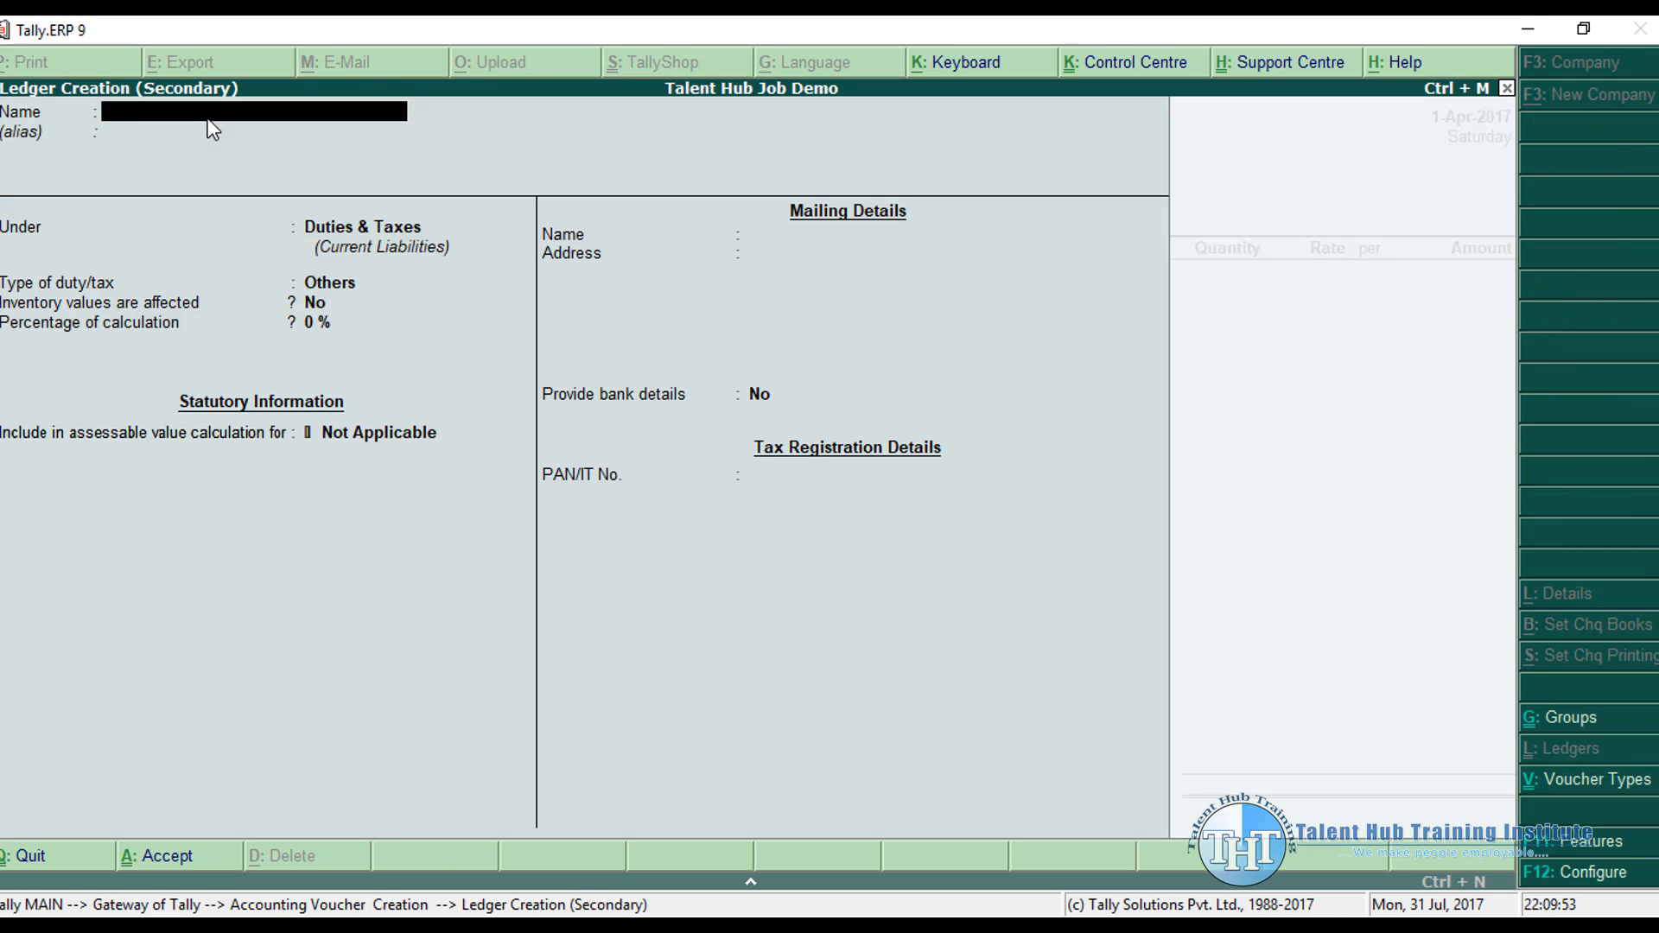
{"action": "type", "text": "RA"}
{"action": "key", "text": "Return"}
{"action": "key", "text": "Return"}
Step: Place the customer's ledger under the Sundry Debtors group
{"action": "type", "text": "Su,"}
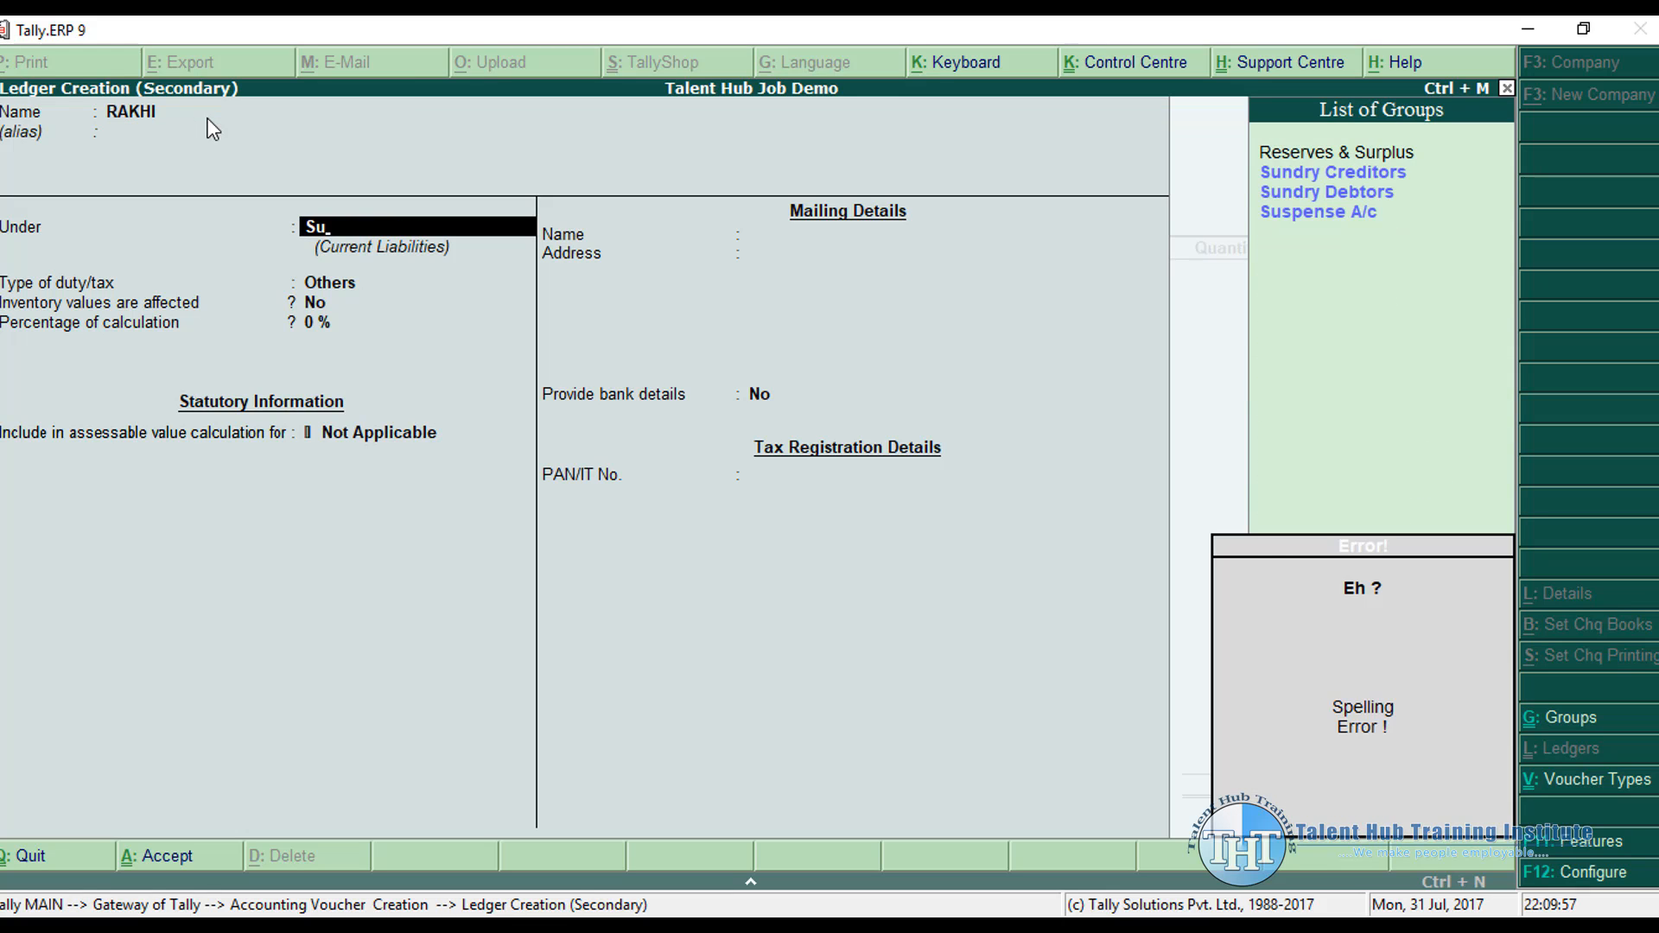
{"action": "key", "text": "BackSpace"}
{"action": "key", "text": "BackSpace"}
{"action": "key", "text": "Down"}
{"action": "key", "text": "Down"}
{"action": "key", "text": "Down"}
{"action": "key", "text": "Down"}
{"action": "key", "text": "Down"}
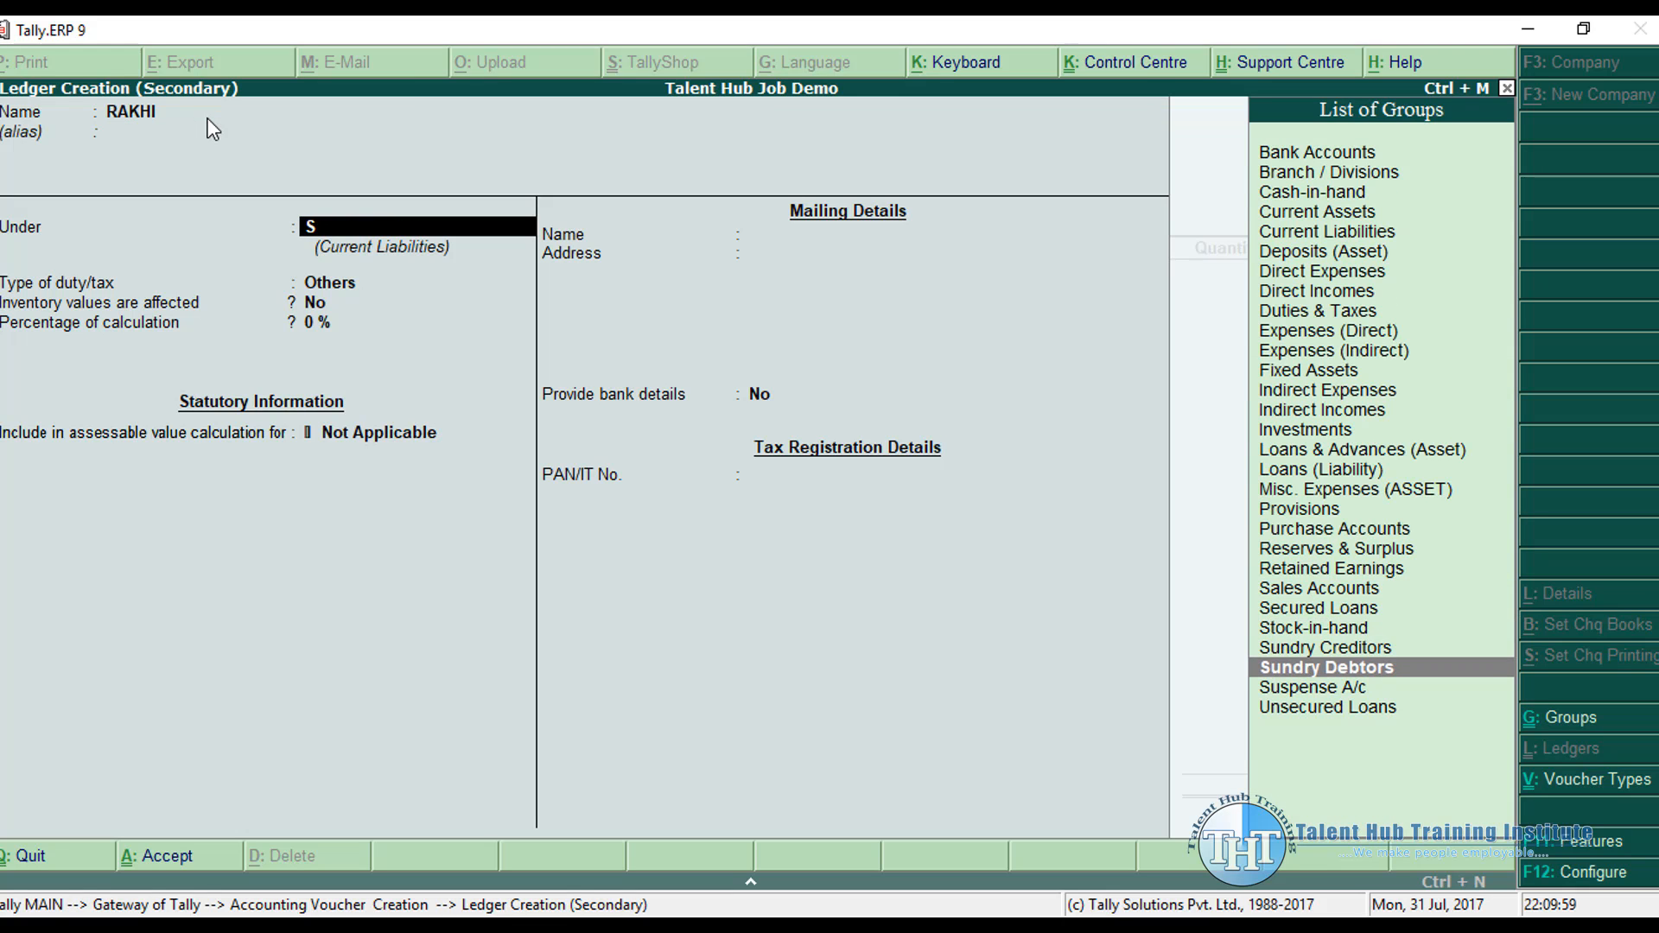
{"action": "key", "text": "Return"}
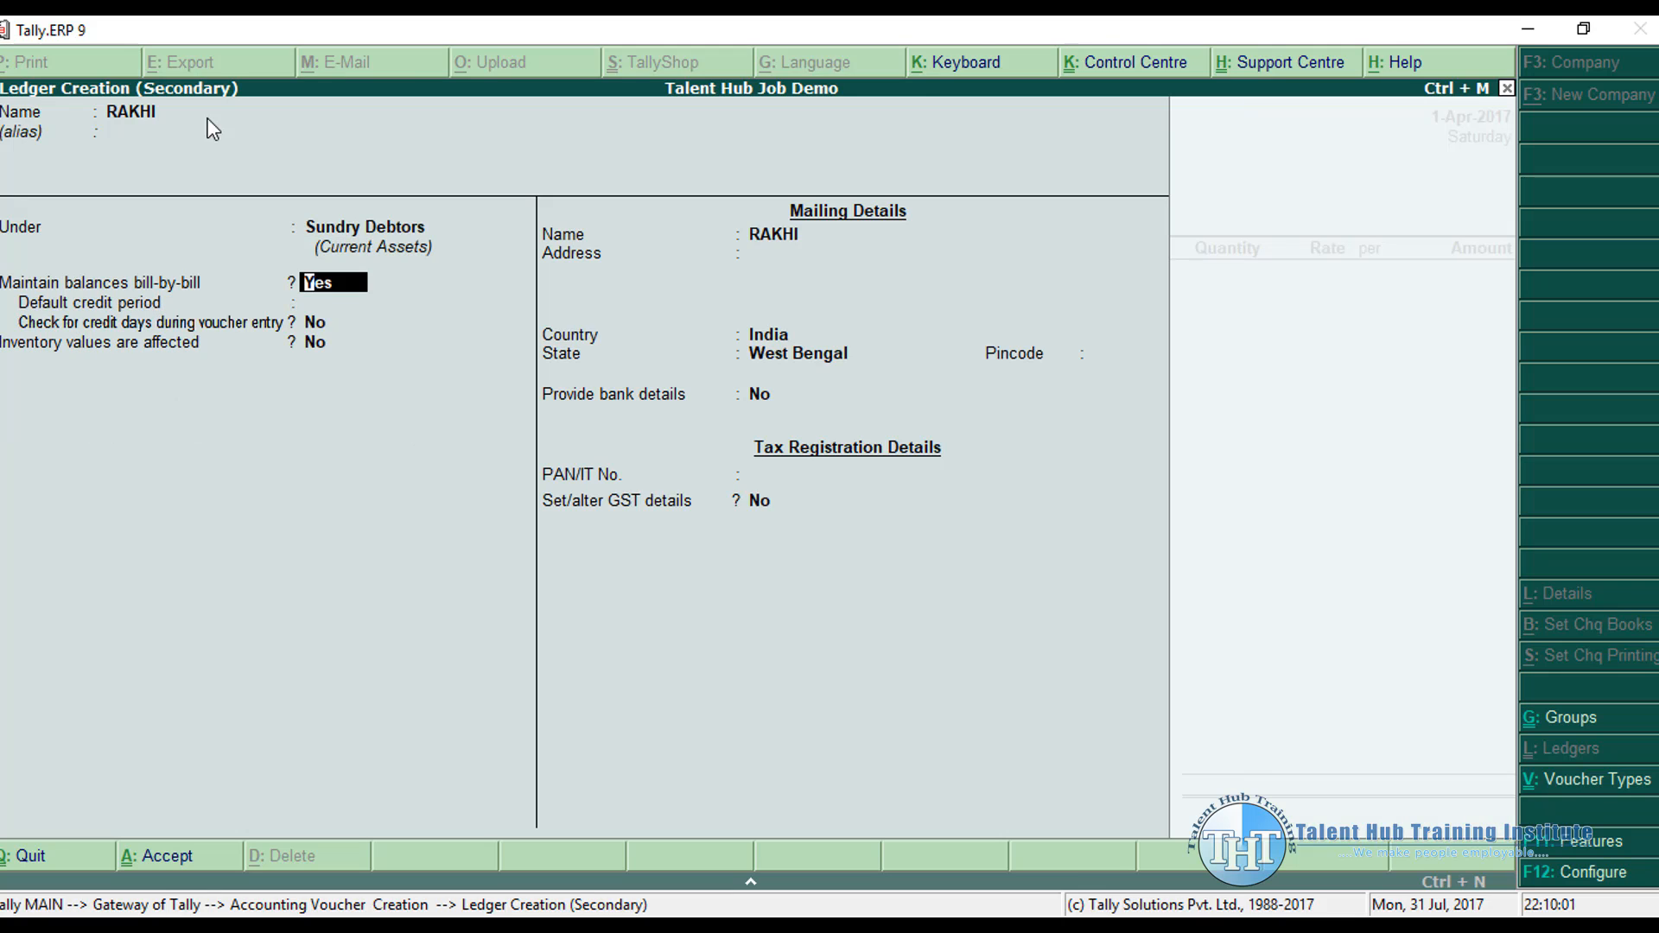
Step: Keep bill-by-bill balances enabled for the customer's ledger, leave the address blank and keep India as the country
{"action": "key", "text": "Return"}
{"action": "key", "text": "Return"}
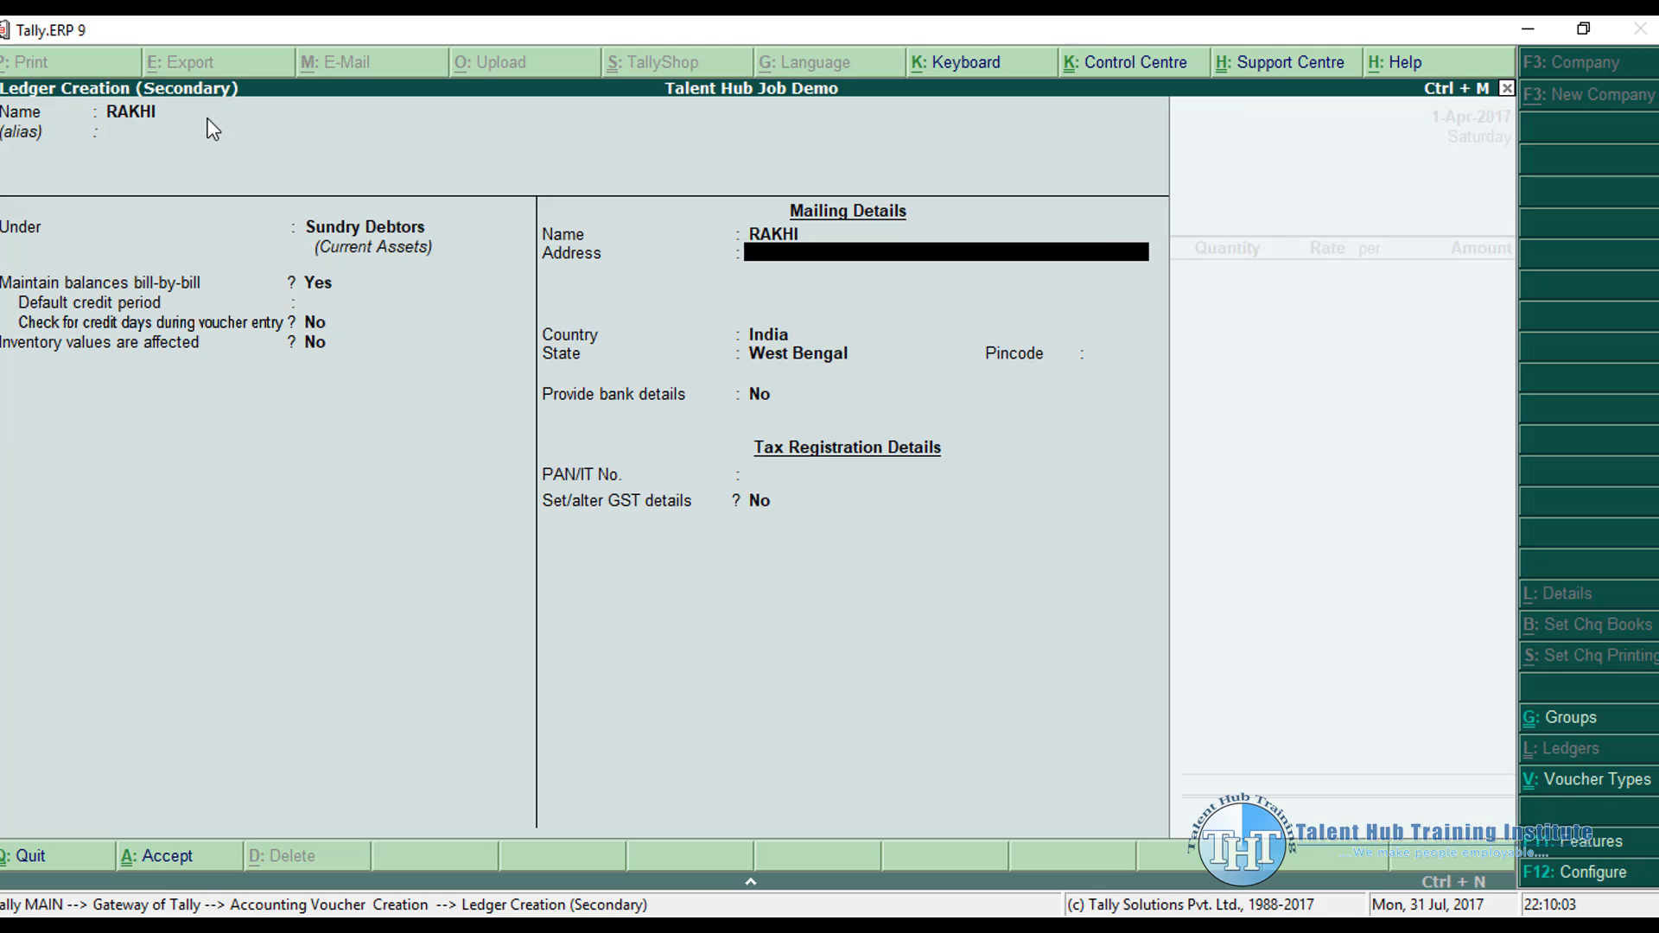
{"action": "key", "text": "Return"}
{"action": "key", "text": "Return"}
{"action": "key", "text": "BackSpace"}
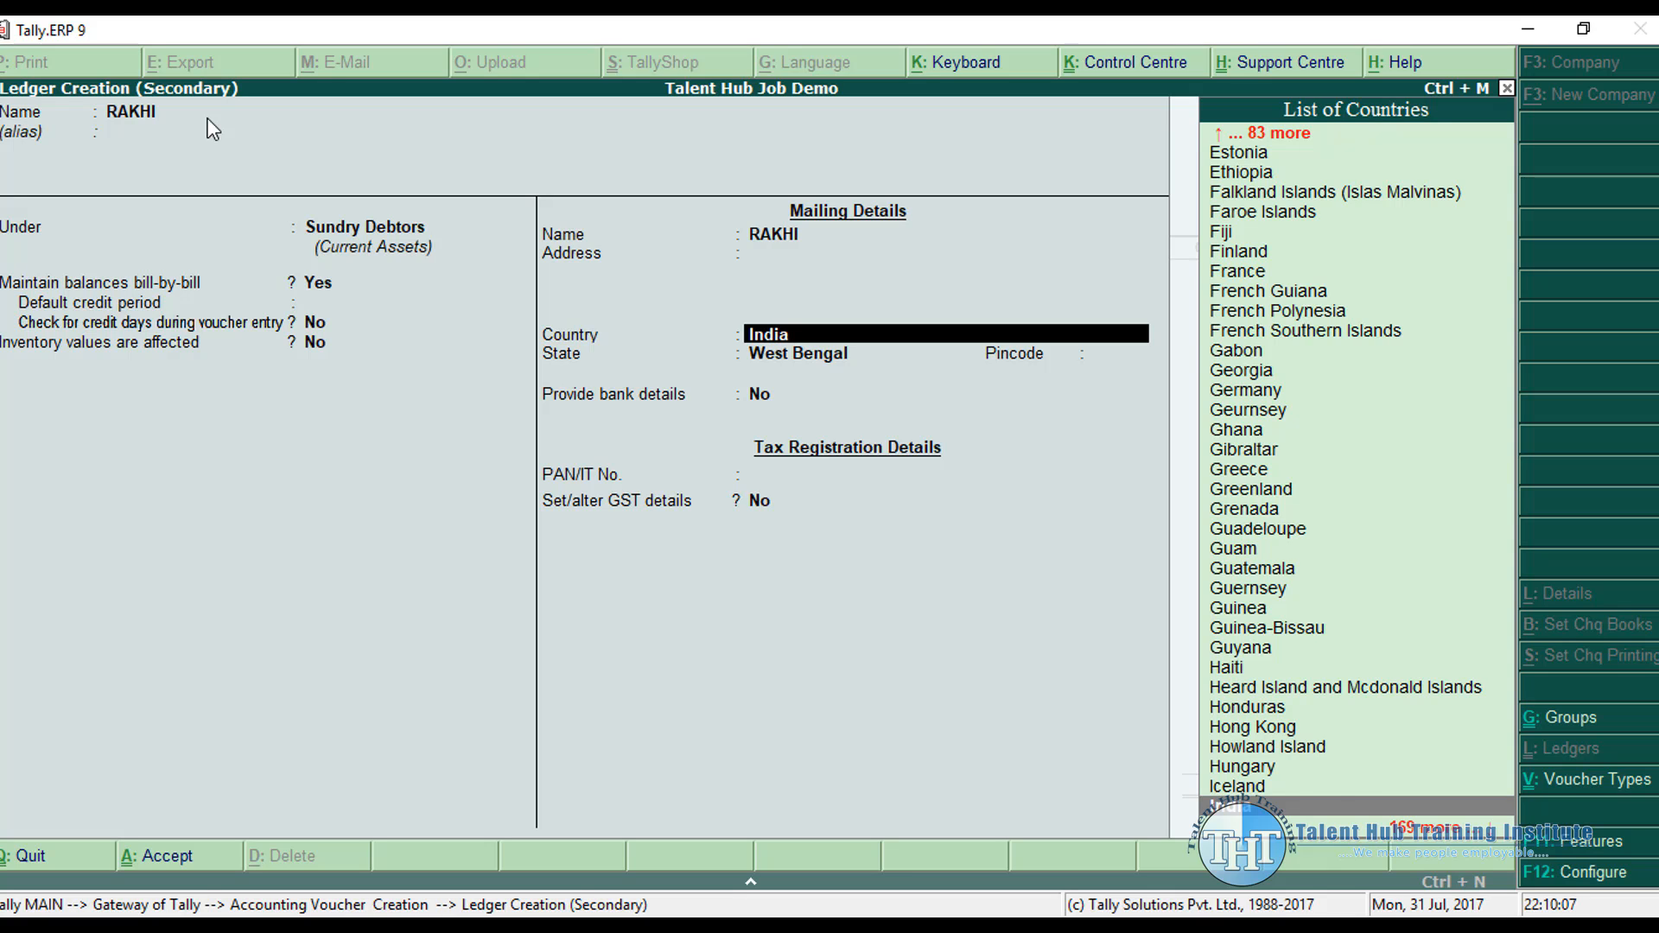
{"action": "key", "text": "Return"}
Step: Set the customer's state to Odisha, keep the remaining bank and tax details as they are, and save the ledger
{"action": "type", "text": "we"}
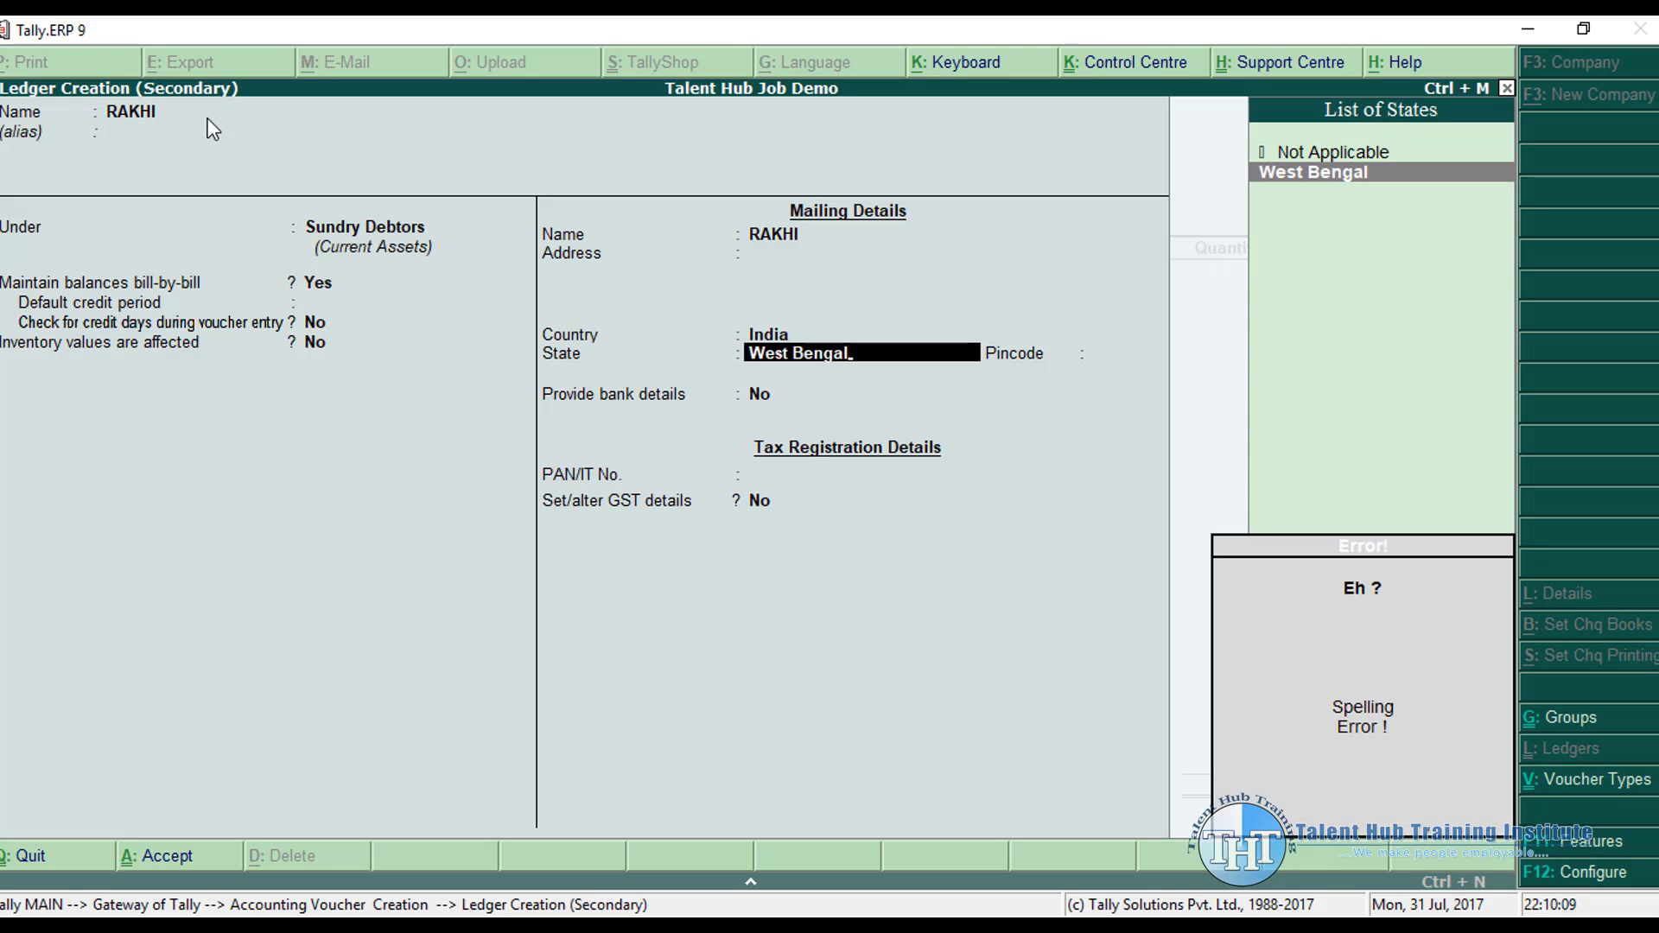
{"action": "key", "text": "BackSpace"}
{"action": "key", "text": "BackSpace"}
{"action": "key", "text": "BackSpace"}
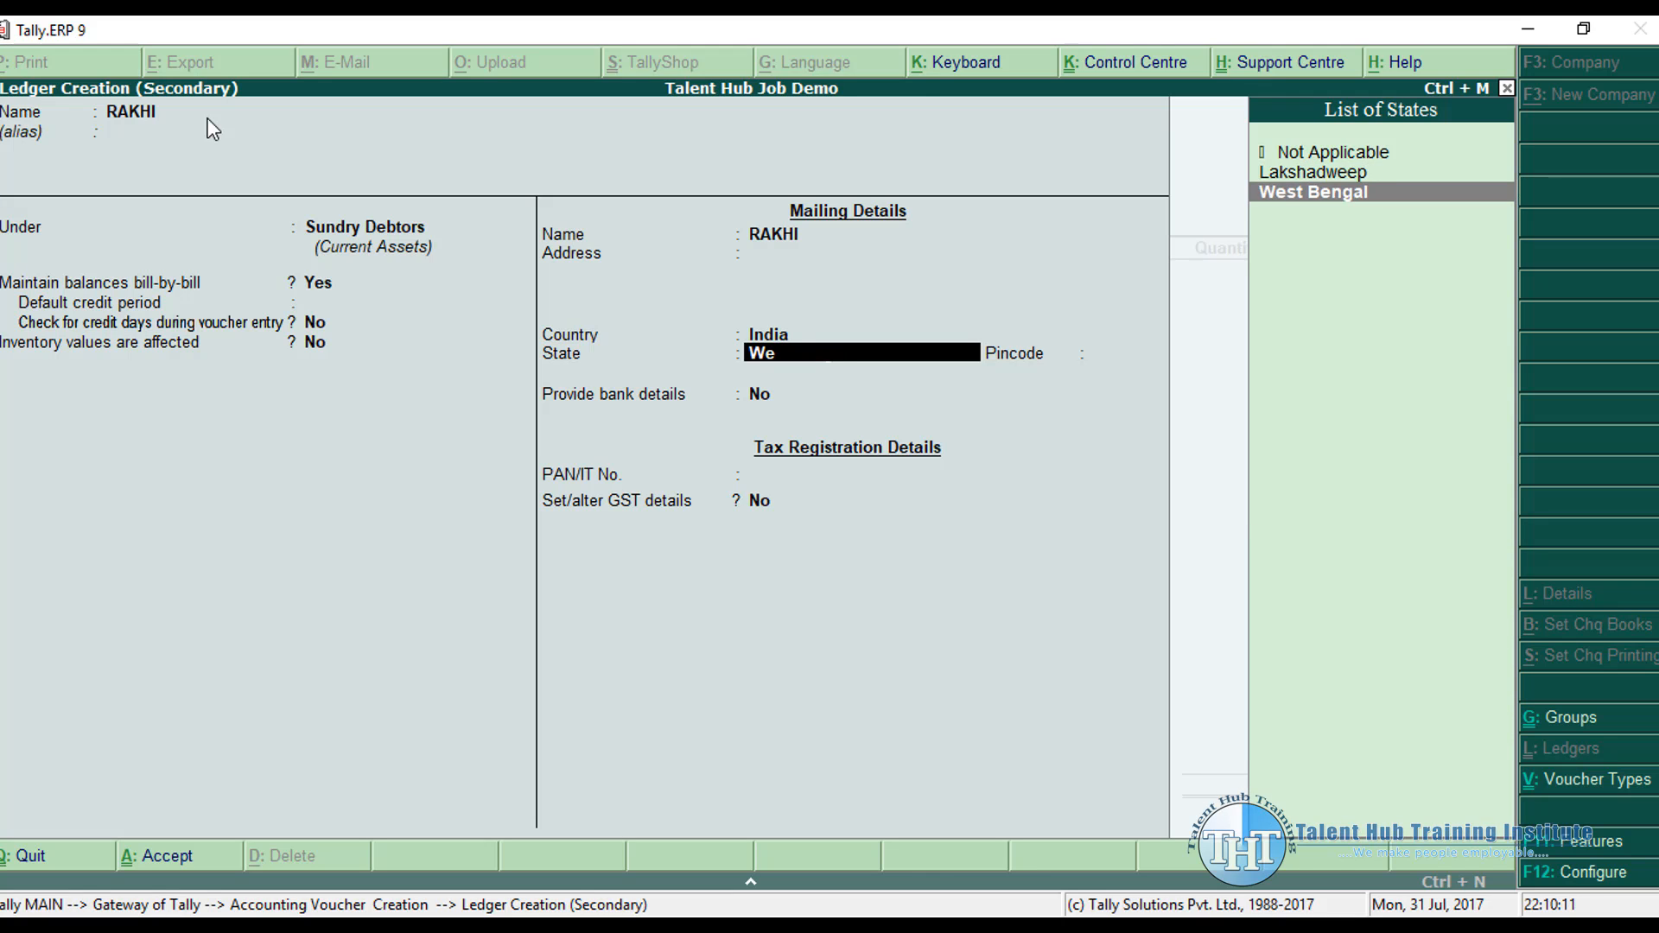
{"action": "type", "text": "or"}
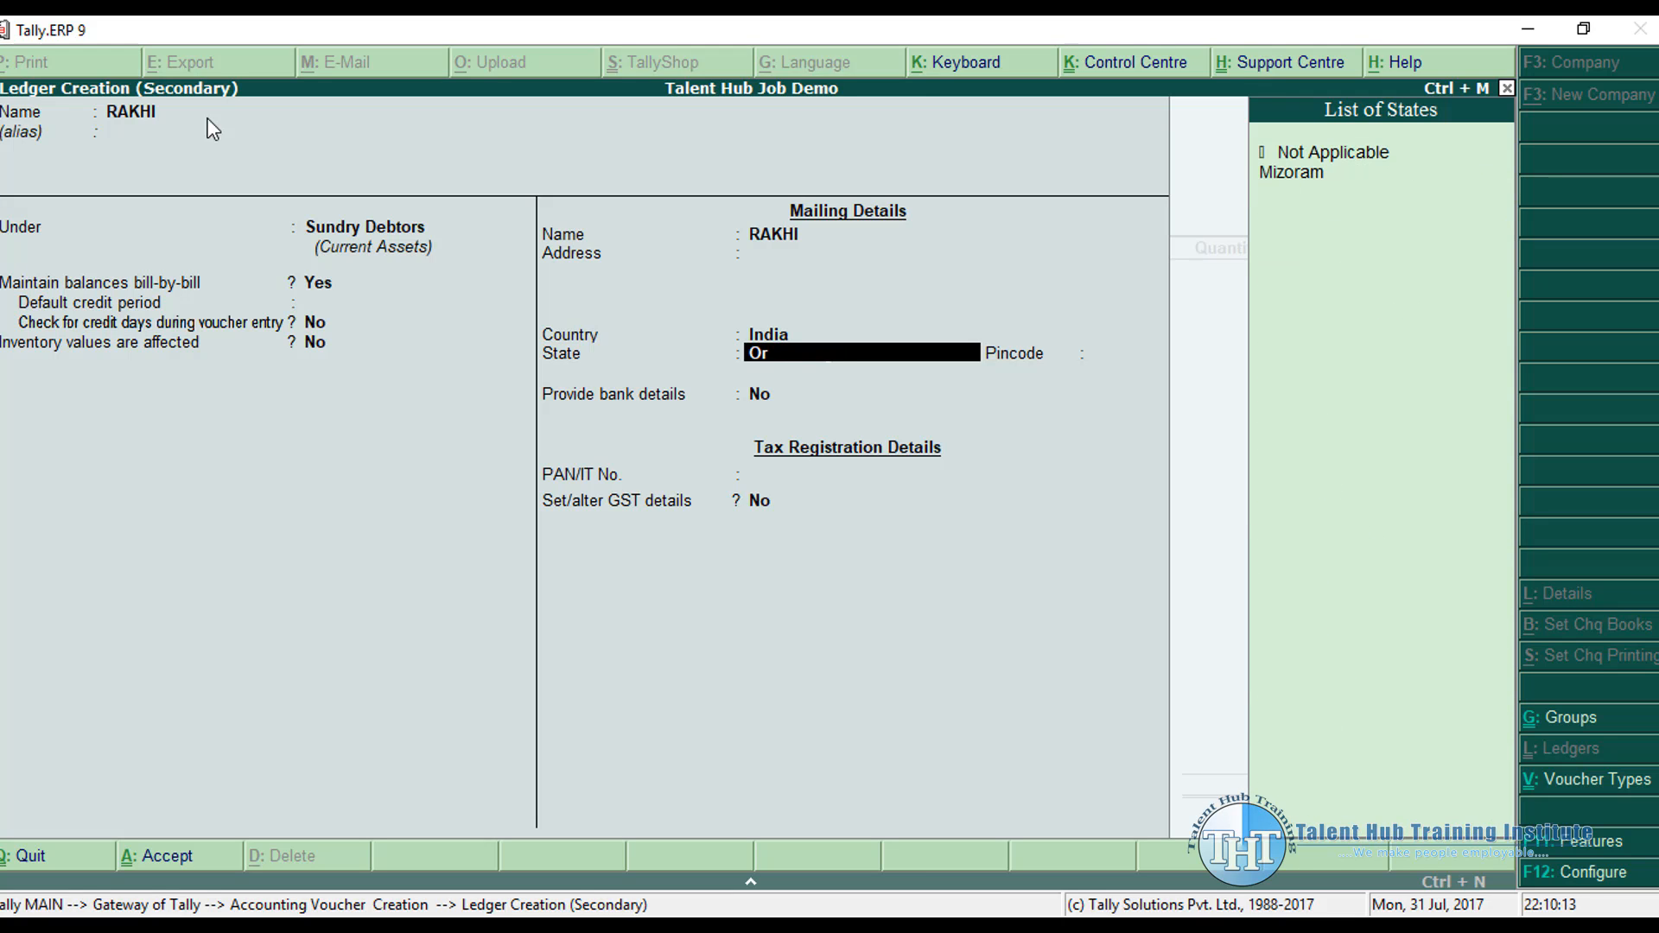
{"action": "key", "text": "Return"}
{"action": "key", "text": "BackSpace"}
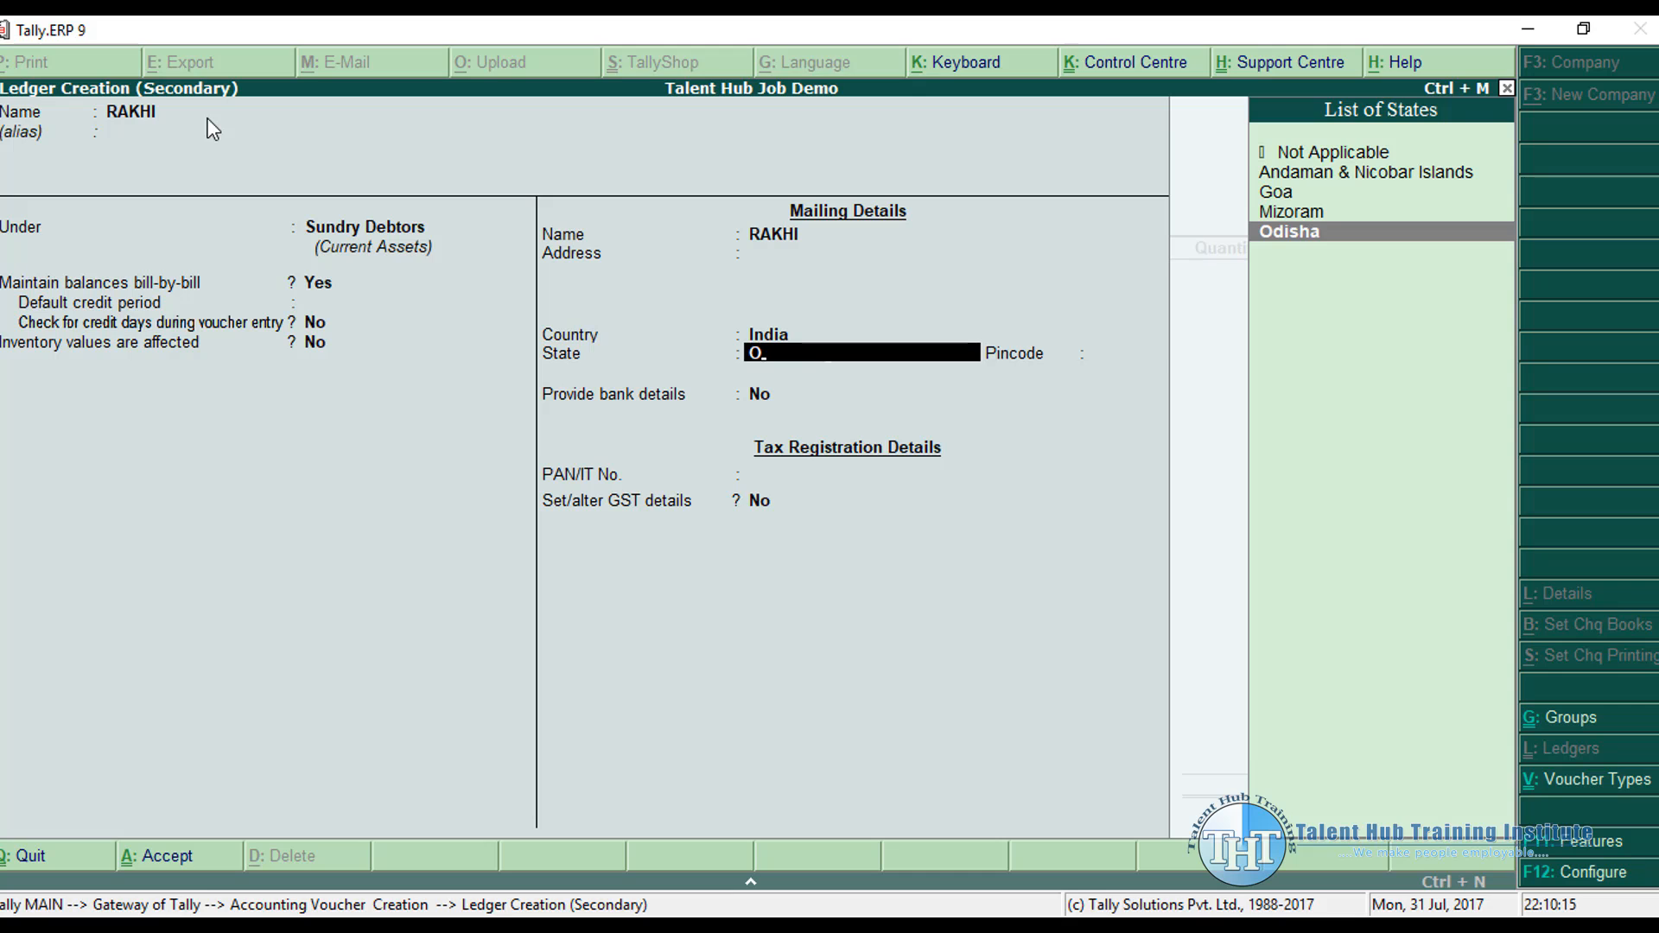
{"action": "key", "text": "Return"}
{"action": "key", "text": "Return"}
{"action": "key", "text": "Return"}
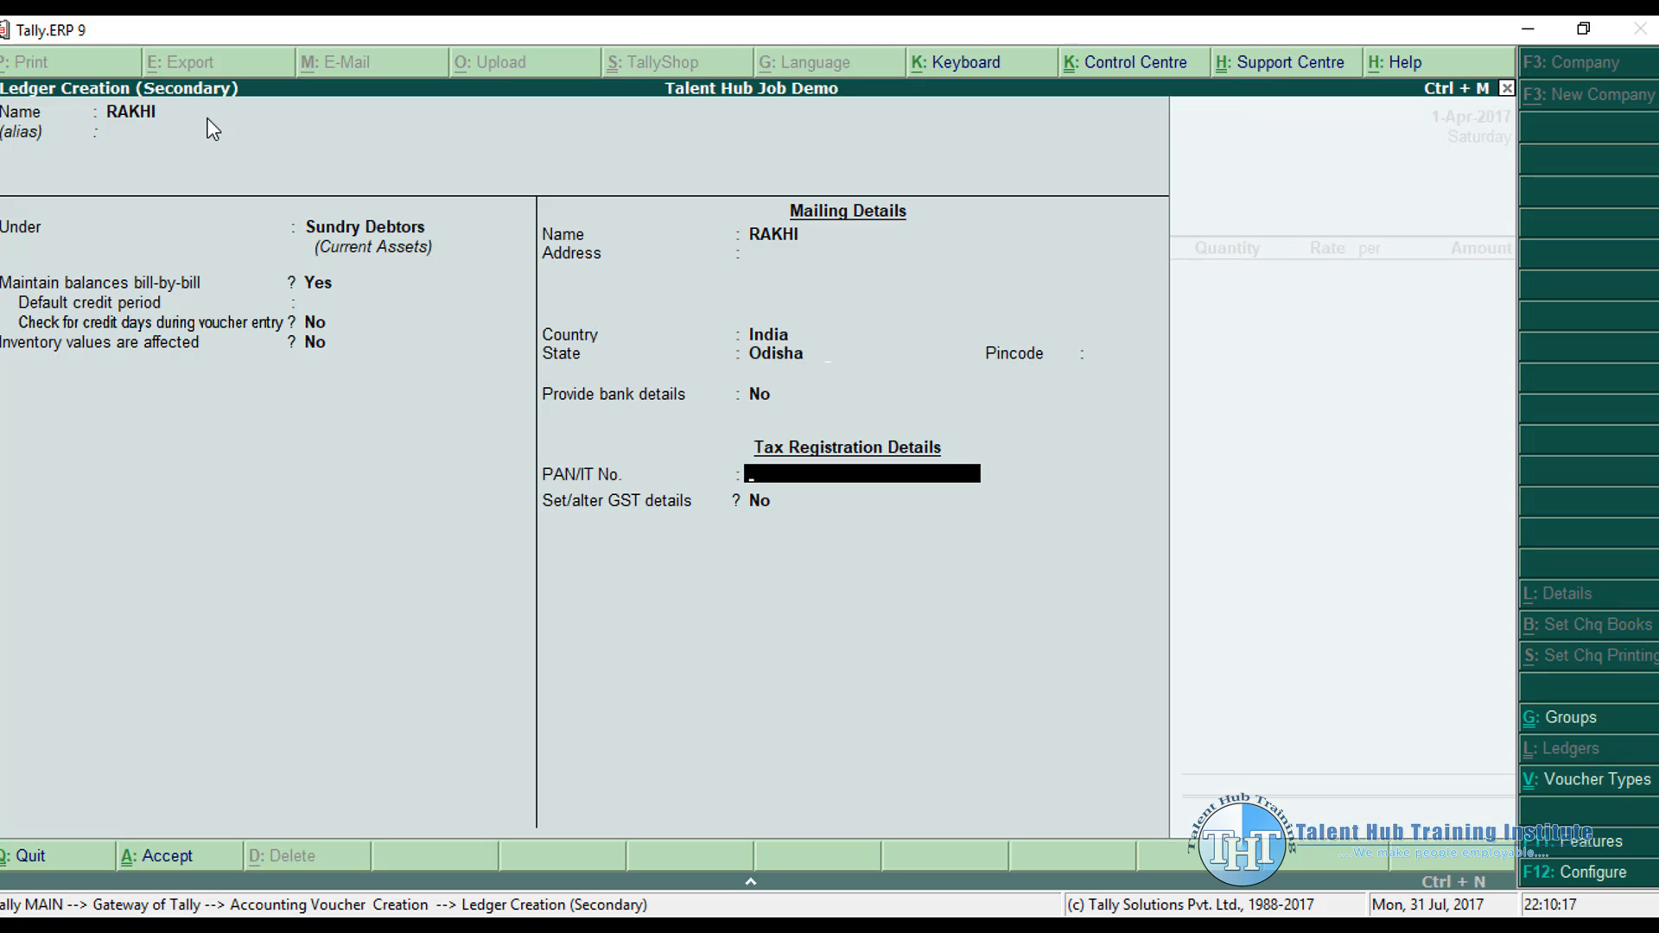
{"action": "key", "text": "Return"}
{"action": "key", "text": "Return"}
{"action": "key", "text": "Return"}
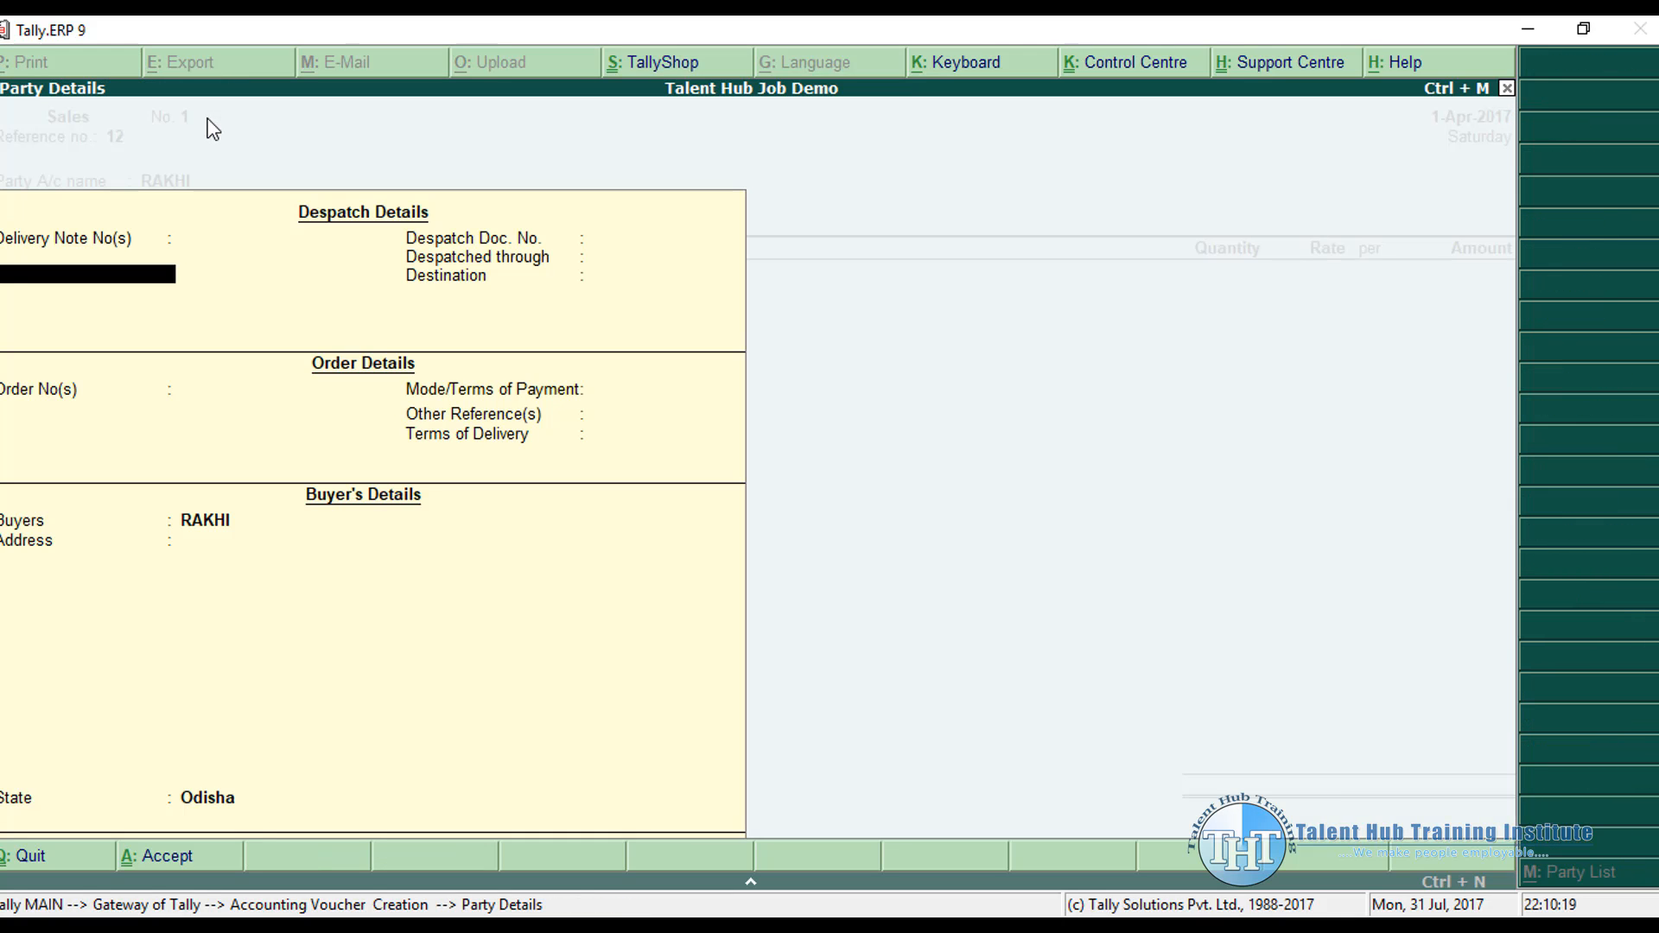
Step: Leave the despatch and order details blank and accept the buyer's details for the sales voucher
{"action": "key", "text": "Return"}
{"action": "key", "text": "Return"}
{"action": "key", "text": "Return"}
{"action": "key", "text": "Return"}
{"action": "key", "text": "Return"}
{"action": "key", "text": "Return"}
{"action": "key", "text": "Return"}
{"action": "key", "text": "Return"}
{"action": "key", "text": "Return"}
{"action": "key", "text": "Return"}
{"action": "key", "text": "Return"}
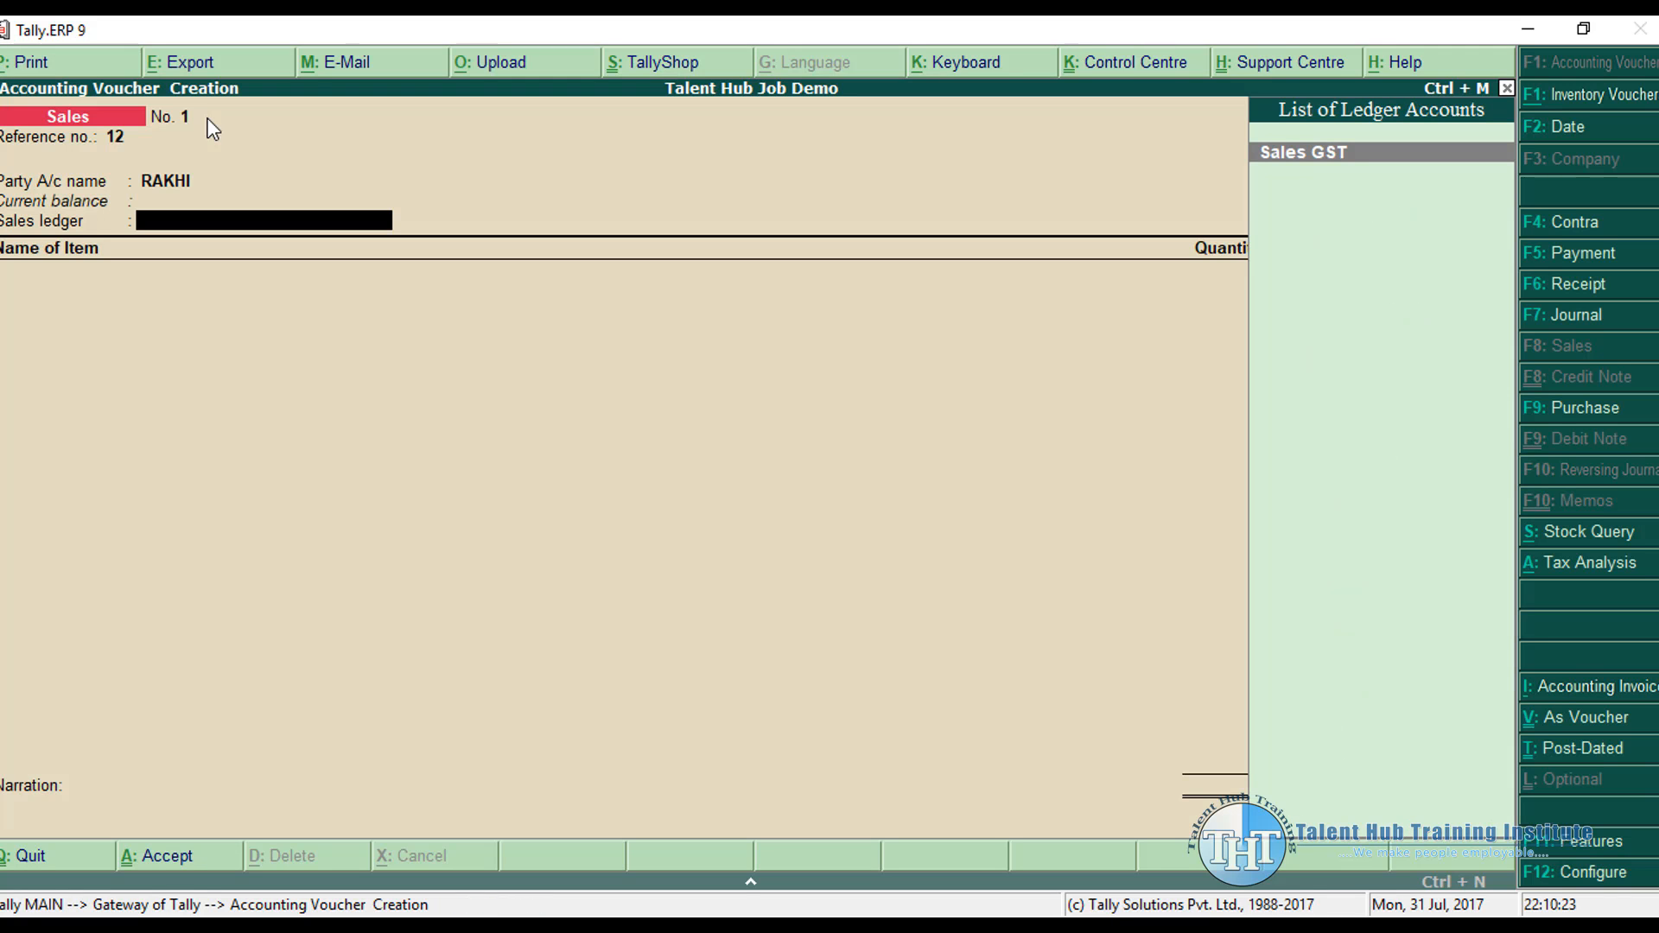
Step: Use Sales GST as the sales ledger and, checking the exercise document, add Oppo Mobile as the item sold
{"action": "key", "text": "Return"}
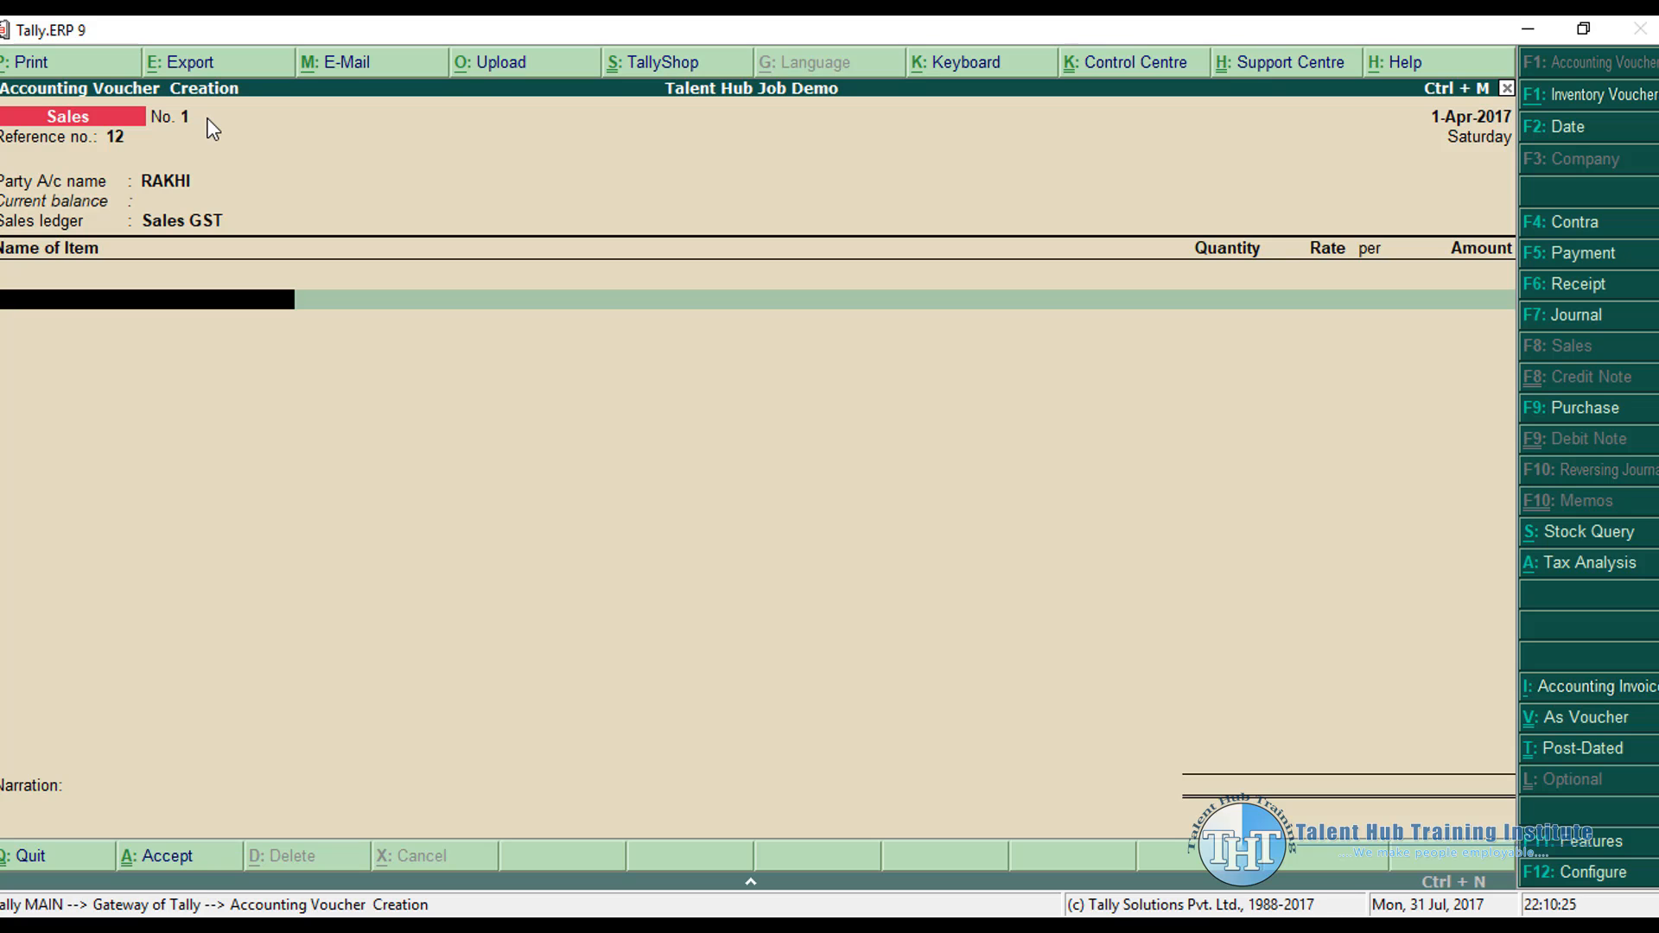
{"action": "type", "text": "o"}
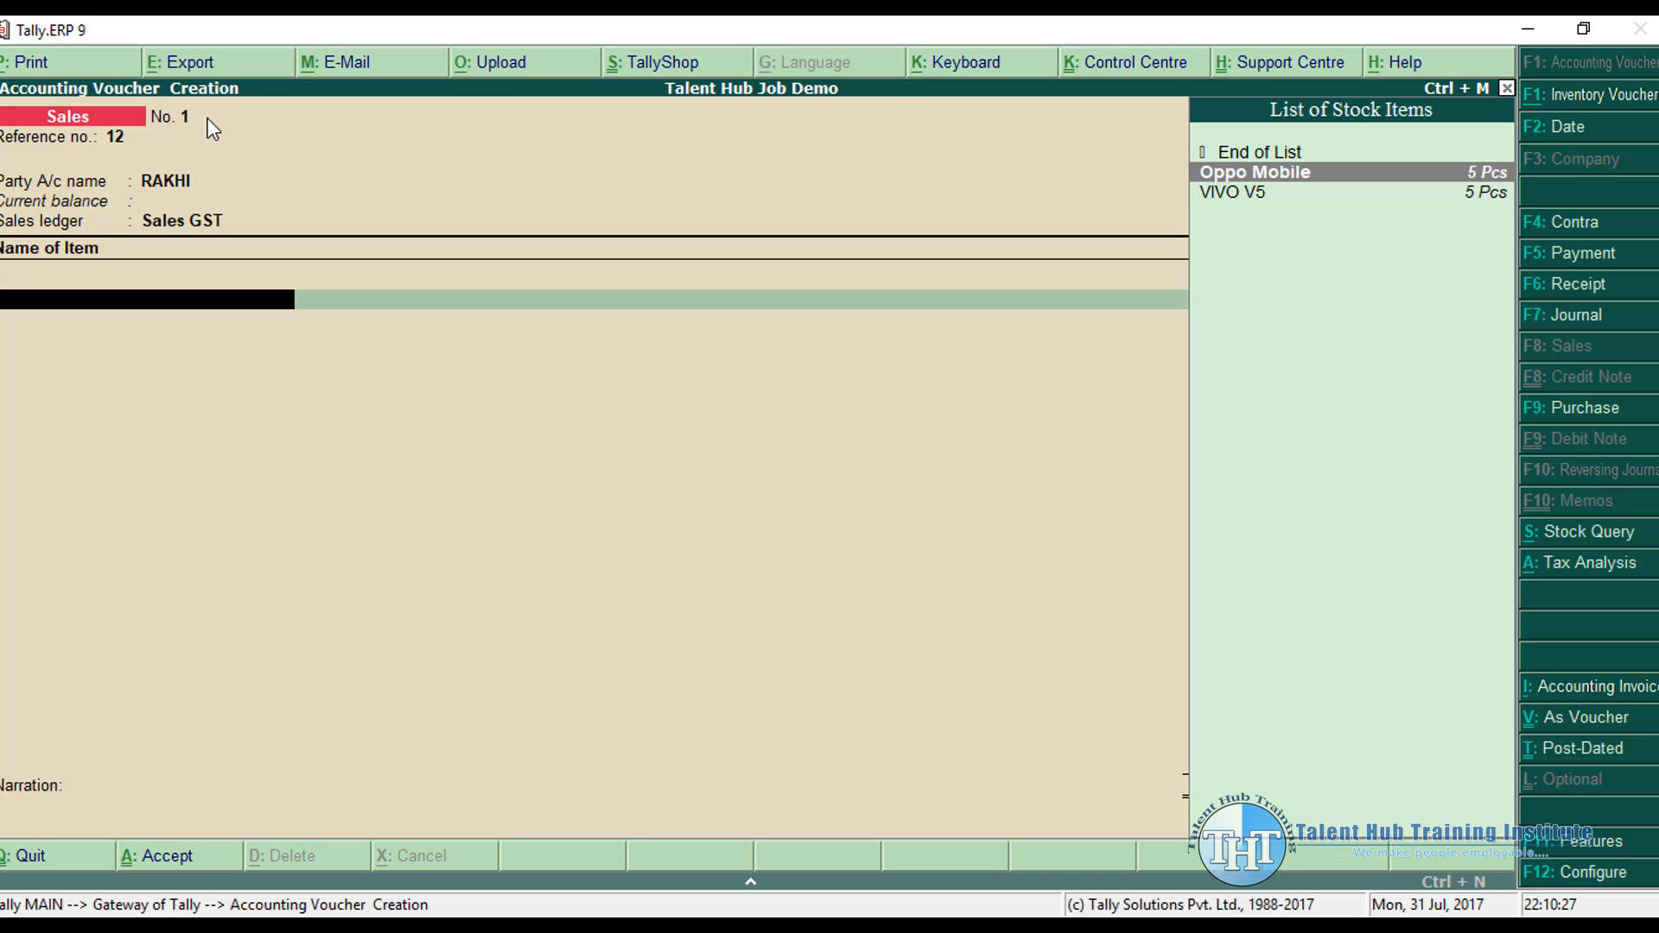
{"action": "left_click", "coordinate": [803, 924]}
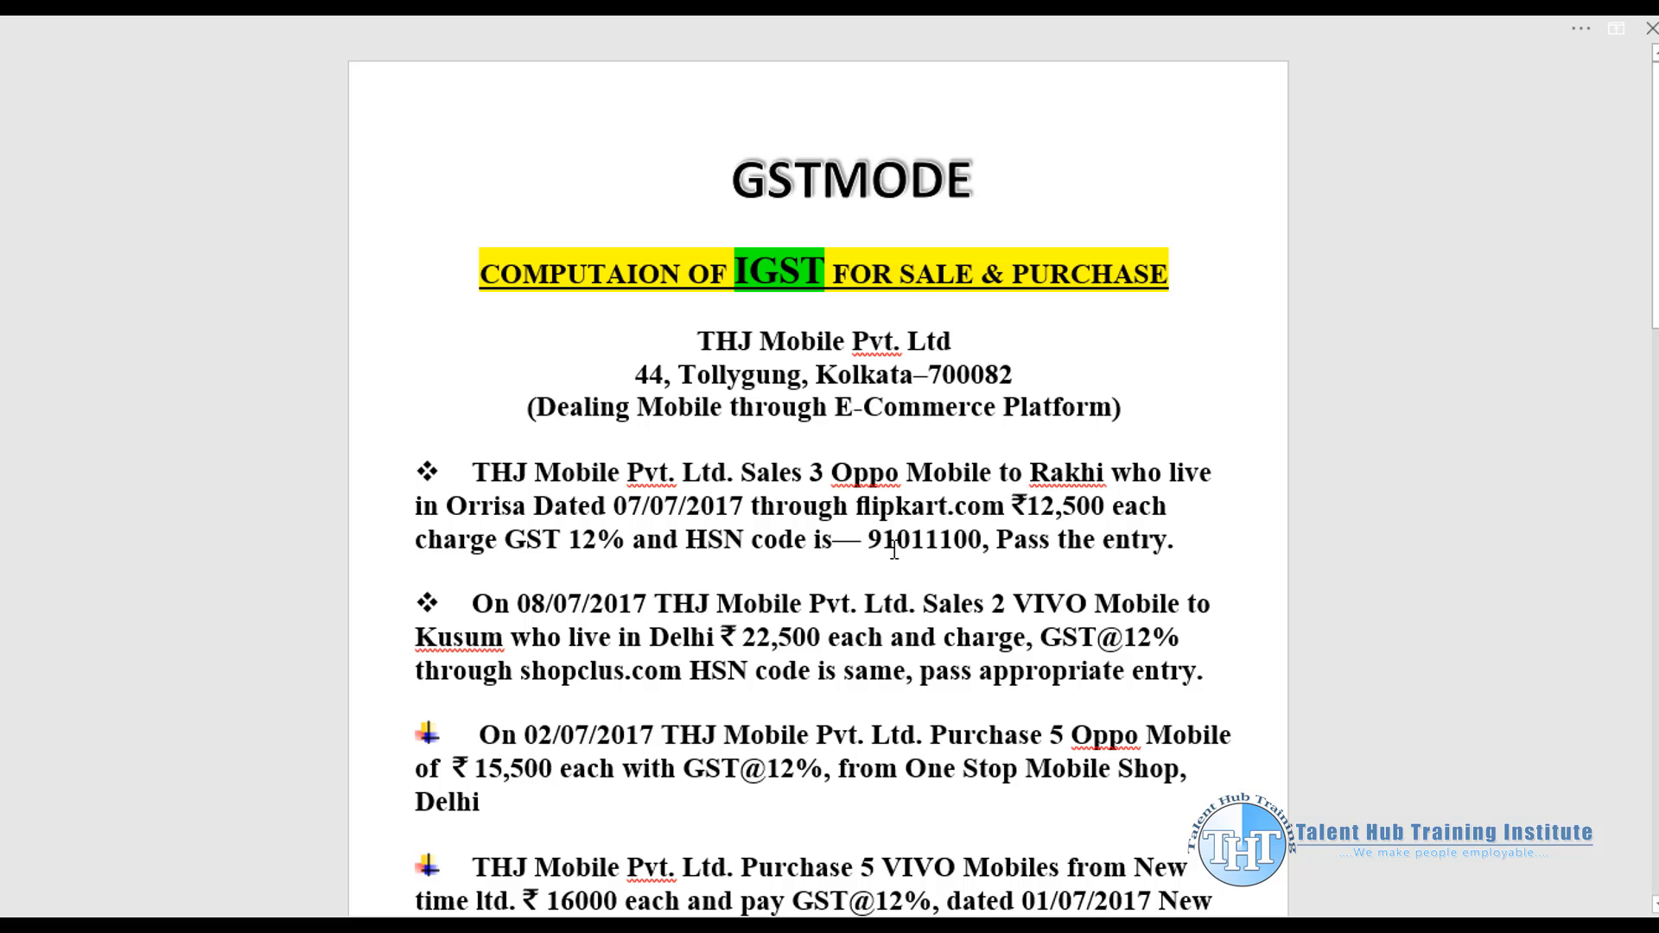
{"action": "left_click", "coordinate": [804, 922]}
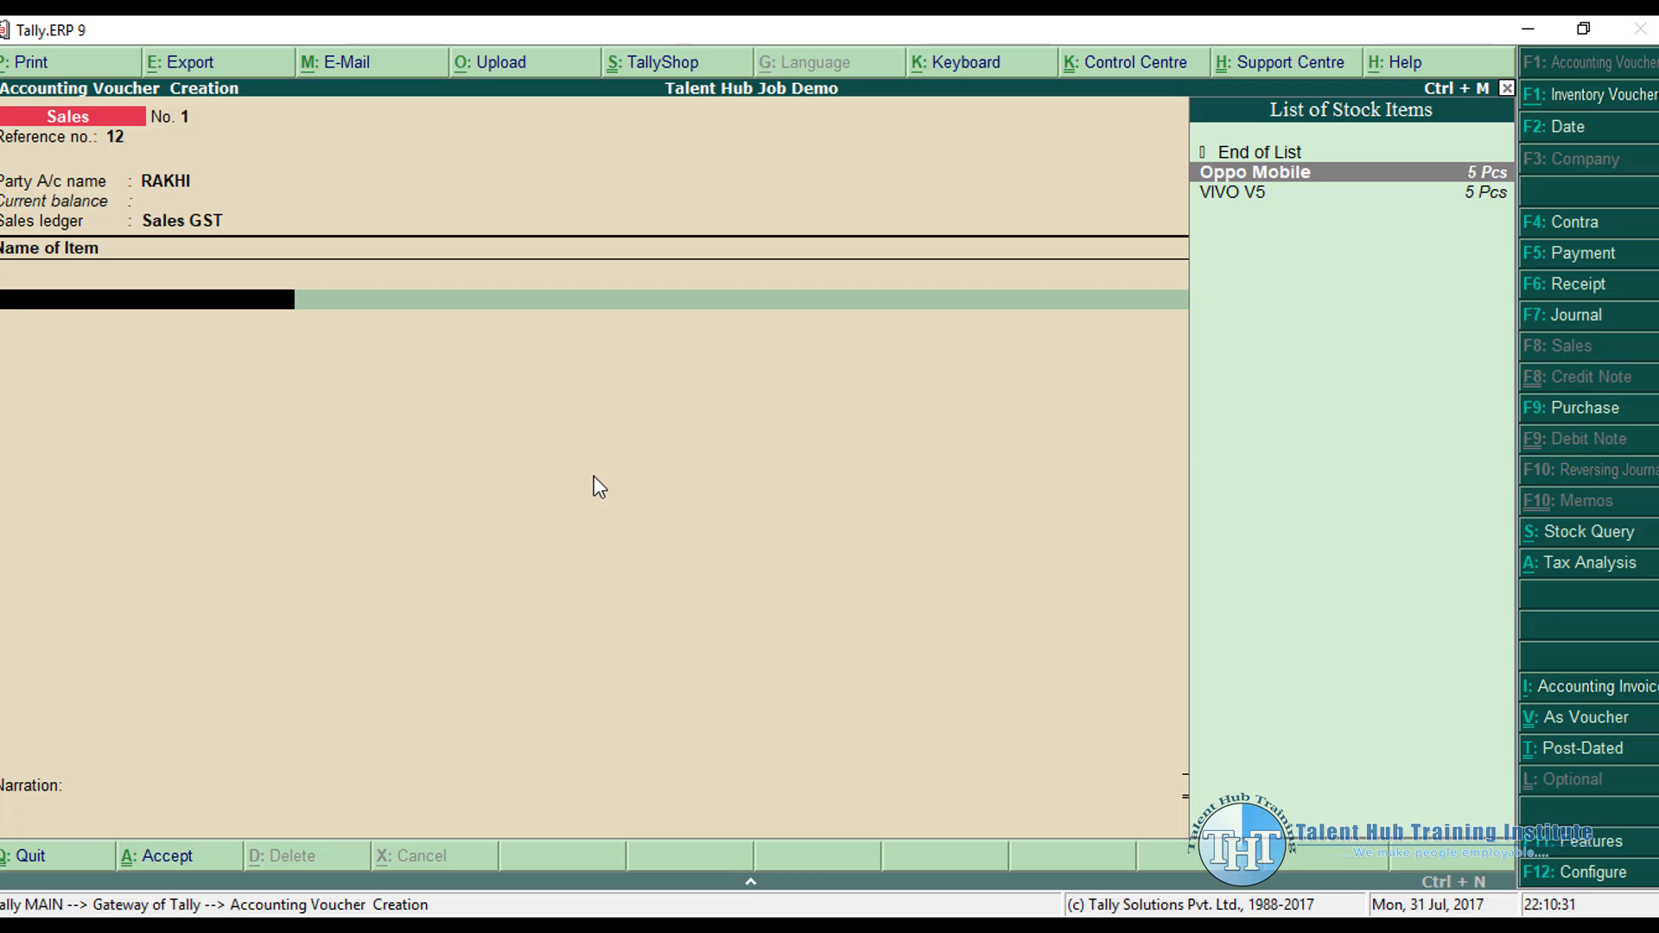
{"action": "key", "text": "Return"}
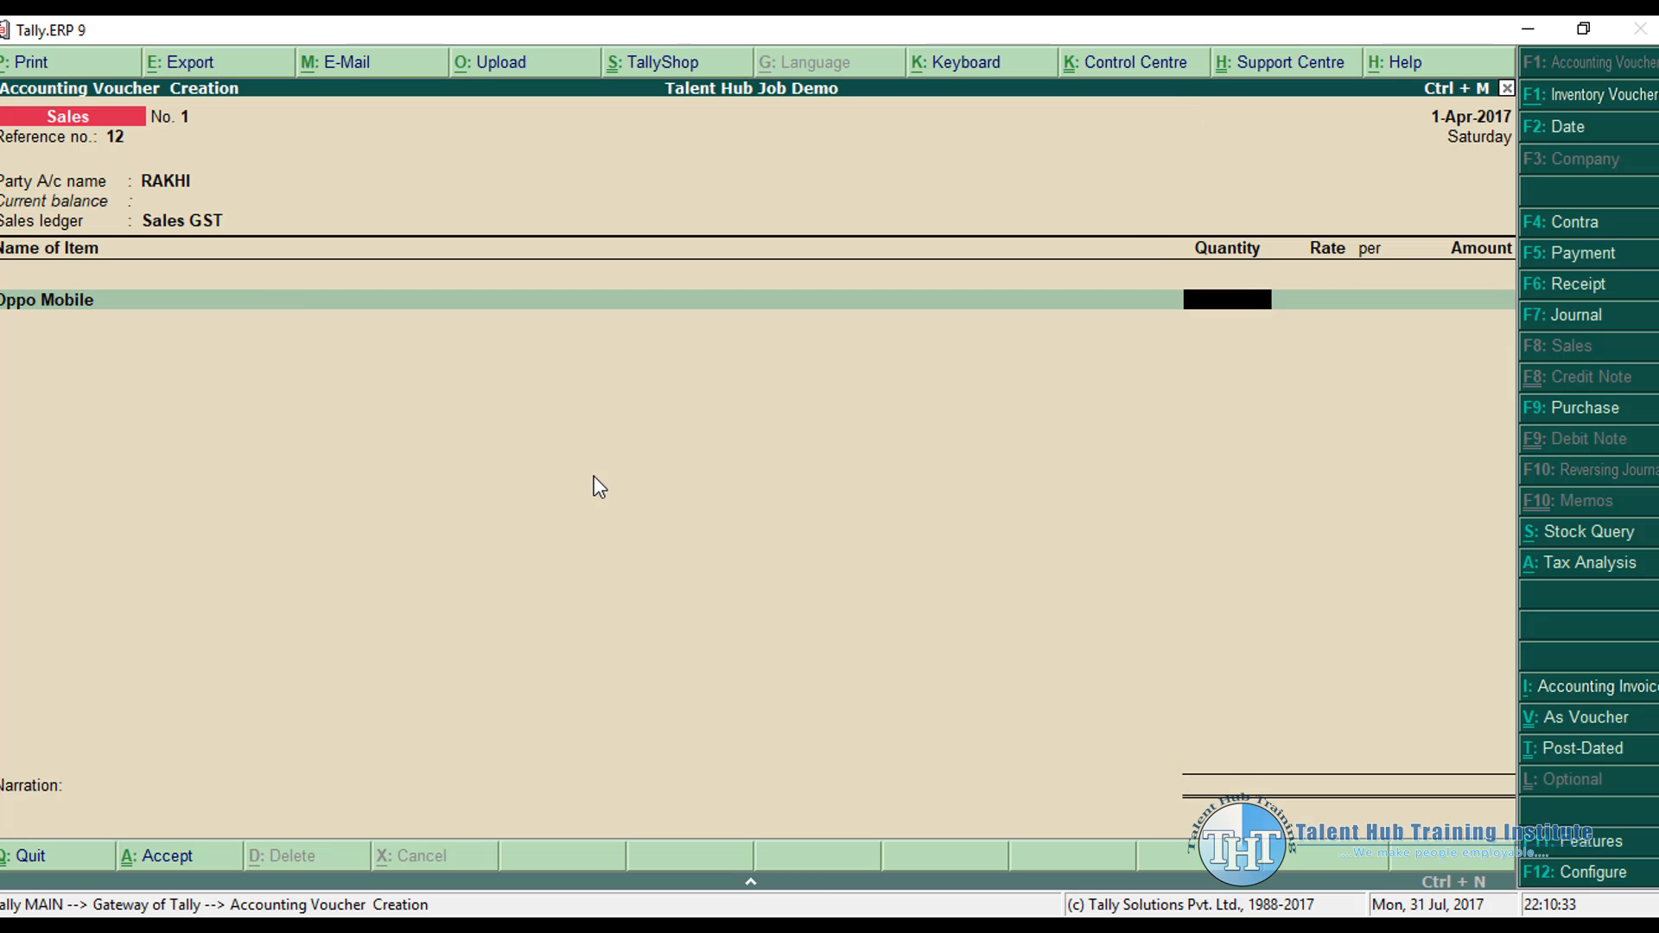
Step: Enter 3 Pcs of Oppo Mobile at a rate of 22,500 per piece and end the sales voucher's item list
{"action": "type", "text": "3"}
{"action": "key", "text": "Return"}
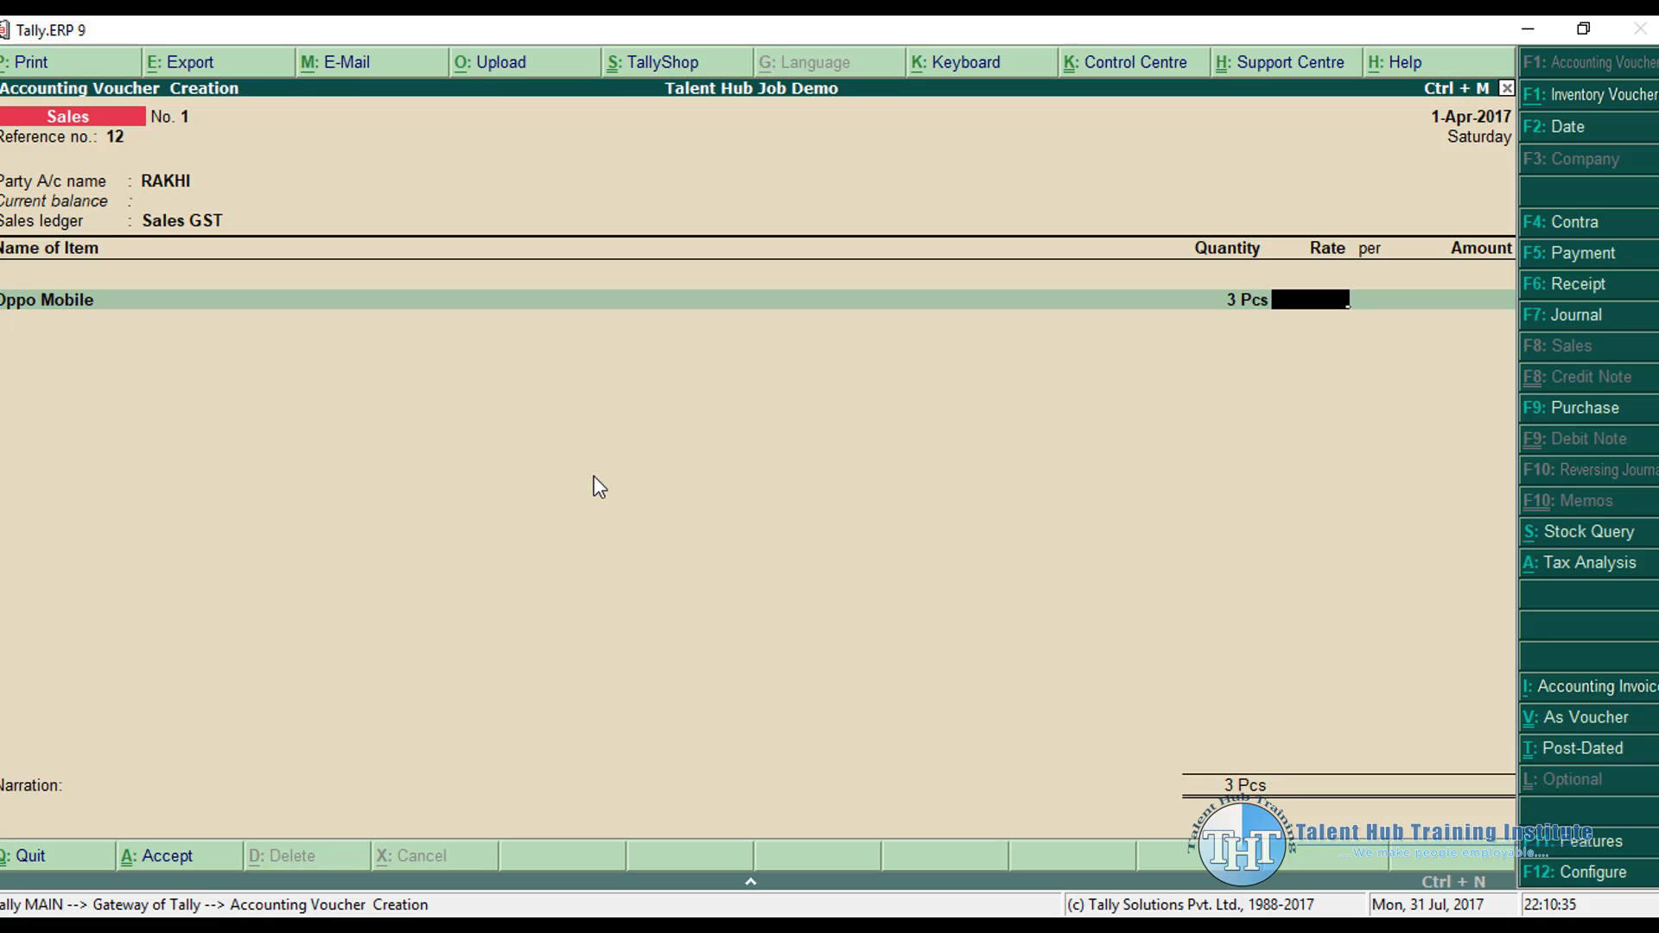
{"action": "type", "text": "22500"}
{"action": "key", "text": "Return"}
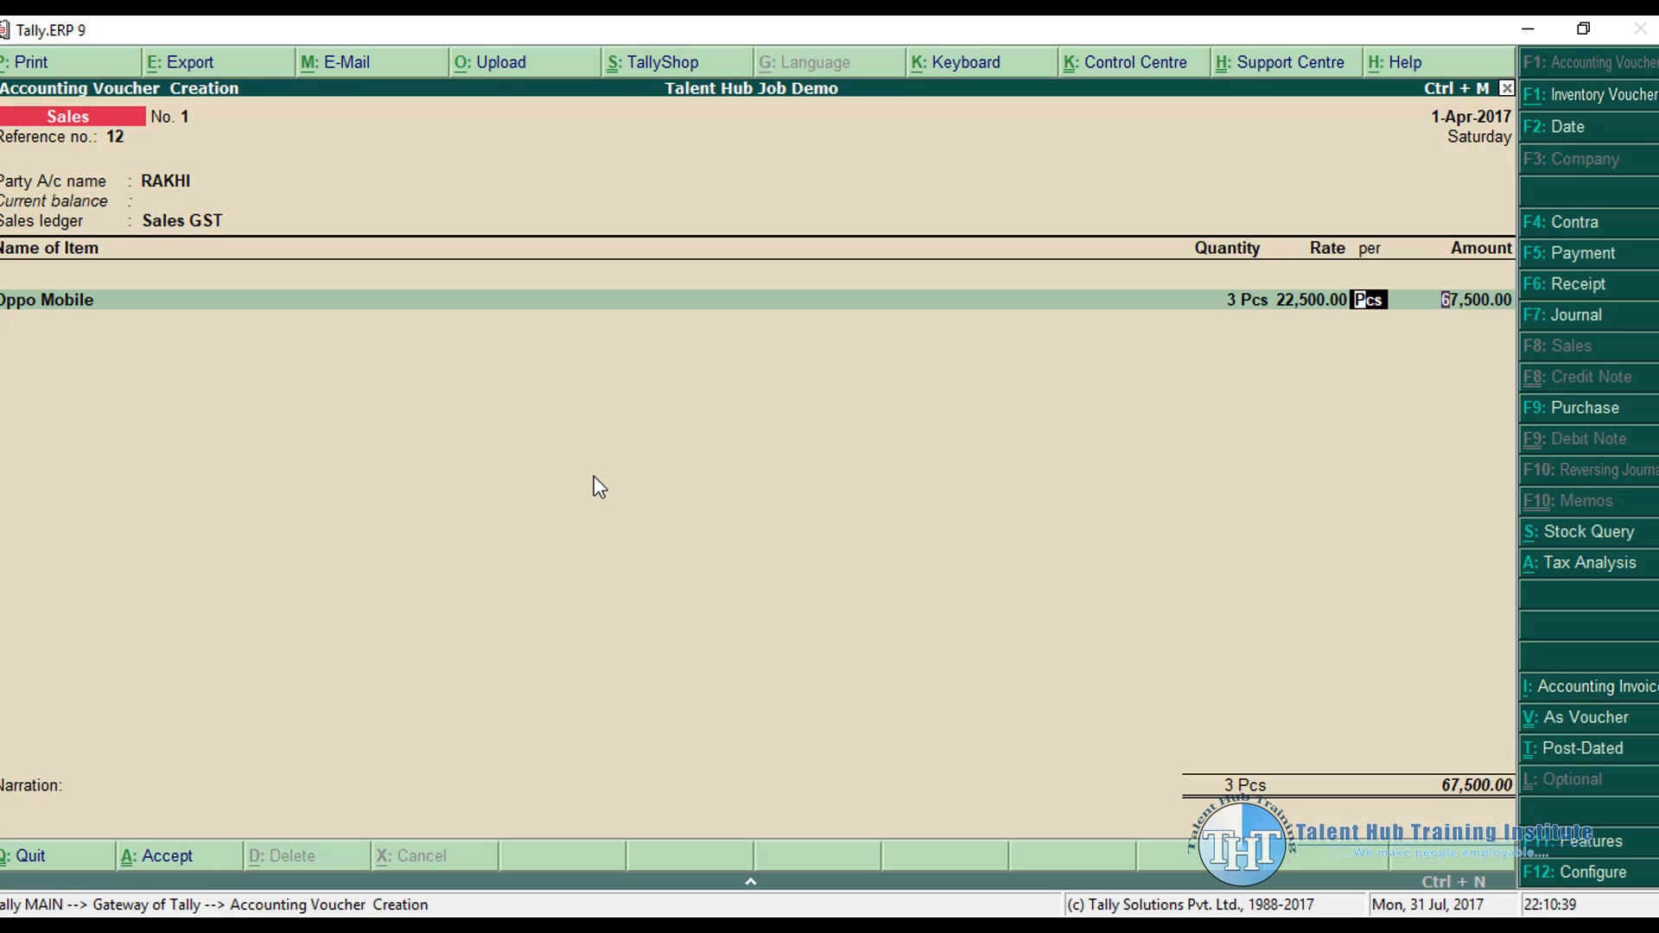
{"action": "key", "text": "Return"}
{"action": "key", "text": "Return"}
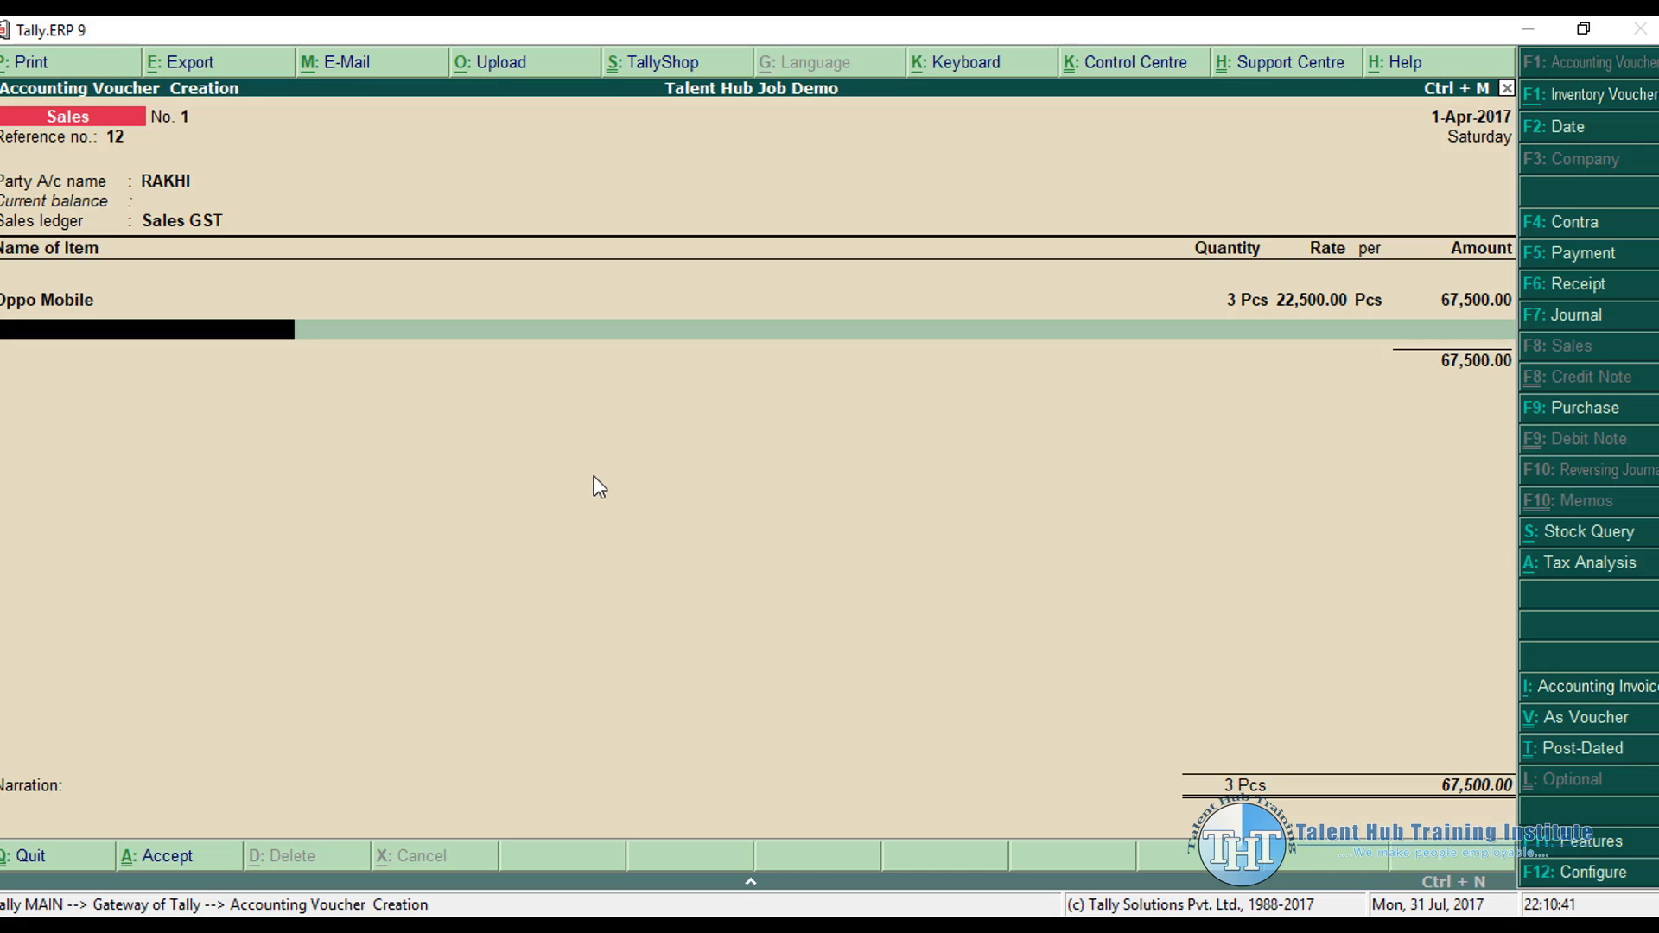
{"action": "key", "text": "Return"}
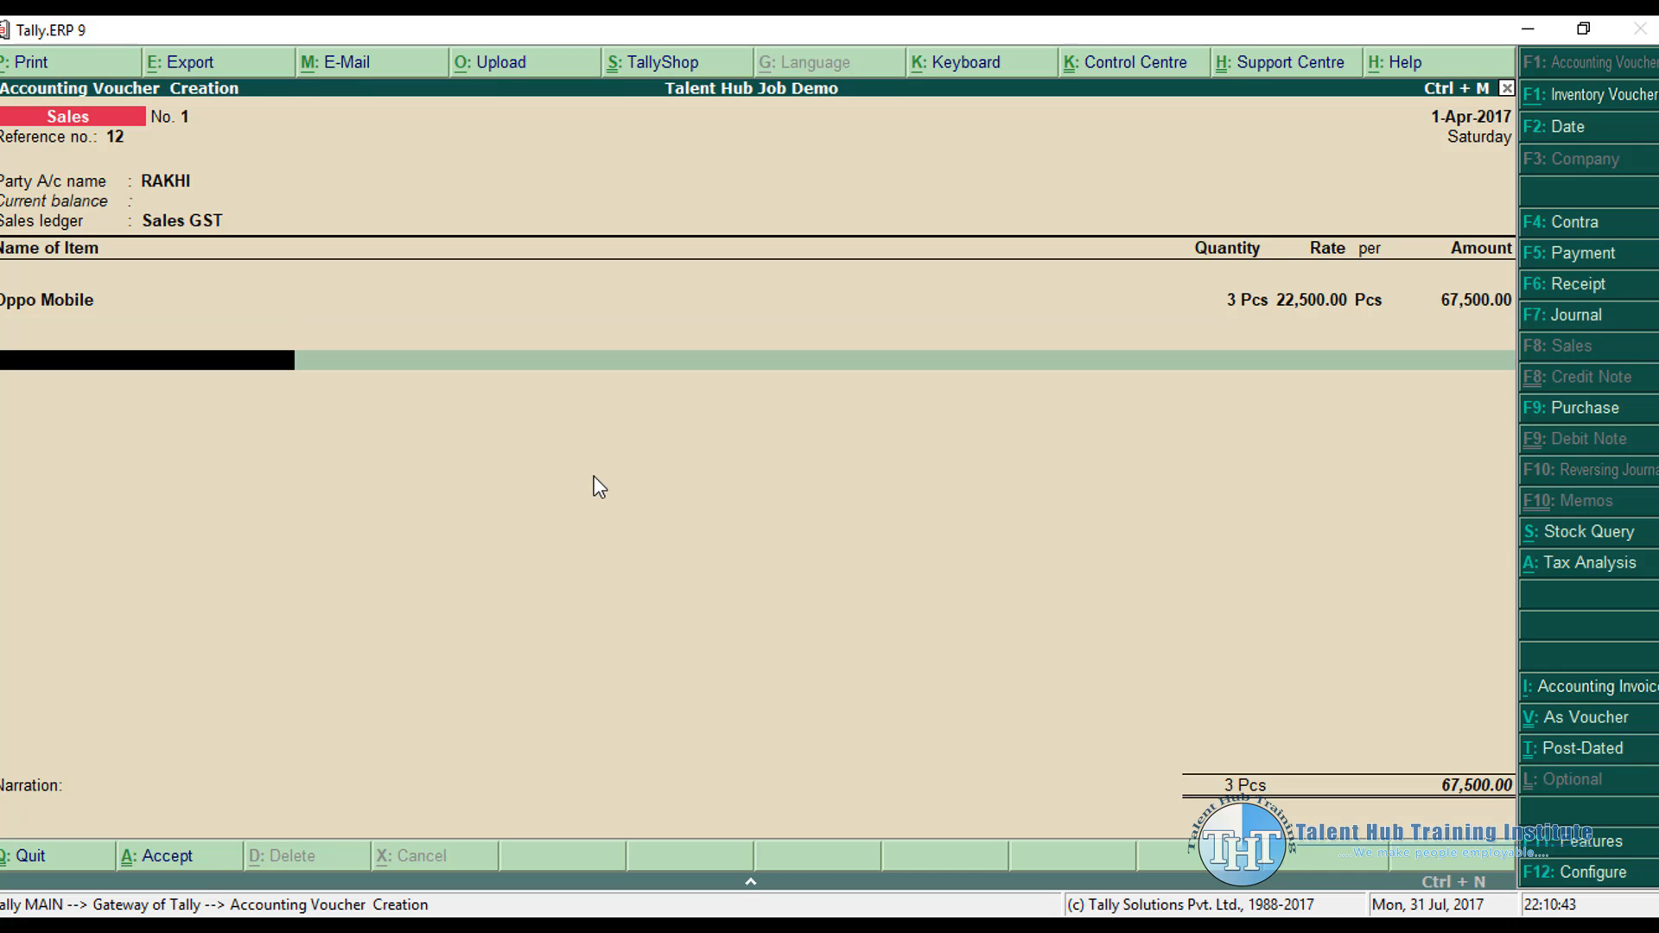
Step: Try to add the IGST ledger below the Oppo Mobile line, then end the ledger list without it
{"action": "type", "text": "g"}
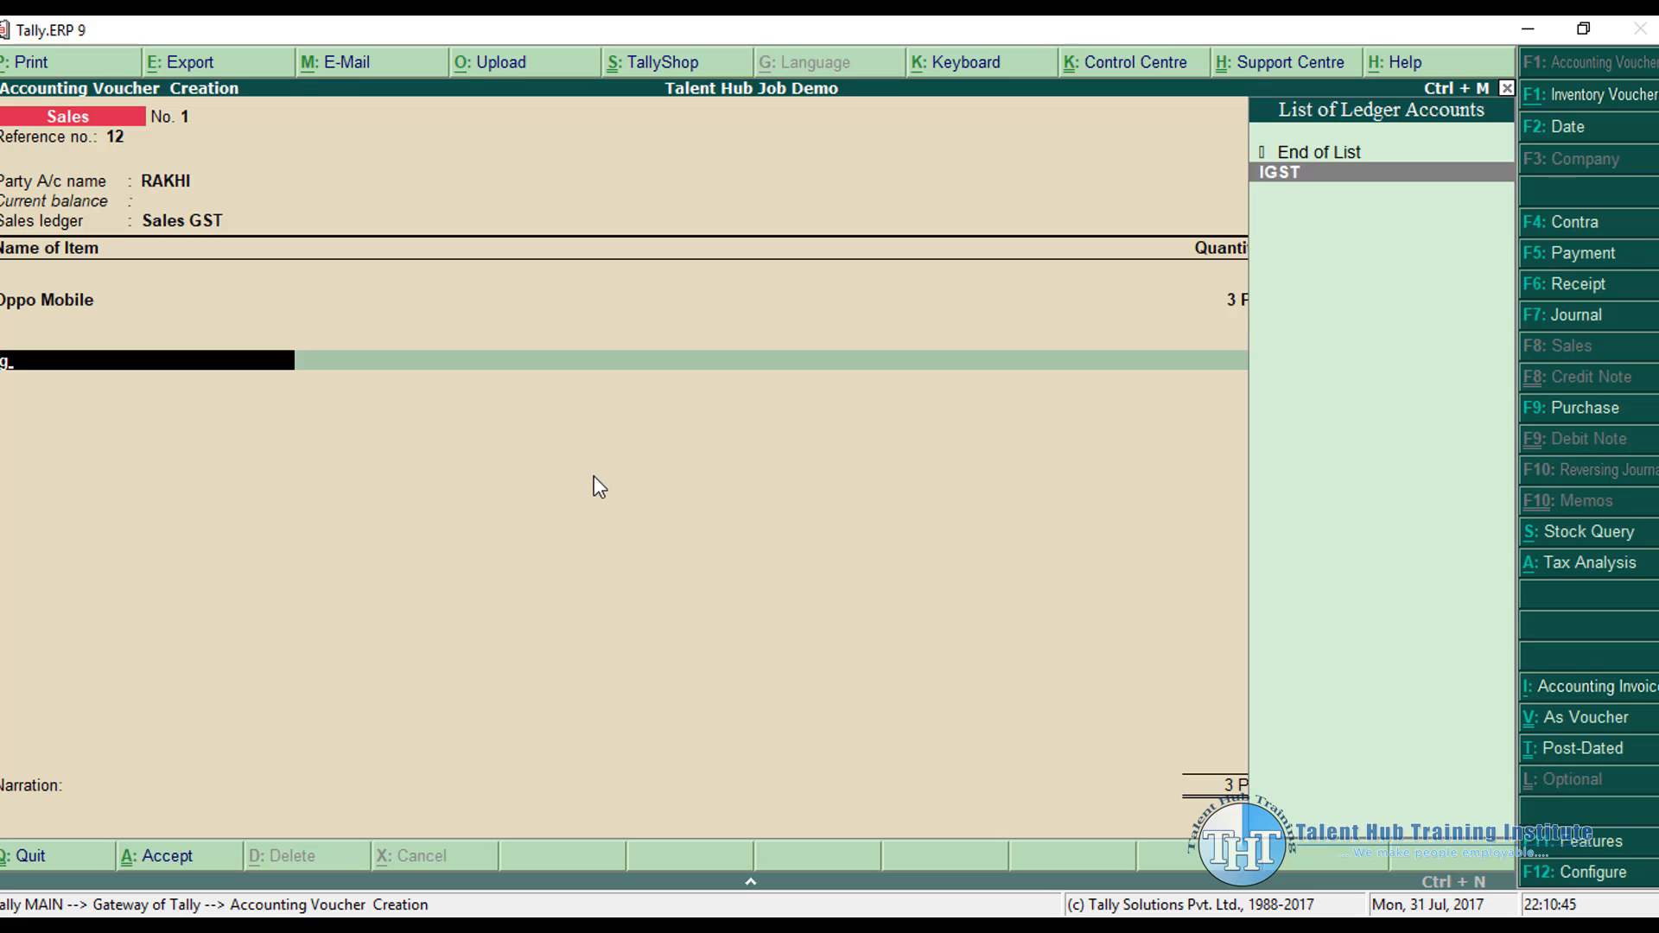
{"action": "key", "text": "Return"}
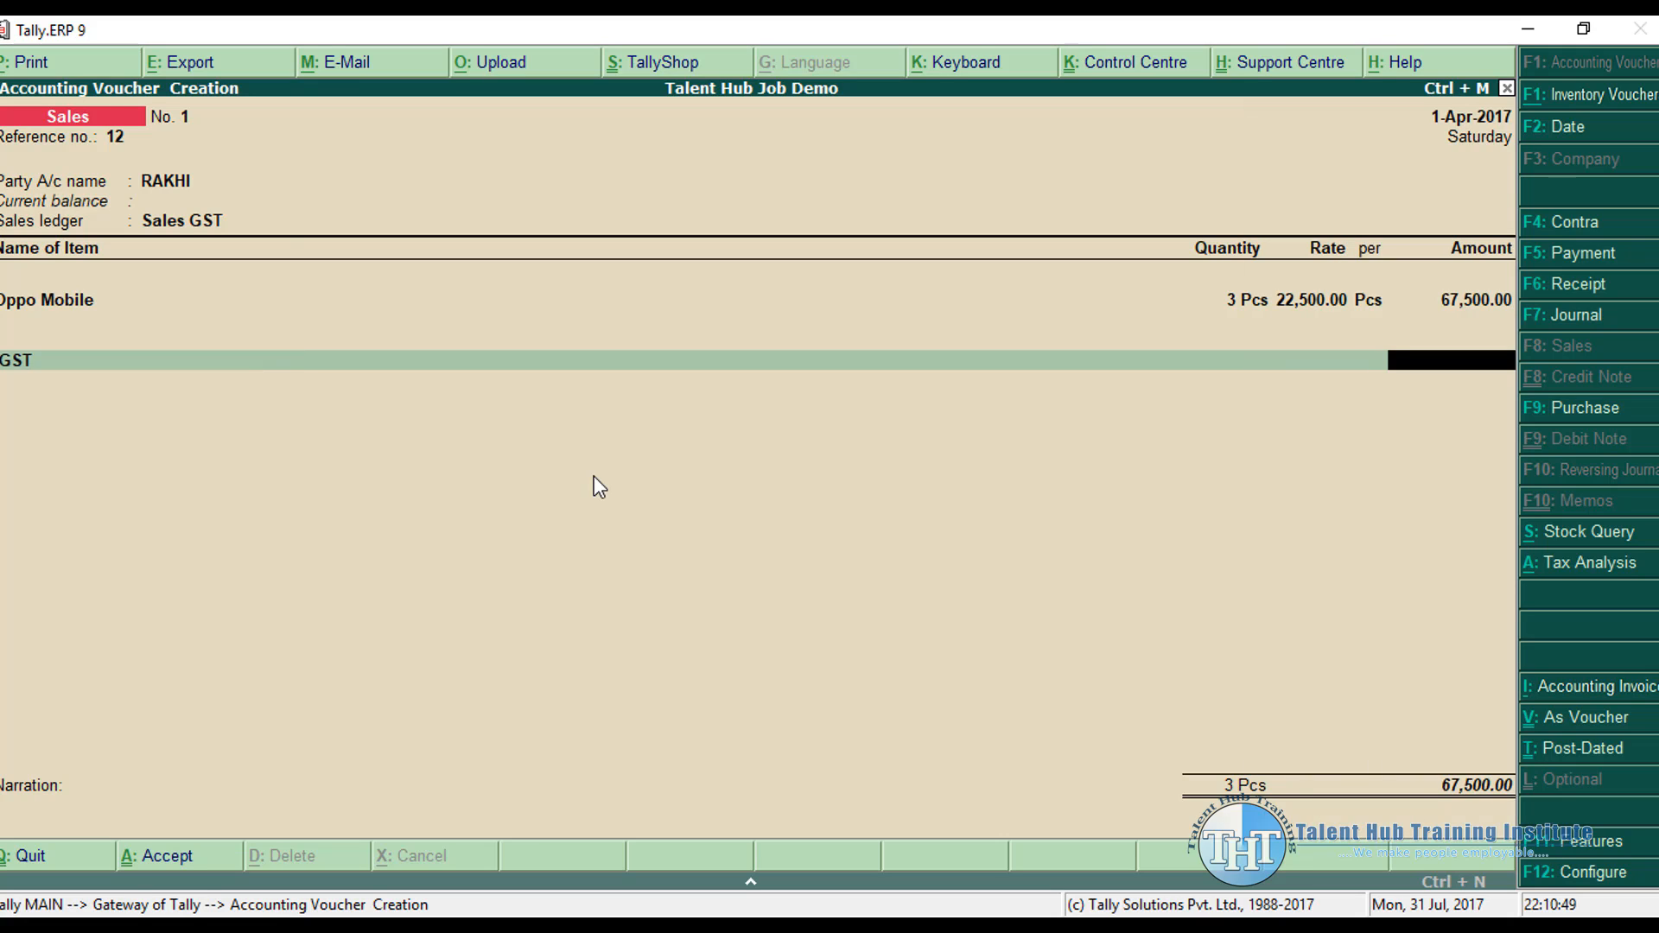
{"action": "key", "text": "BackSpace"}
{"action": "key", "text": "Up"}
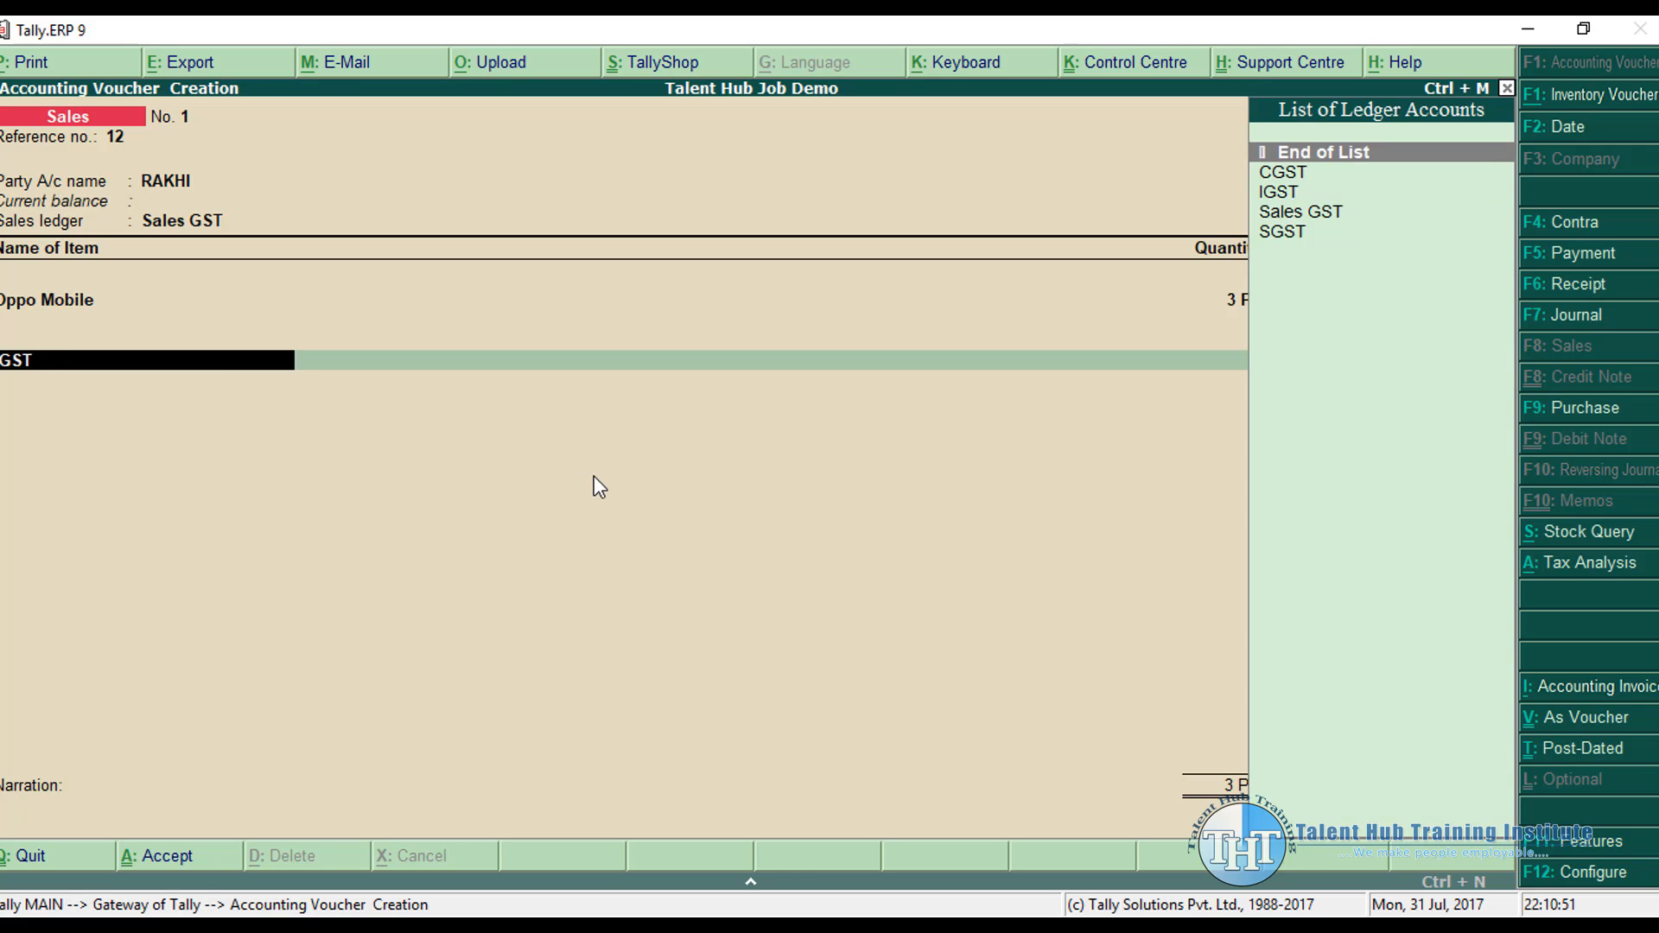
{"action": "key", "text": "Return"}
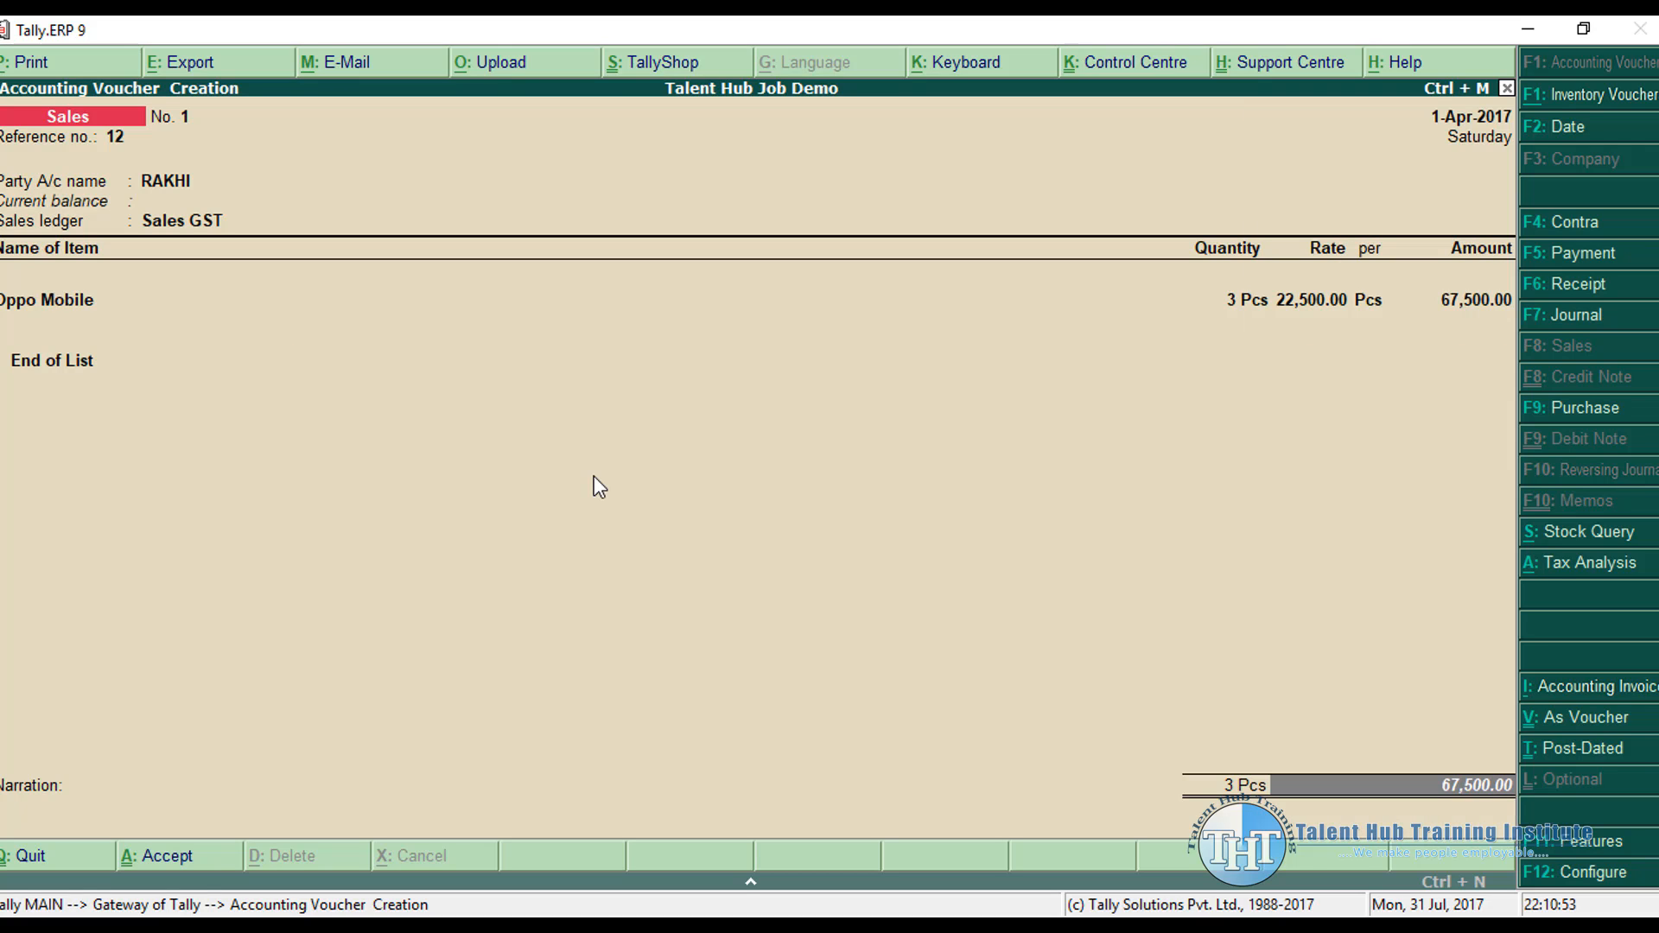
Step: Set the sales voucher's date to 1-7-2017
{"action": "key", "text": "F2"}
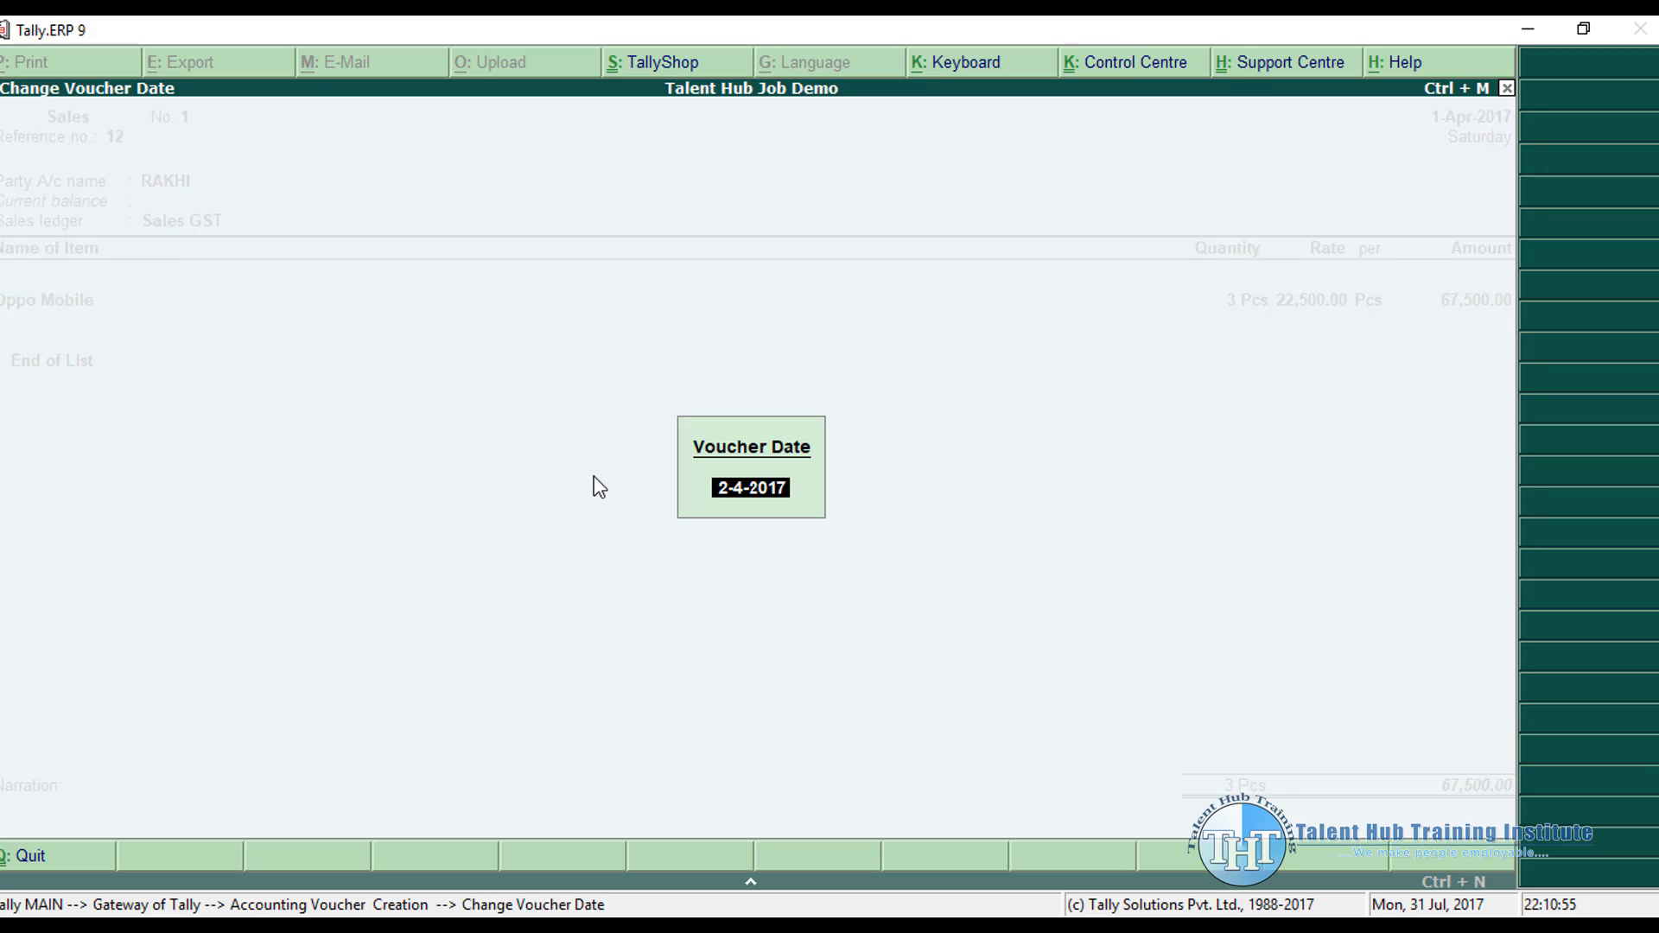
{"action": "type", "text": "7-7-2017"}
{"action": "key", "text": "BackSpace"}
{"action": "key", "text": "BackSpace"}
{"action": "key", "text": "BackSpace"}
{"action": "key", "text": "BackSpace"}
{"action": "key", "text": "BackSpace"}
{"action": "key", "text": "BackSpace"}
{"action": "key", "text": "BackSpace"}
{"action": "key", "text": "BackSpace"}
{"action": "type", "text": "1-7-2017"}
{"action": "key", "text": "Return"}
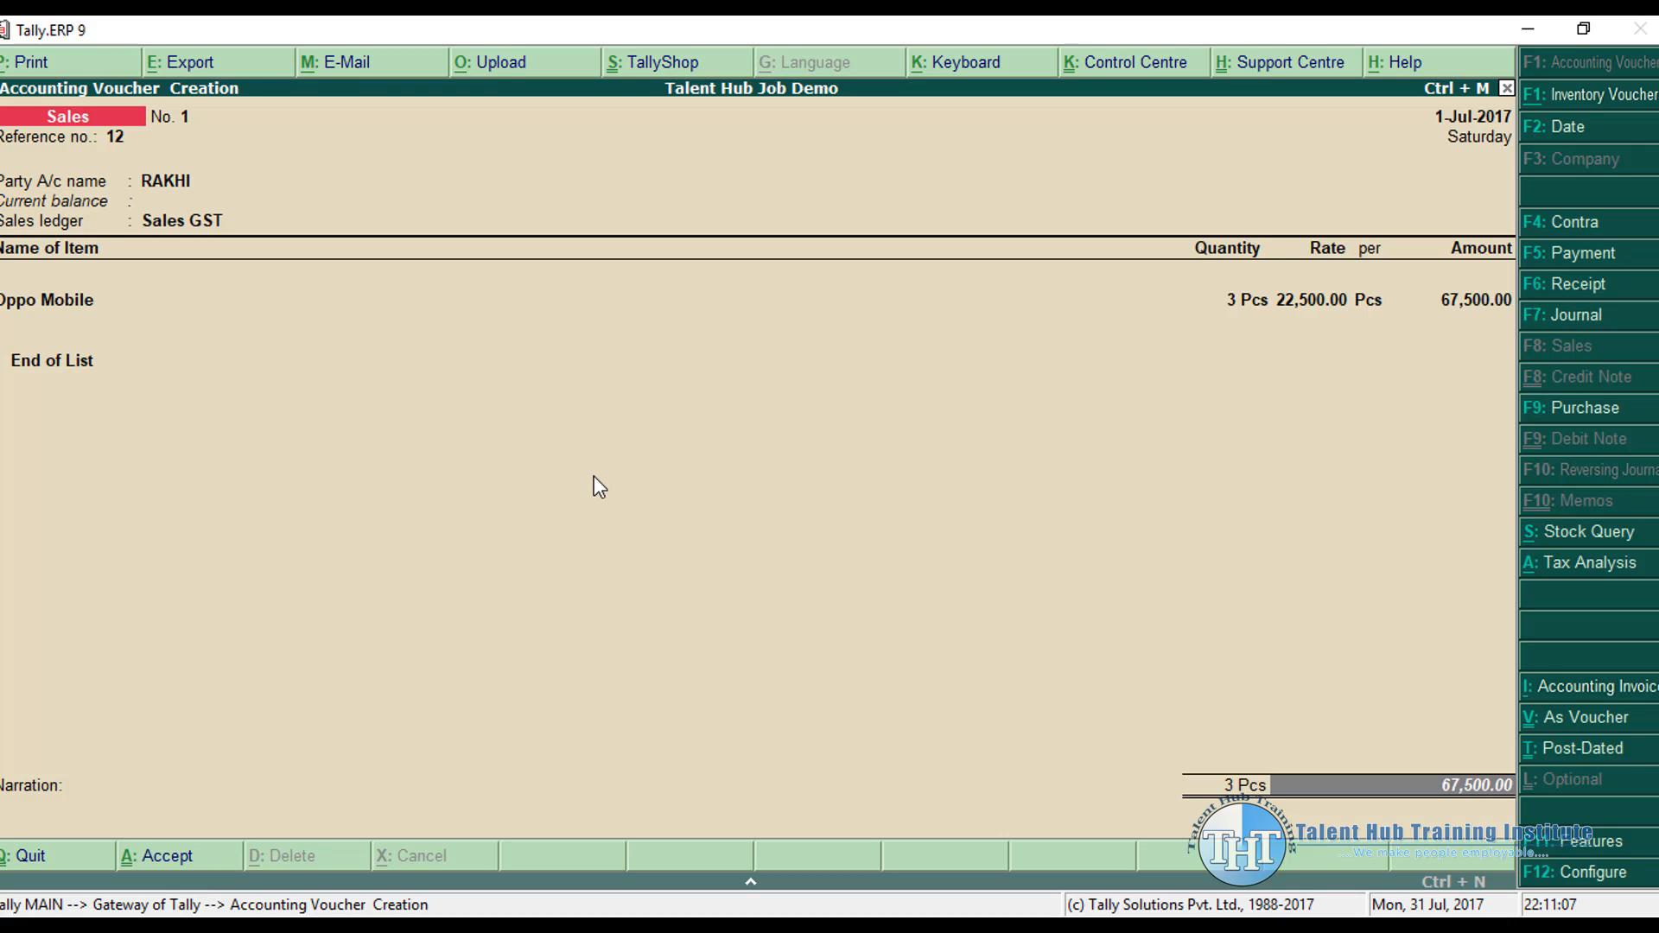
Step: Add the IGST ledger with its calculated tax amount to the sales voucher and save it without a narration
{"action": "key", "text": "Return"}
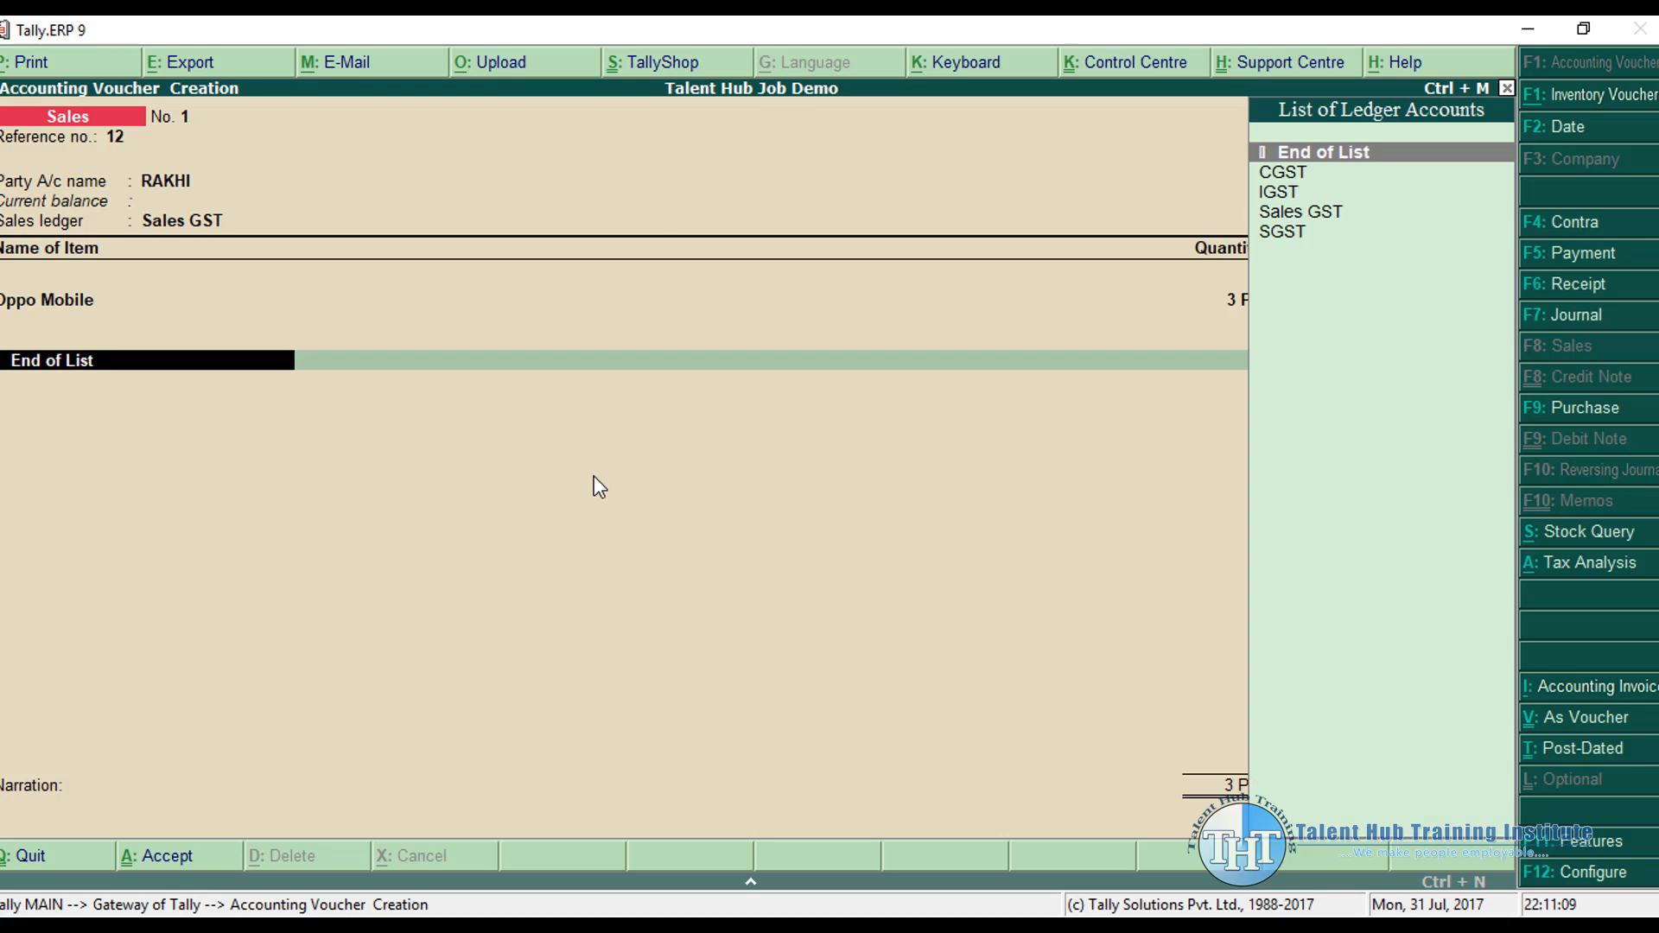
{"action": "key", "text": "Down"}
{"action": "key", "text": "Down"}
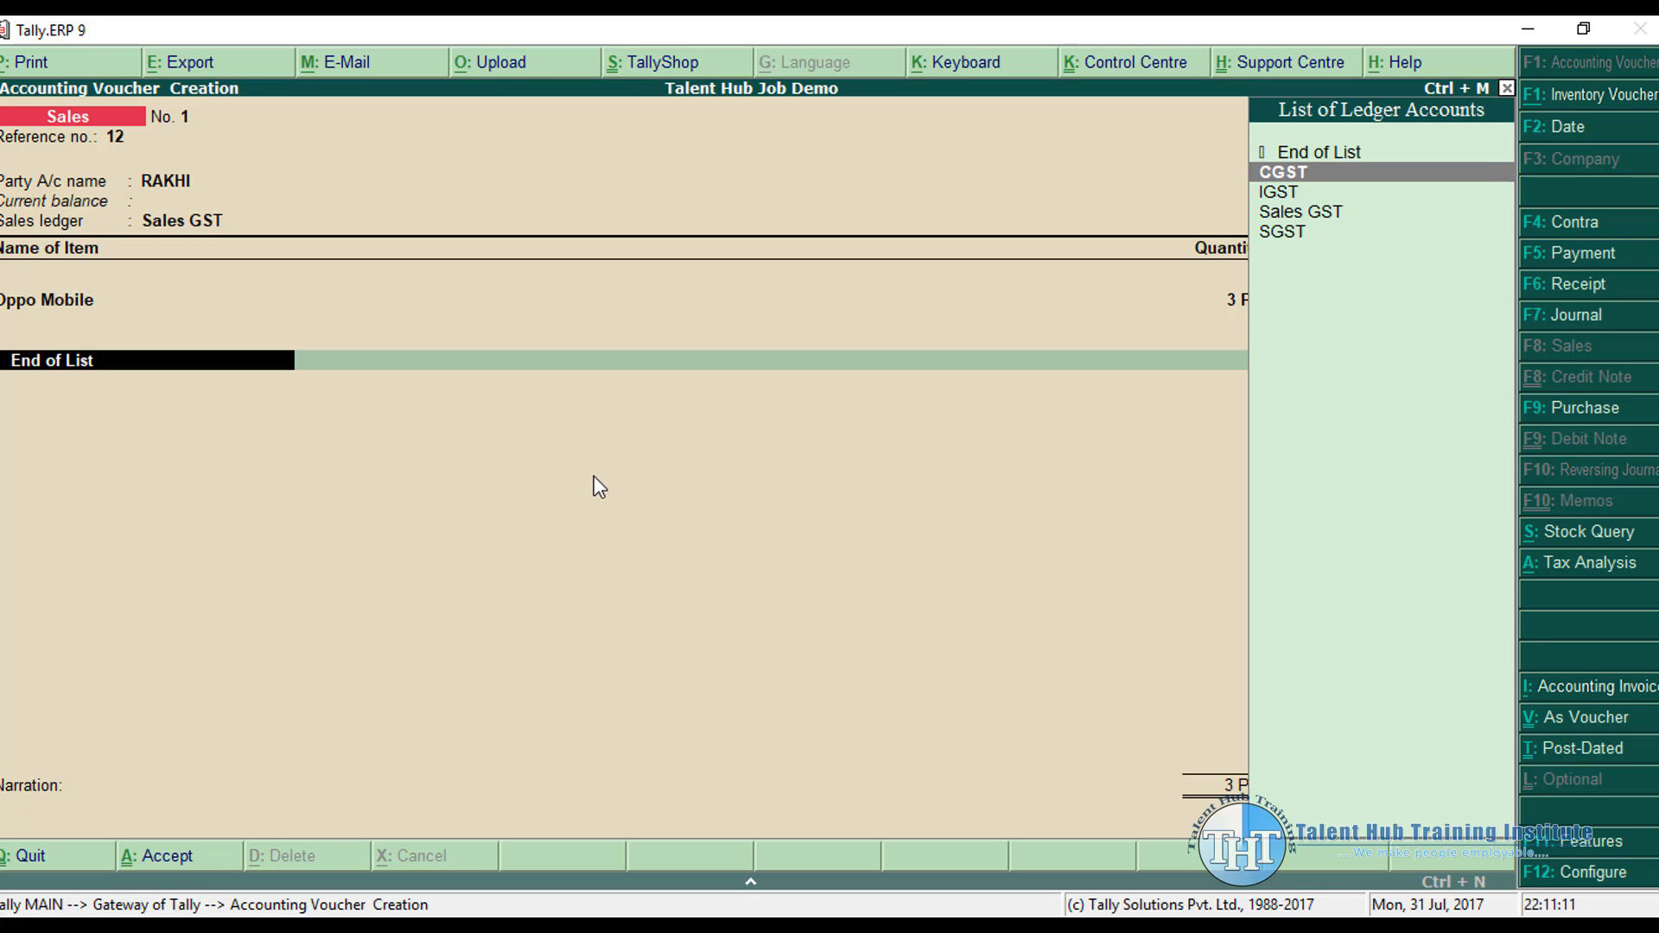
{"action": "key", "text": "Return"}
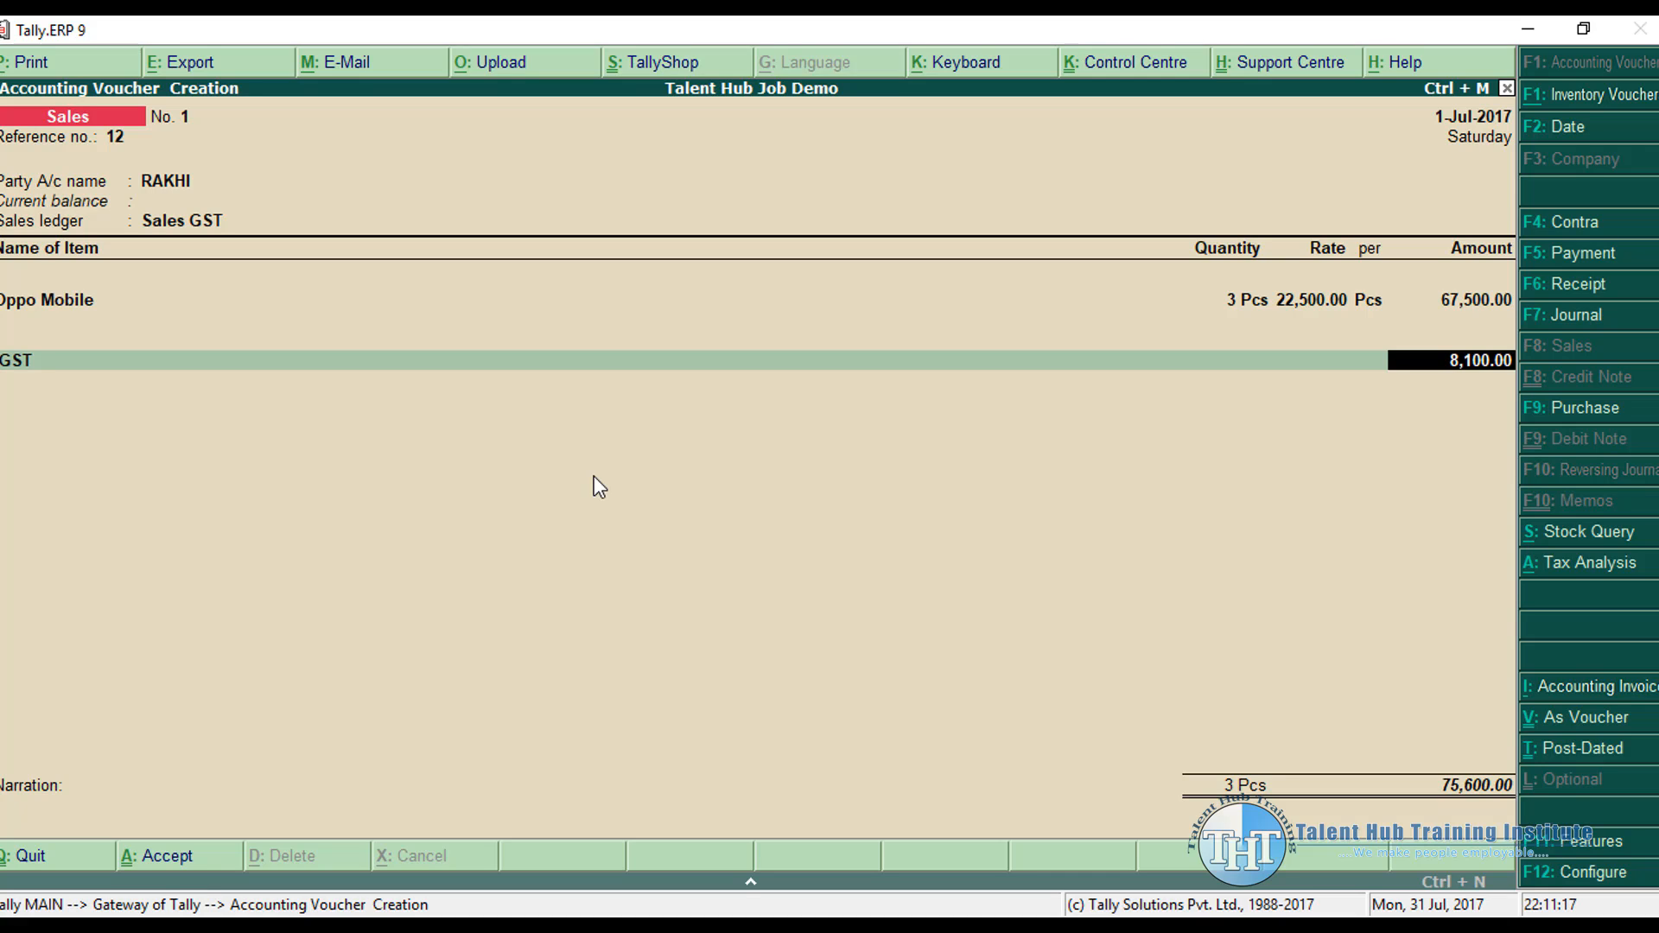
{"action": "key", "text": "Return"}
{"action": "key", "text": "Return"}
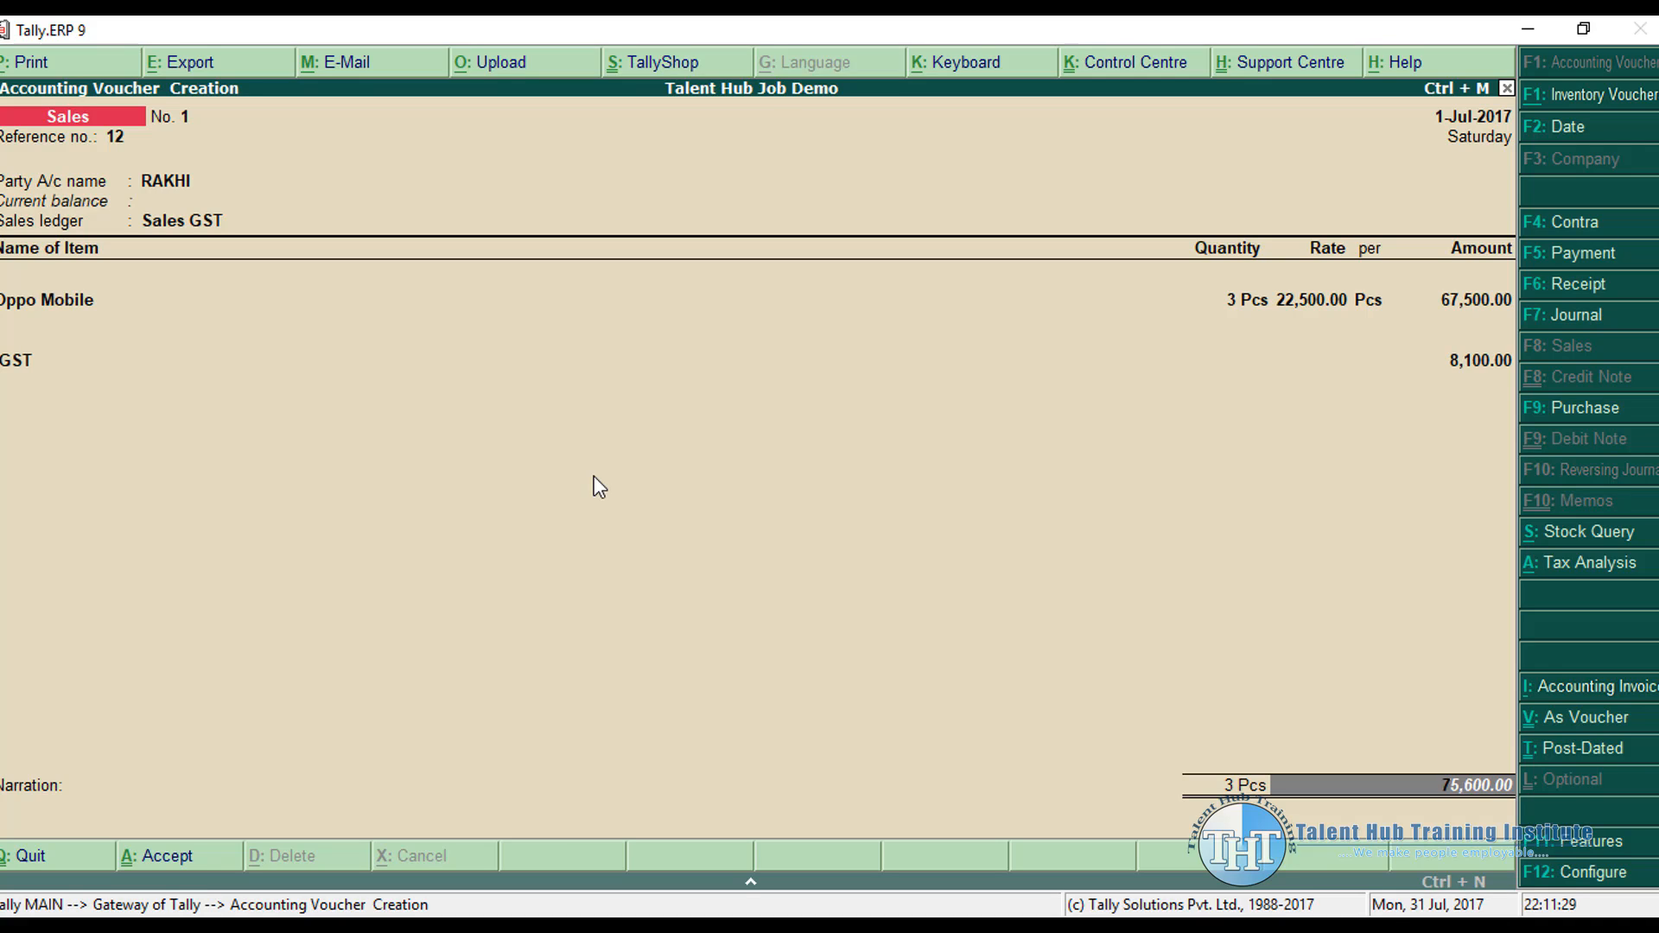
{"action": "key", "text": "Return"}
{"action": "key", "text": "Return"}
{"action": "key", "text": "y"}
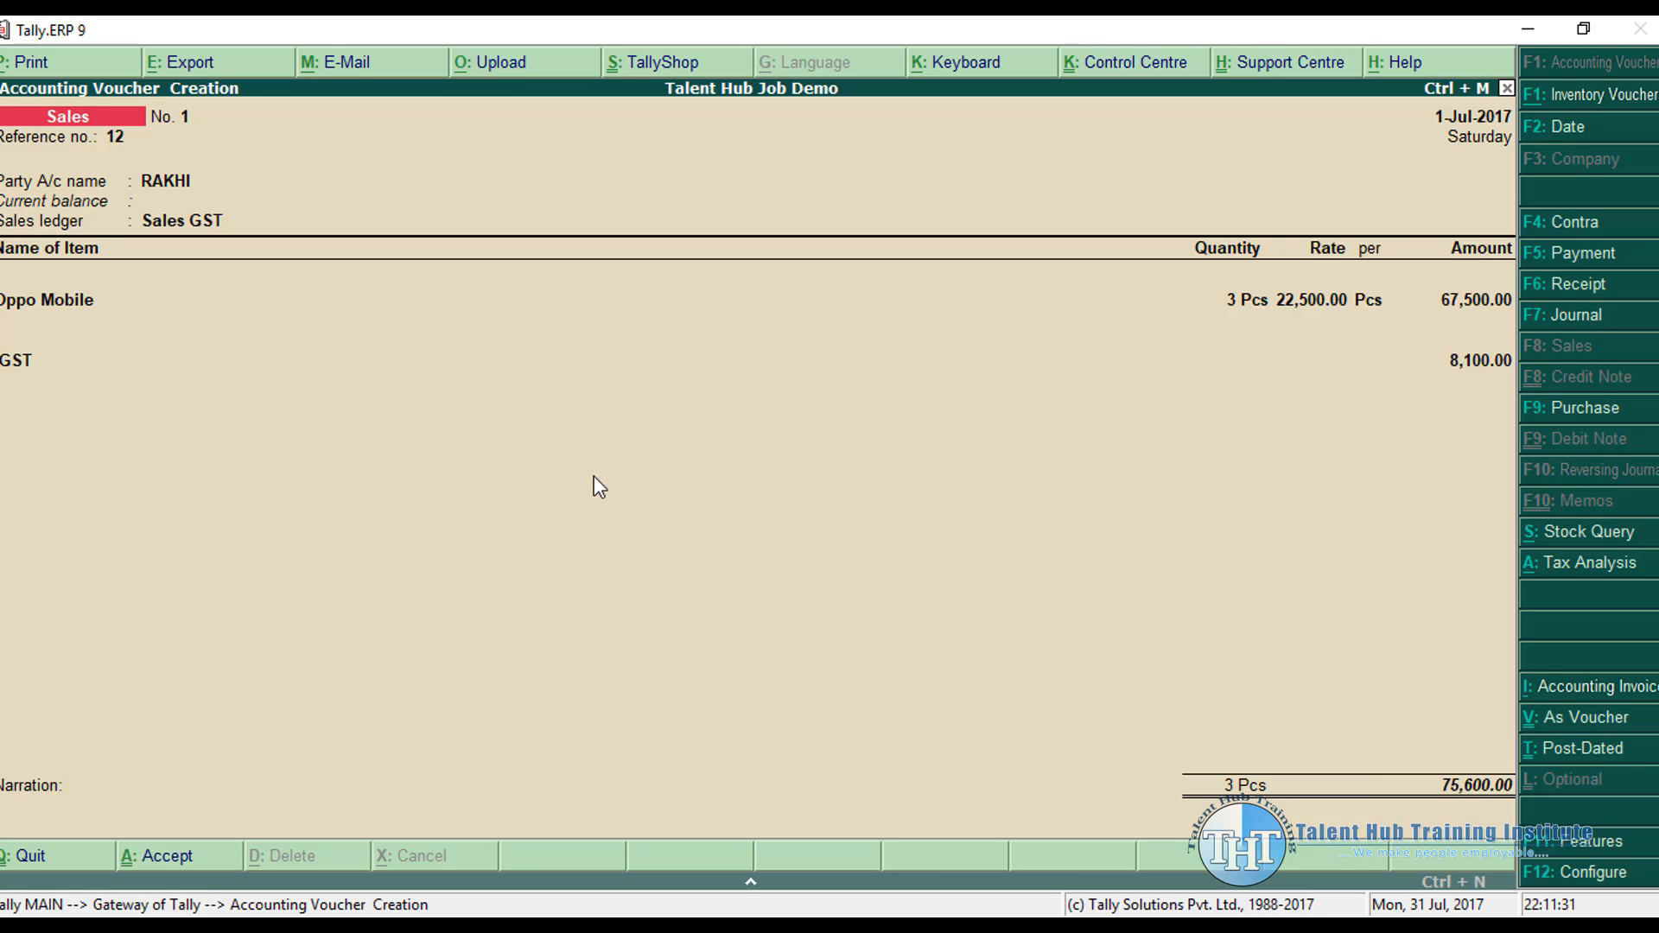
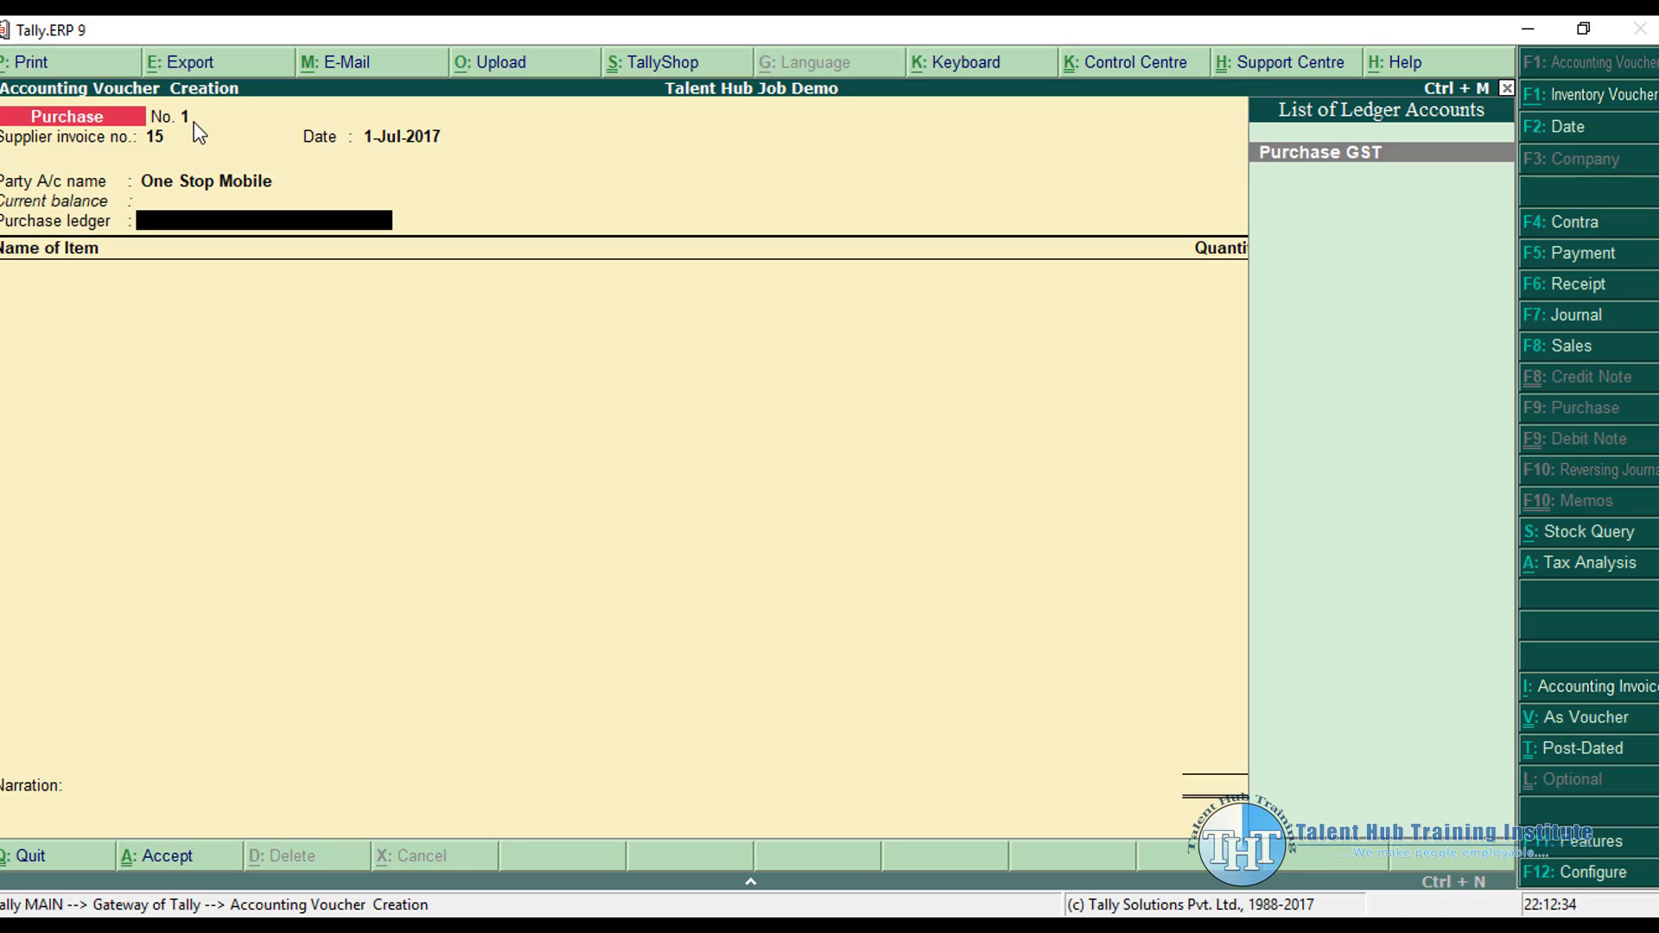
Step: Use Purchase GST as the purchase ledger and, checking the exercise document, add Oppo Mobile as the item bought
{"action": "key", "text": "Return"}
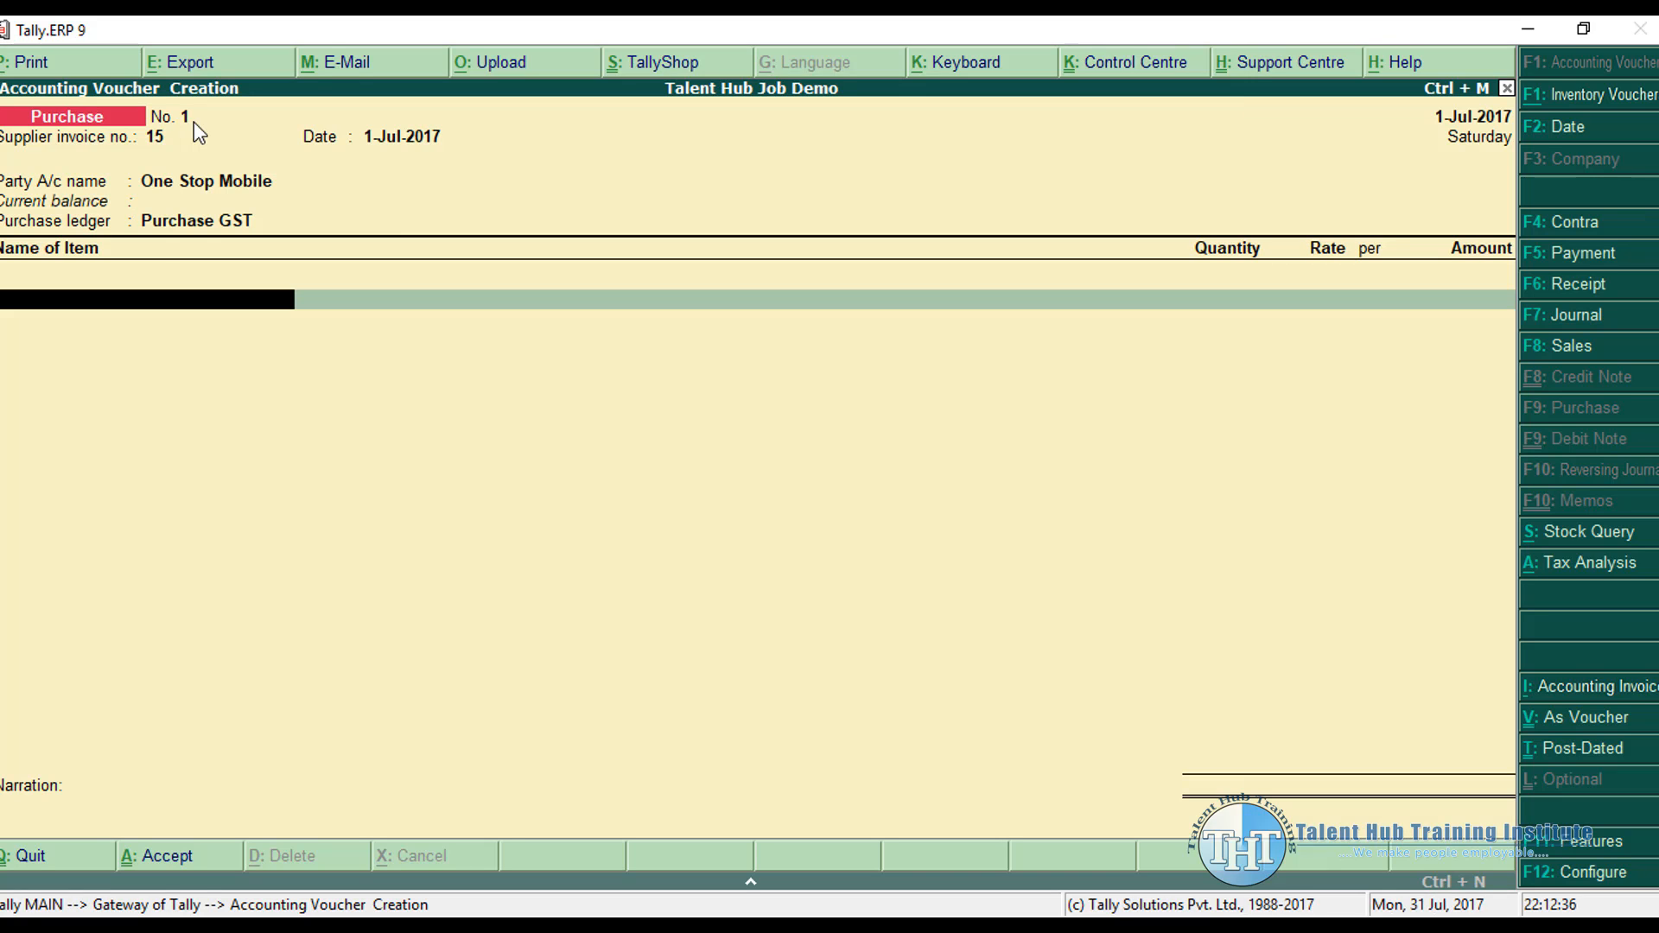
{"action": "key", "text": "alt+Tab"}
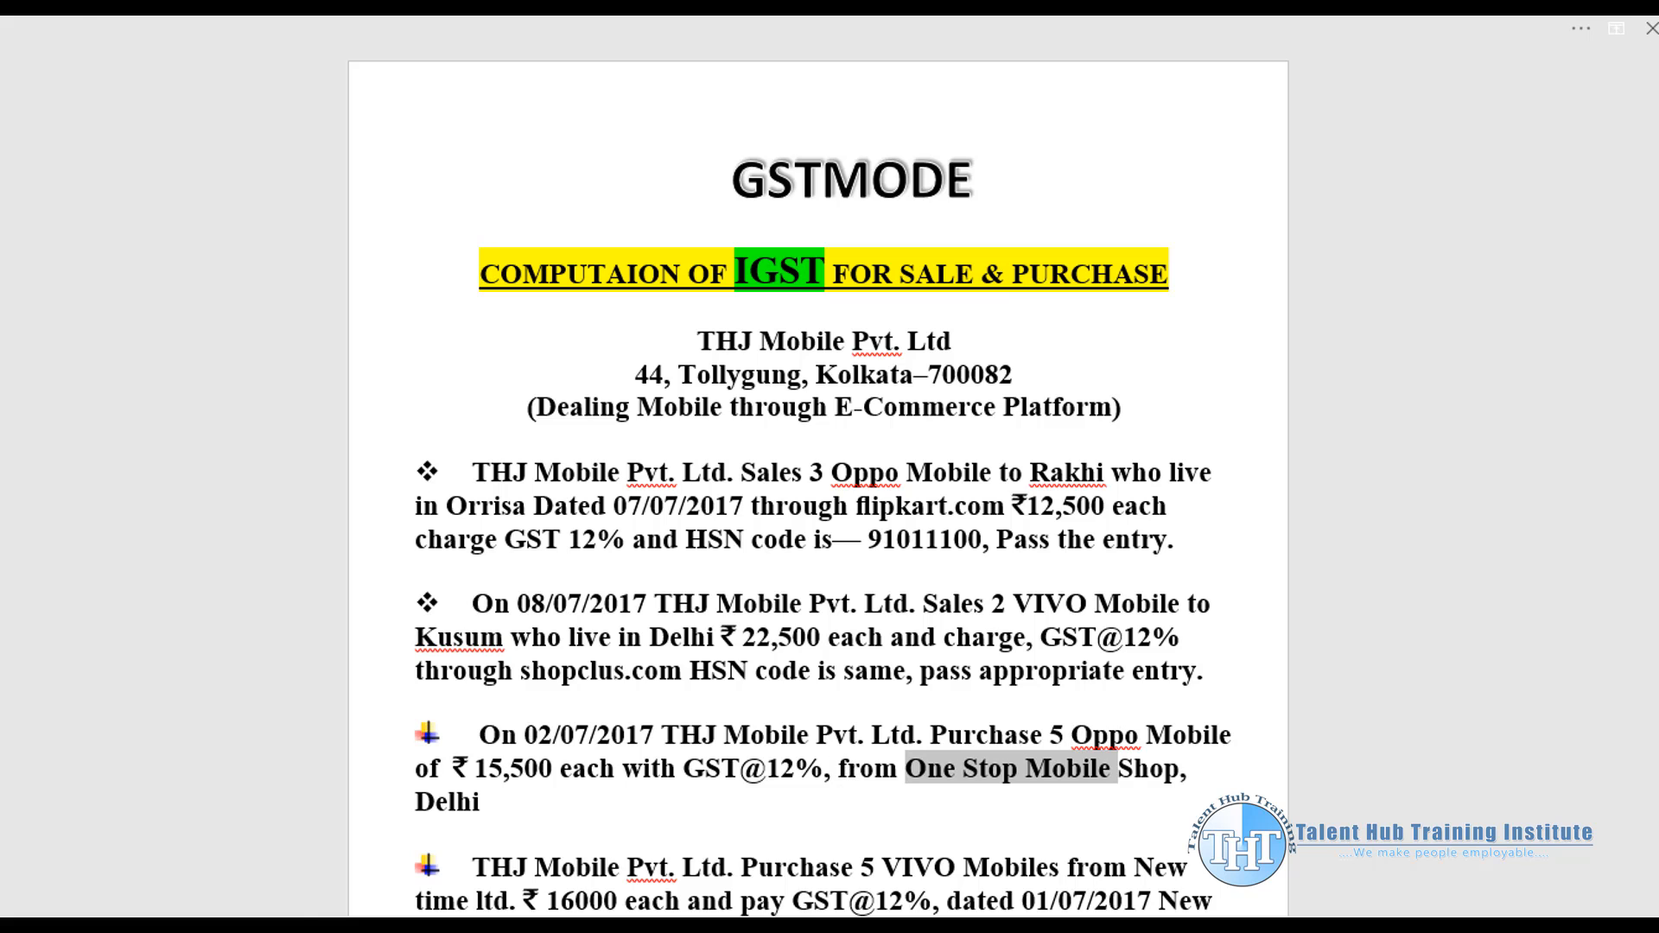
{"action": "key", "text": "alt+Tab"}
{"action": "type", "text": "O"}
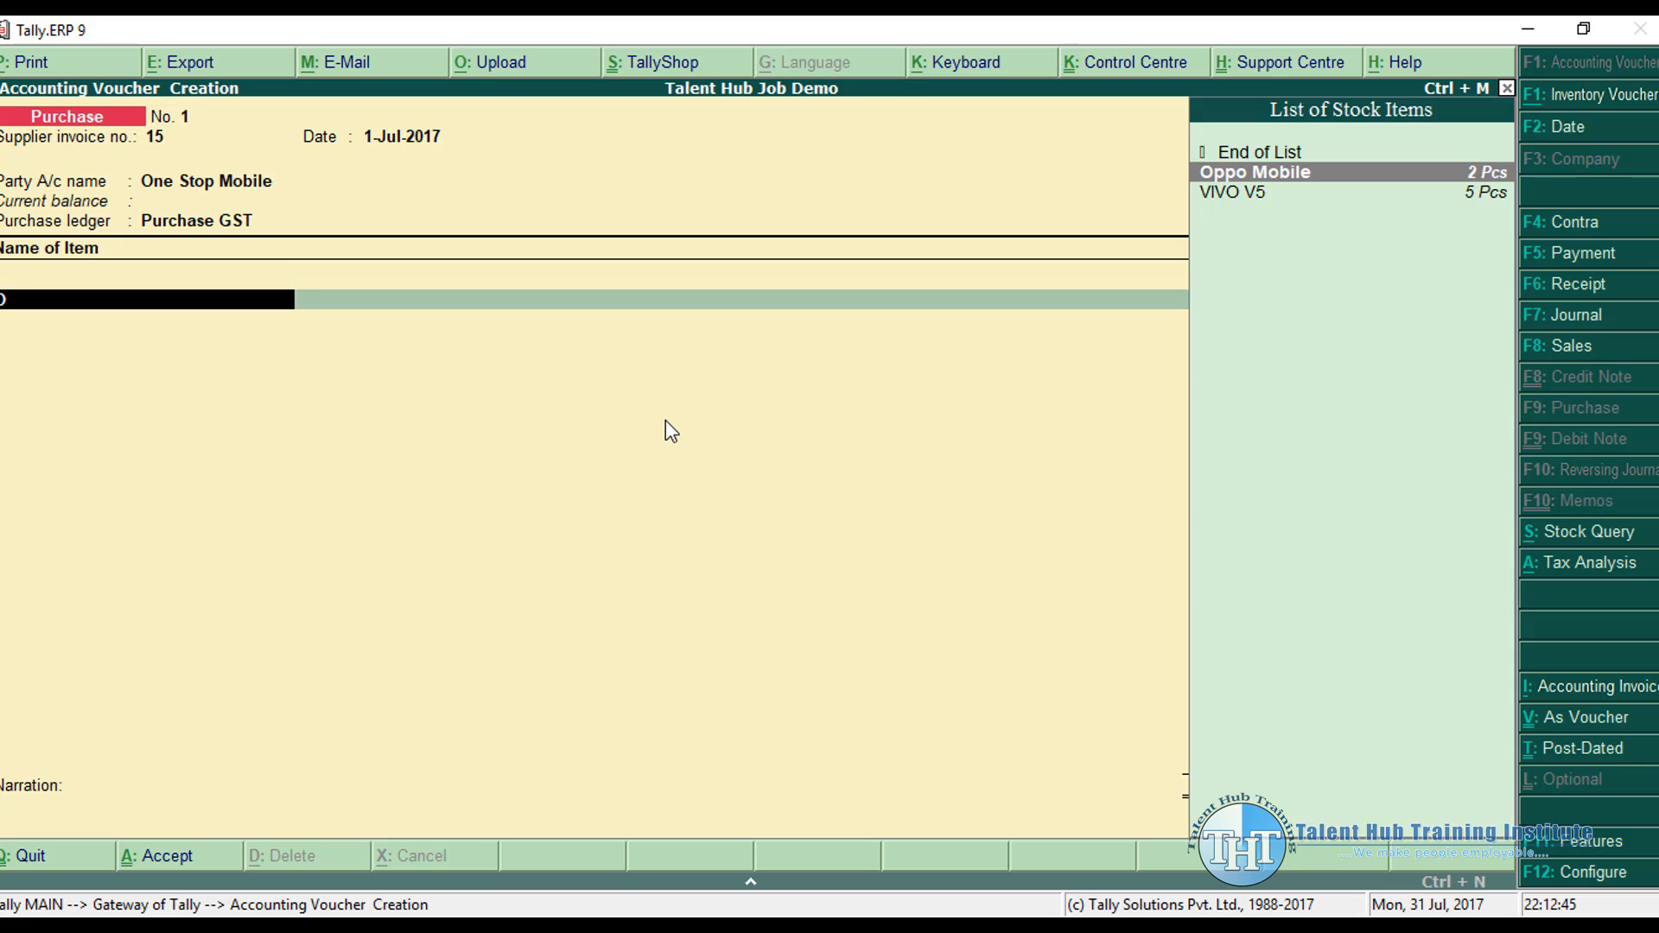
{"action": "key", "text": "Return"}
Step: Enter 5 Pcs of Oppo Mobile at a rate of 15,500 per piece and end the purchase item list
{"action": "type", "text": "5"}
{"action": "key", "text": "Return"}
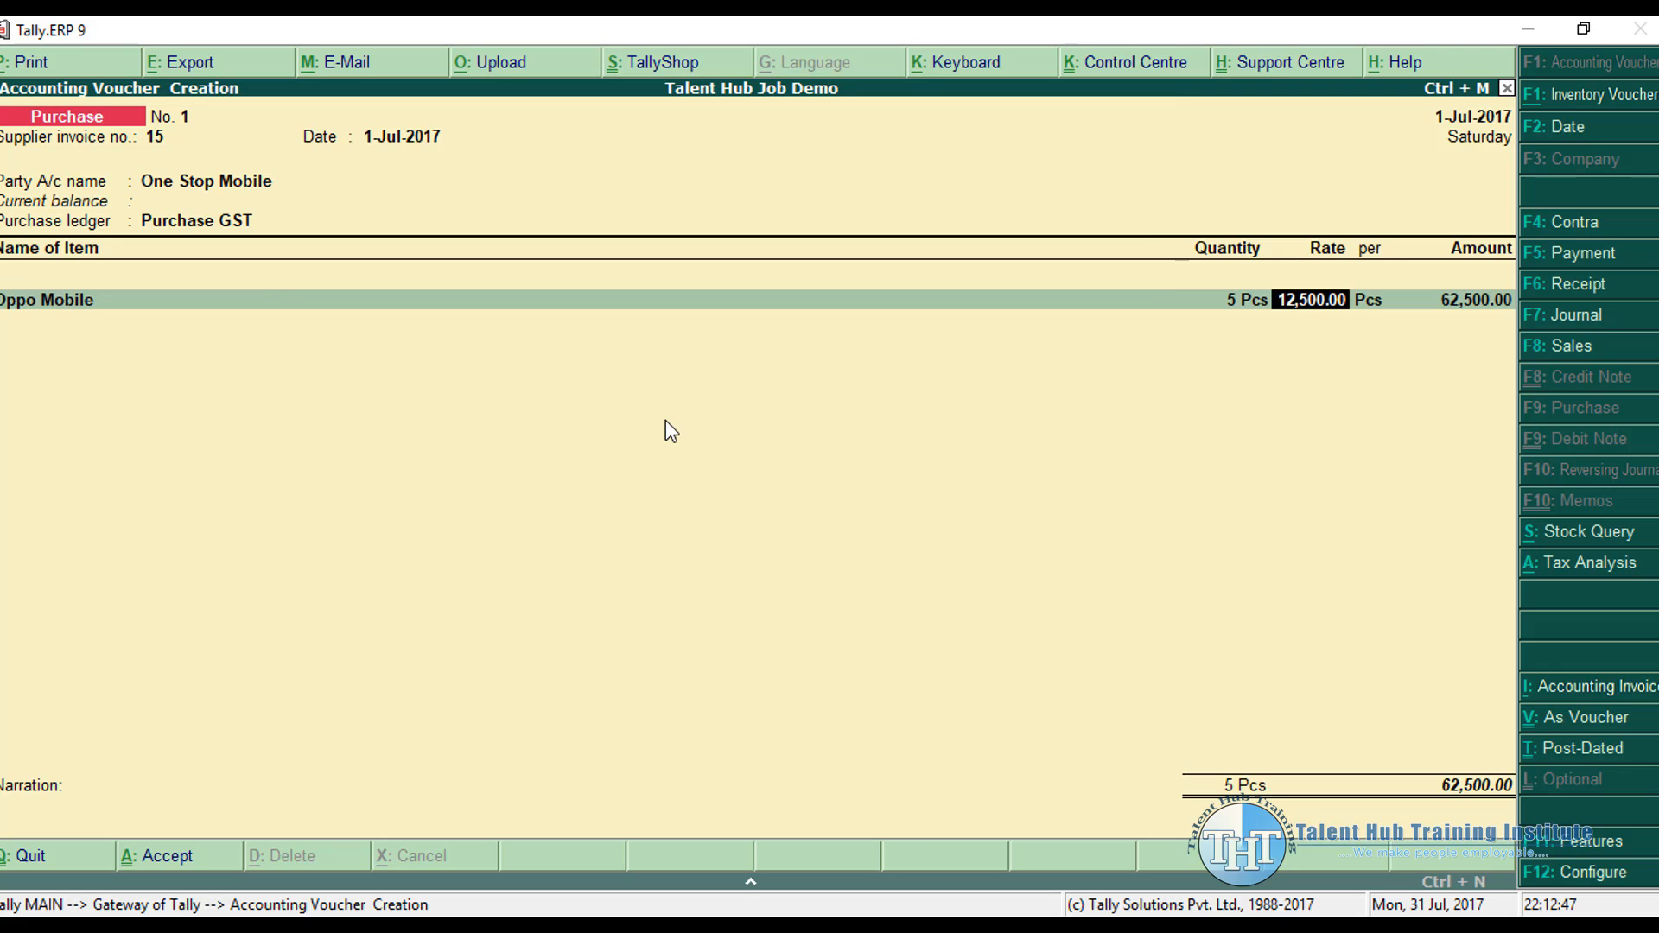
{"action": "type", "text": "15,500"}
{"action": "key", "text": "Return"}
{"action": "key", "text": "Return"}
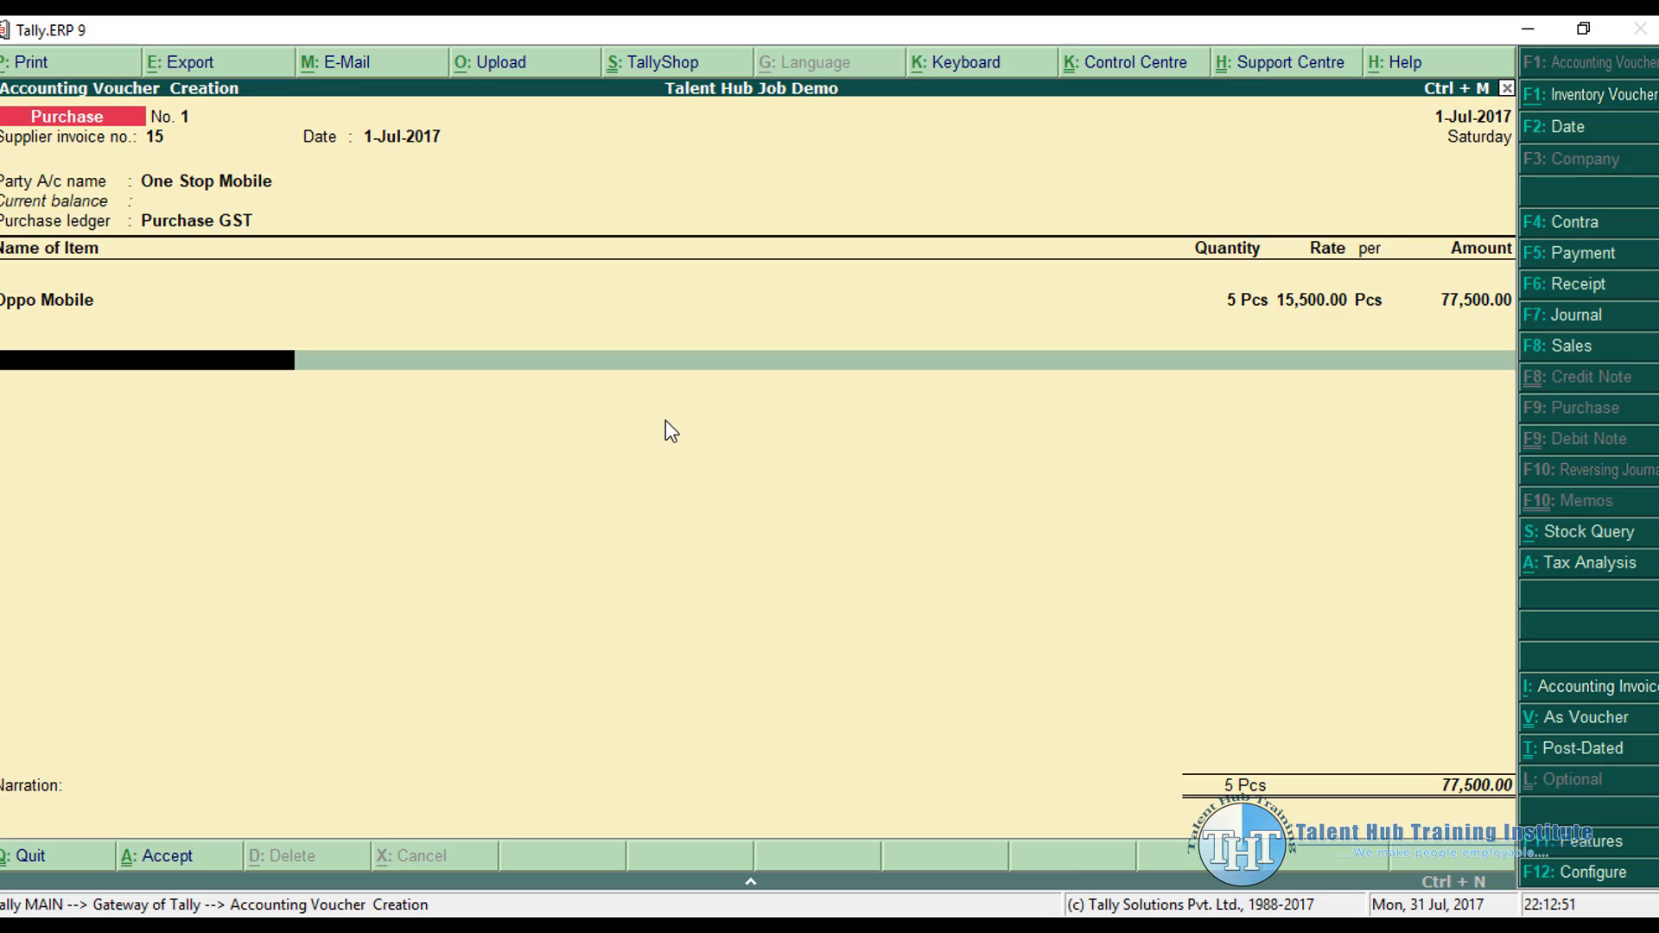
Step: Add the IGST ledger with its calculated tax amount to the One Stop Mobile purchase voucher
{"action": "key", "text": "Return"}
{"action": "key", "text": "Return"}
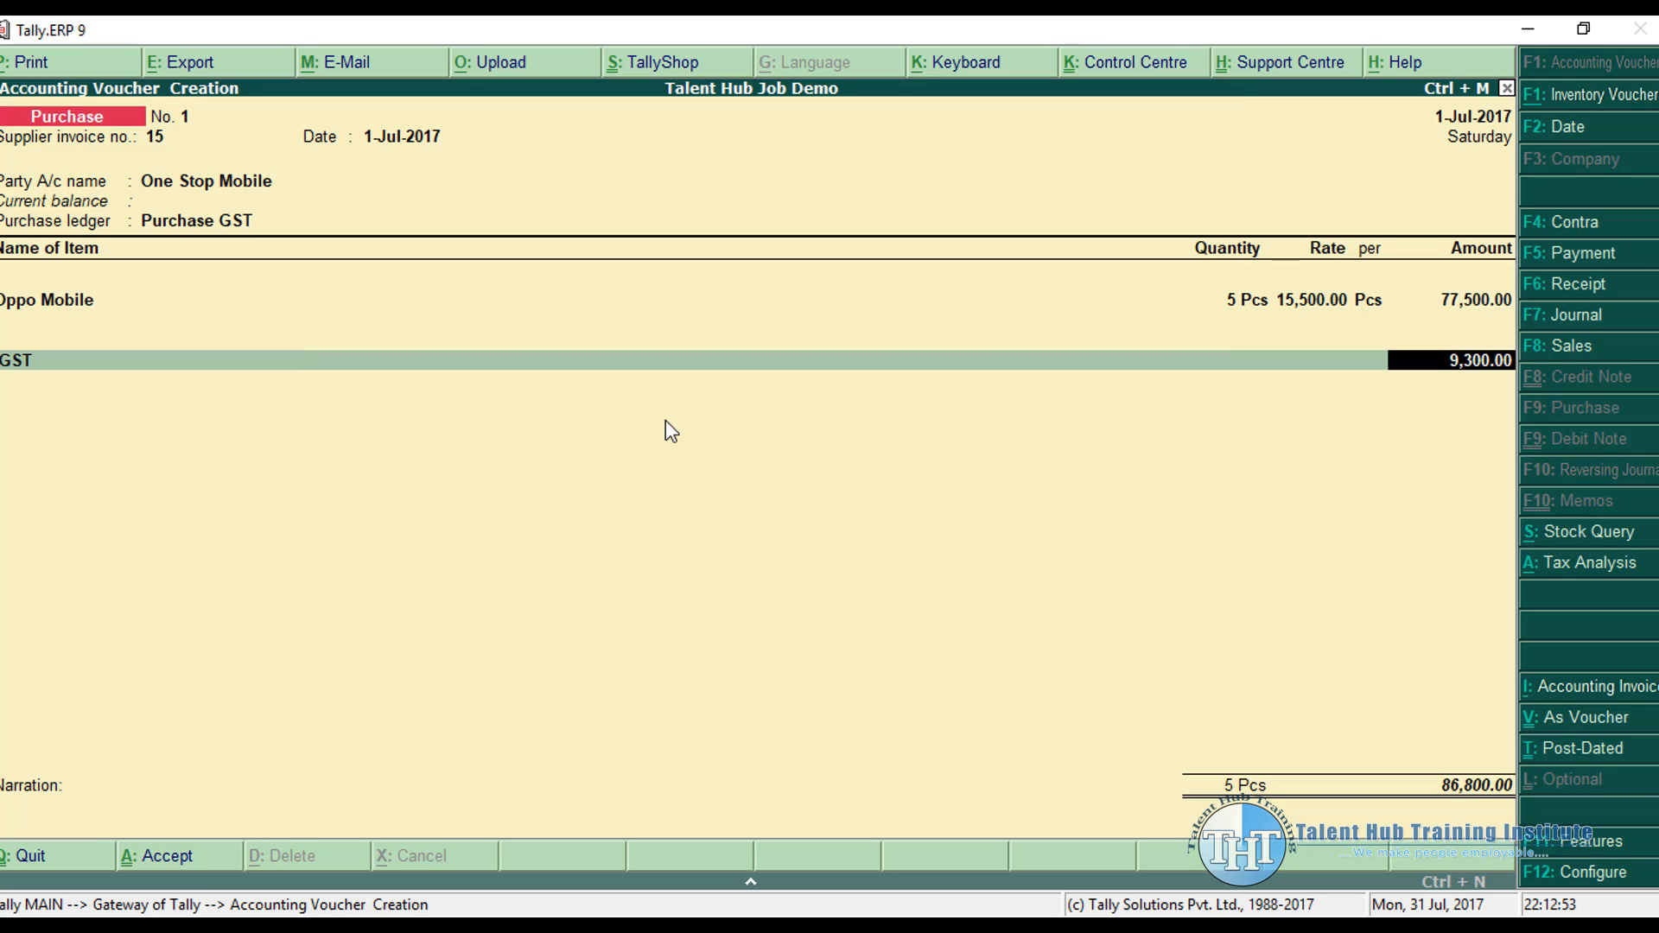
{"action": "key", "text": "Return"}
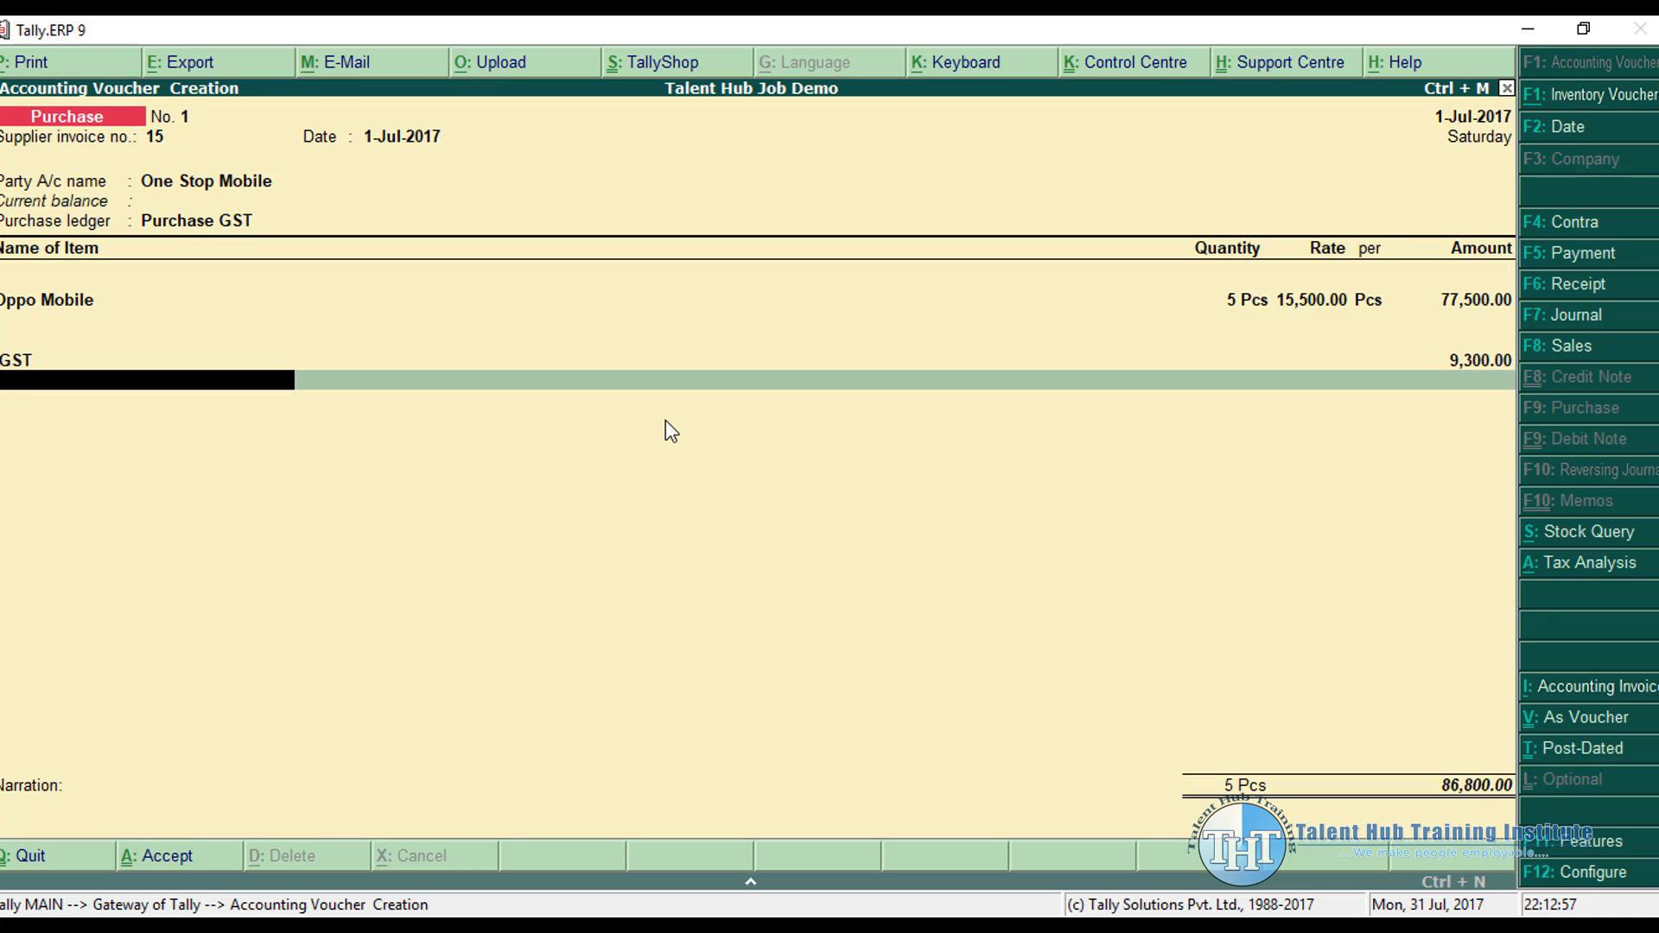
Step: Examine the purchase voucher's tax analysis in detailed form and return to the voucher
{"action": "key", "text": "alt+a"}
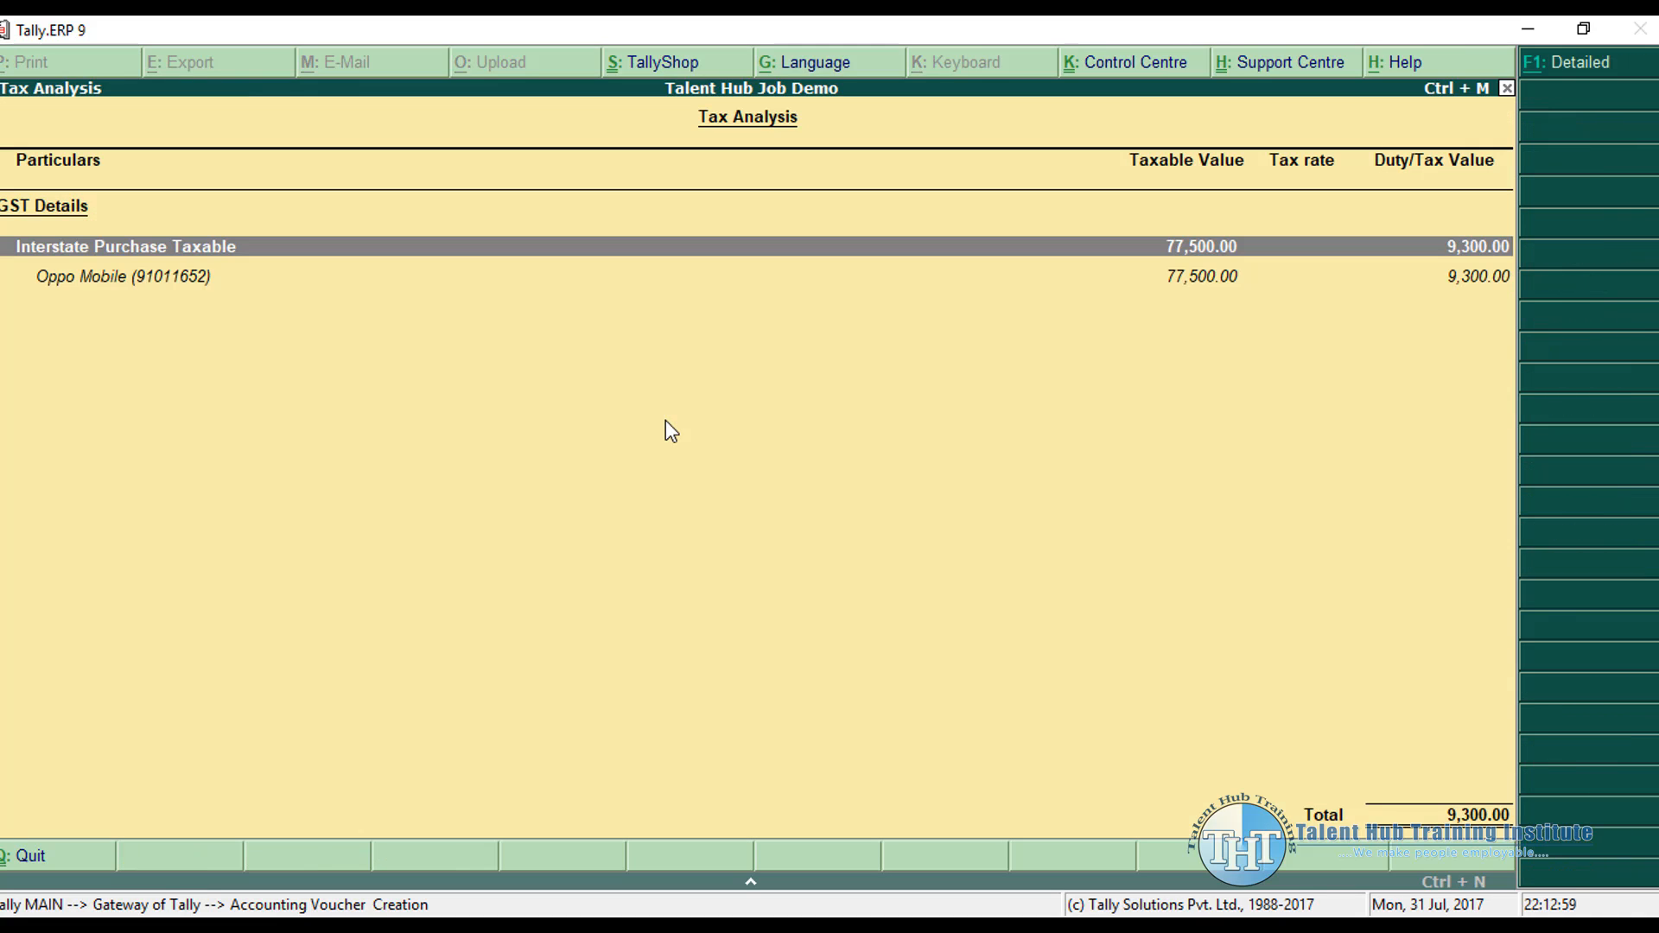
{"action": "key", "text": "alt+F1"}
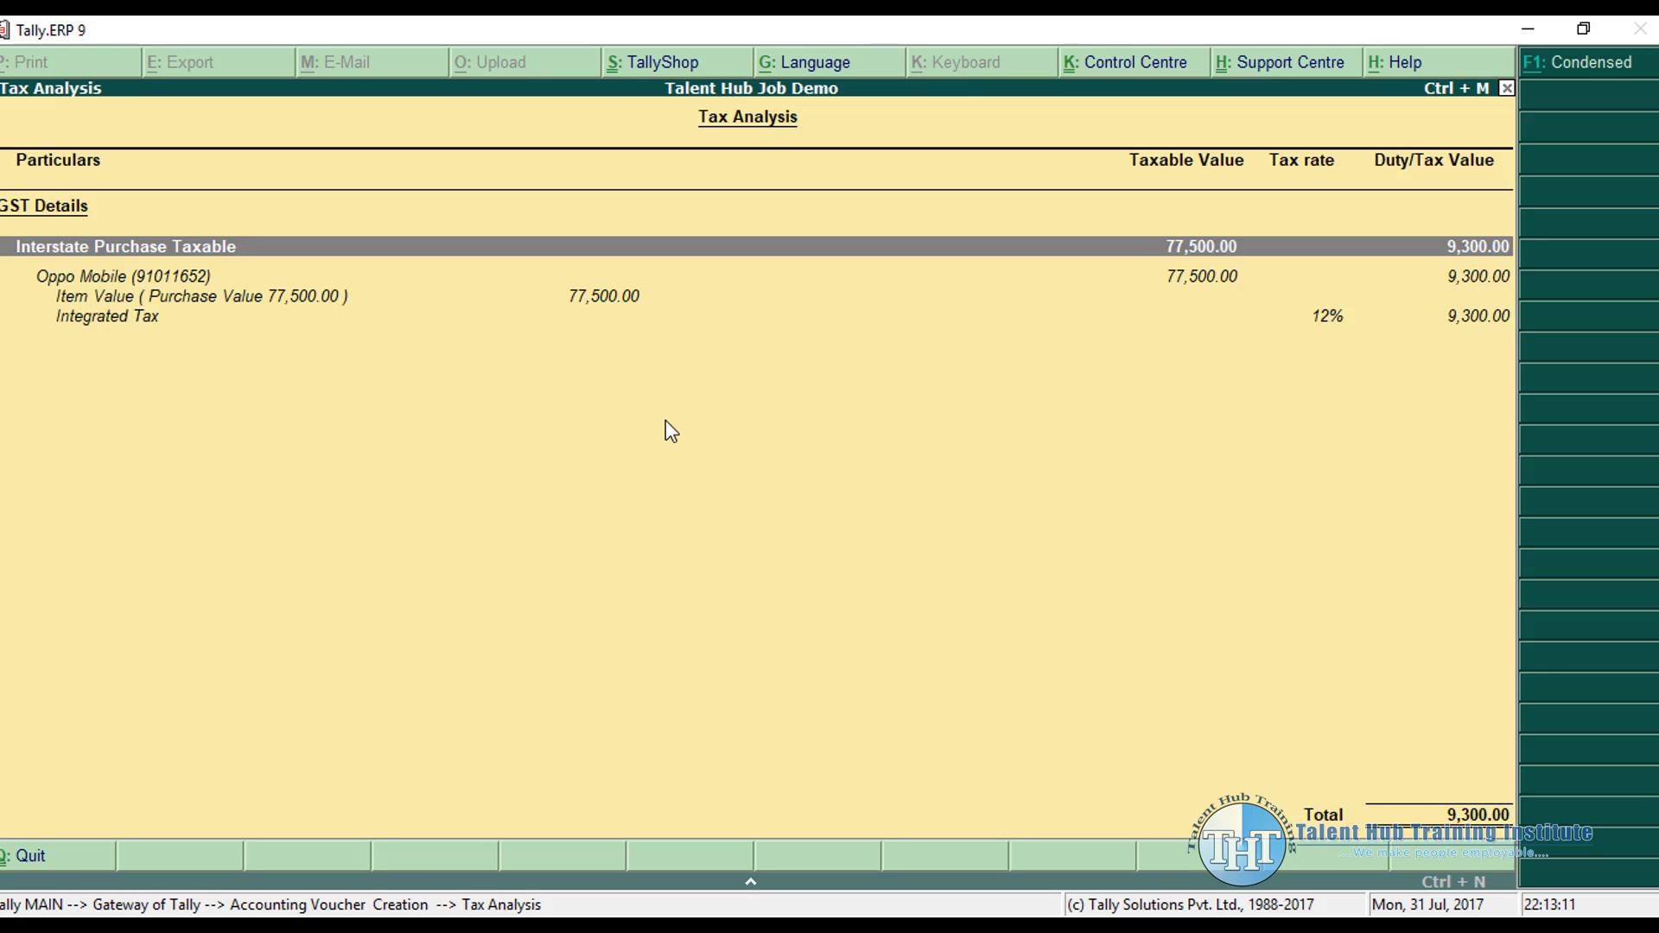
{"action": "key", "text": "Escape"}
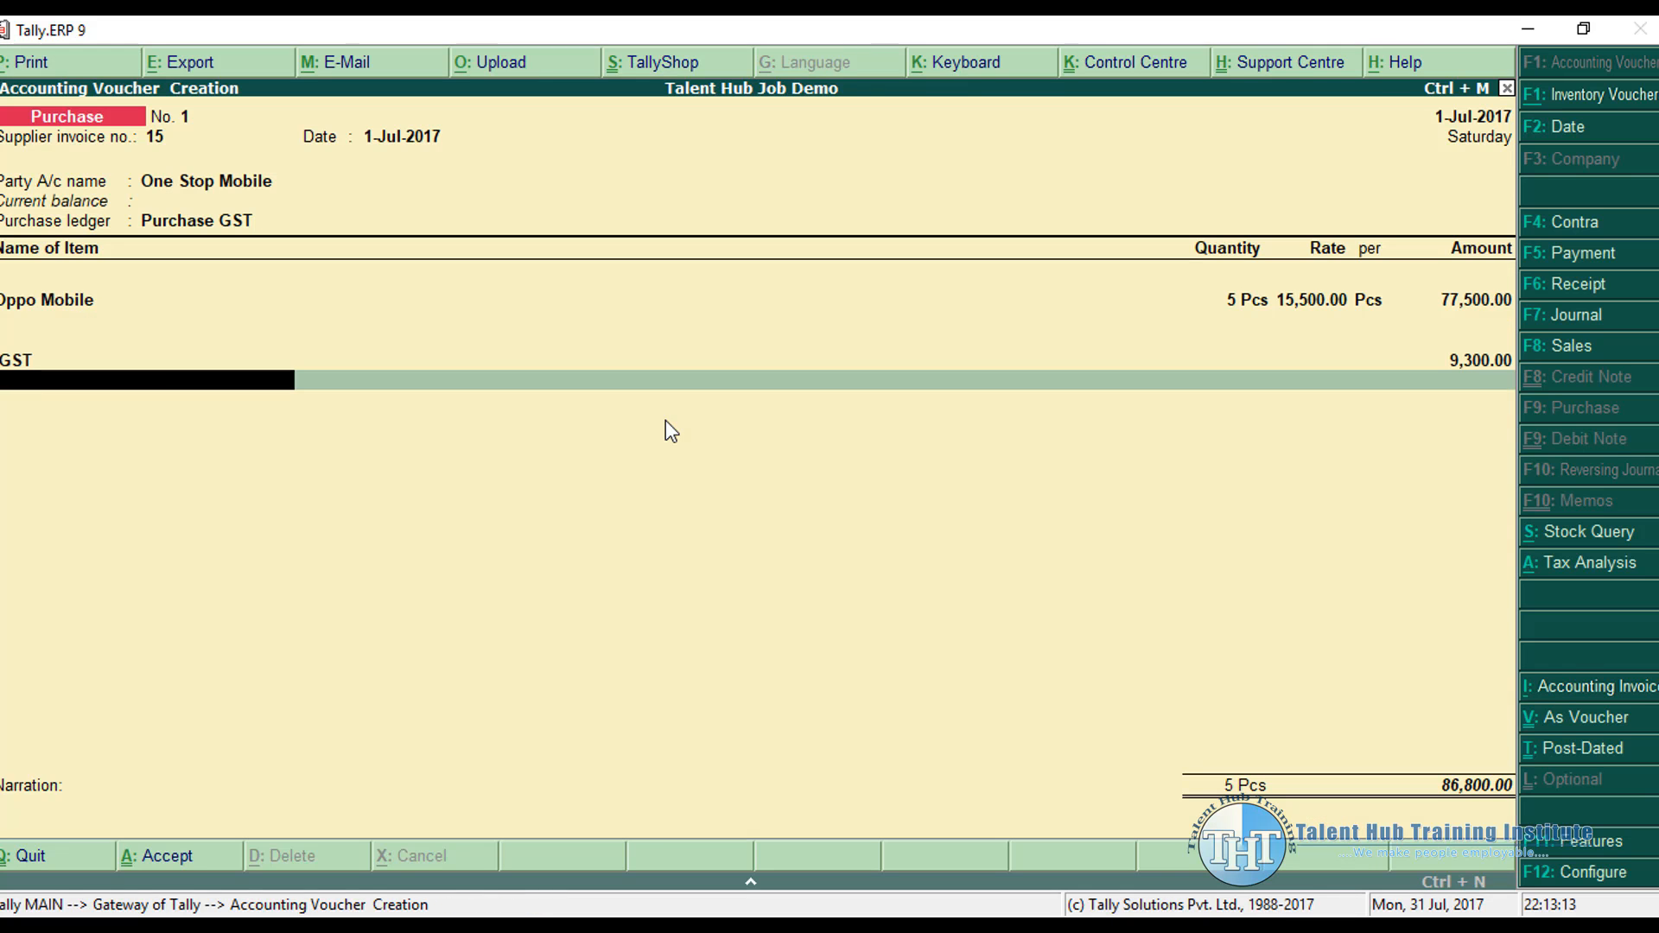
Step: Save the purchase voucher without a narration and leave voucher entry for the Gateway of Tally
{"action": "key", "text": "Return"}
{"action": "key", "text": "Return"}
{"action": "key", "text": "Return"}
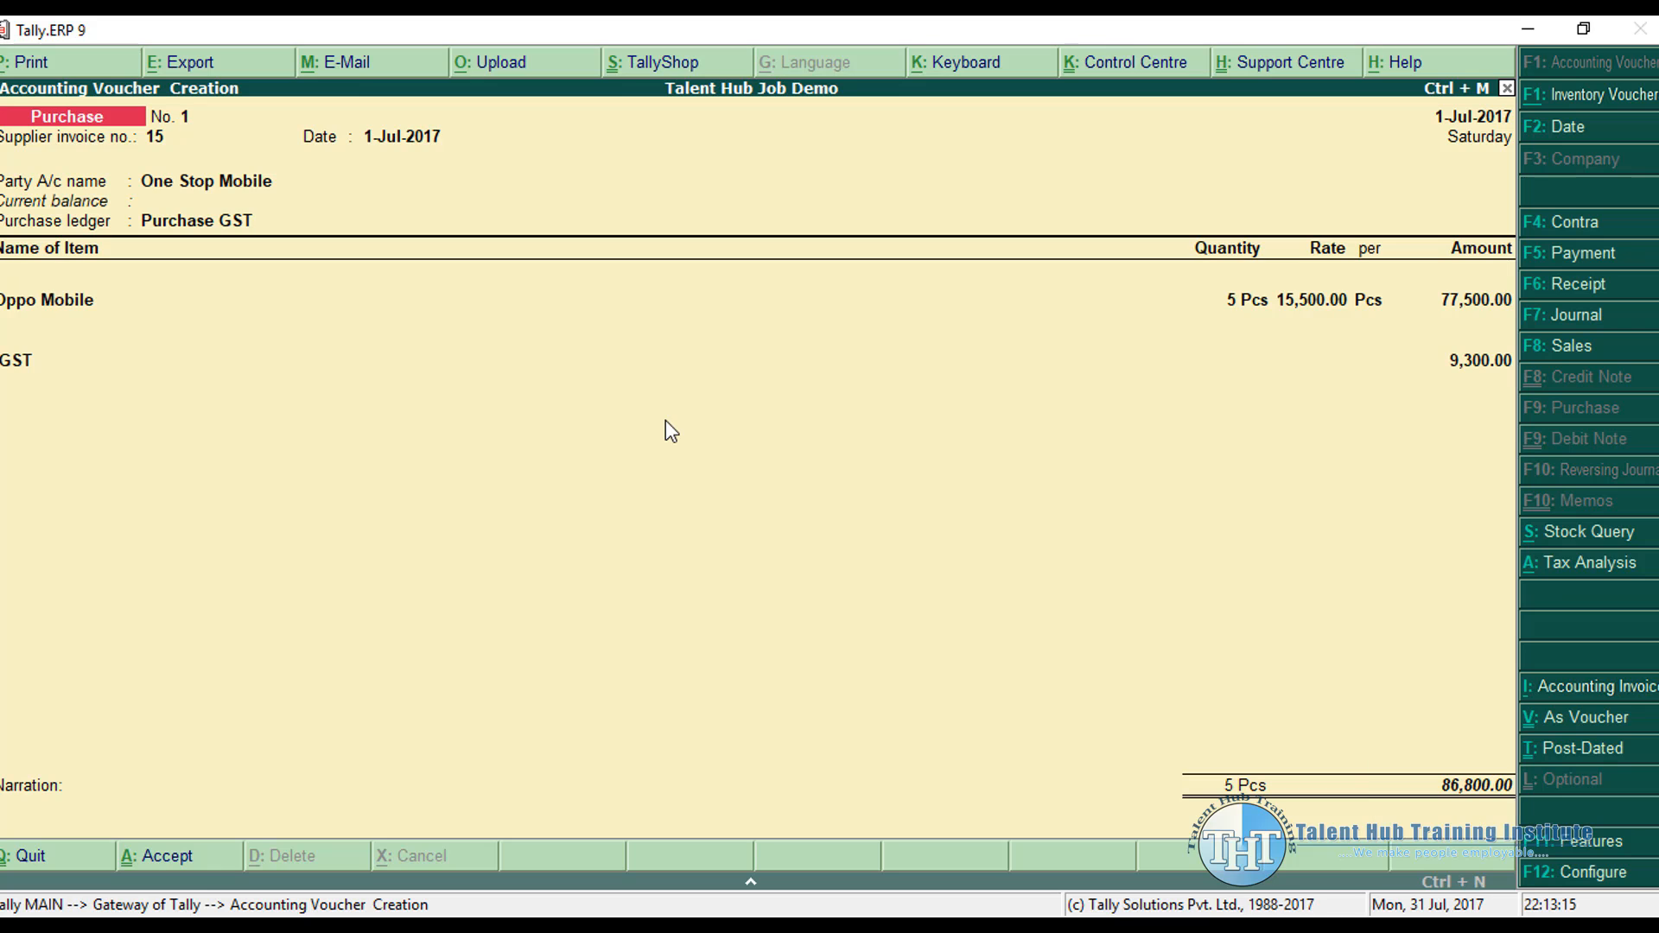
{"action": "key", "text": "Escape"}
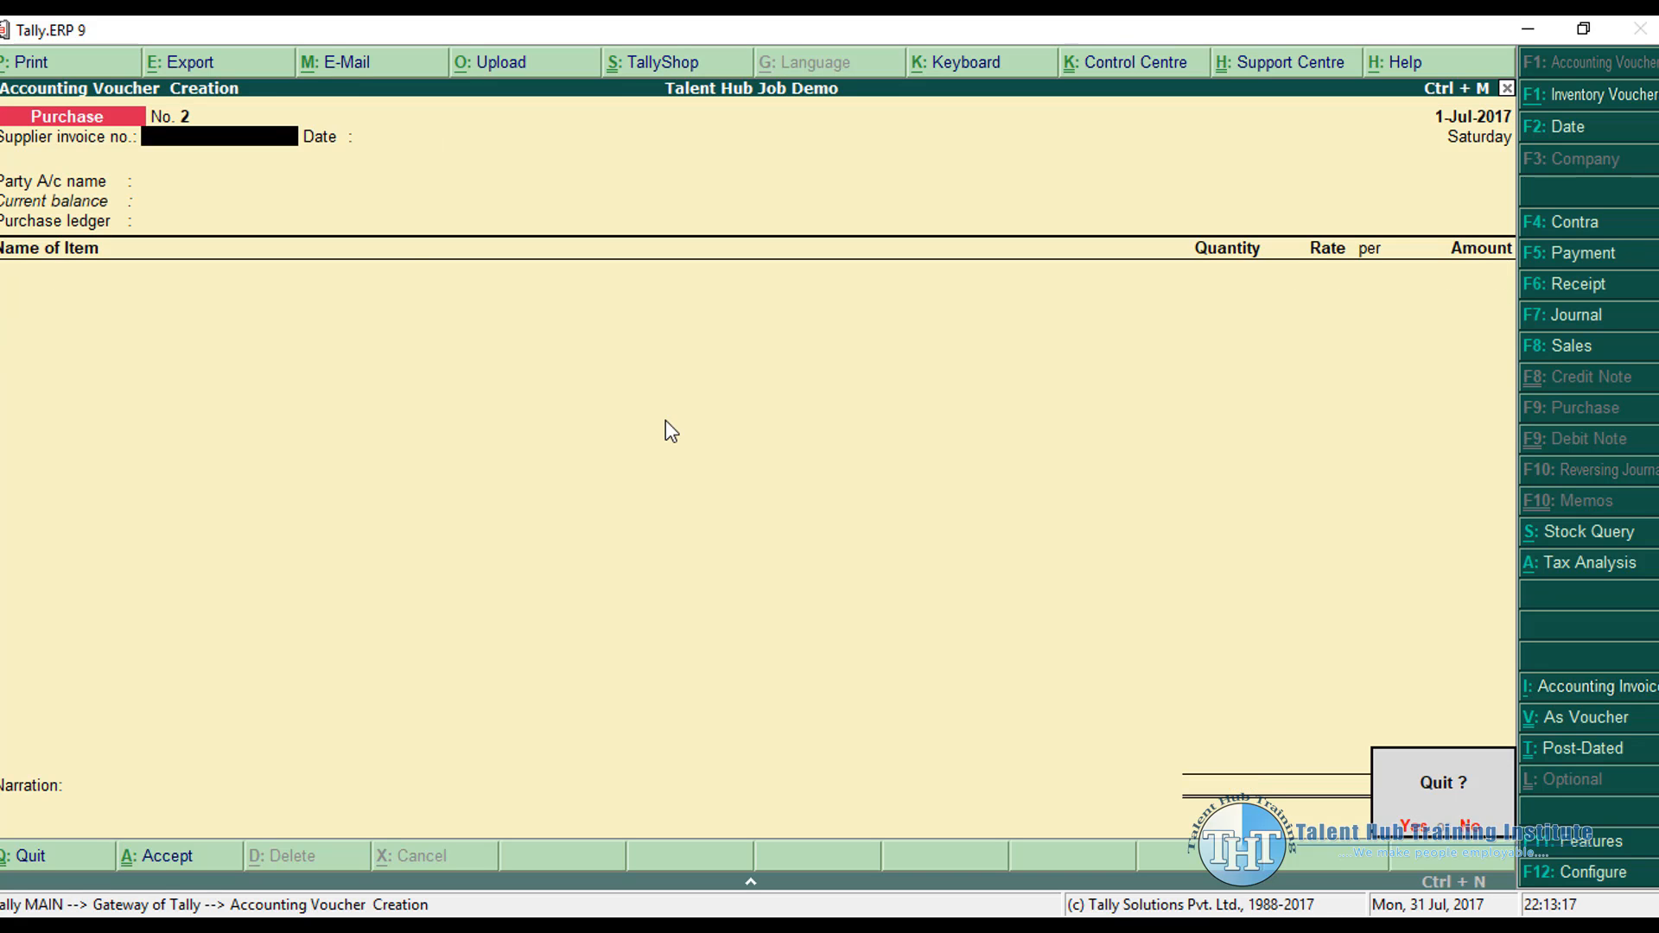
{"action": "key", "text": "Return"}
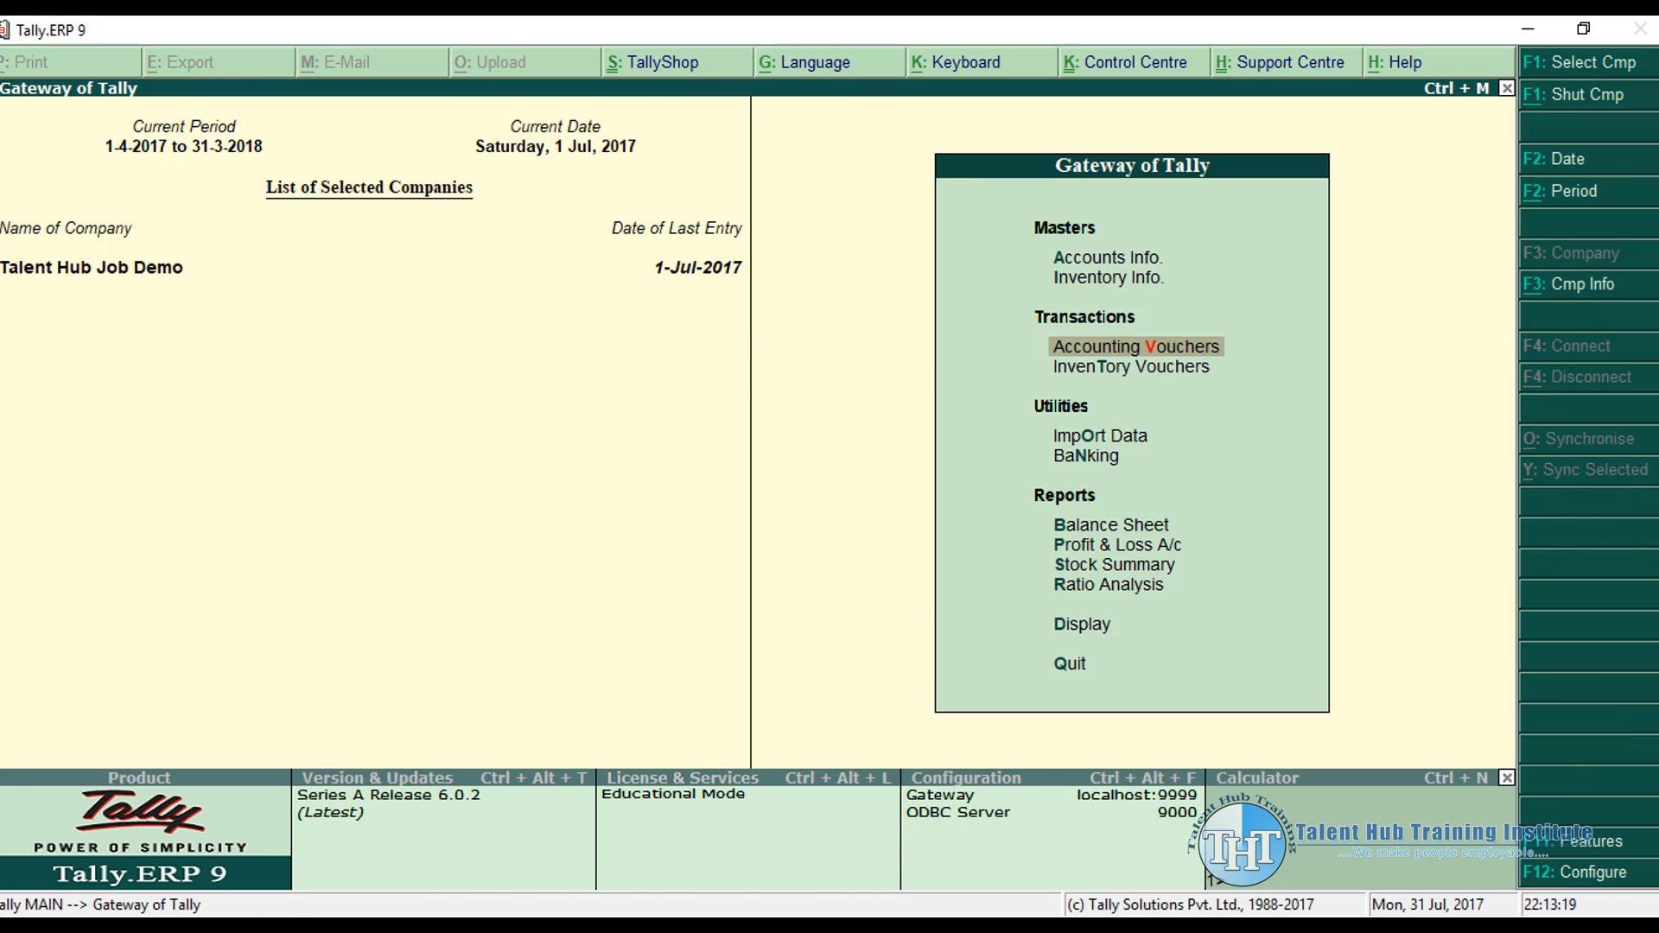
Step: Switch to the exercise document and read the CGST/SGST tasks for the local Lenovo VIBE K5 sale and purchase
{"action": "left_click", "coordinate": [907, 924]}
{"action": "scroll", "coordinate": [704, 501], "scroll_direction": "down", "scroll_amount": 1}
{"action": "scroll", "coordinate": [704, 500], "scroll_direction": "down", "scroll_amount": 7}
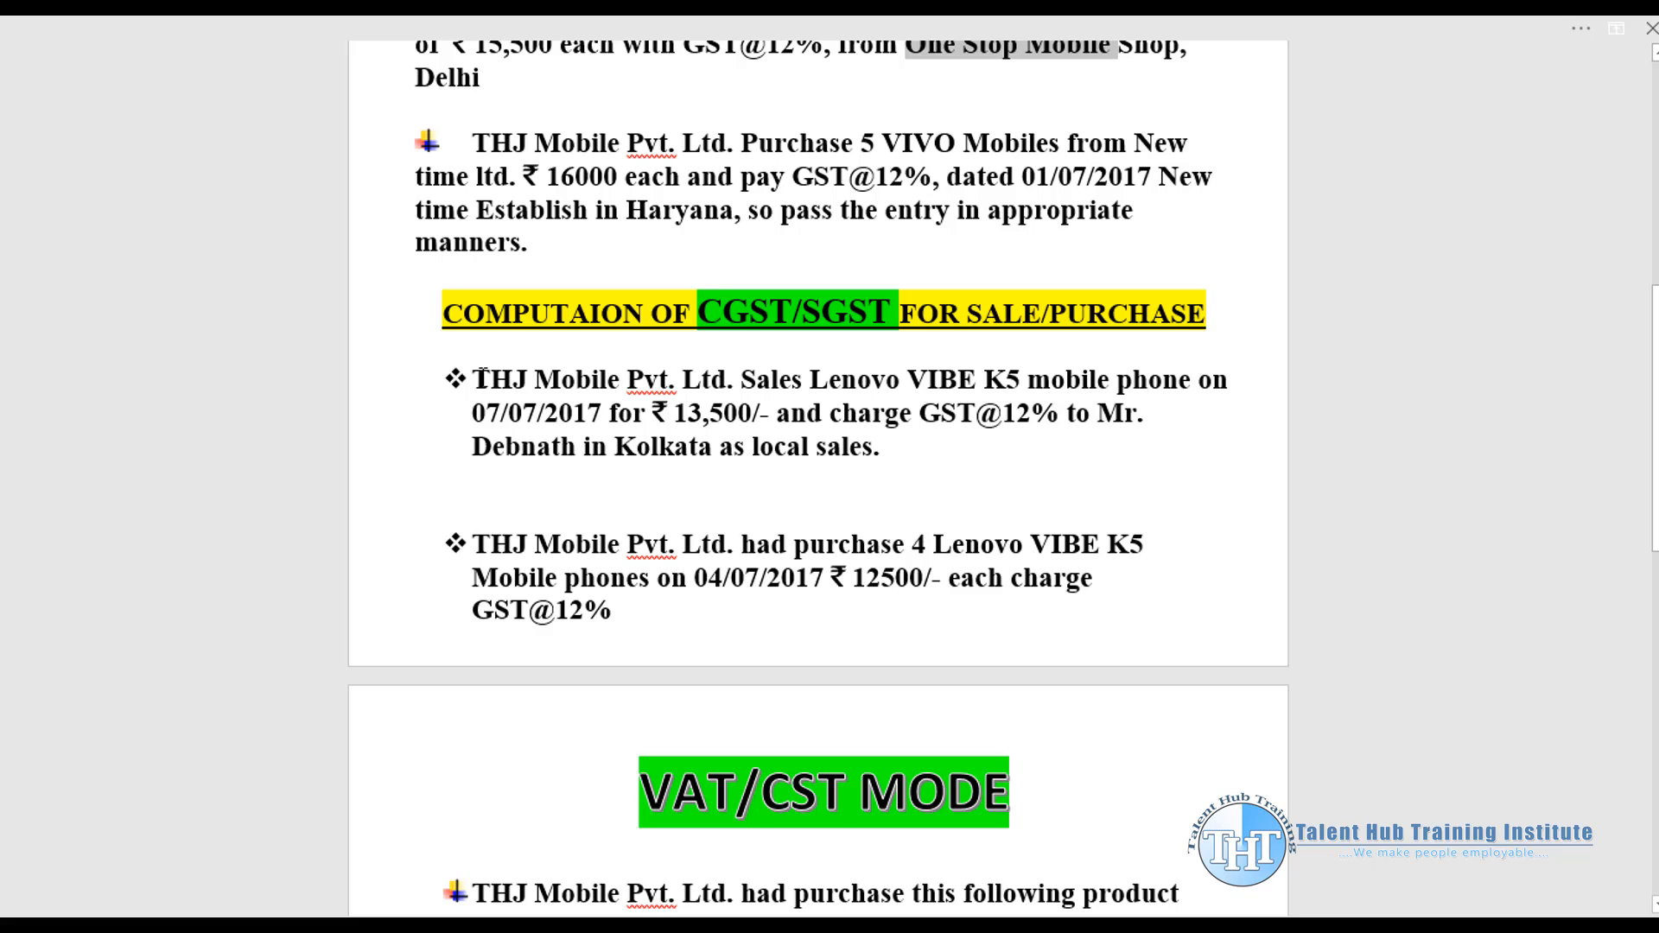
{"action": "left_click_drag", "start_coordinate": [1095, 413], "coordinate": [1111, 467]}
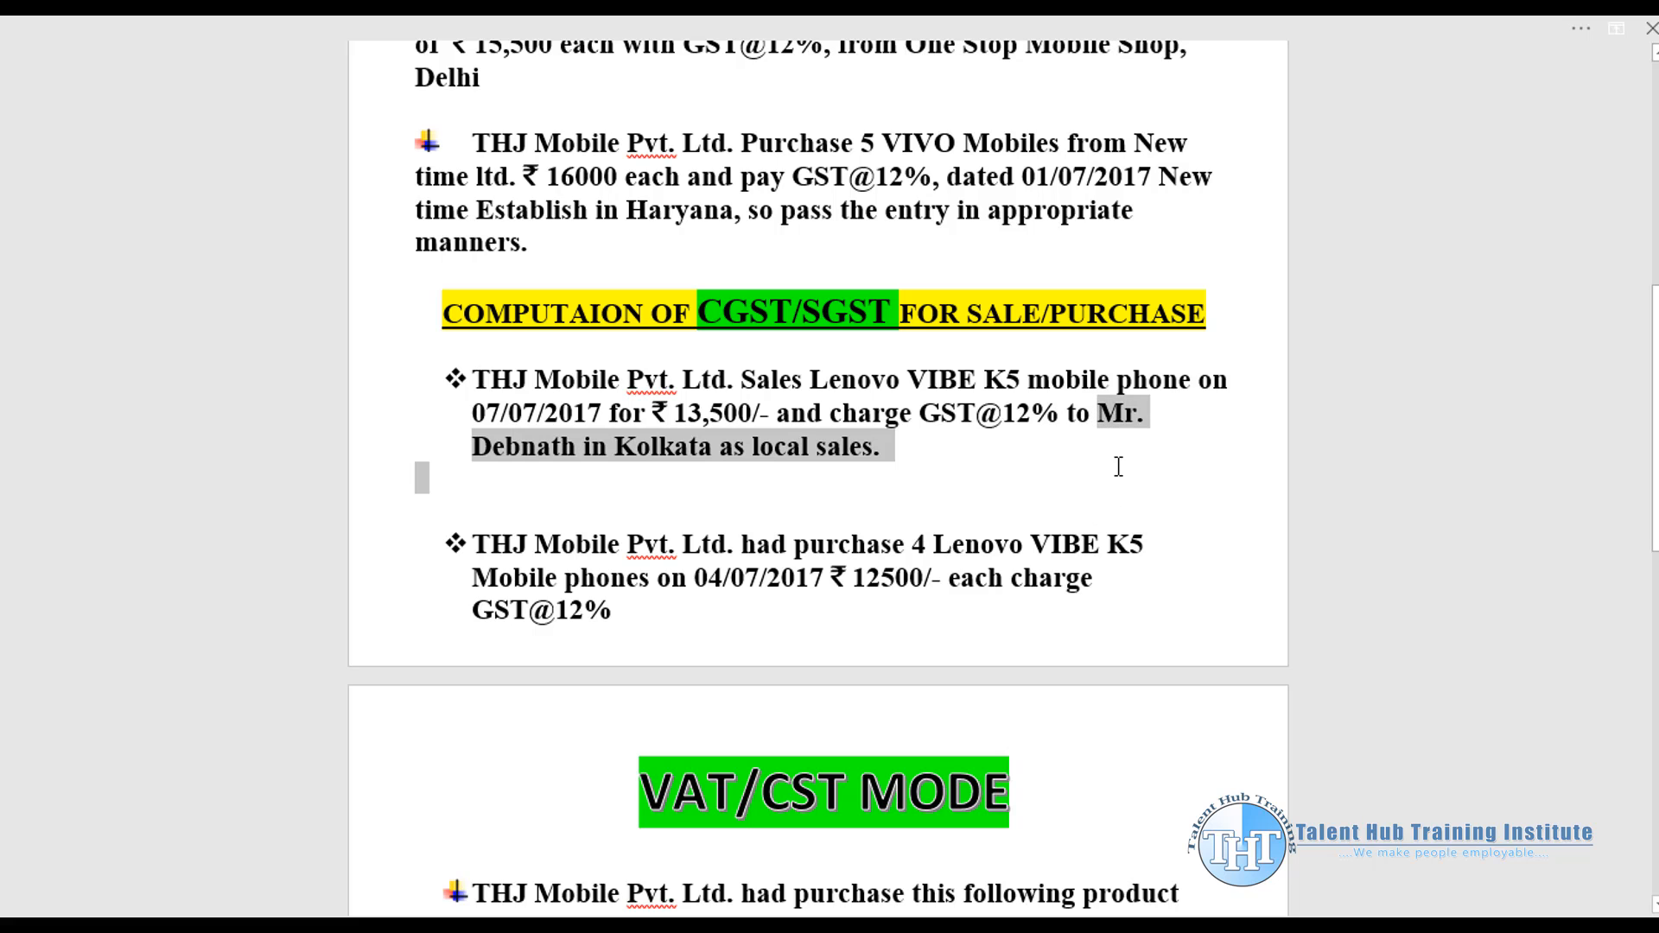
{"action": "left_click", "coordinate": [789, 454]}
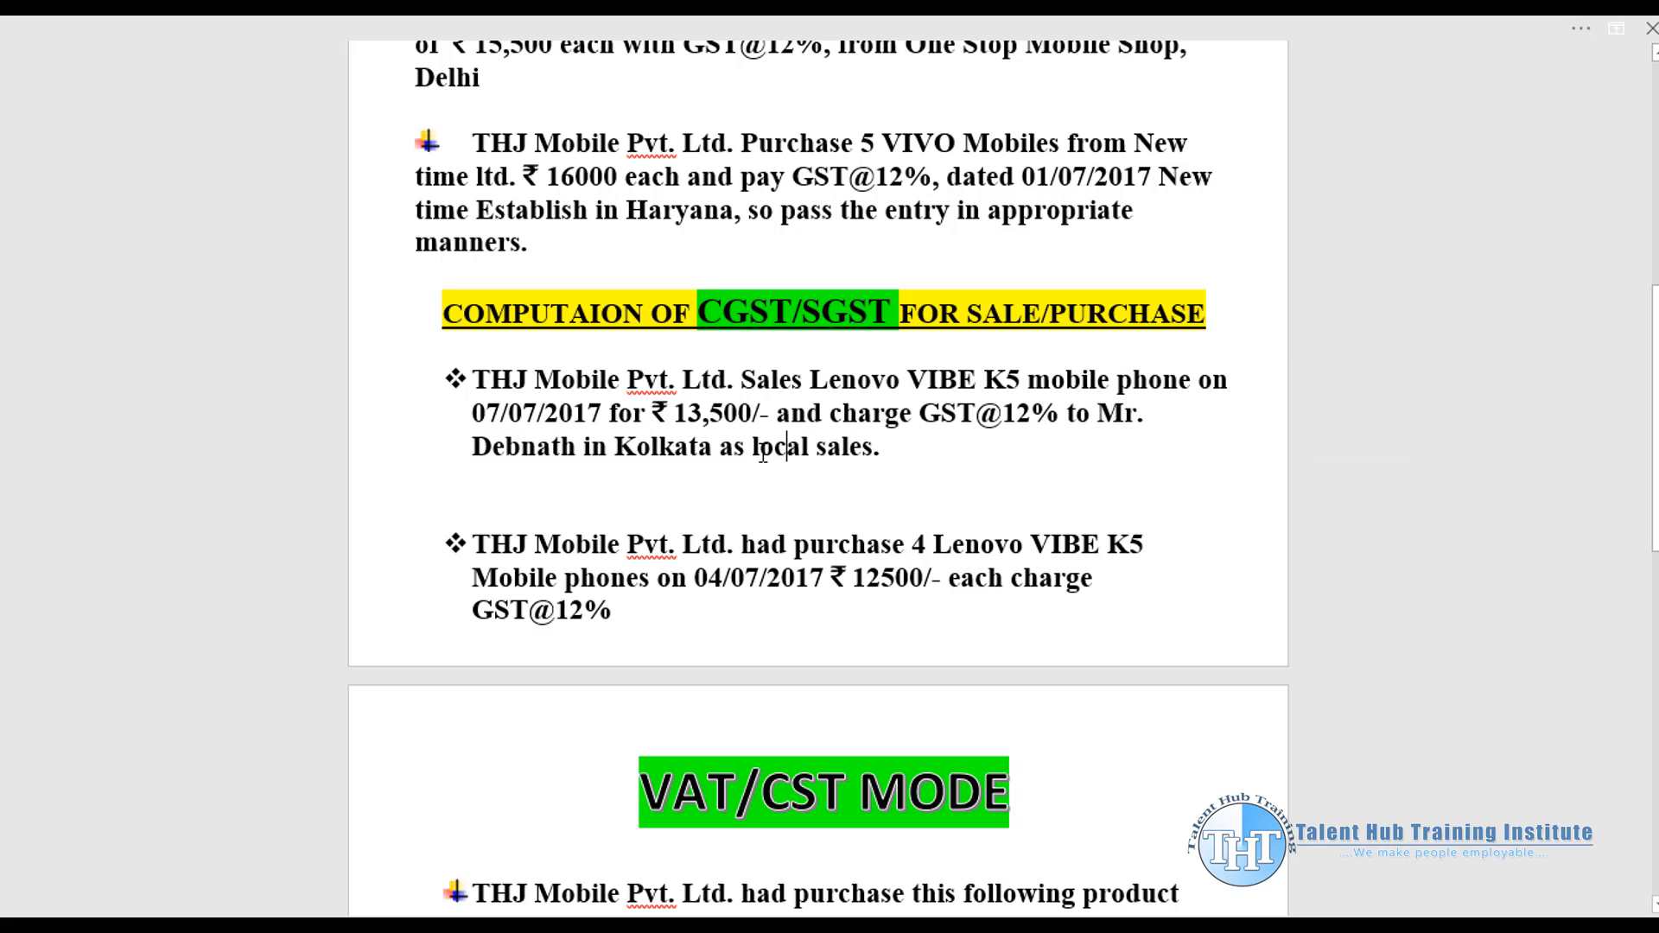
{"action": "left_click_drag", "start_coordinate": [477, 380], "coordinate": [843, 391]}
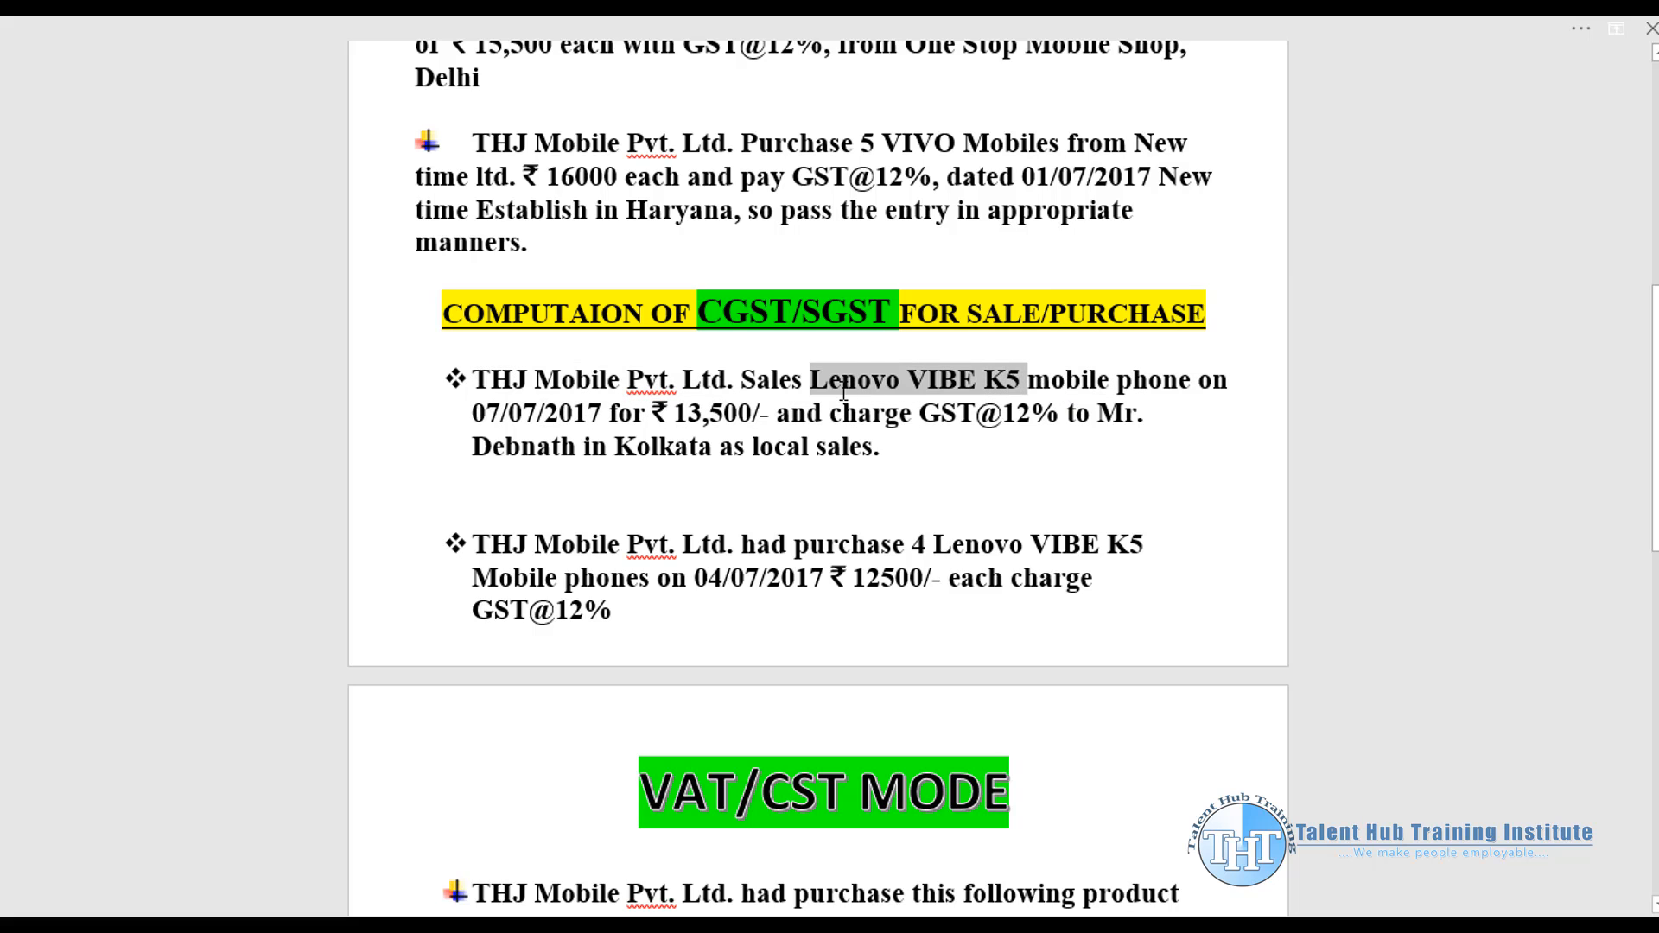
{"action": "left_click", "coordinate": [843, 390]}
{"action": "left_click", "coordinate": [817, 380]}
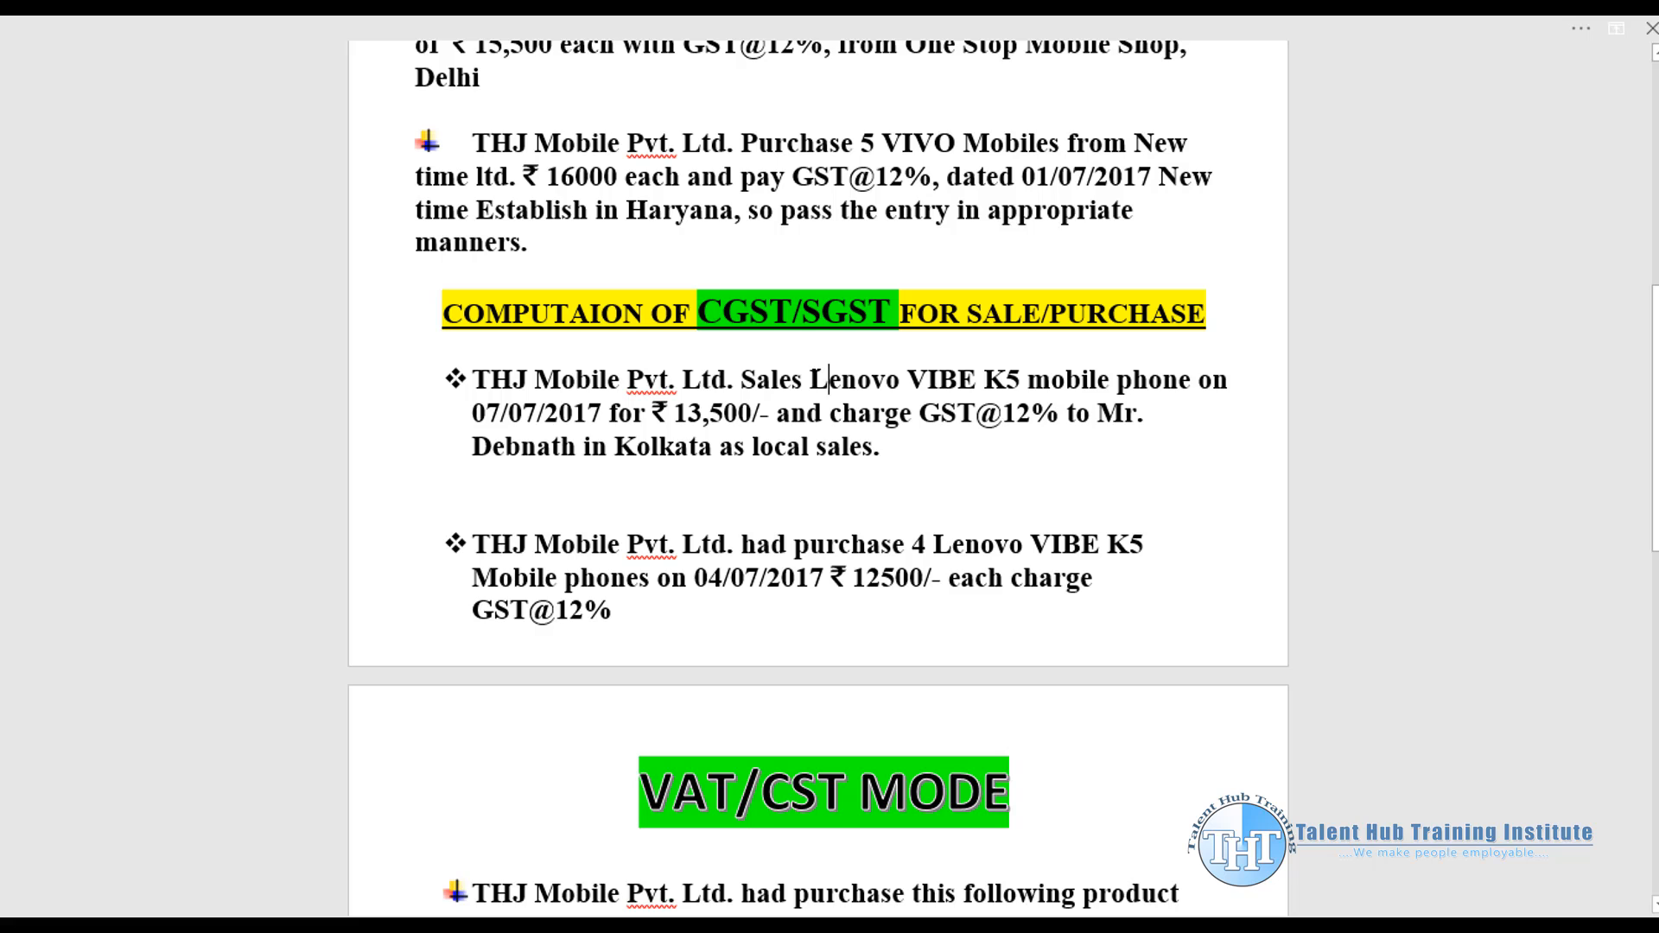
{"action": "left_click_drag", "start_coordinate": [849, 546], "coordinate": [1016, 546]}
{"action": "left_click", "coordinate": [1021, 546]}
{"action": "left_click_drag", "start_coordinate": [471, 546], "coordinate": [729, 546]}
{"action": "left_click", "coordinate": [826, 546]}
{"action": "scroll", "coordinate": [811, 478], "scroll_direction": "up", "scroll_amount": 1}
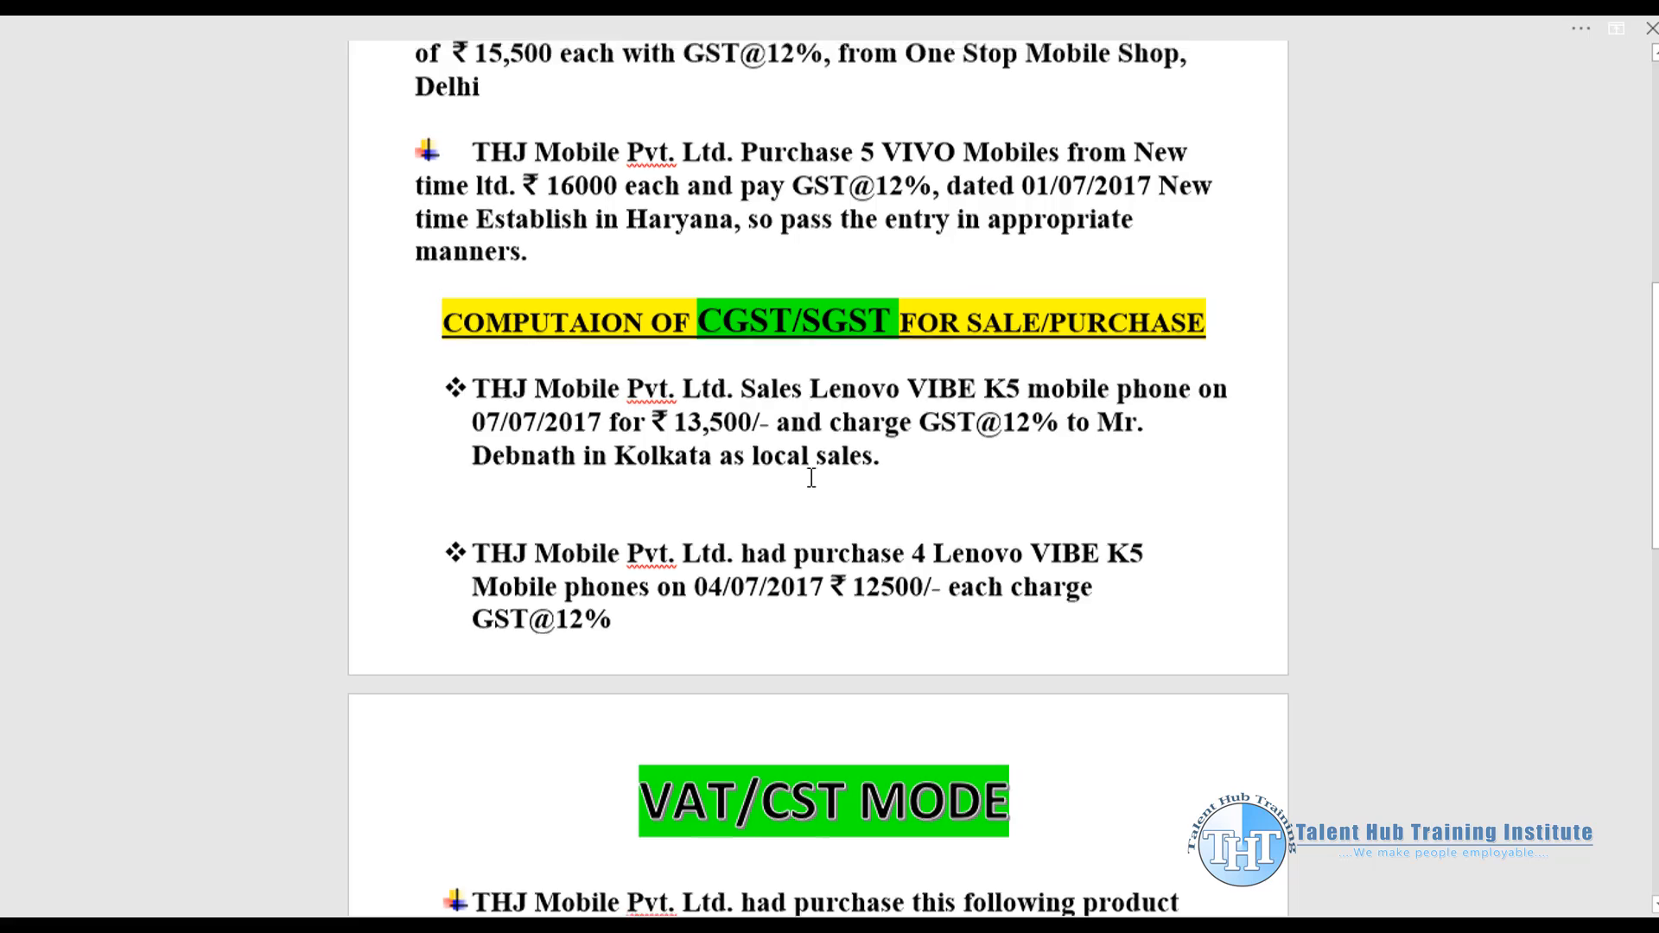
Step: Read the local Lenovo VIBE K5 purchase task in the exercise document and return to Tally.ERP 9
{"action": "scroll", "coordinate": [811, 477], "scroll_direction": "up", "scroll_amount": 6}
{"action": "scroll", "coordinate": [832, 471], "scroll_direction": "down", "scroll_amount": 5}
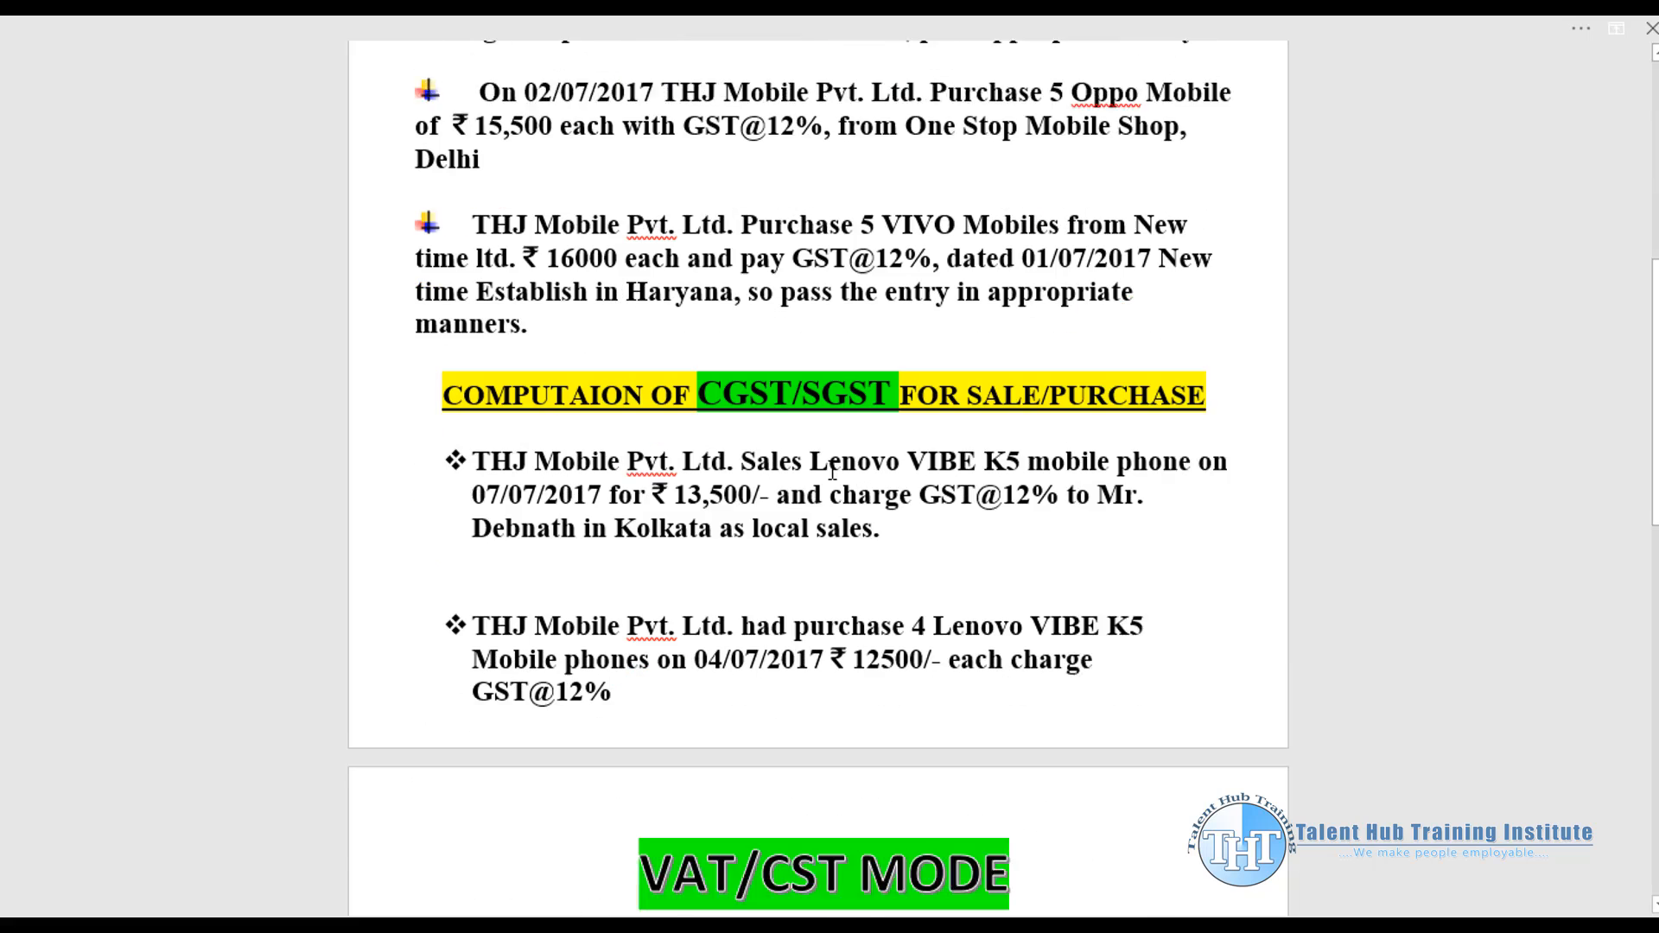
{"action": "scroll", "coordinate": [832, 470], "scroll_direction": "down", "scroll_amount": 1}
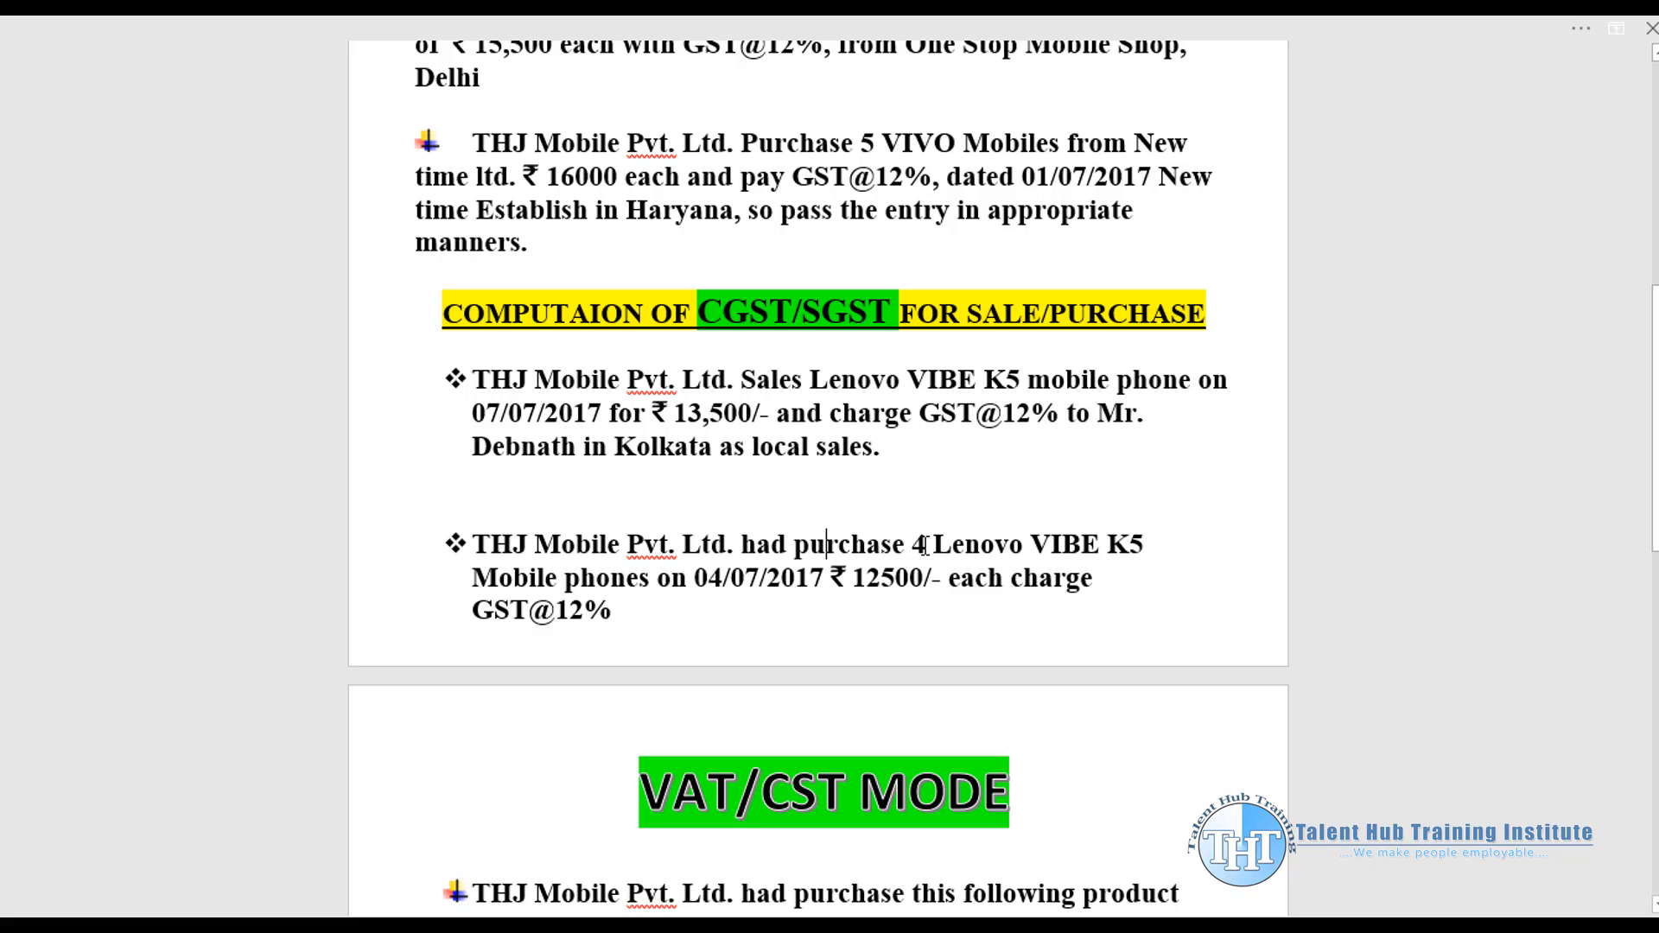
{"action": "left_click_drag", "start_coordinate": [560, 547], "coordinate": [1045, 547]}
{"action": "left_click", "coordinate": [1049, 548]}
{"action": "left_click_drag", "start_coordinate": [598, 584], "coordinate": [925, 579]}
{"action": "left_click", "coordinate": [948, 579]}
{"action": "left_click", "coordinate": [867, 549]}
{"action": "key", "text": "alt+Tab"}
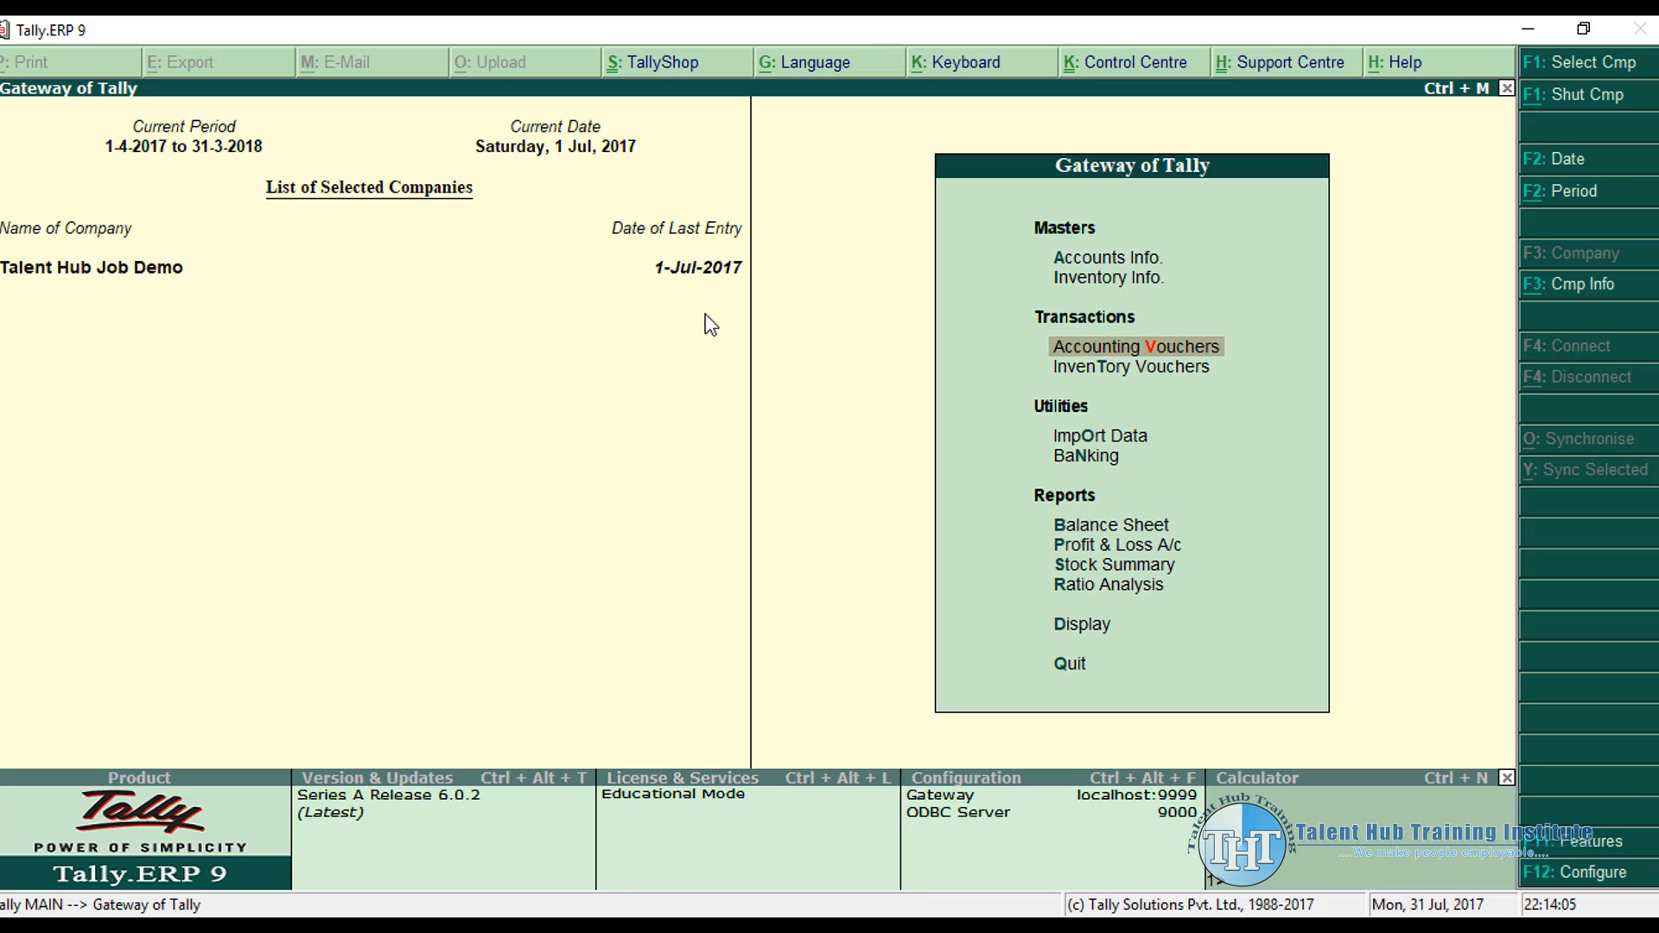
Step: Start a purchase voucher with supplier invoice no. 15 dated 1-Jul-2017
{"action": "key", "text": "Return"}
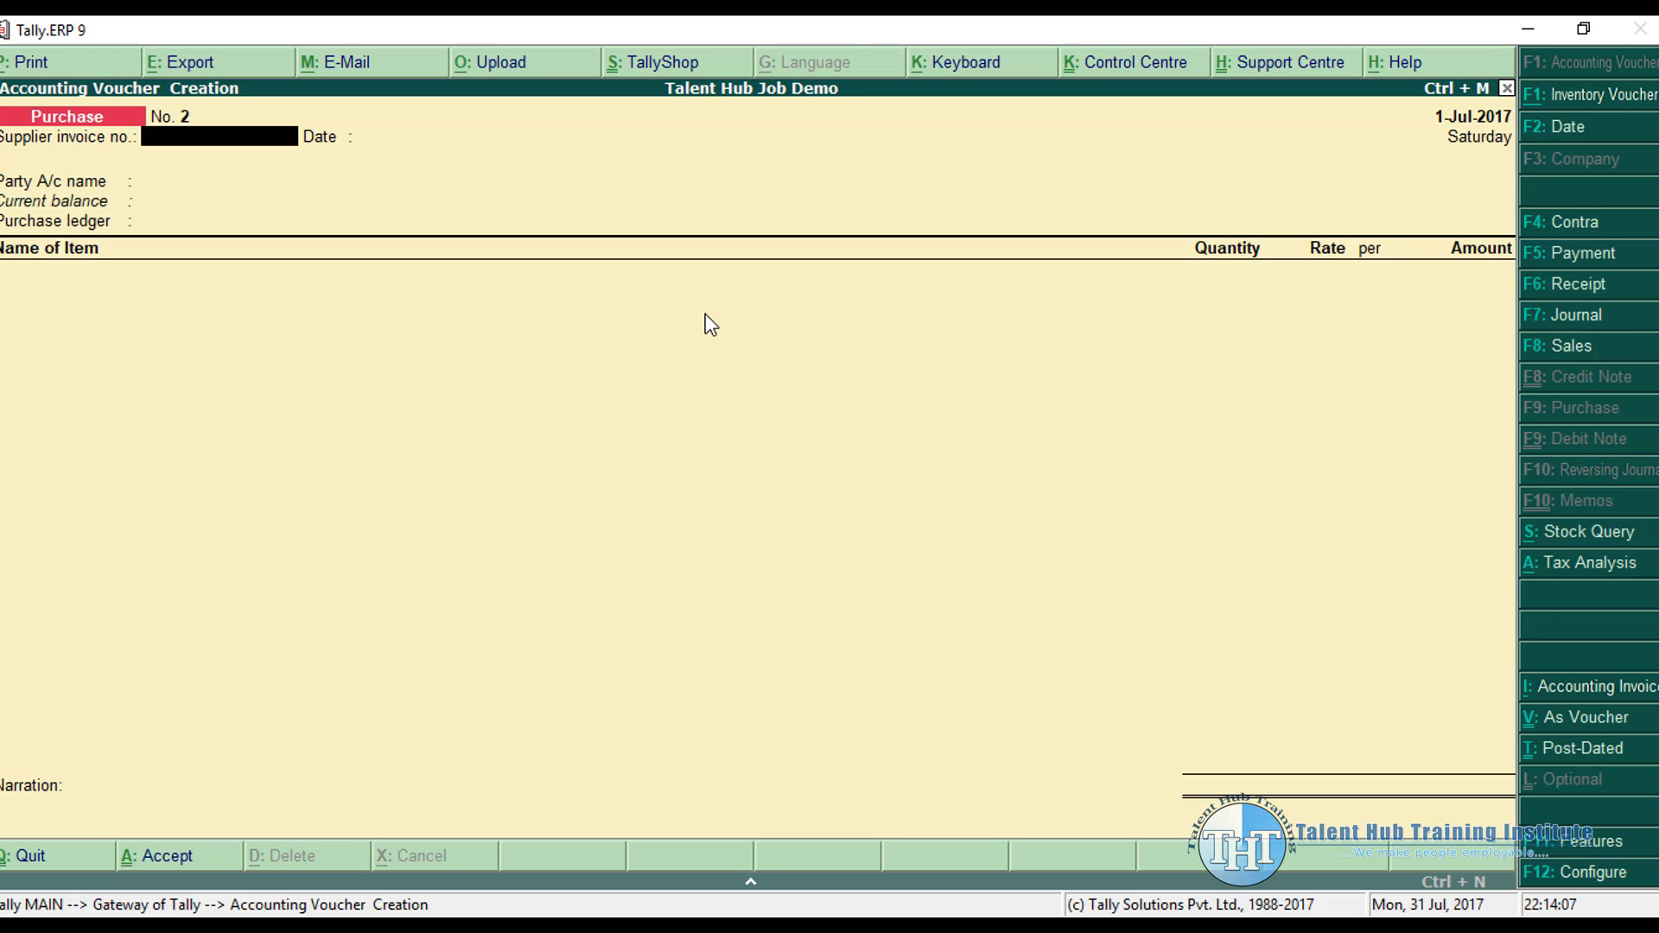
{"action": "type", "text": "15"}
{"action": "key", "text": "Return"}
{"action": "key", "text": "Return"}
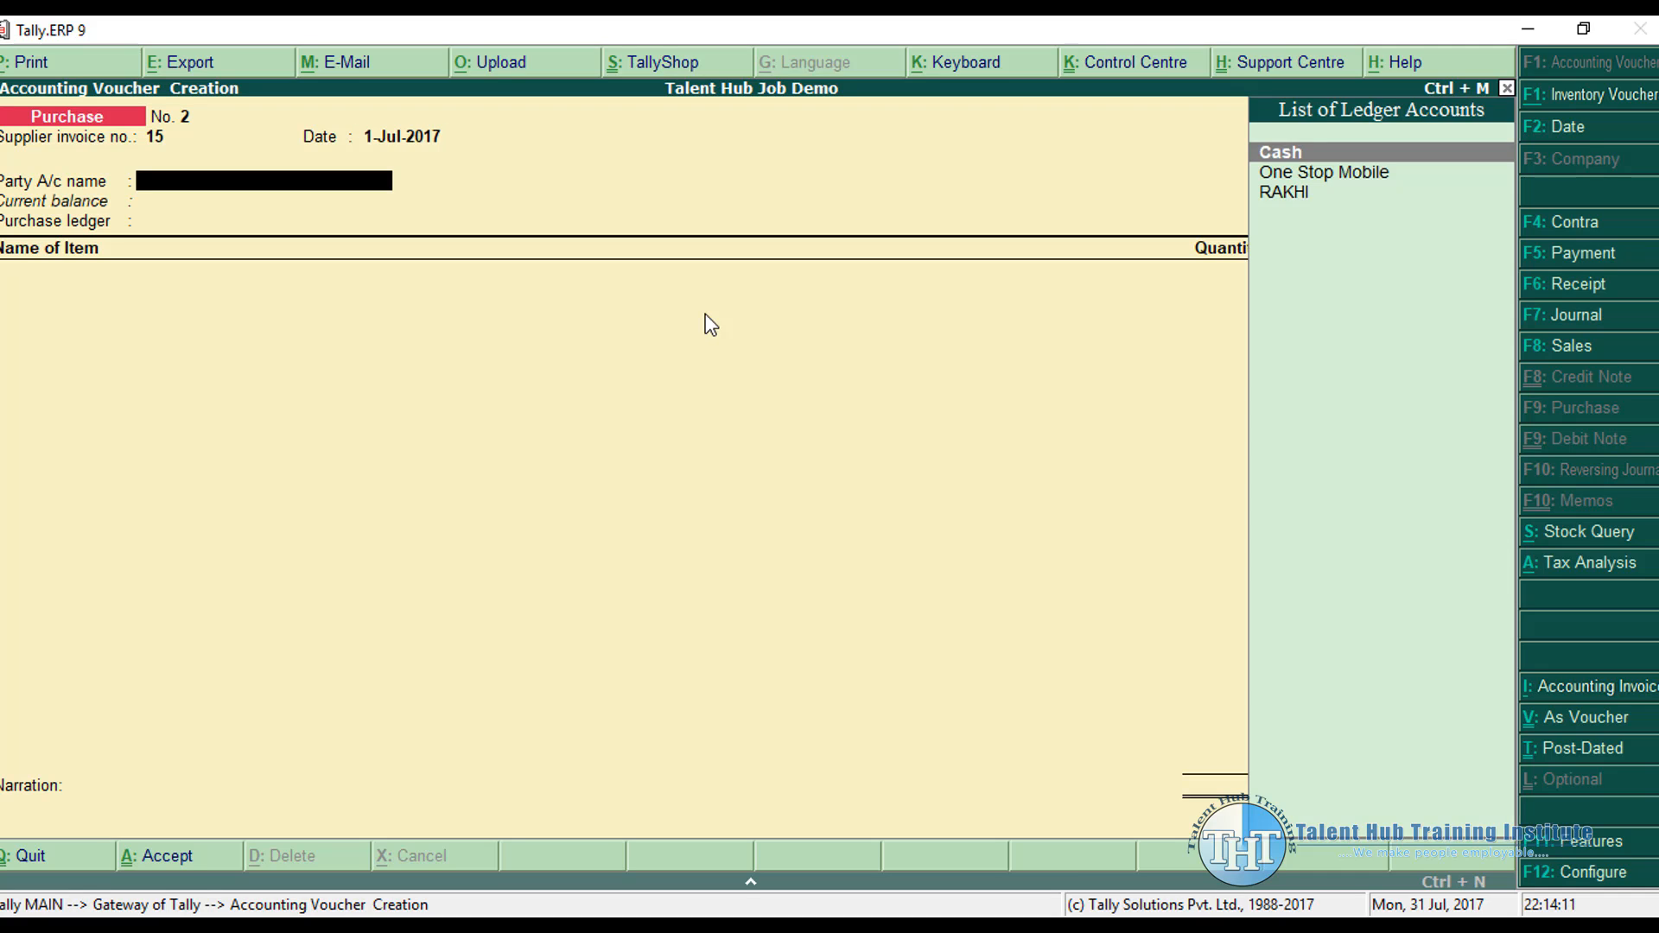
Step: Try to change the supplier invoice date to 2-7-2017
{"action": "key", "text": "BackSpace"}
{"action": "type", "text": "2-"}
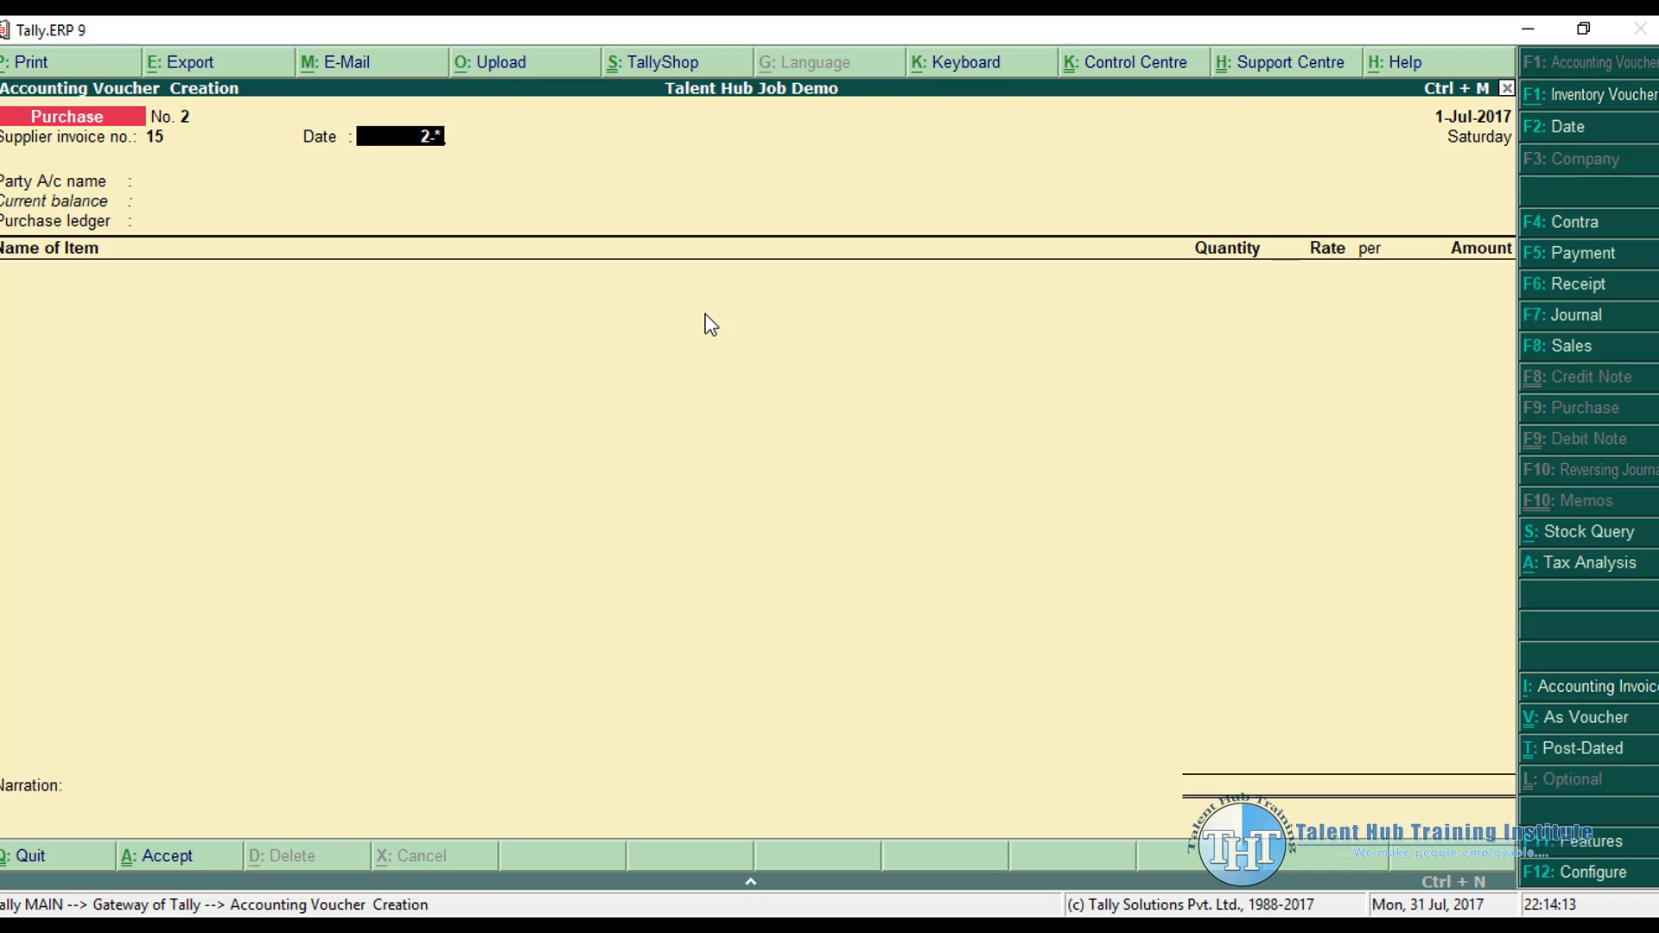
{"action": "type", "text": "7-20147"}
{"action": "key", "text": "BackSpace"}
{"action": "key", "text": "BackSpace"}
{"action": "type", "text": "7"}
{"action": "key", "text": "Return"}
Step: Set the supplier invoice date back to 1-7-2017
{"action": "key", "text": "Delete"}
{"action": "key", "text": "Delete"}
{"action": "key", "text": "Delete"}
{"action": "key", "text": "Delete"}
{"action": "key", "text": "Delete"}
{"action": "key", "text": "Delete"}
{"action": "key", "text": "Delete"}
{"action": "key", "text": "Delete"}
{"action": "key", "text": "Delete"}
{"action": "key", "text": "Delete"}
{"action": "type", "text": "1-7-2017"}
{"action": "key", "text": "Return"}
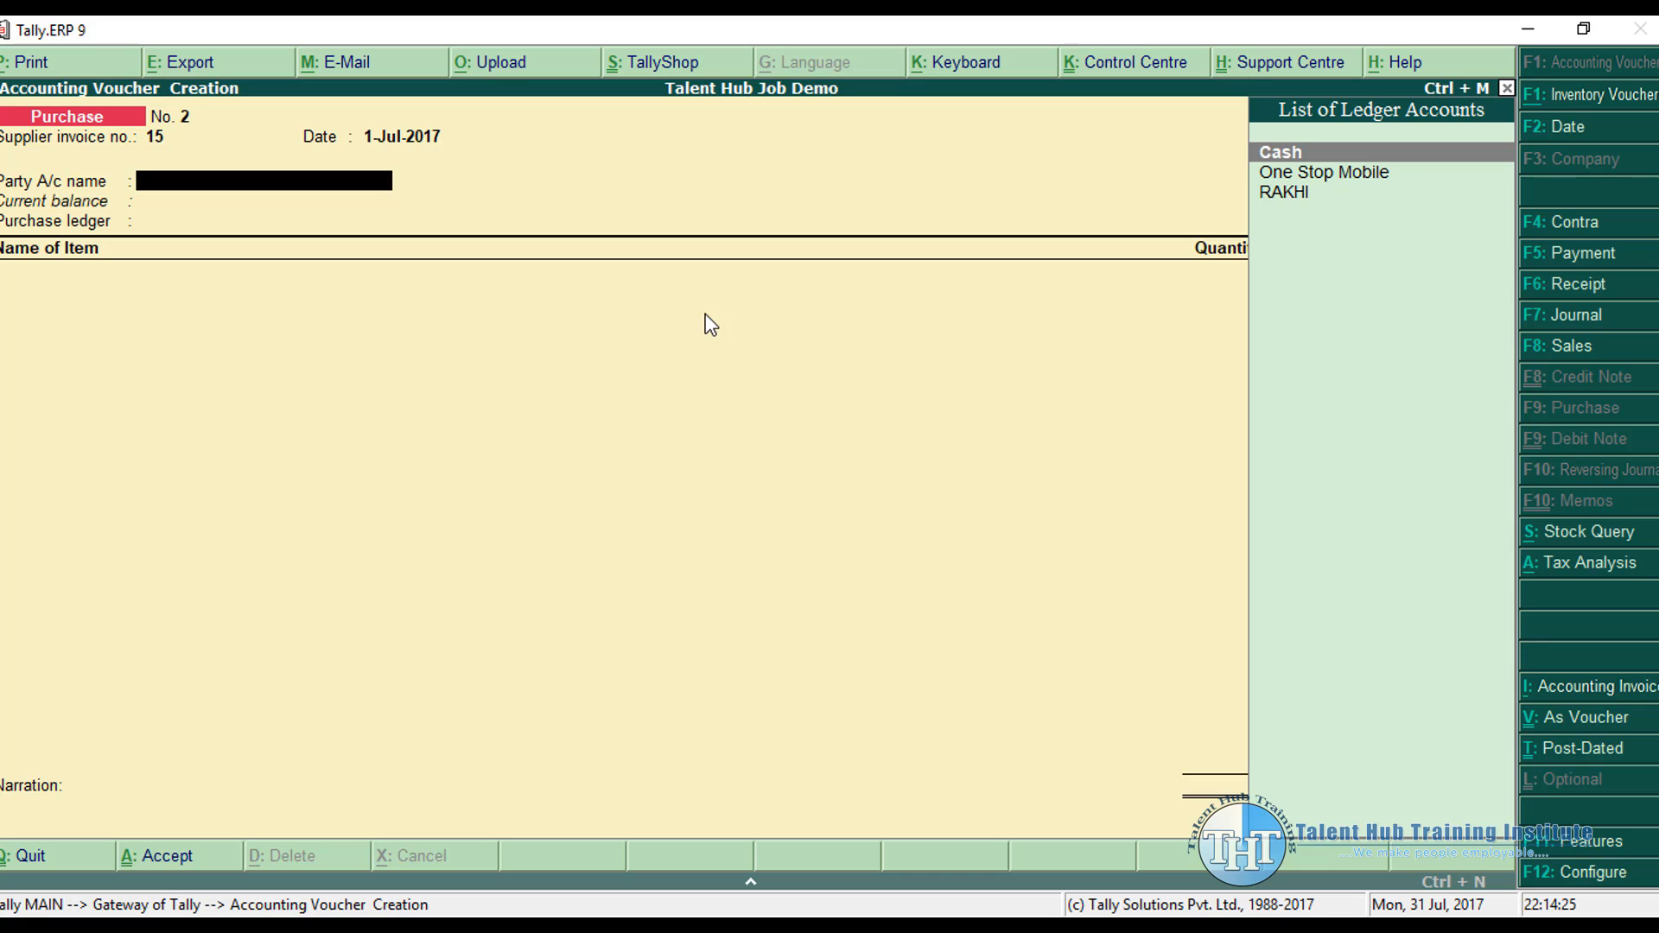
Step: Create the party ledger The Mobile Hut under Sundry Creditors with the default West Bengal details and choose Purchase GST as the voucher's purchase ledger
{"action": "key", "text": "alt+c"}
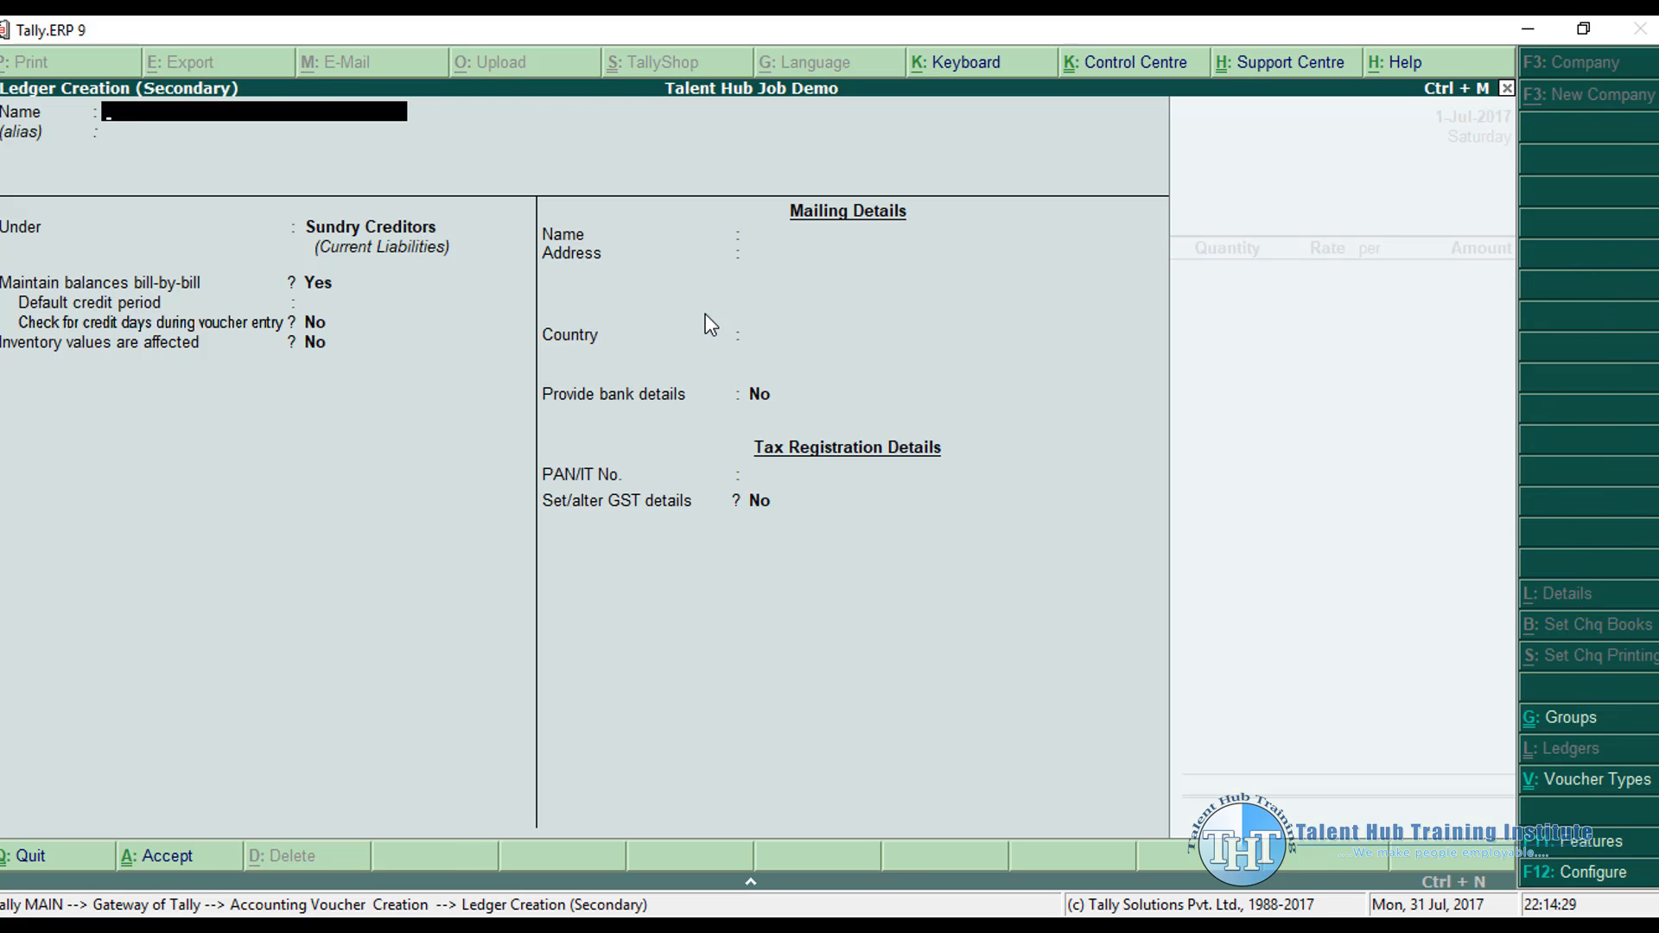
{"action": "type", "text": "The Mobile Hut"}
{"action": "key", "text": "Return"}
{"action": "key", "text": "Return"}
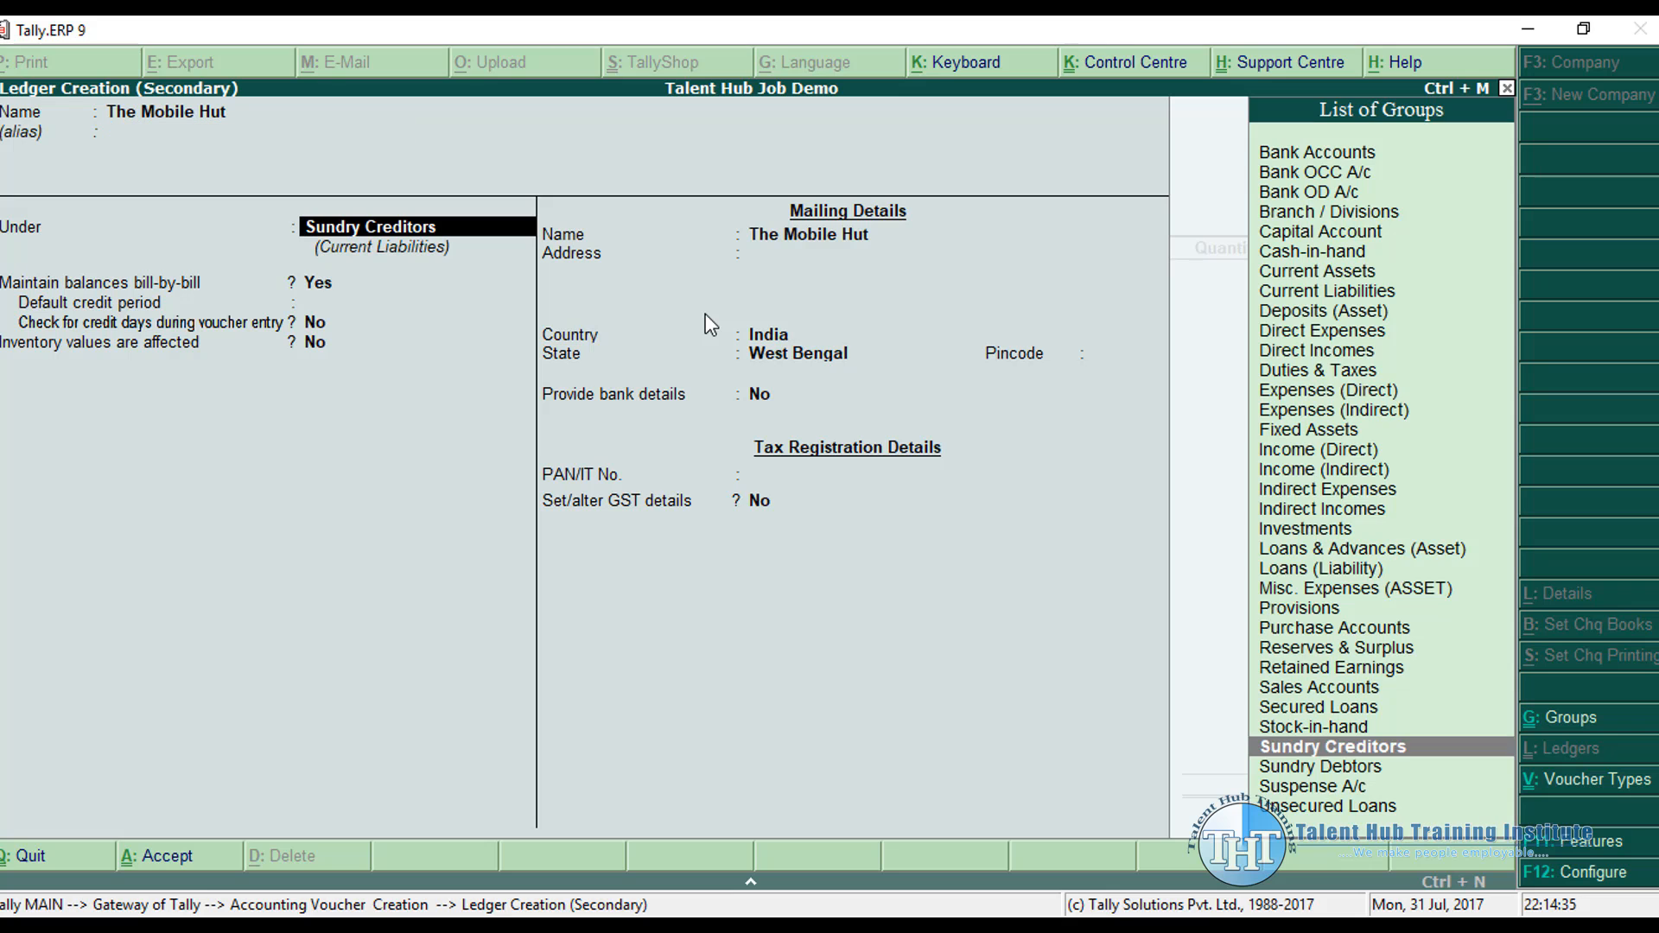
{"action": "key", "text": "Return"}
{"action": "key", "text": "Return"}
{"action": "key", "text": "Return"}
{"action": "key", "text": "Return"}
{"action": "key", "text": "Return"}
{"action": "key", "text": "Return"}
{"action": "key", "text": "Return"}
{"action": "key", "text": "Return"}
{"action": "key", "text": "Return"}
{"action": "key", "text": "Return"}
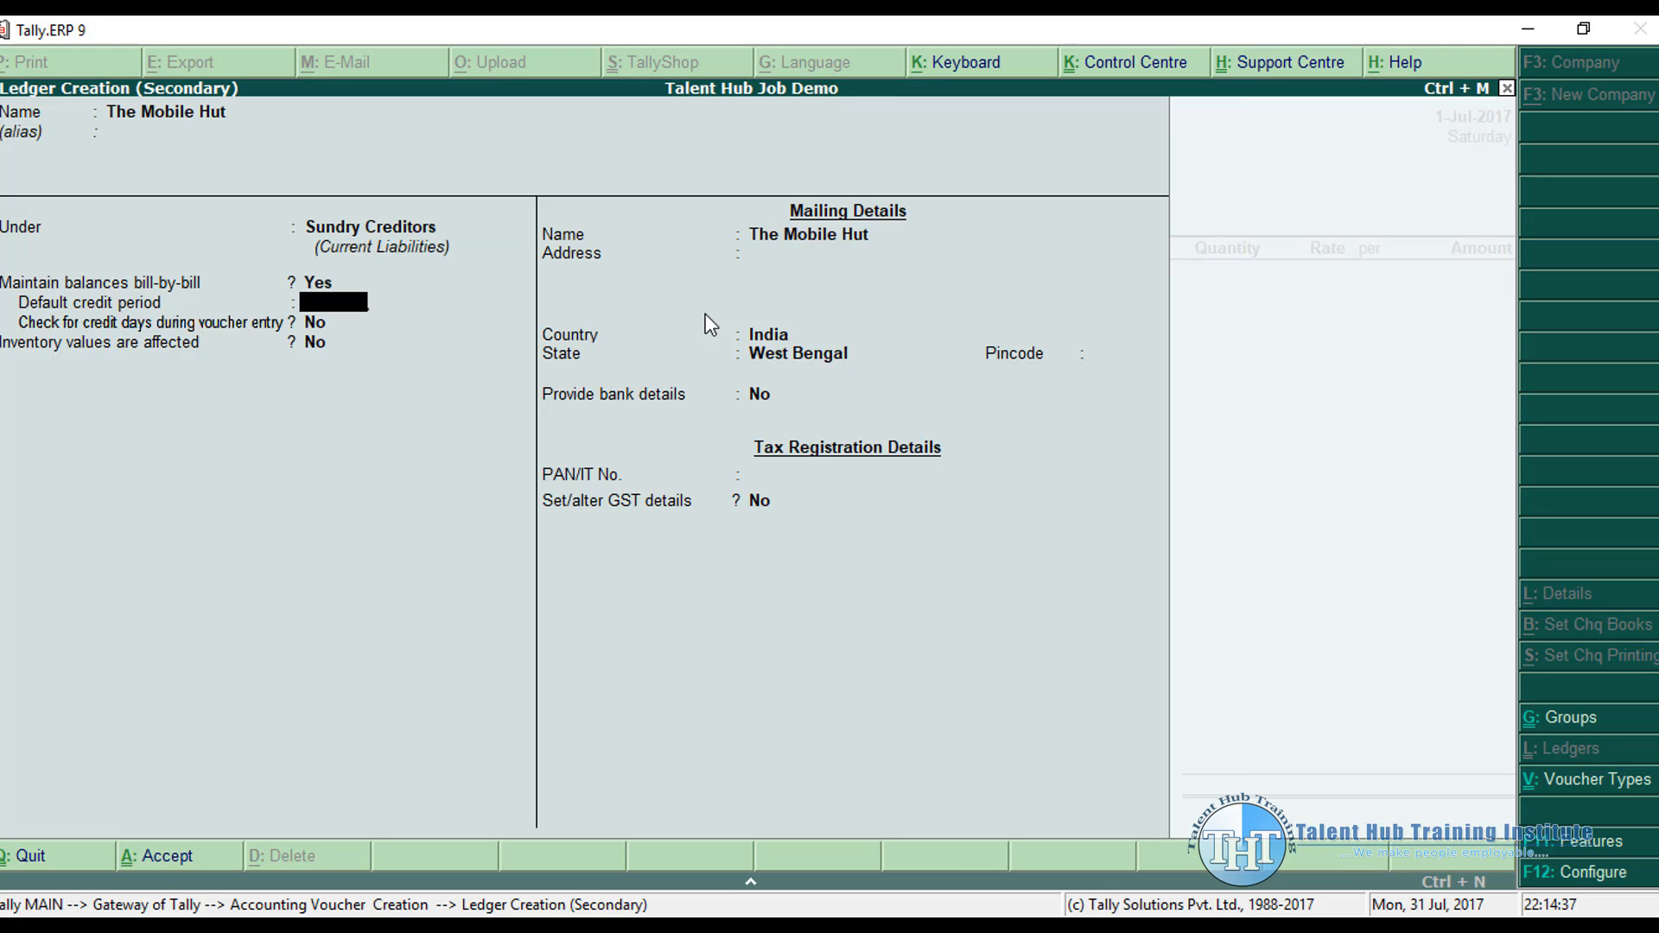
{"action": "key", "text": "Return"}
{"action": "key", "text": "Return"}
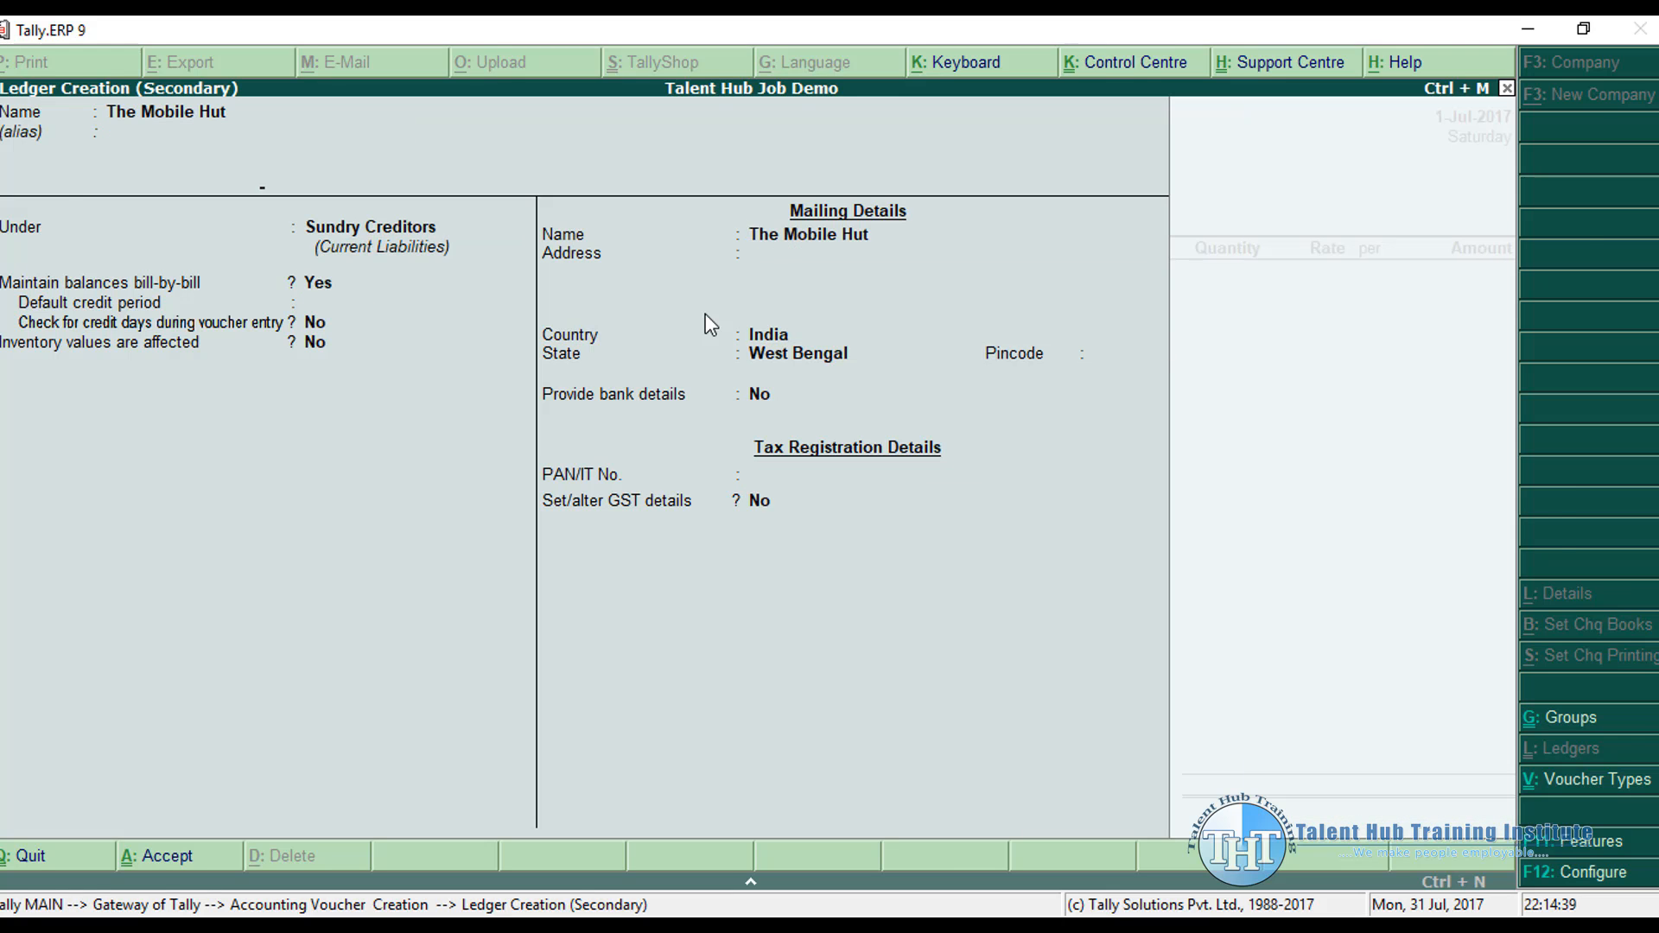
{"action": "key", "text": "Return"}
{"action": "key", "text": "Return"}
{"action": "key", "text": "Return"}
{"action": "key", "text": "Return"}
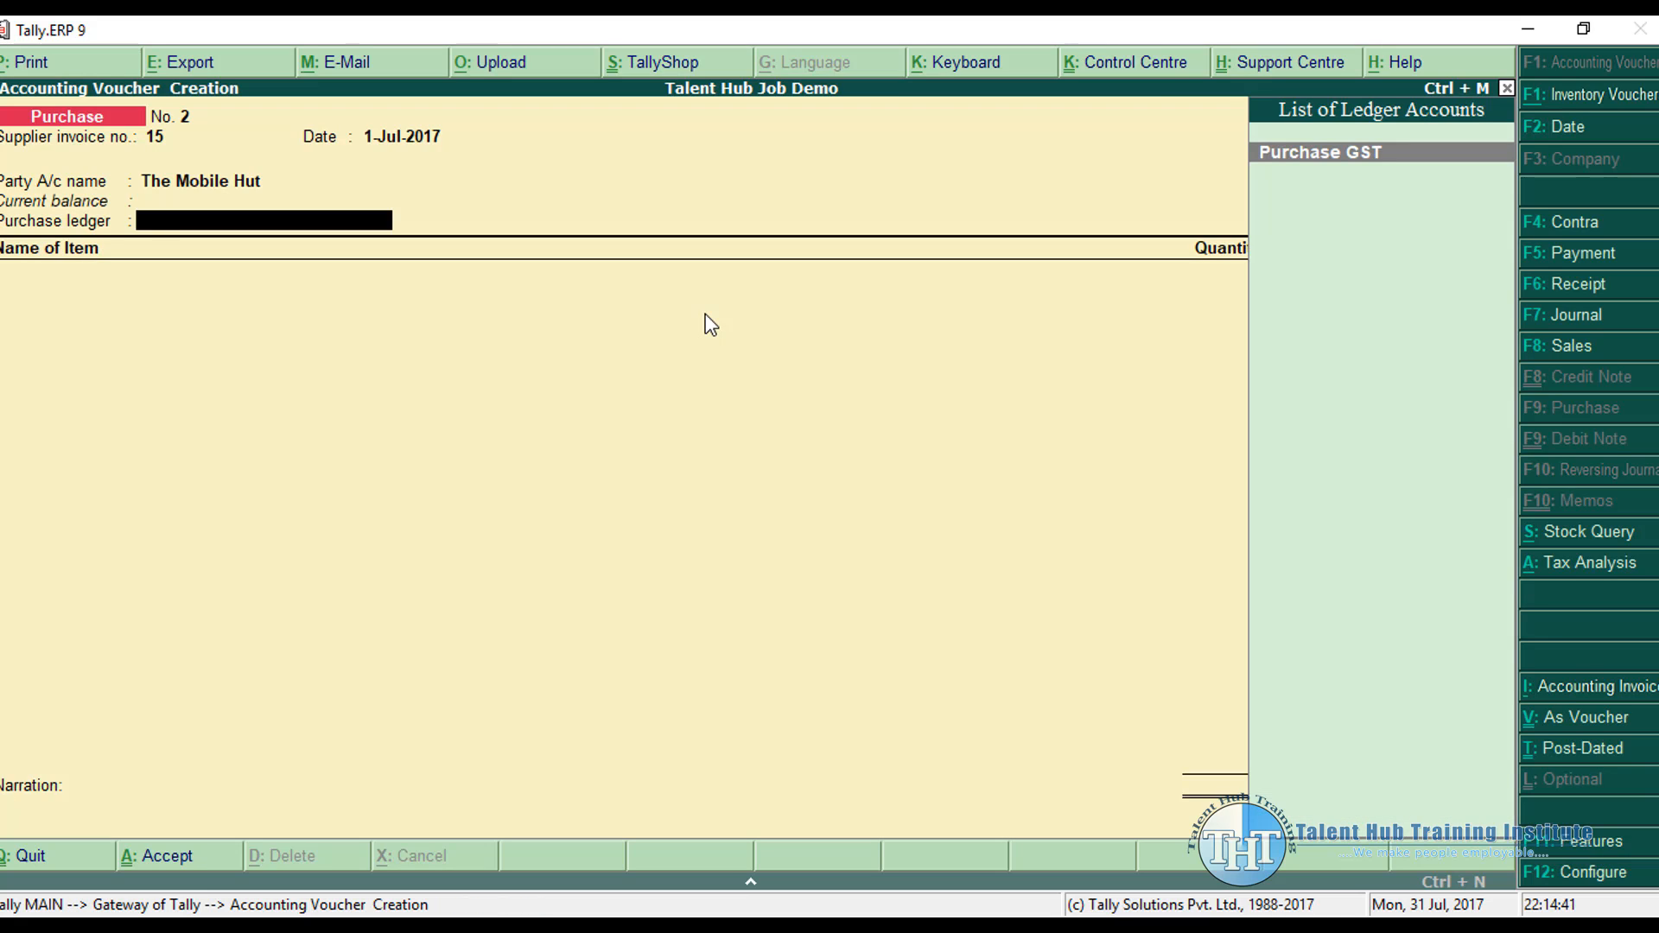
{"action": "key", "text": "Return"}
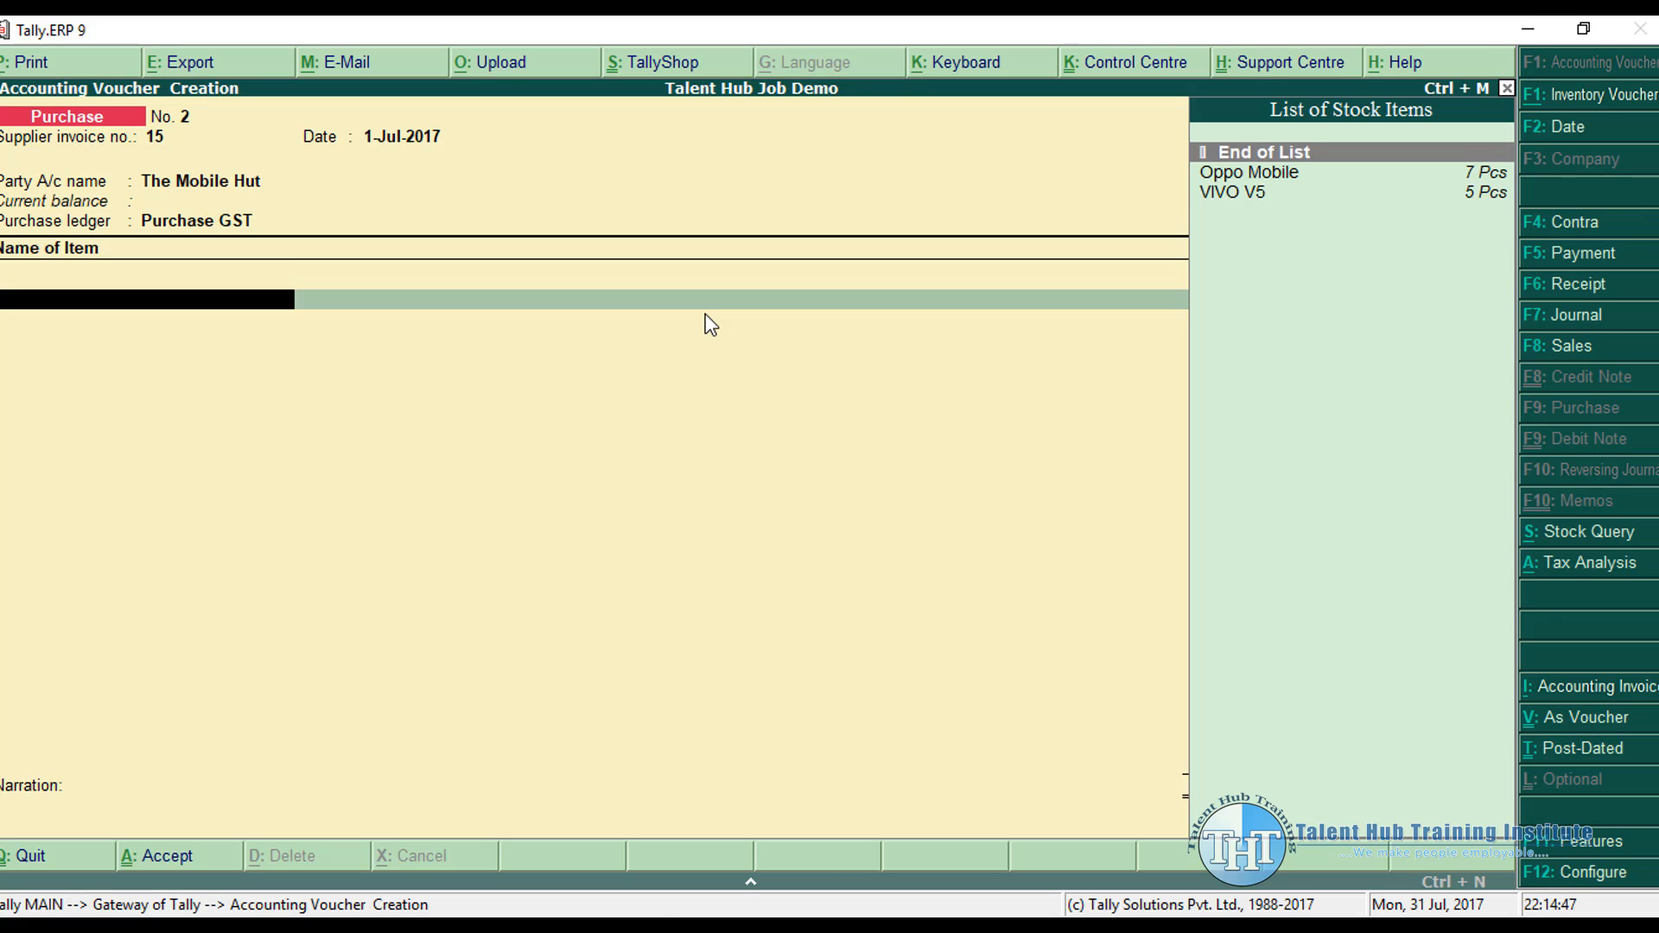
Step: Start a new stock item for the purchase voucher named Lenovo VIVE K5, without an alias
{"action": "key", "text": "alt+c"}
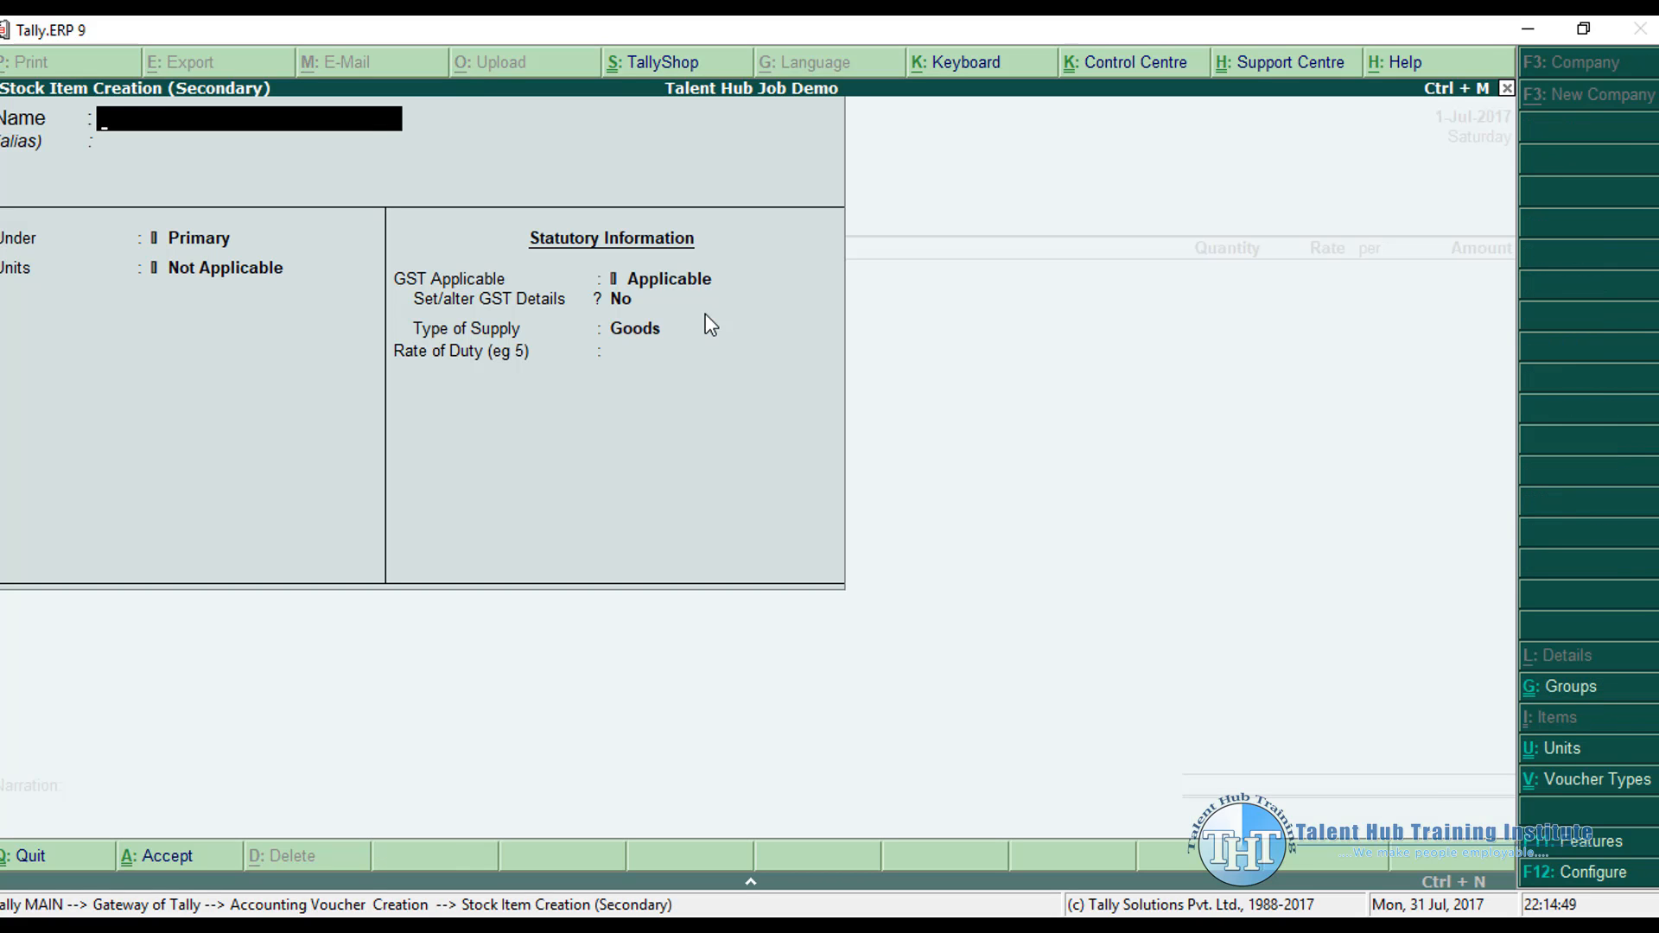
{"action": "type", "text": "LEb"}
{"action": "key", "text": "BackSpace"}
{"action": "type", "text": "novo"}
{"action": "key", "text": "BackSpace"}
{"action": "key", "text": "BackSpace"}
{"action": "key", "text": "BackSpace"}
{"action": "key", "text": "BackSpace"}
{"action": "key", "text": "BackSpace"}
{"action": "type", "text": "enovo VIVE"}
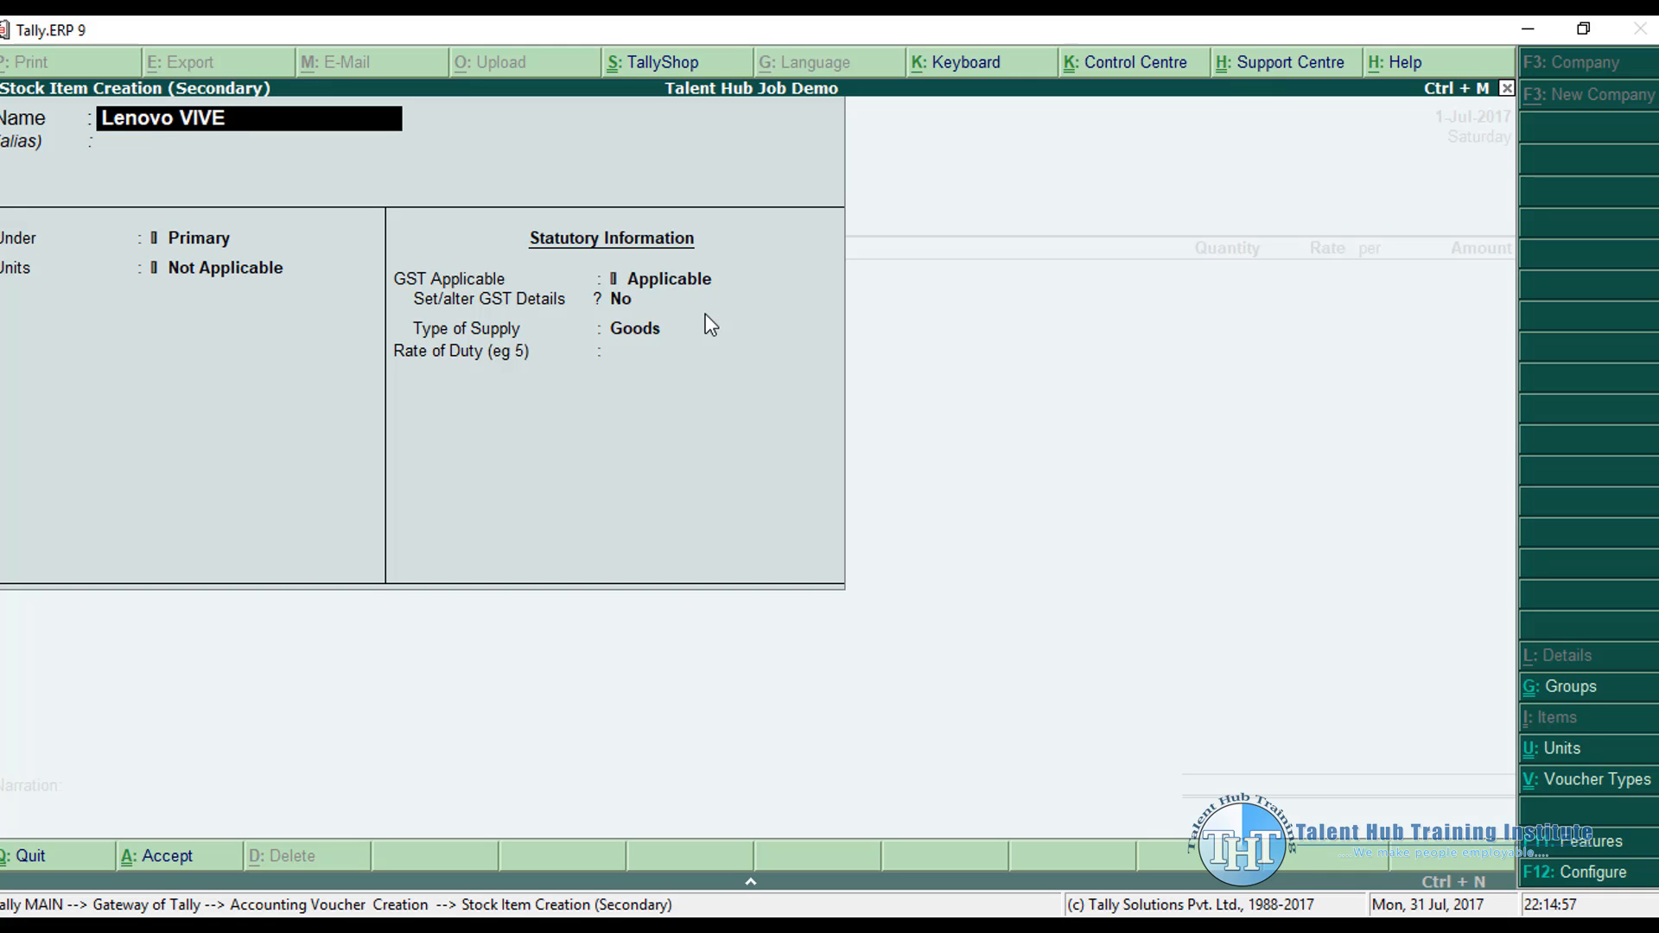
{"action": "type", "text": " K5"}
{"action": "key", "text": "Return"}
{"action": "key", "text": "Return"}
Step: Place the new stock item under the Mobile group with Pcs as unit and GST applicable, and save it
{"action": "key", "text": "Down"}
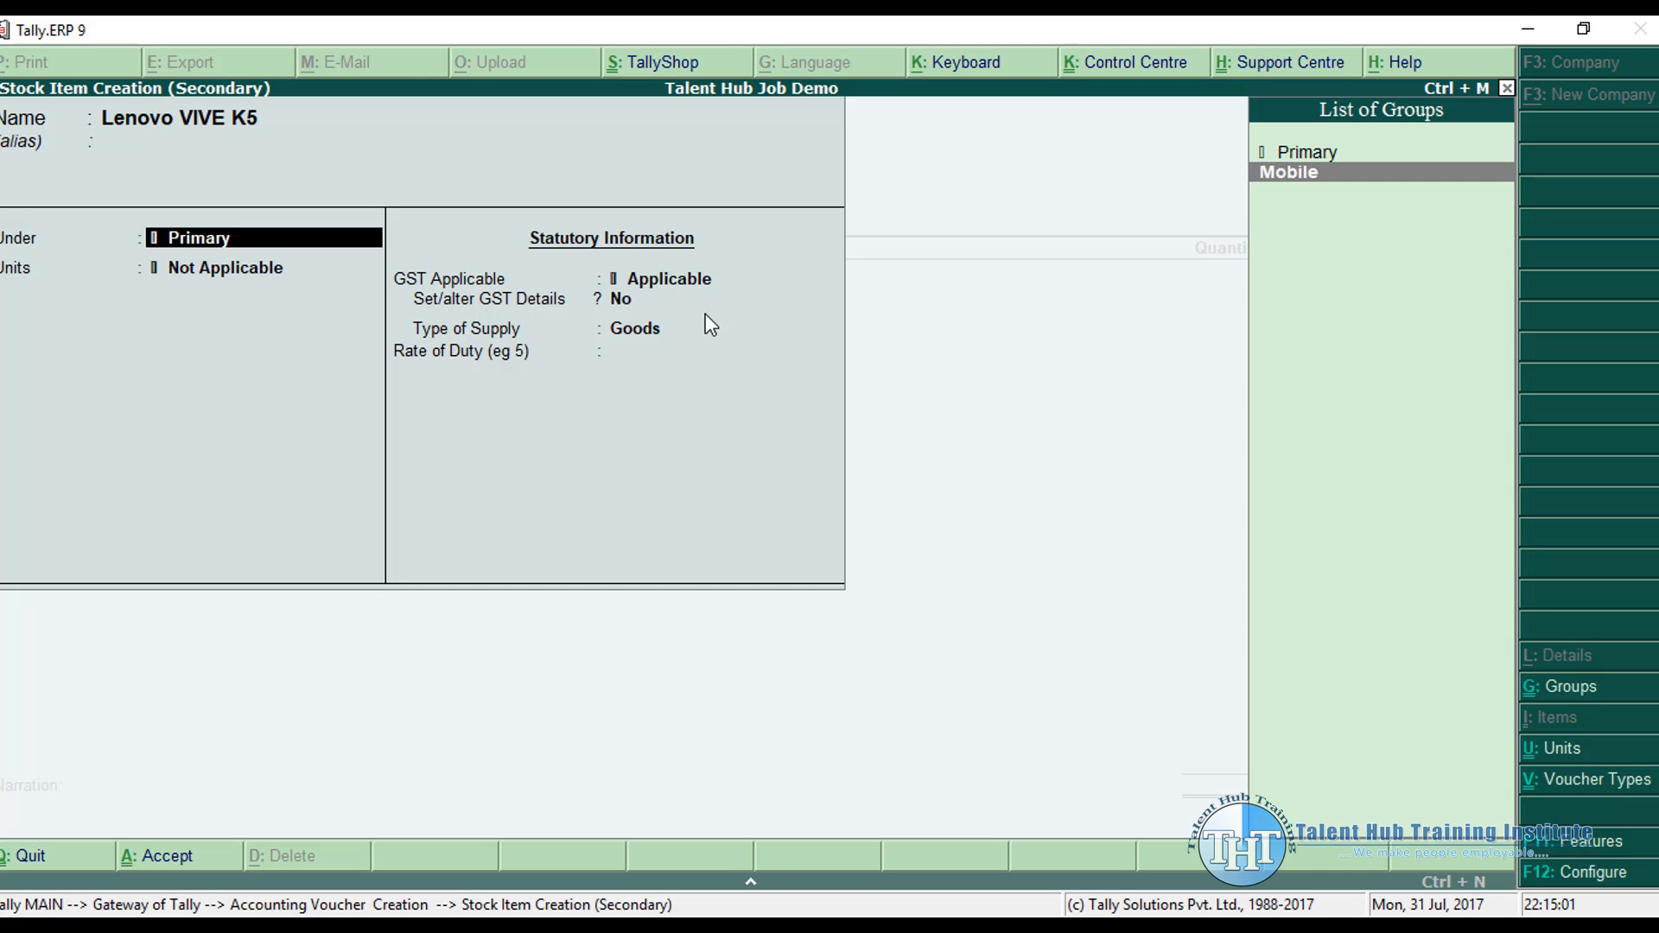
{"action": "key", "text": "Return"}
{"action": "key", "text": "Return"}
{"action": "key", "text": "Return"}
{"action": "key", "text": "Return"}
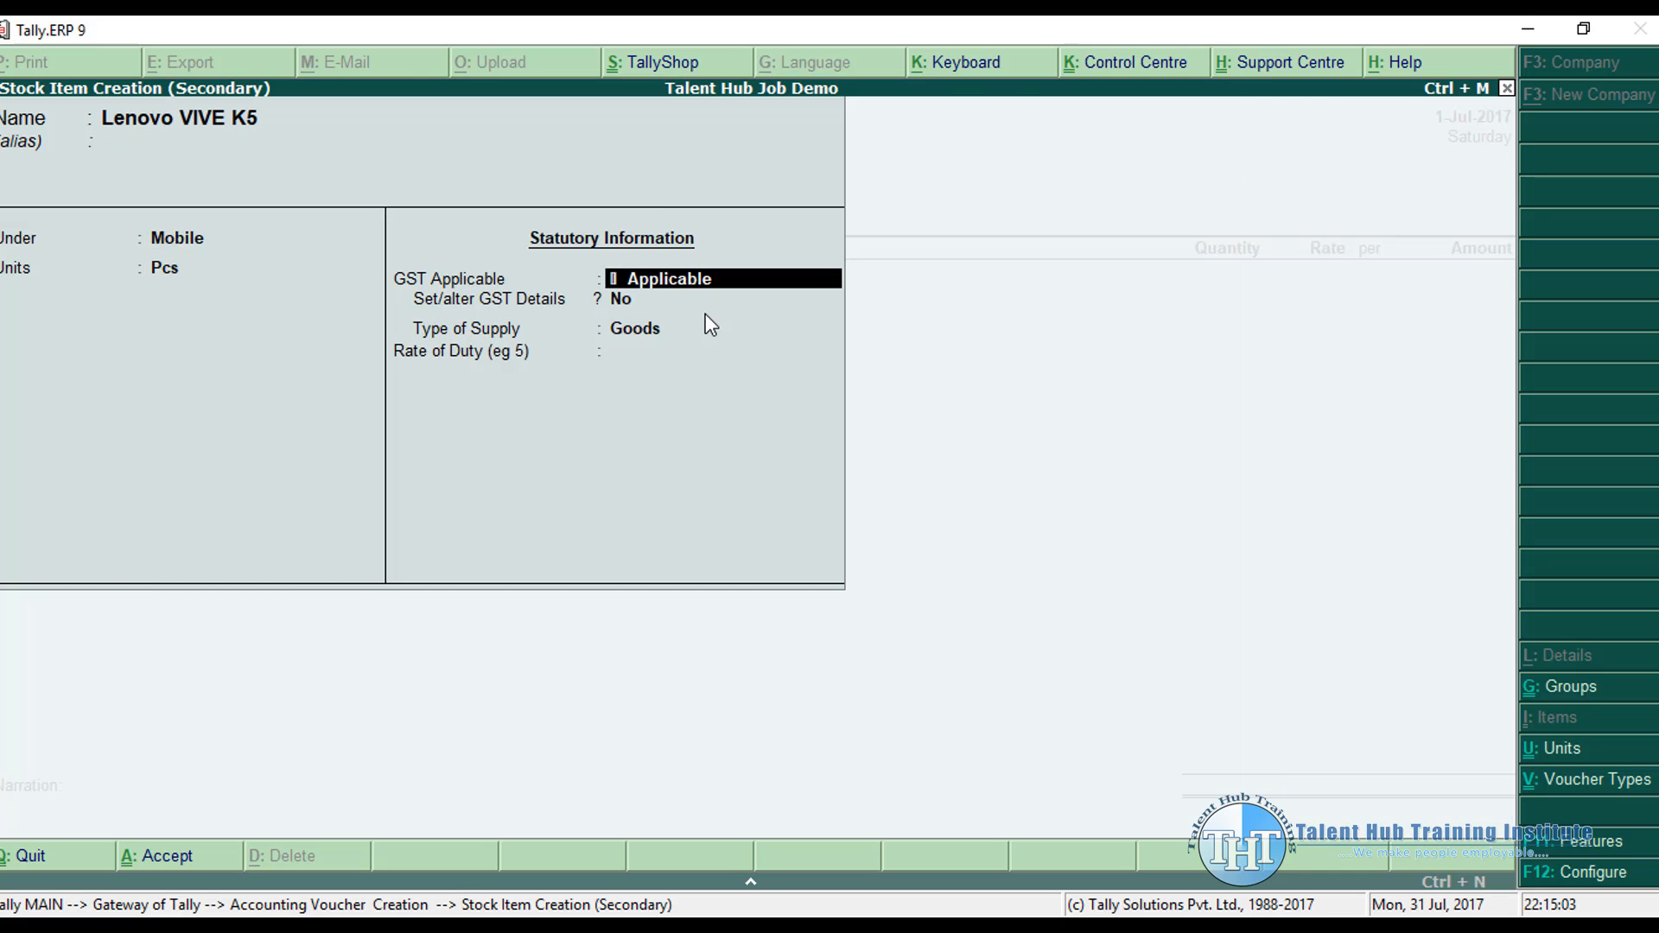
{"action": "key", "text": "Return"}
{"action": "type", "text": "6"}
{"action": "key", "text": "Return"}
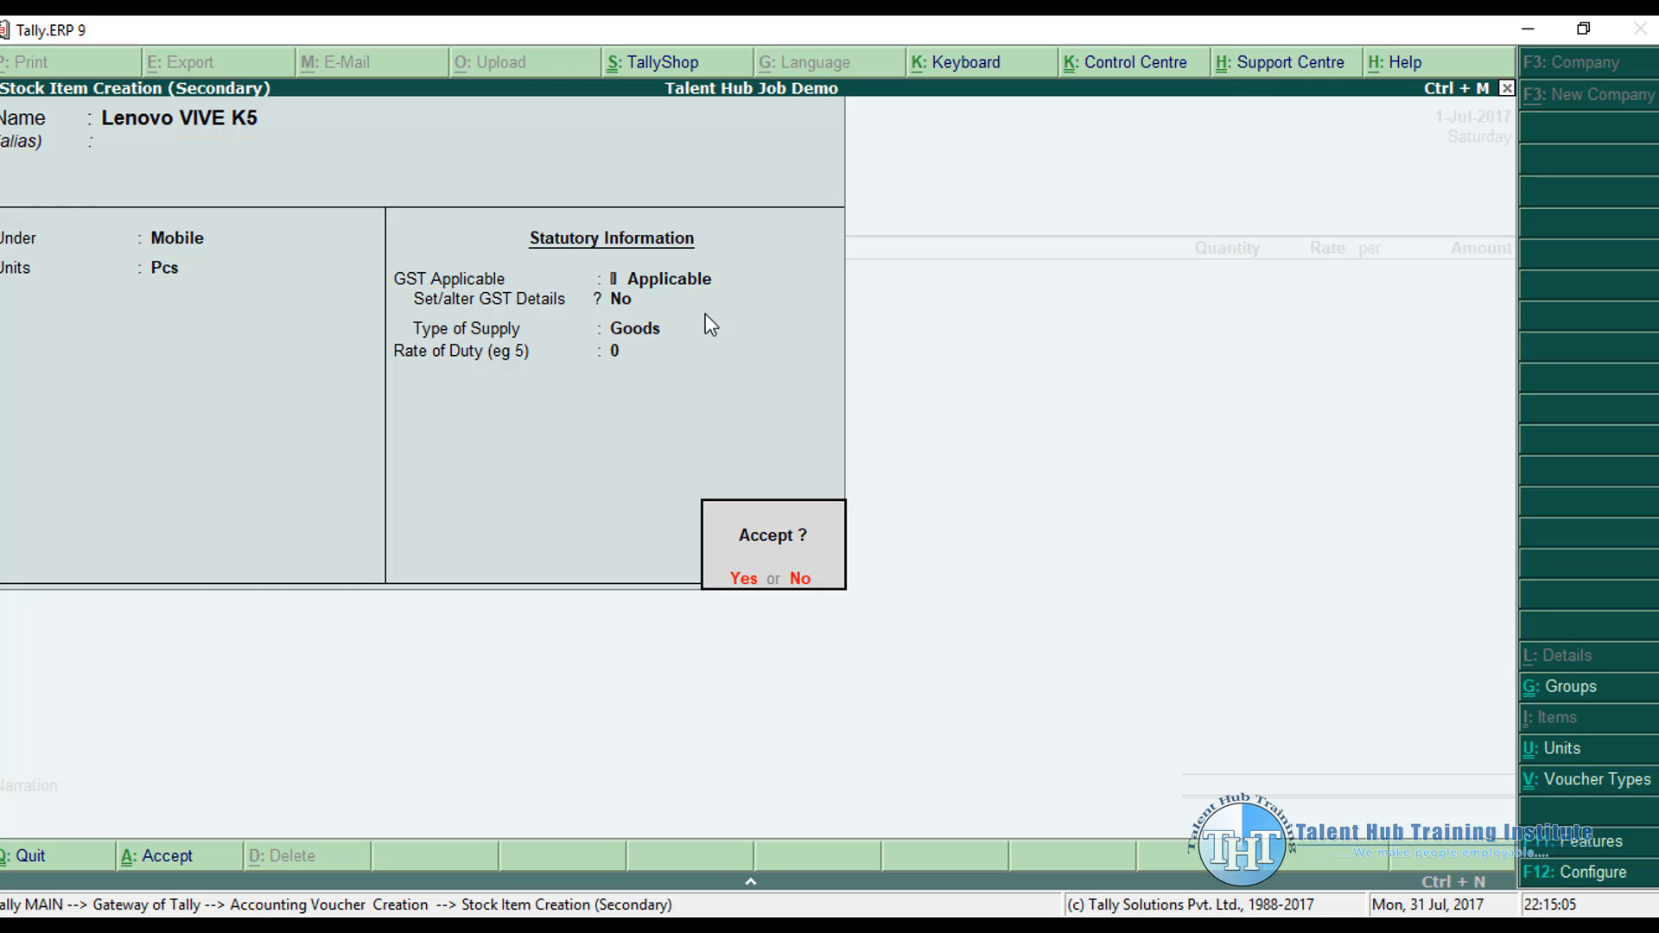
{"action": "key", "text": "Return"}
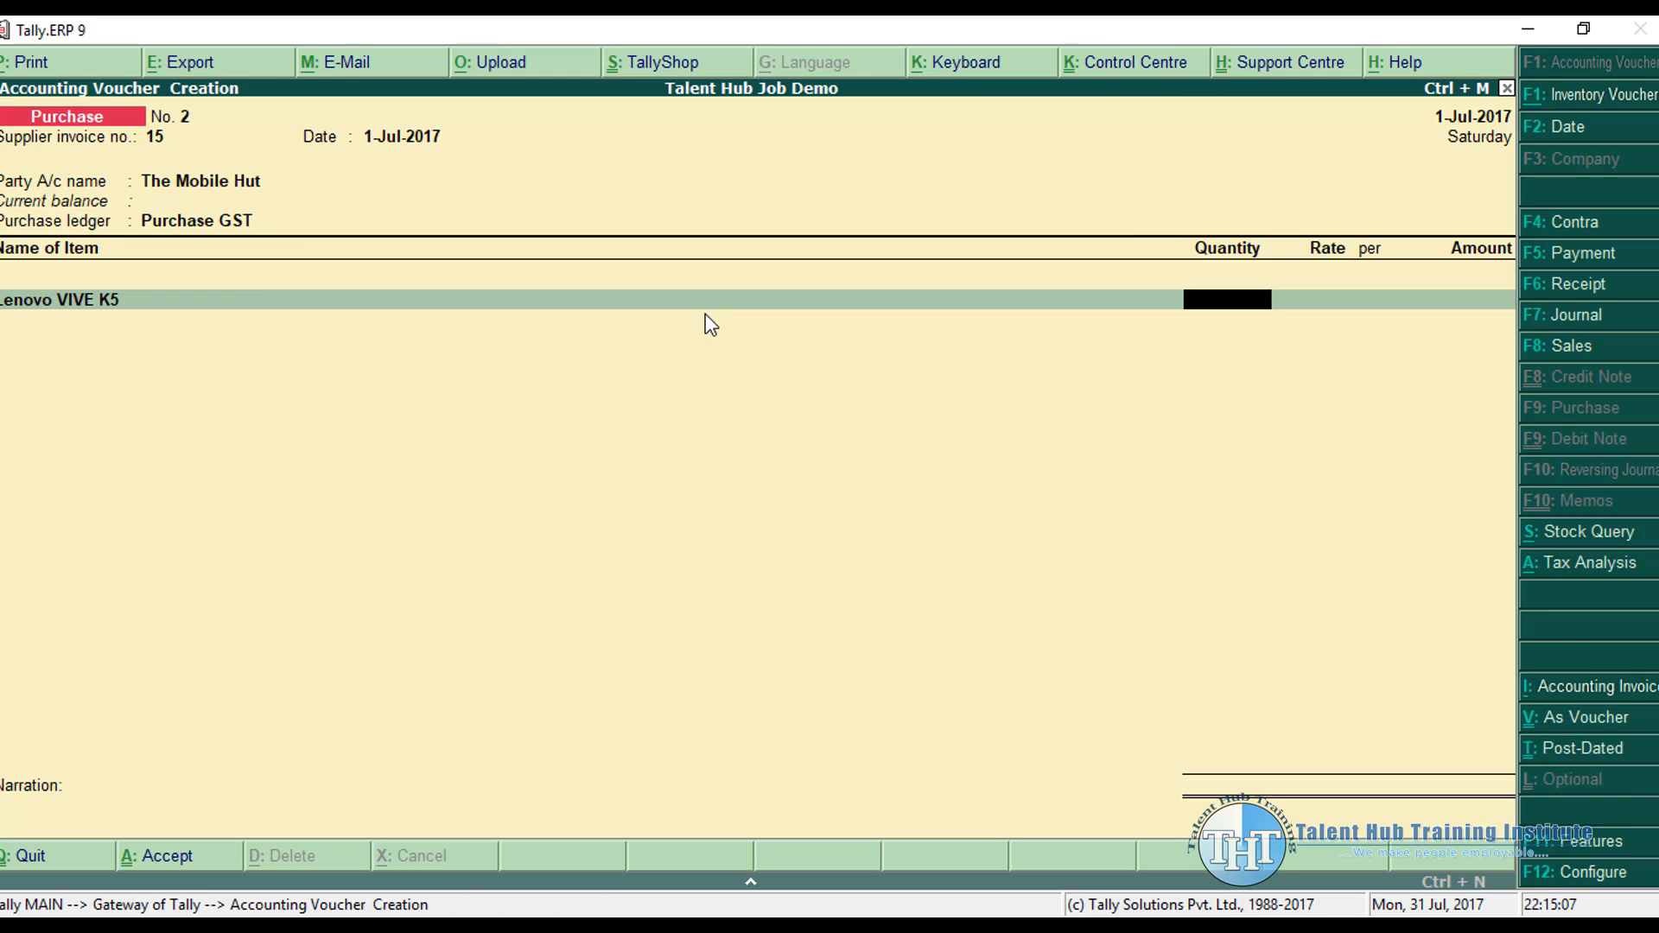
Step: Check the purchase details in the exercise document, then enter 4 Pcs at a rate of 12,500 for the Lenovo VIVE K5
{"action": "key", "text": "alt+Tab"}
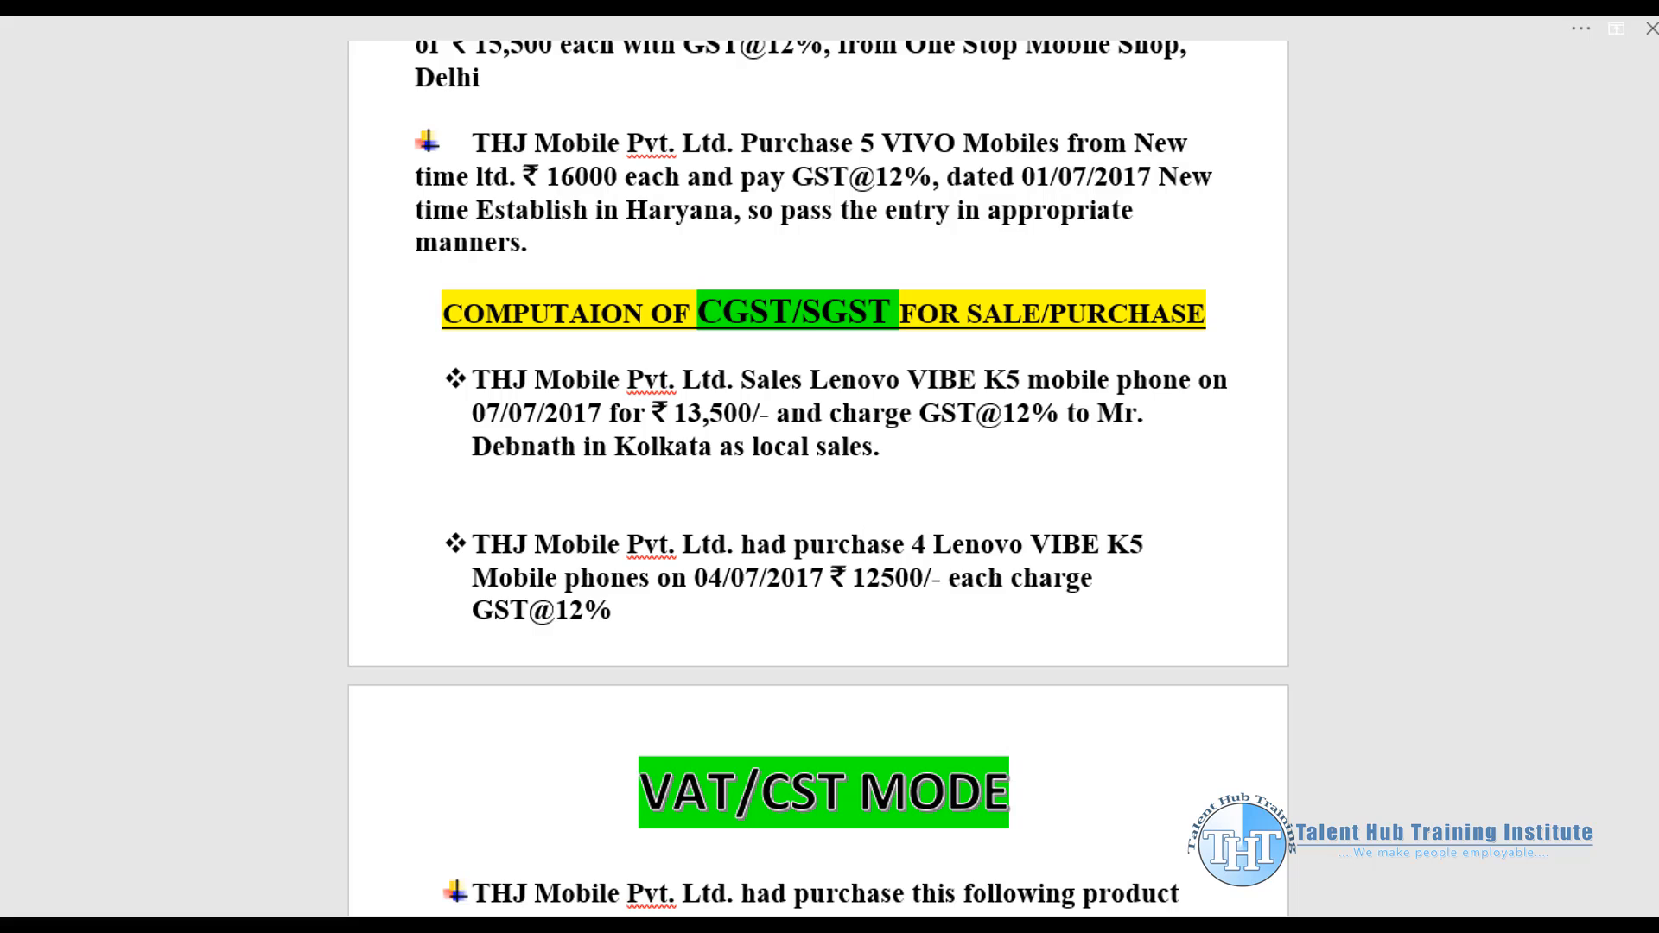
{"action": "key", "text": "alt+Tab"}
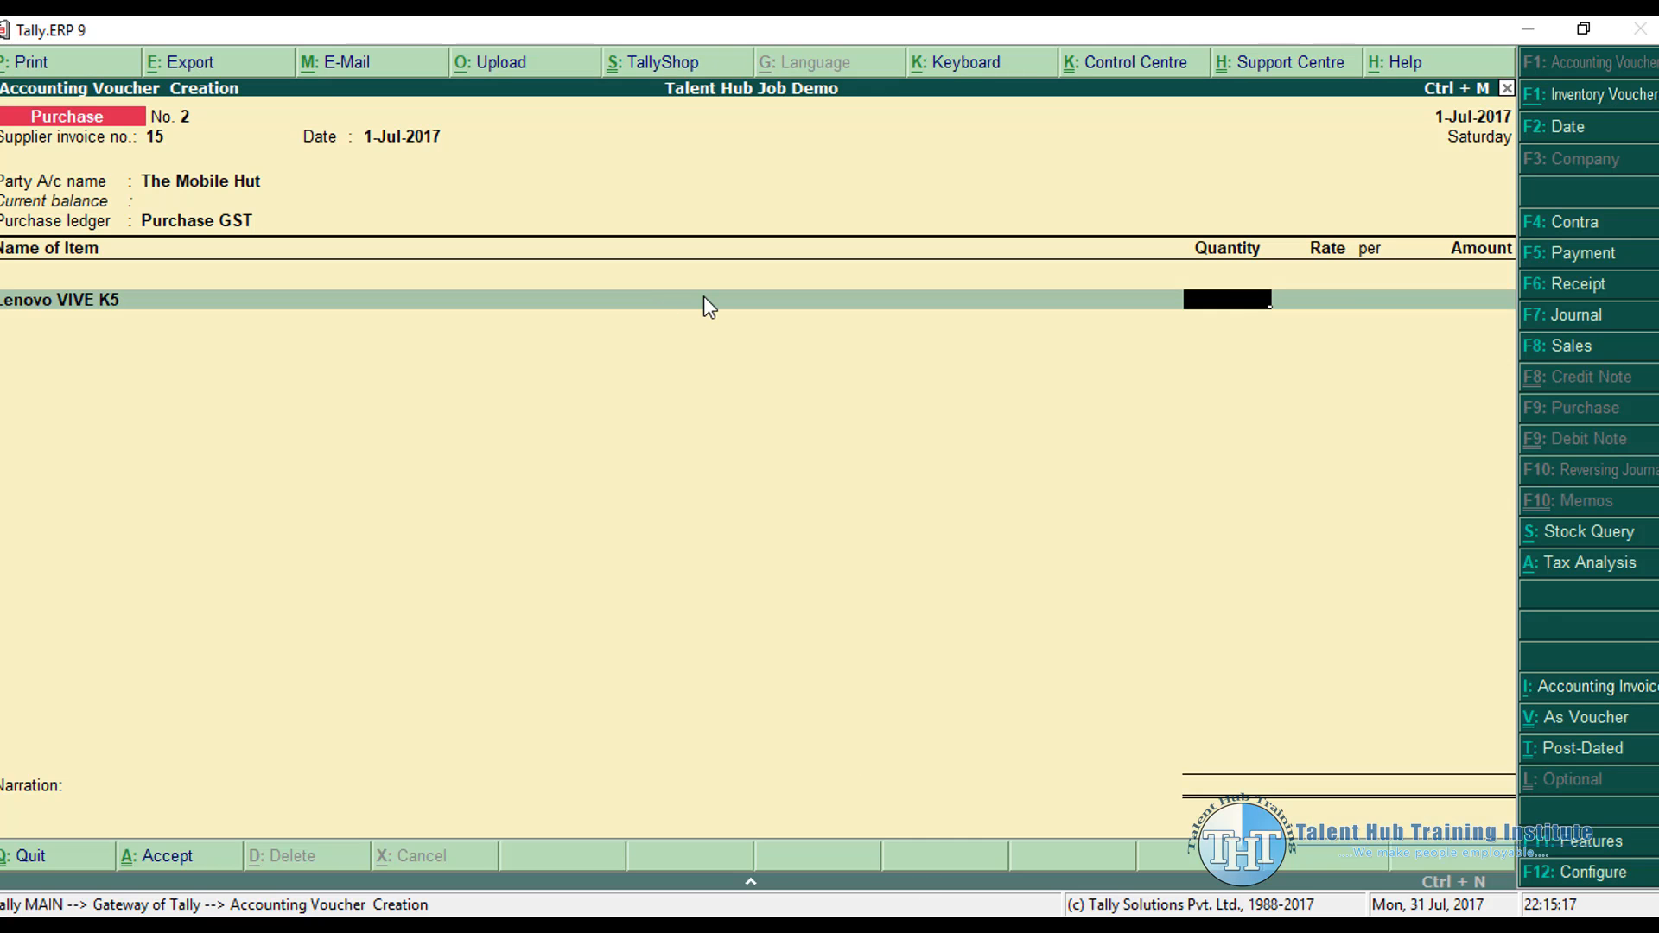
{"action": "type", "text": "4"}
{"action": "key", "text": "Return"}
{"action": "type", "text": "12,50"}
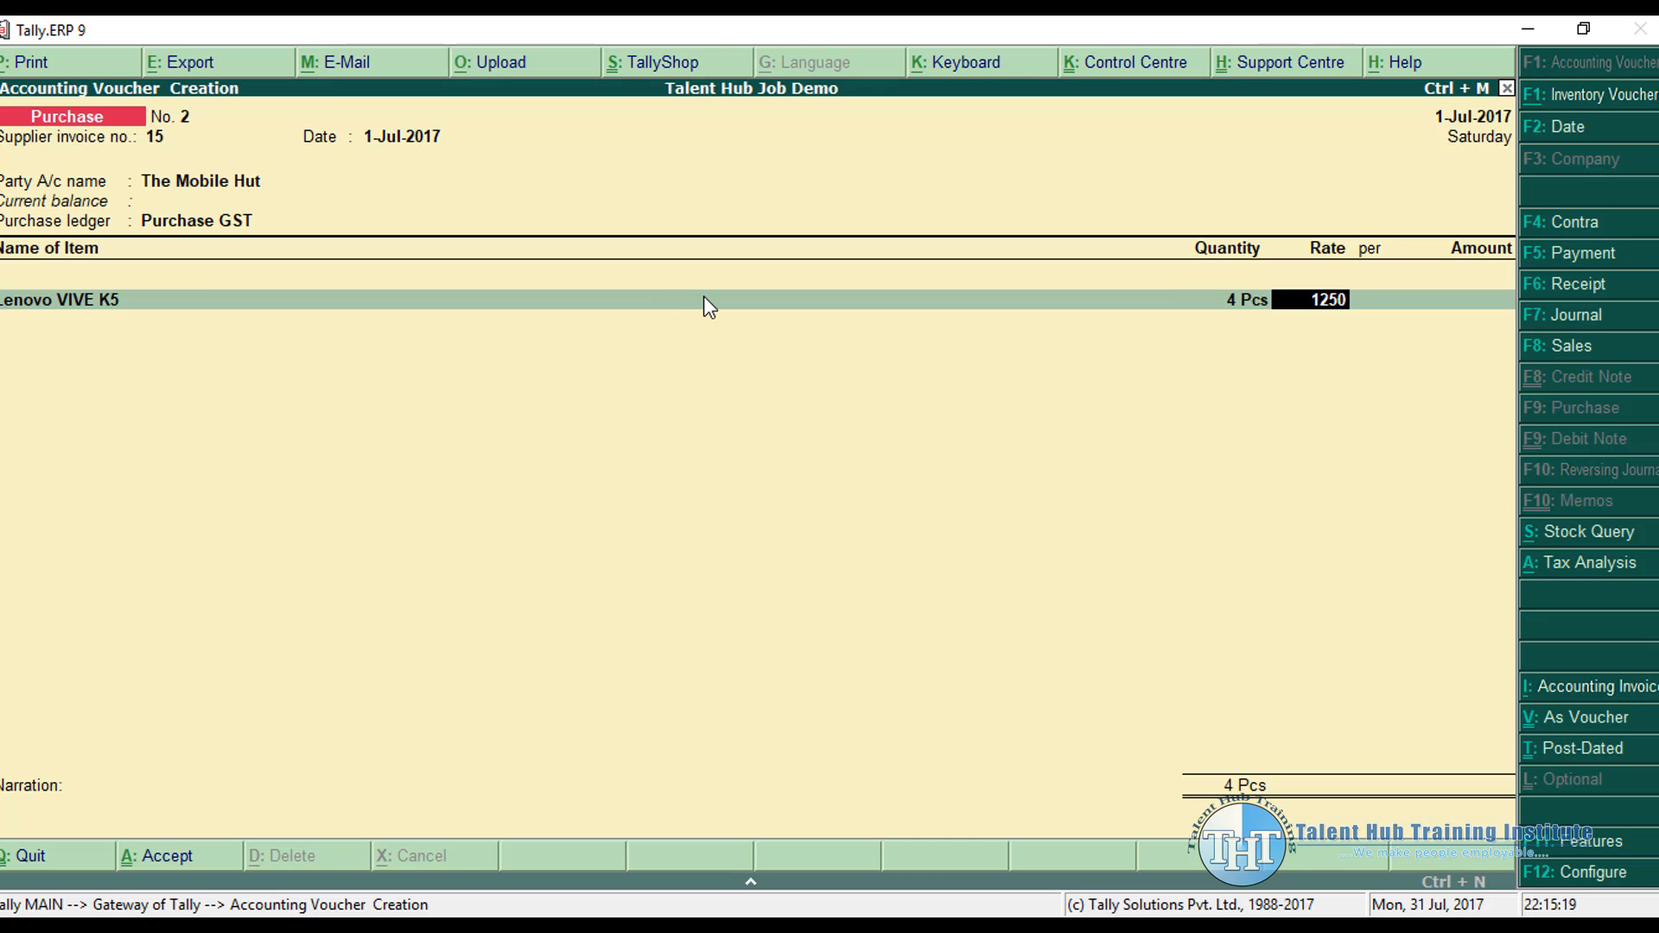
{"action": "type", "text": "0"}
{"action": "key", "text": "Return"}
{"action": "key", "text": "Return"}
{"action": "key", "text": "Return"}
{"action": "key", "text": "Return"}
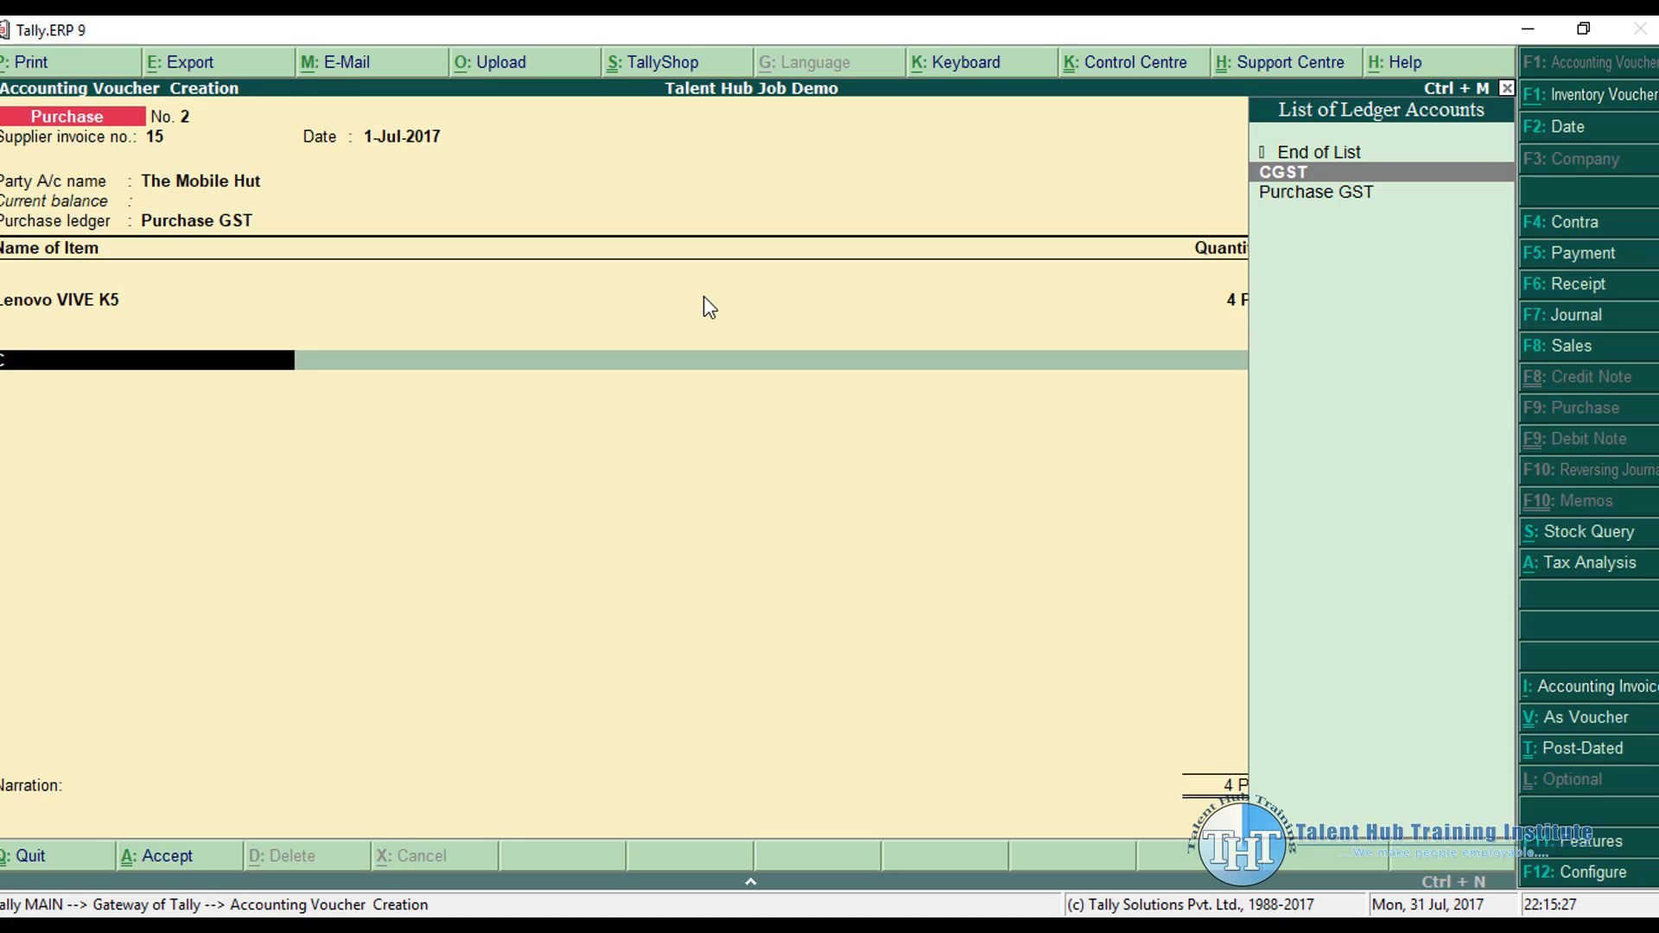
Step: Add the CGST and SGST ledgers with their calculated tax amounts to The Mobile Hut purchase voucher
{"action": "key", "text": "Return"}
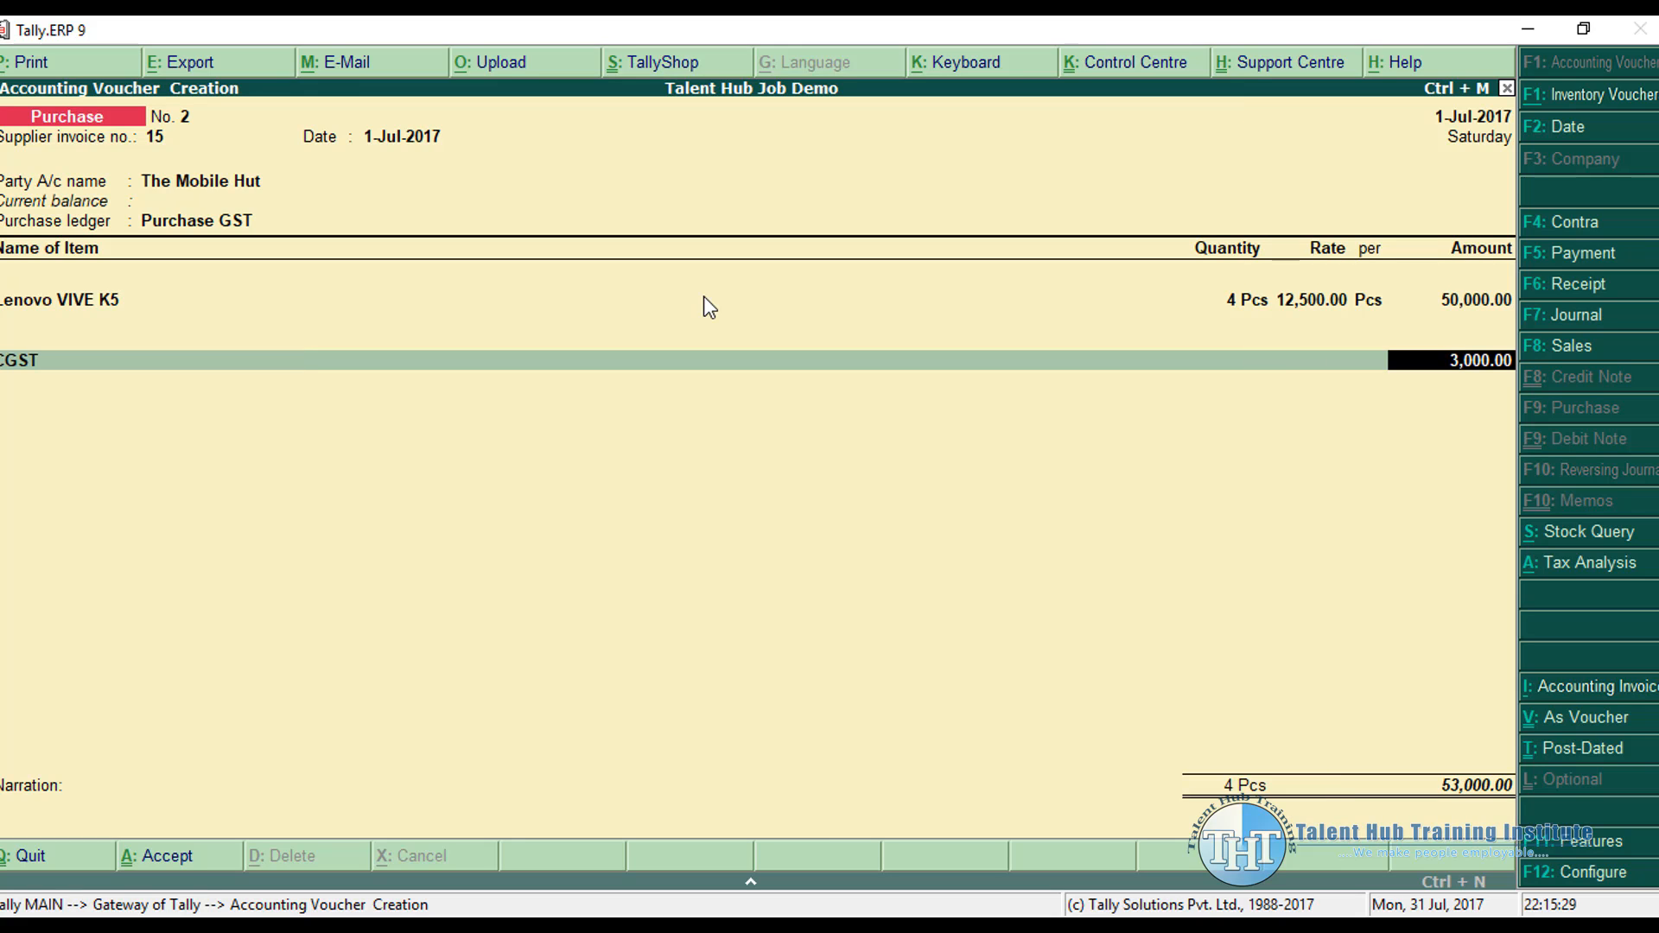
{"action": "key", "text": "Return"}
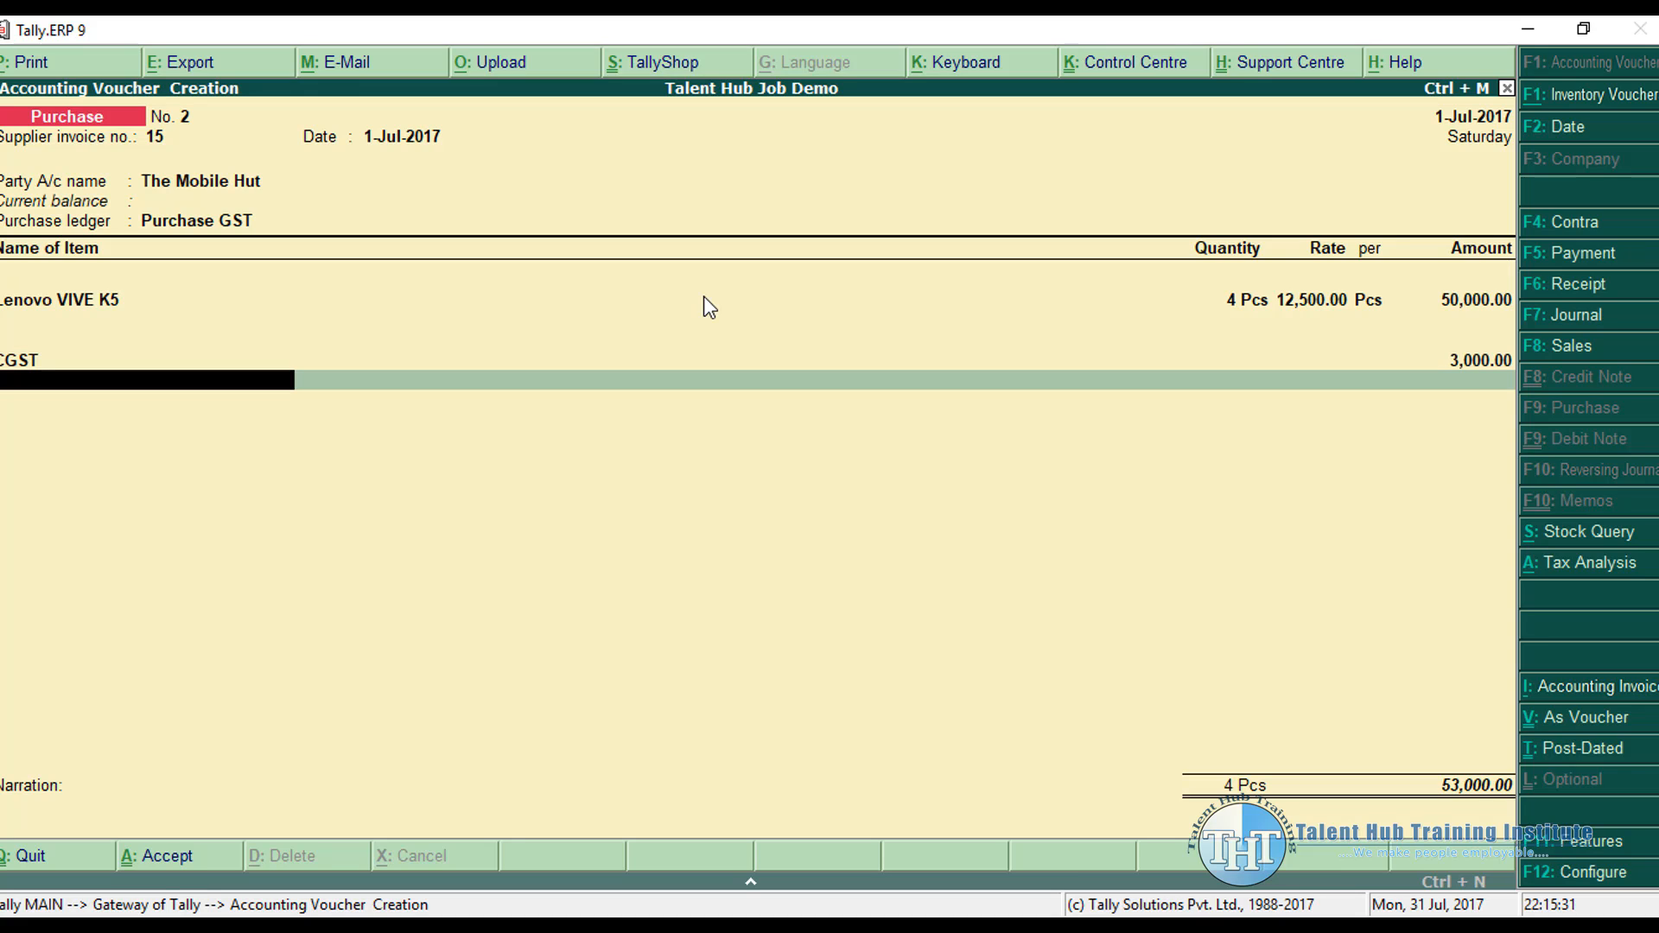
{"action": "key", "text": "Return"}
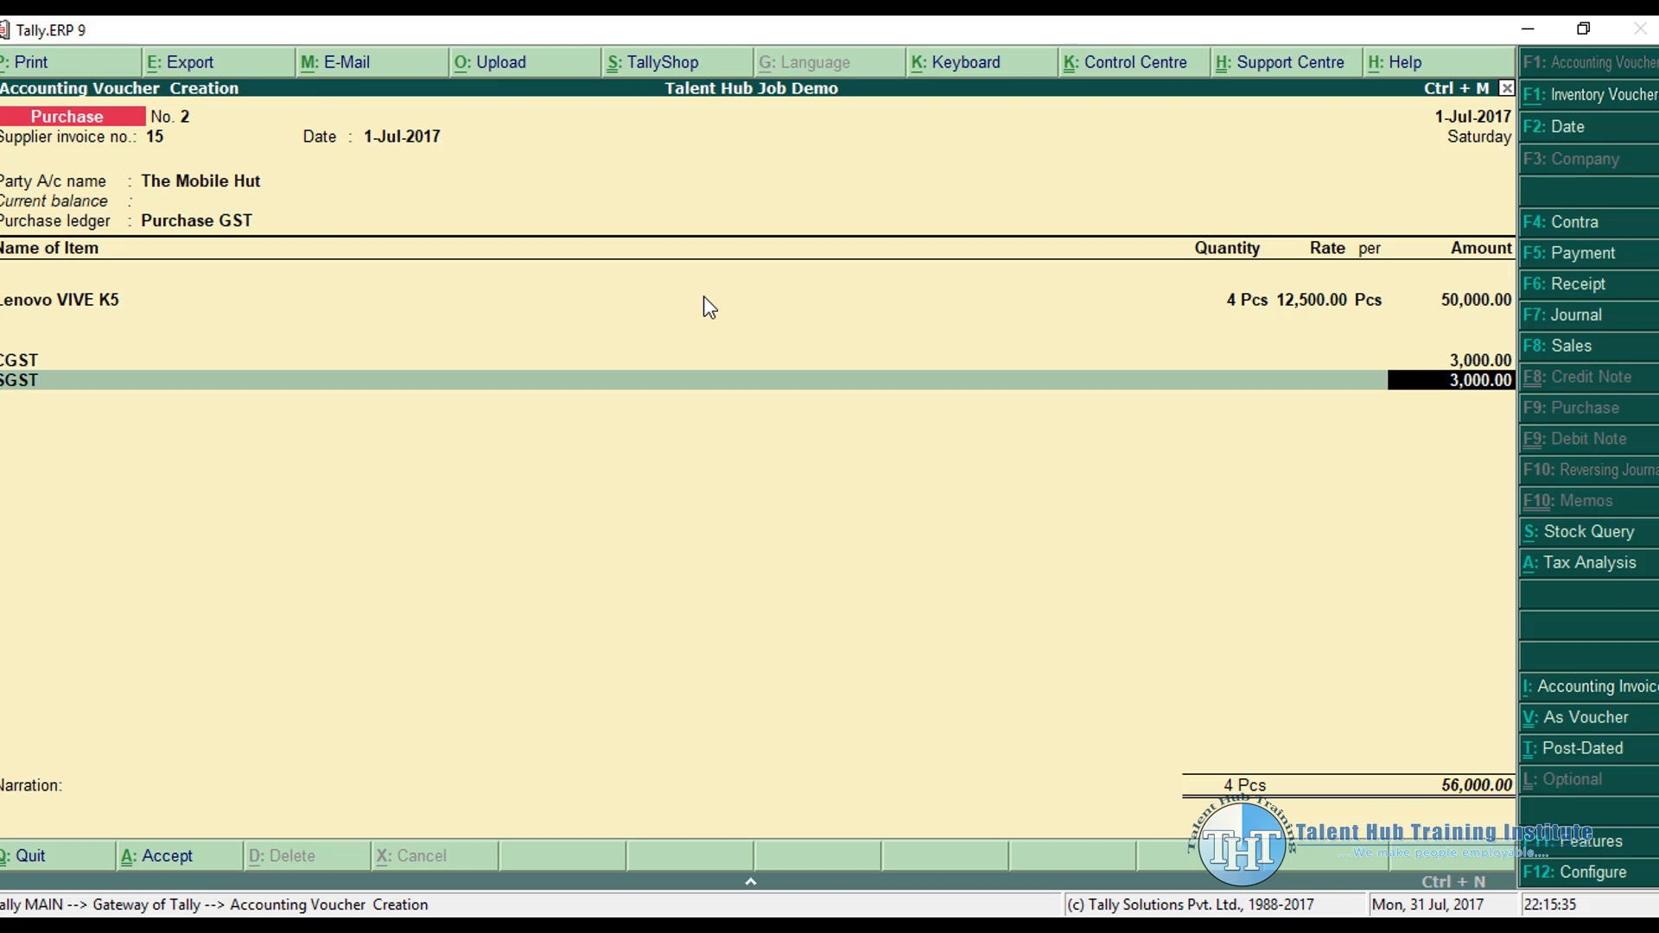
{"action": "key", "text": "Return"}
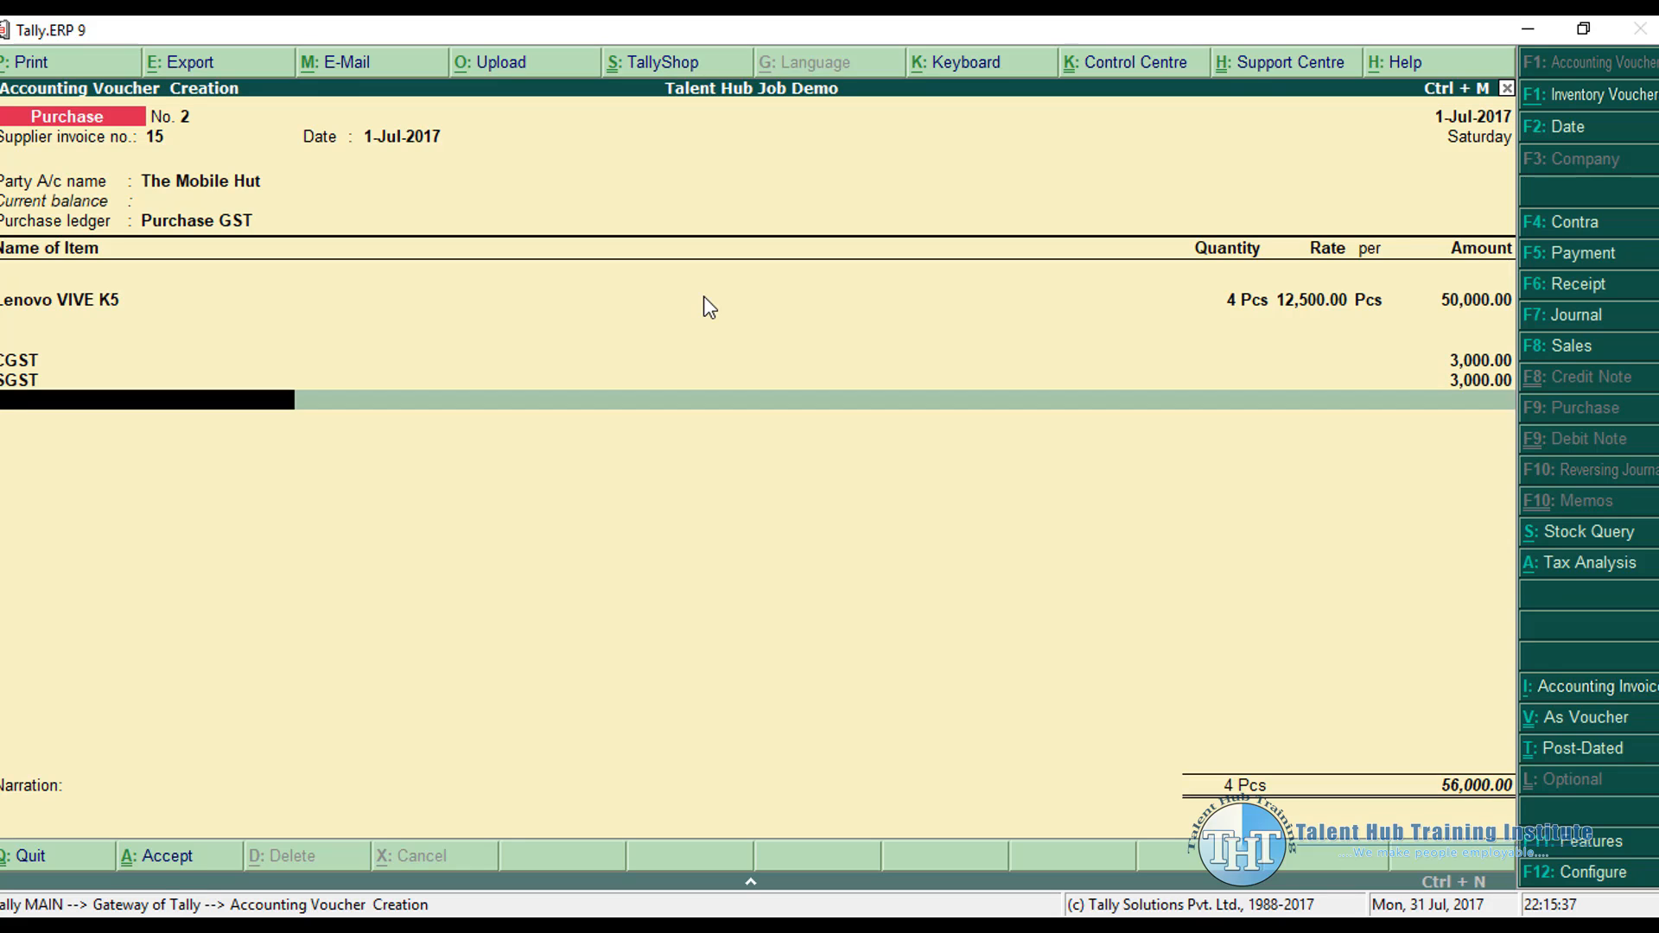
Step: Examine the detailed CGST/SGST tax analysis of the Lenovo purchase and return to the voucher
{"action": "key", "text": "alt+a"}
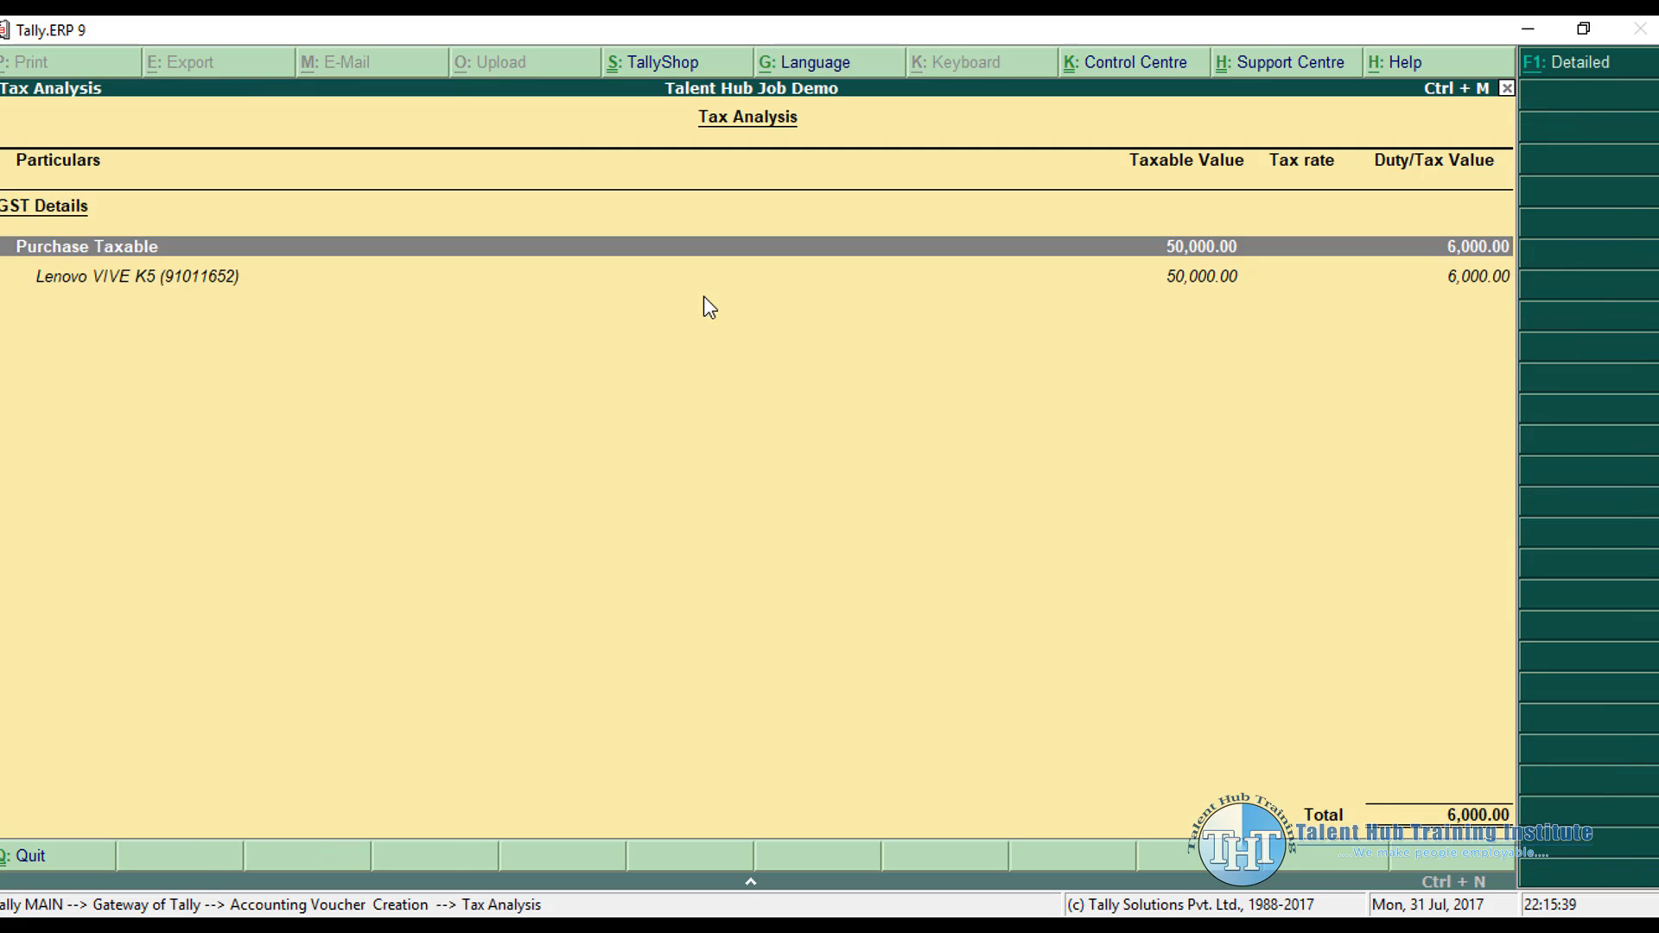
{"action": "key", "text": "alt+F1"}
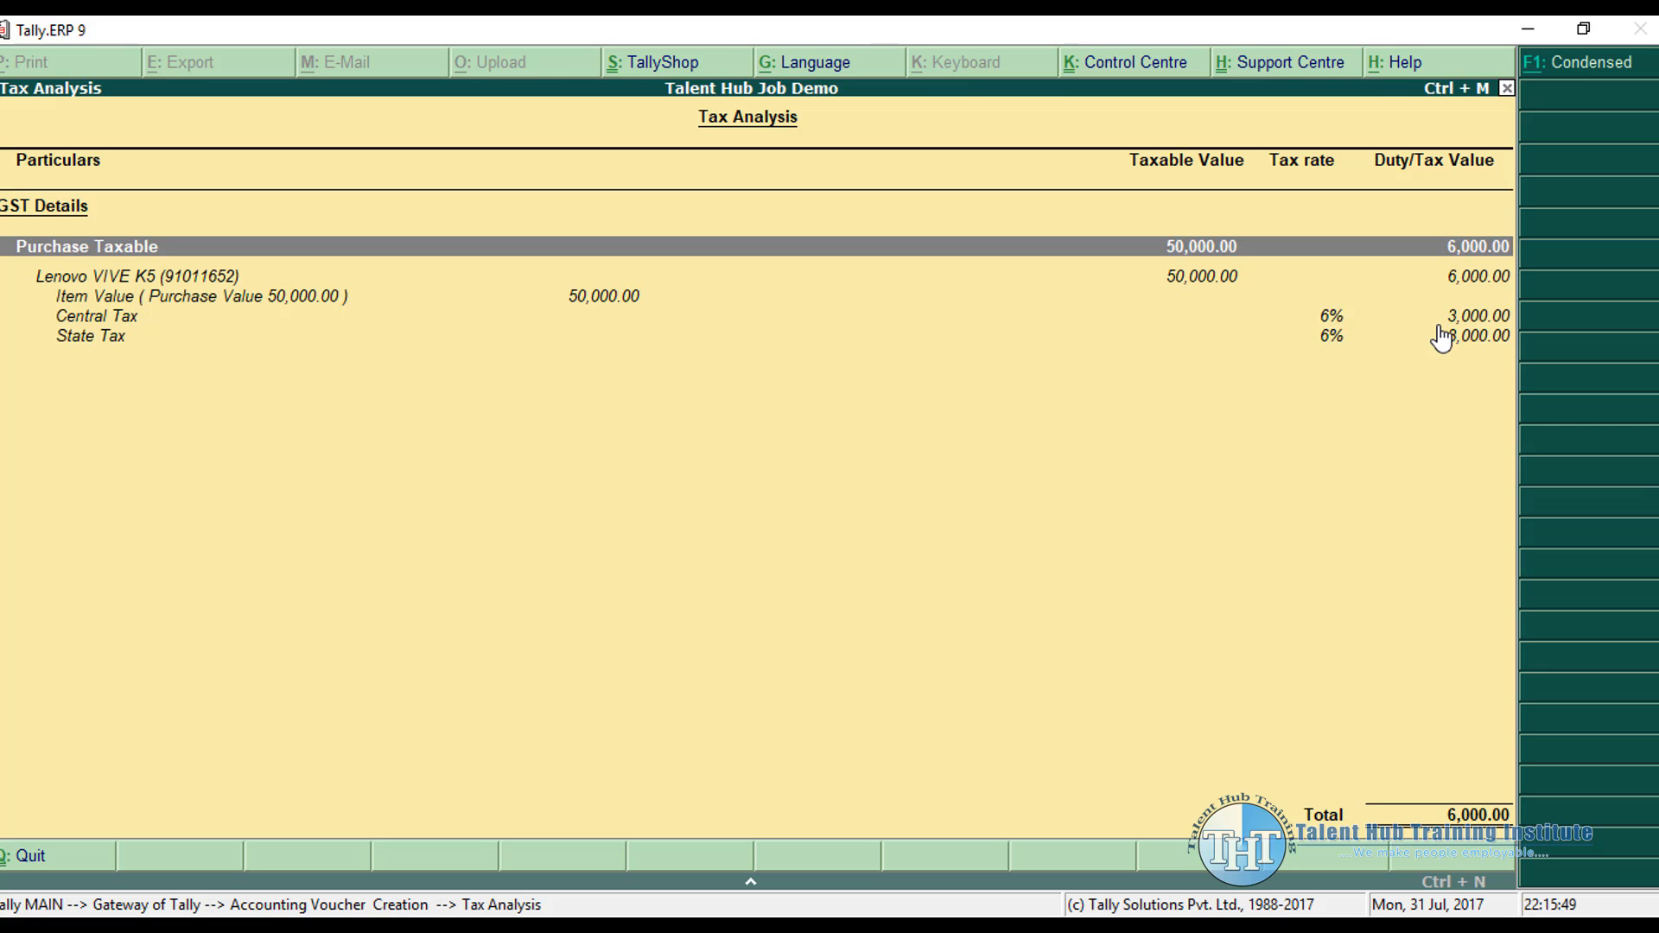
{"action": "key", "text": "Escape"}
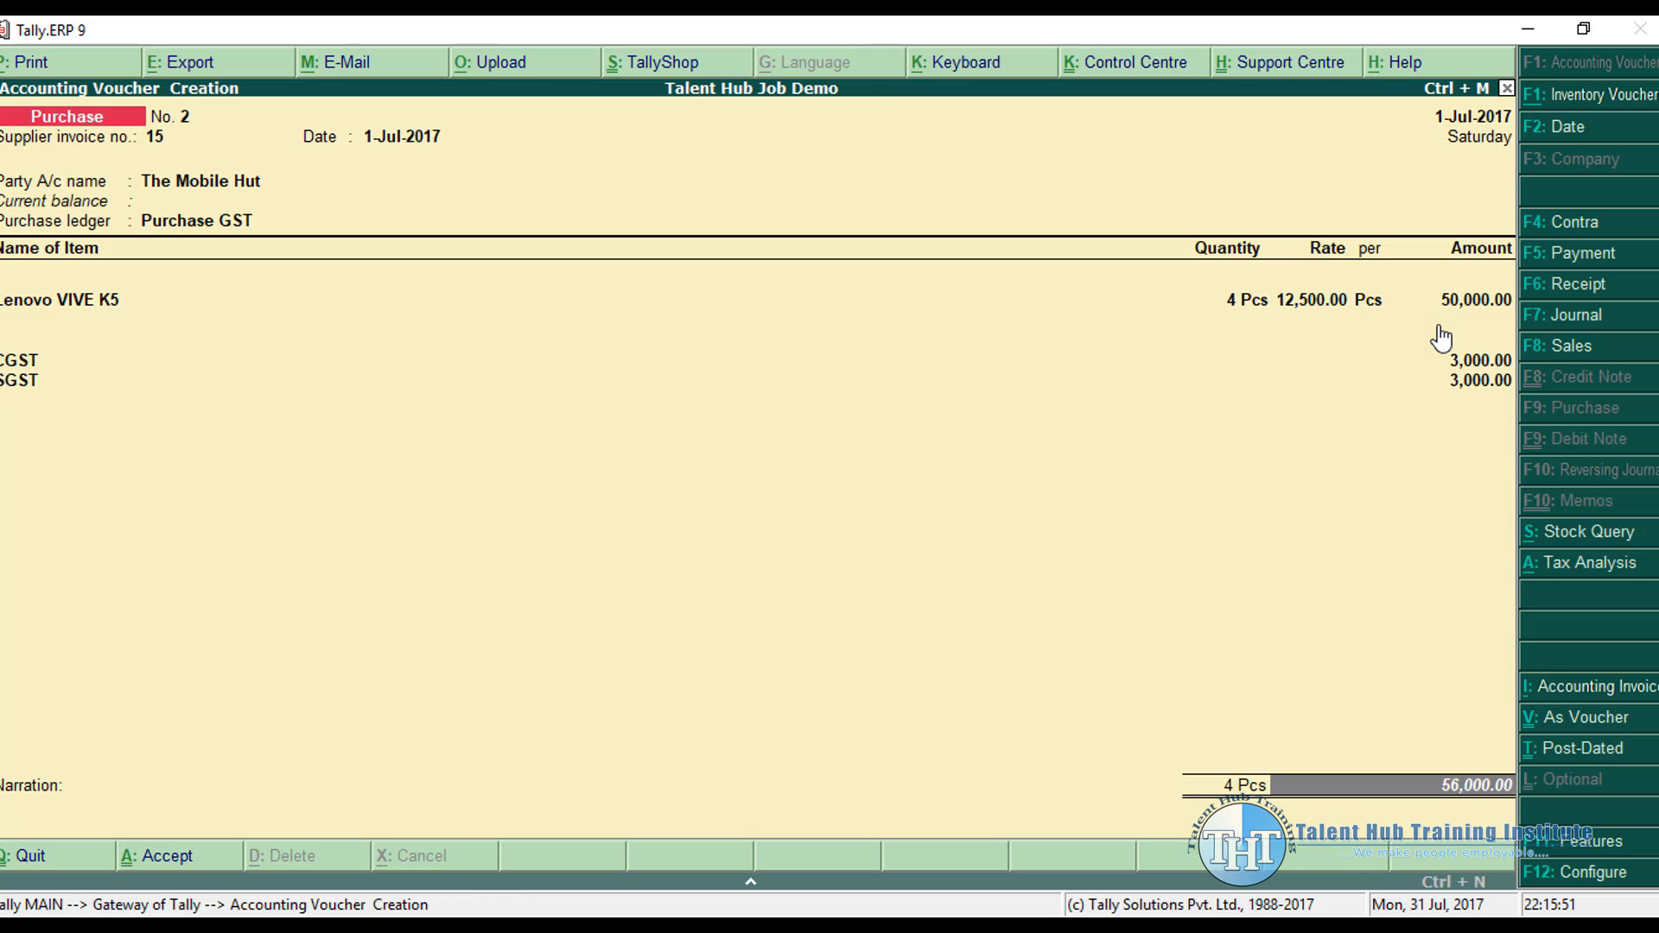
Step: Save The Mobile Hut purchase voucher without a narration
{"action": "key", "text": "Return"}
{"action": "key", "text": "Return"}
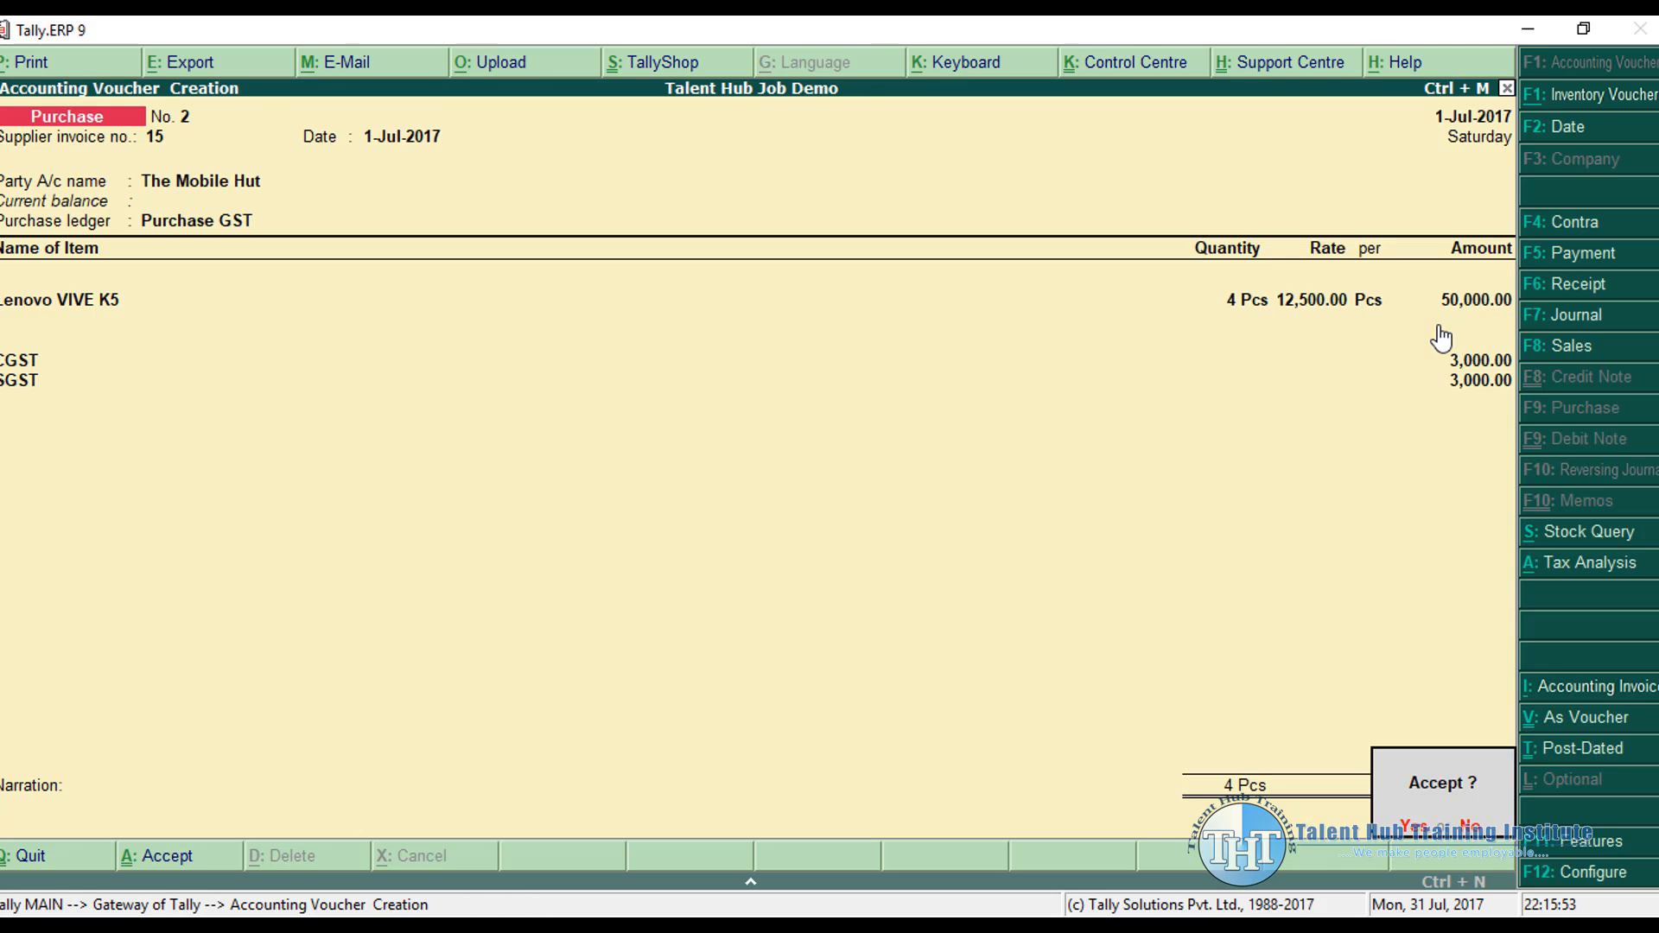
{"action": "key", "text": "Return"}
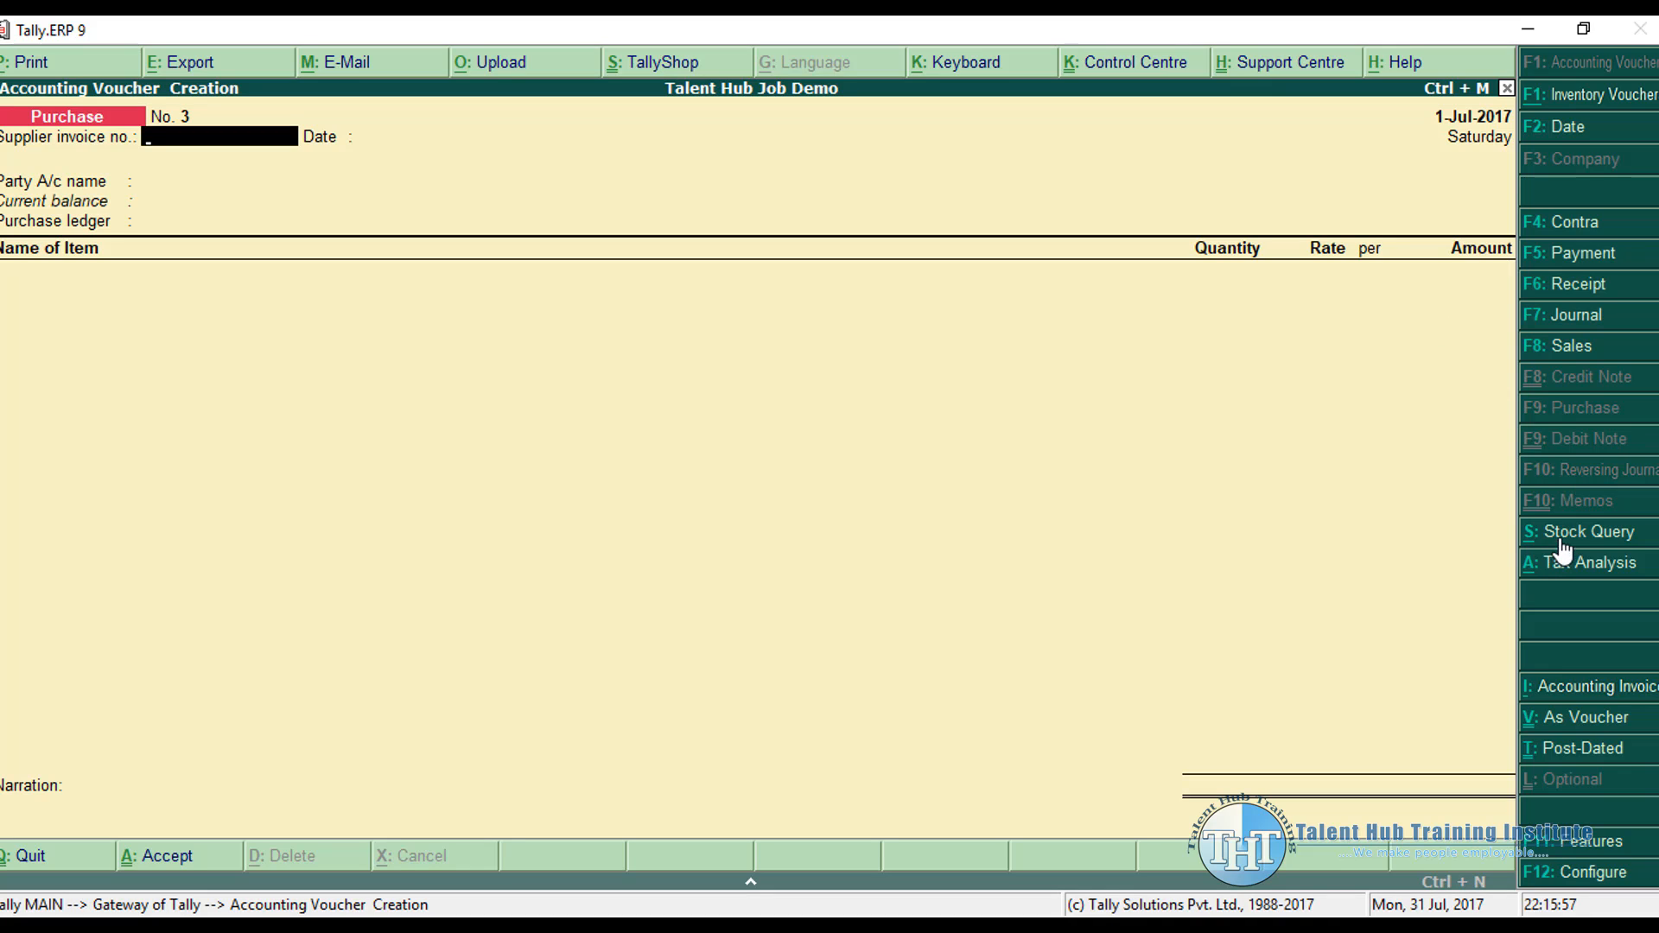
Step: Start a sales voucher with reference number 12 and go to the party account selection
{"action": "left_click", "coordinate": [1567, 347]}
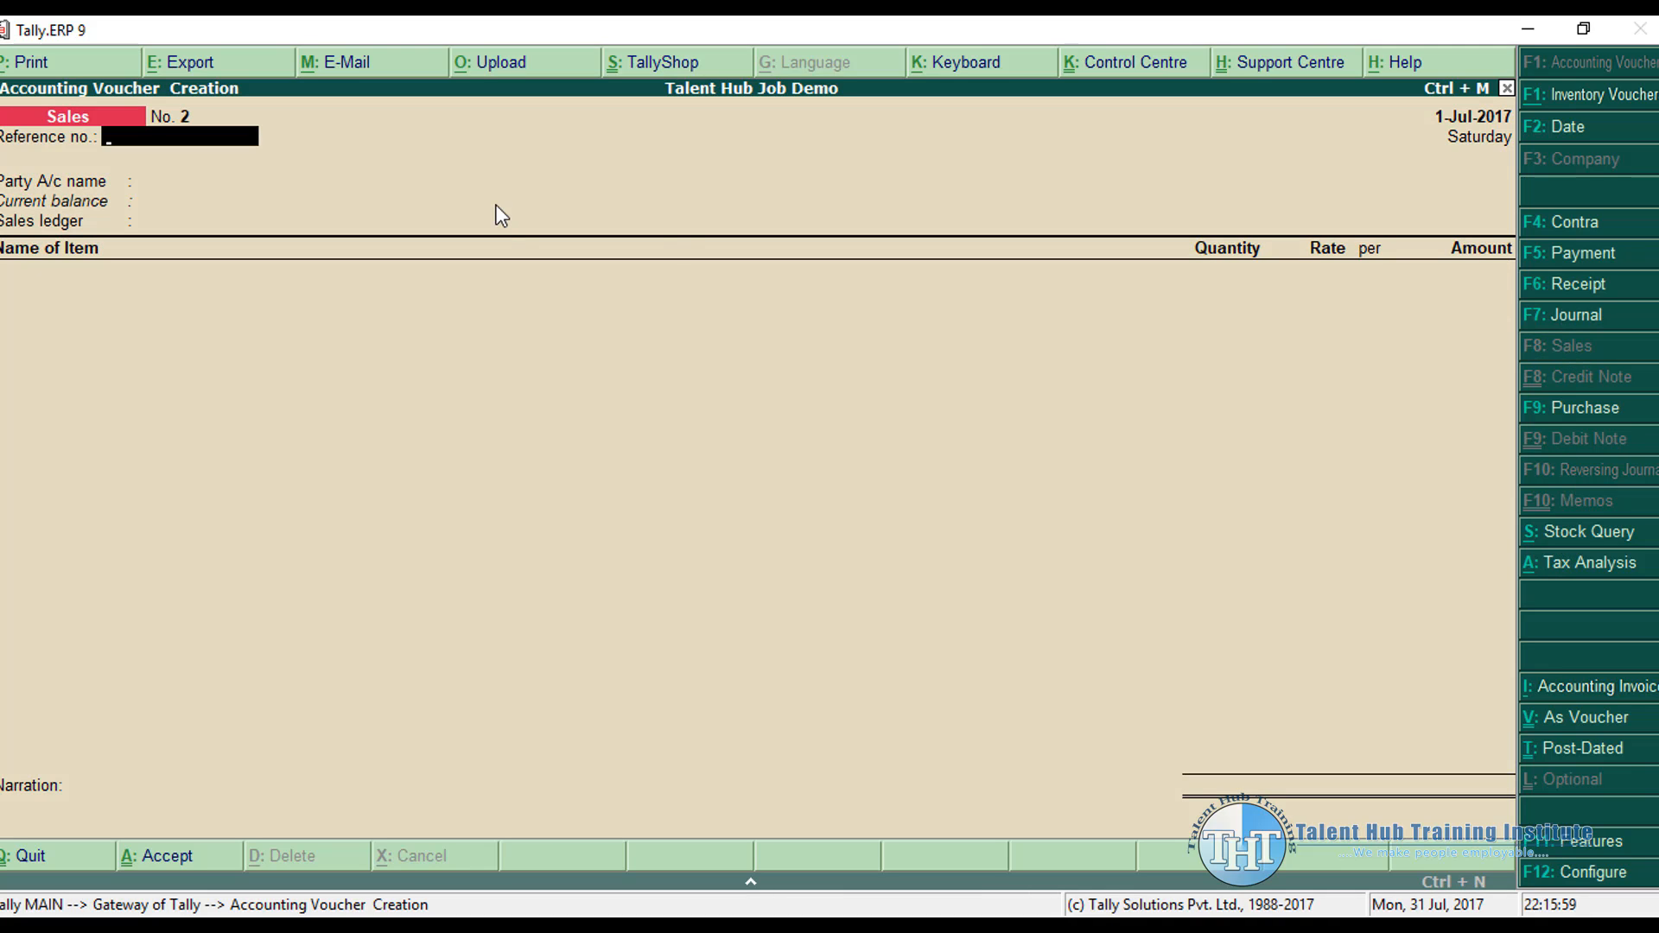
{"action": "type", "text": "12"}
{"action": "key", "text": "Return"}
{"action": "key", "text": "Return"}
{"action": "key", "text": "Escape"}
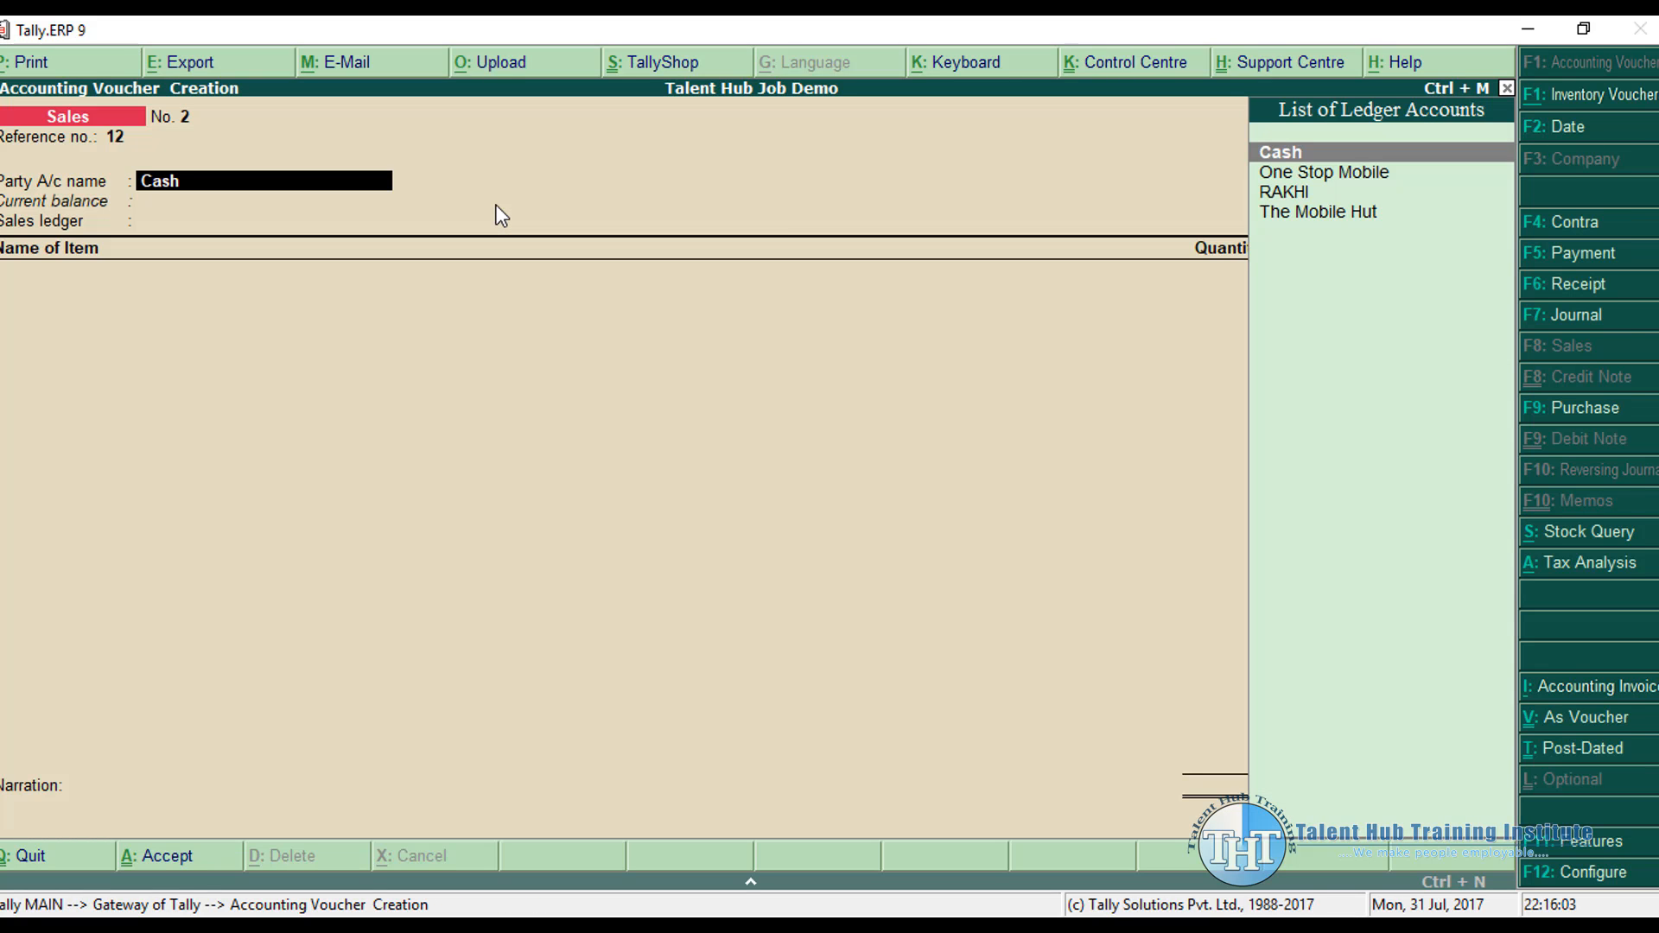
Step: Create a party ledger with the customer's name and place it under Sundry Debtors
{"action": "key", "text": "alt+c"}
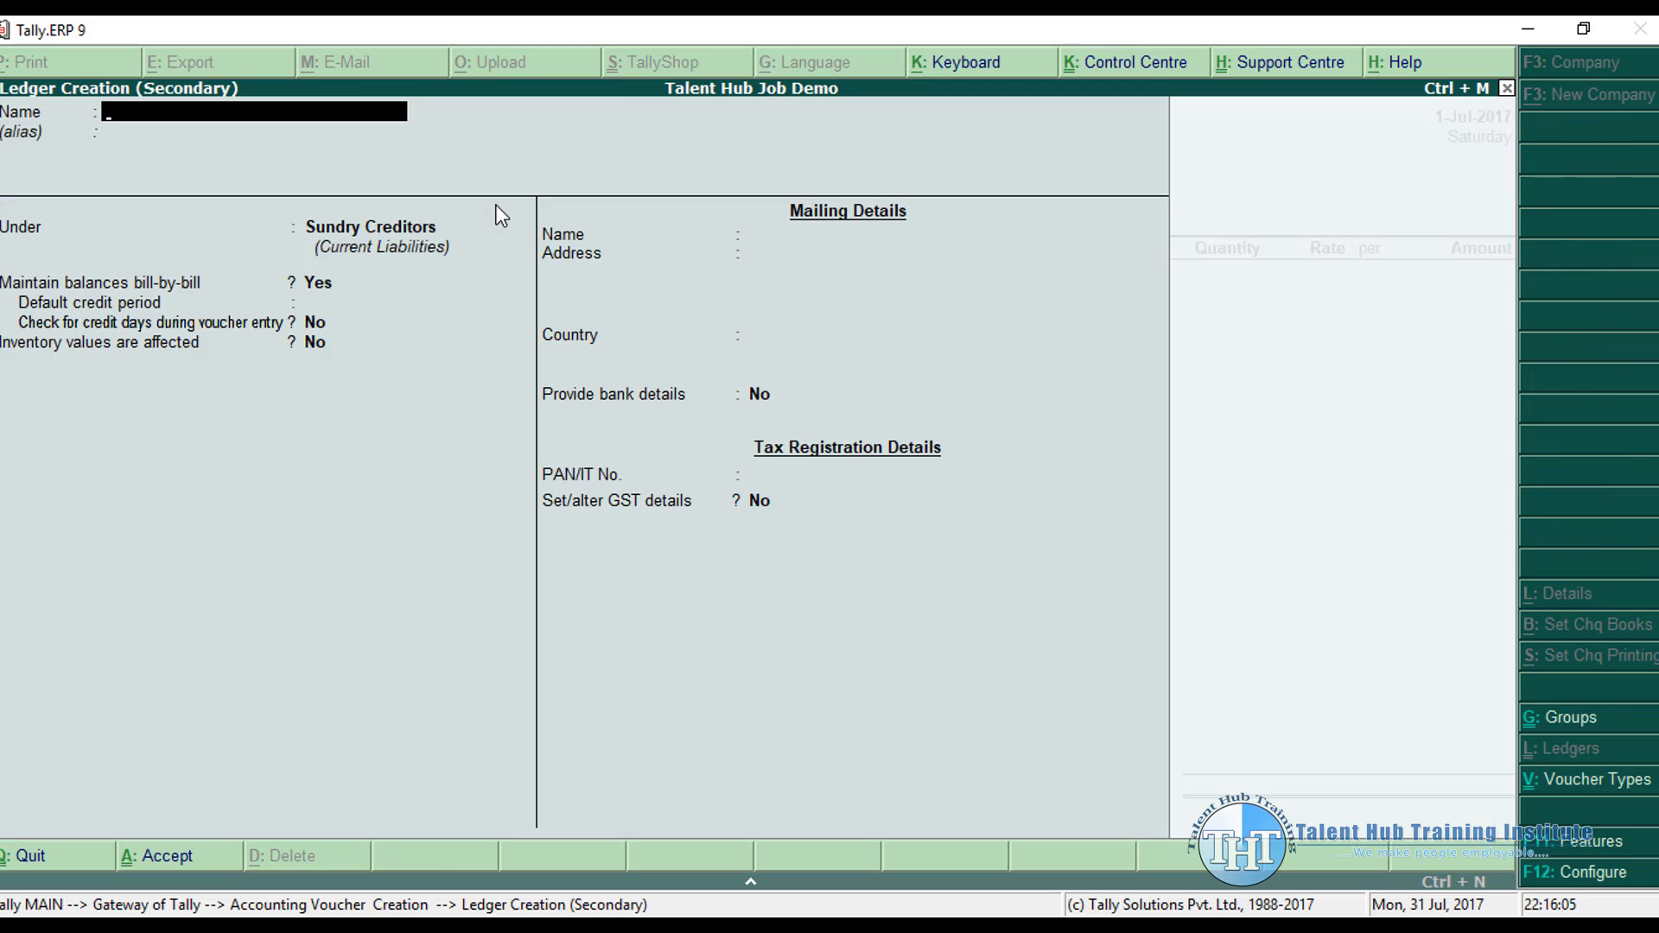
{"action": "type", "text": "Mr Debnath"}
{"action": "key", "text": "Return"}
{"action": "key", "text": "Return"}
{"action": "type", "text": "S"}
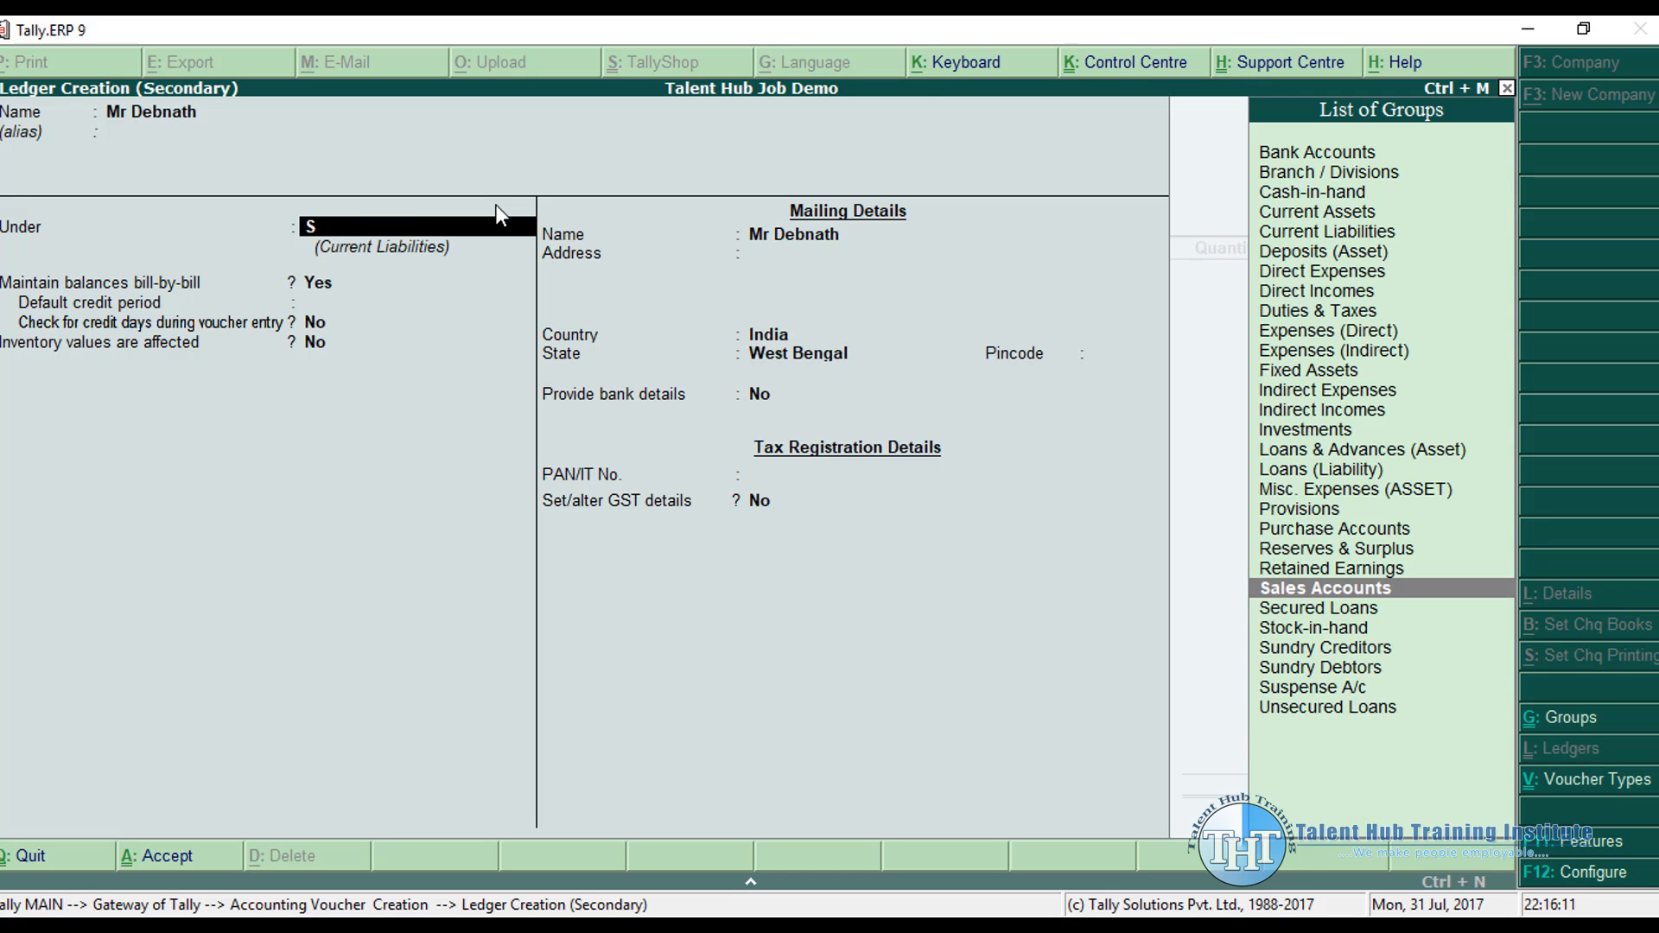
{"action": "key", "text": "Down"}
{"action": "key", "text": "Down"}
{"action": "key", "text": "Up"}
{"action": "key", "text": "Up"}
{"action": "key", "text": "Down"}
{"action": "key", "text": "Down"}
{"action": "key", "text": "Down"}
{"action": "key", "text": "Down"}
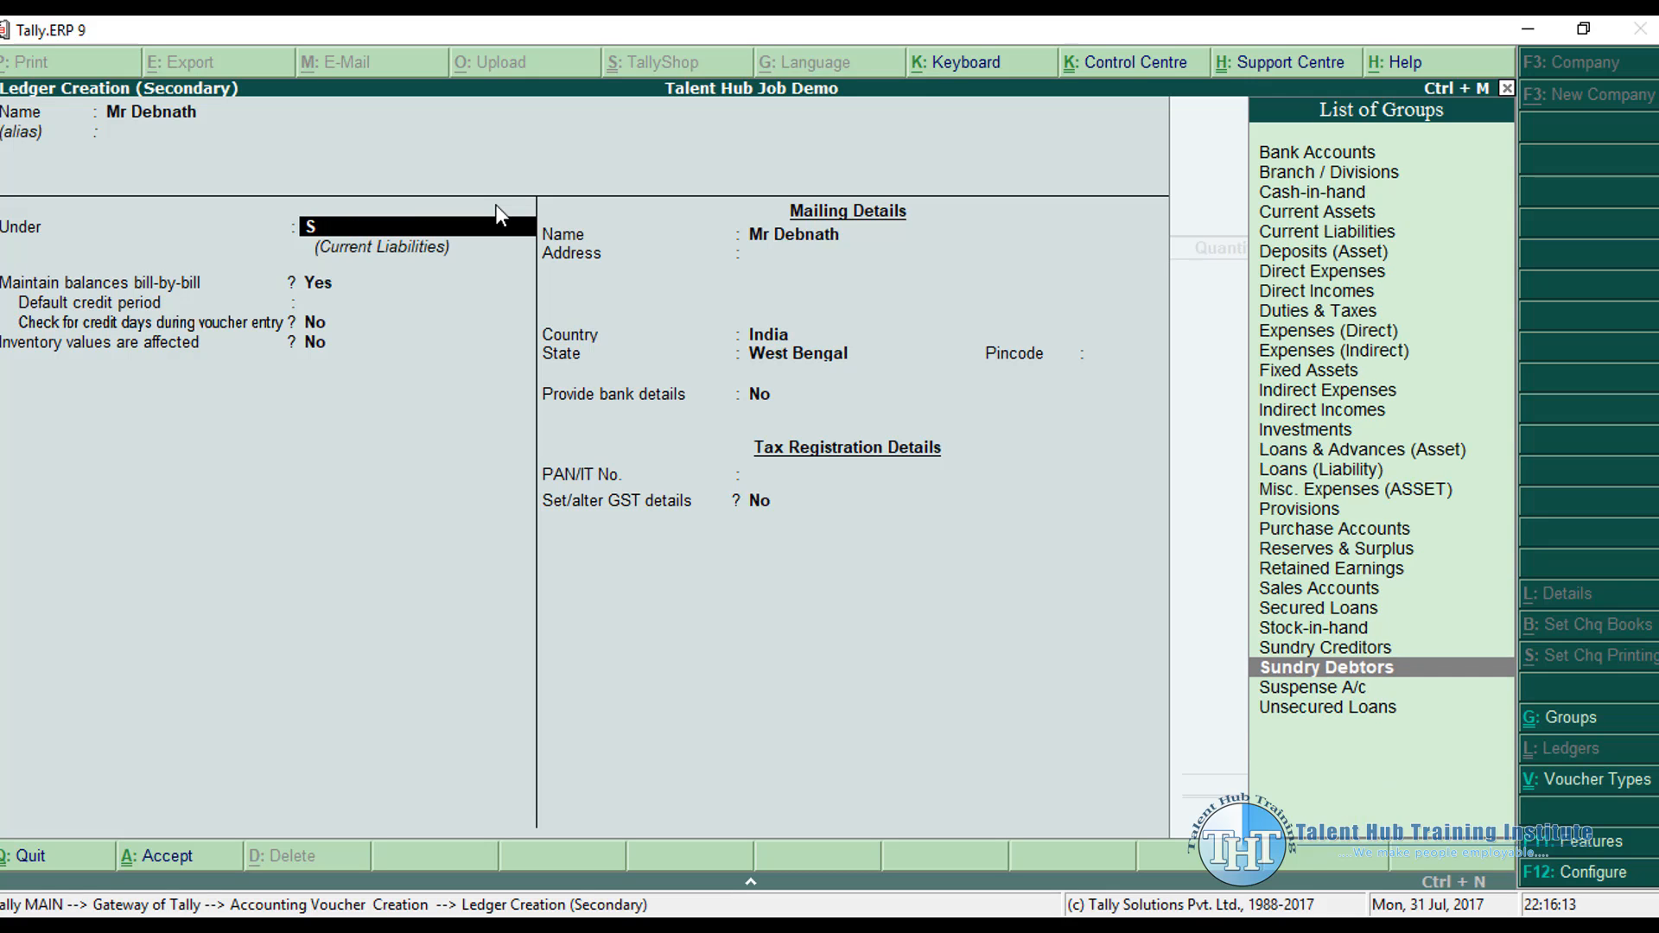
{"action": "key", "text": "Return"}
Step: Save the customer ledger with its default settings, then accept the party details with the despatch and order fields left blank
{"action": "key", "text": "Return"}
{"action": "key", "text": "Return"}
{"action": "key", "text": "Return"}
{"action": "key", "text": "Return"}
{"action": "key", "text": "Return"}
{"action": "key", "text": "Return"}
{"action": "key", "text": "Return"}
{"action": "key", "text": "Return"}
{"action": "key", "text": "Return"}
{"action": "key", "text": "Return"}
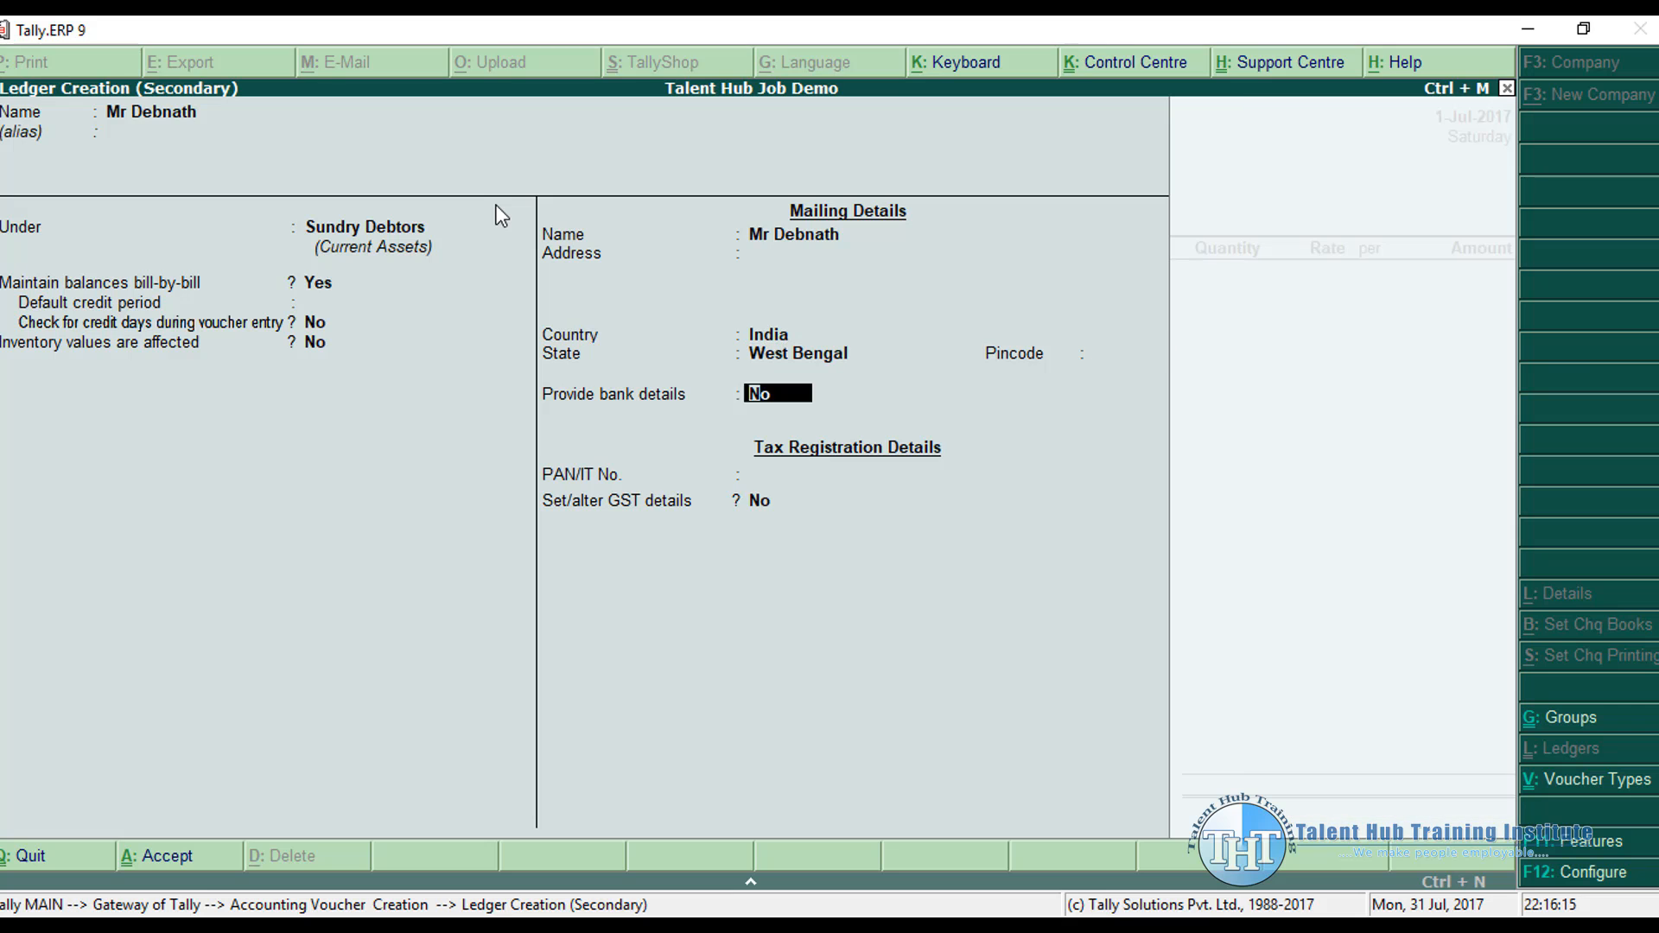
{"action": "key", "text": "Return"}
{"action": "key", "text": "Return"}
{"action": "key", "text": "Return"}
{"action": "key", "text": "Return"}
{"action": "key", "text": "Return"}
{"action": "key", "text": "Return"}
{"action": "key", "text": "Return"}
{"action": "key", "text": "Return"}
{"action": "key", "text": "Return"}
{"action": "key", "text": "Return"}
{"action": "key", "text": "Return"}
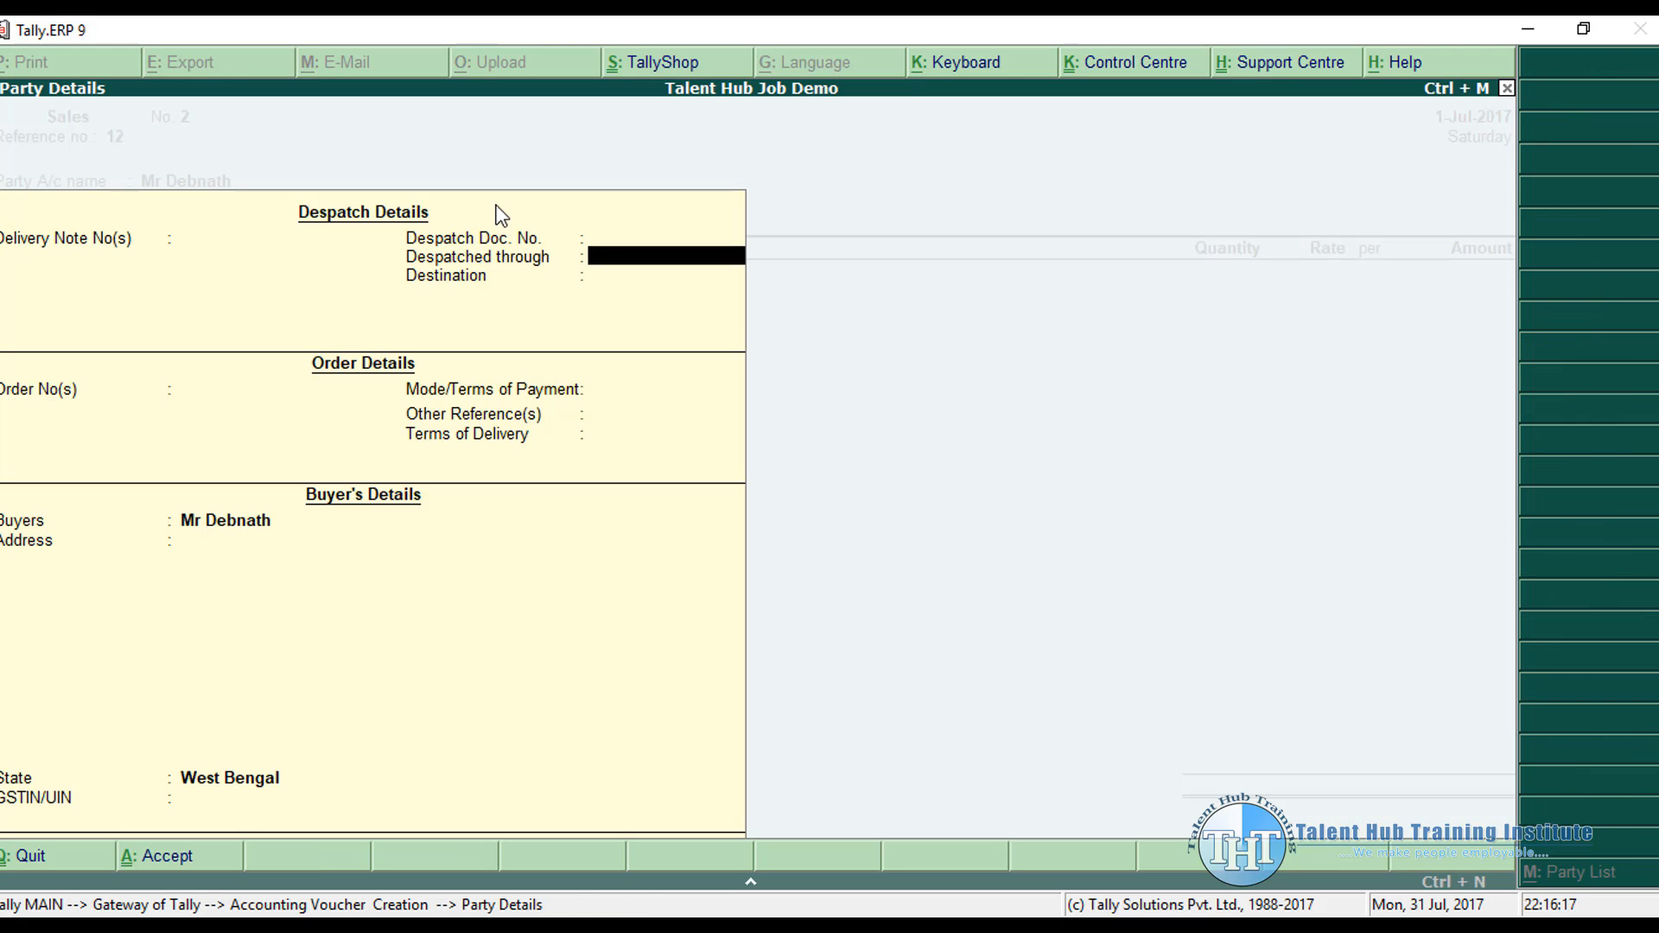
{"action": "key", "text": "Return"}
{"action": "key", "text": "Return"}
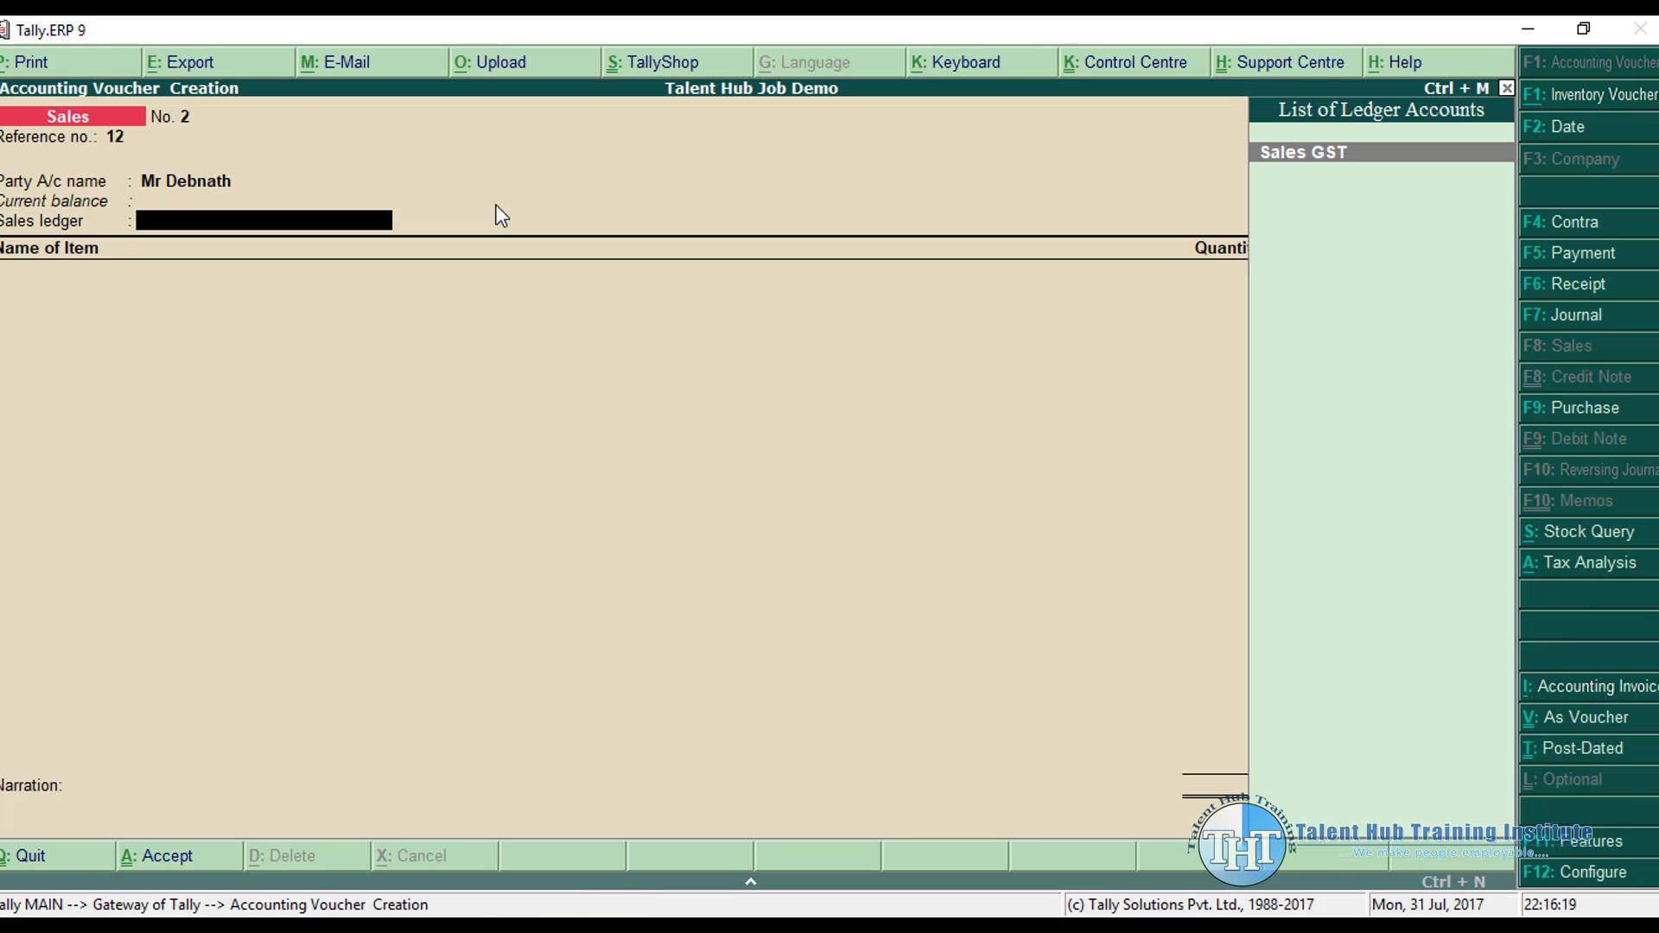
Step: Choose Sales GST as the sales ledger and enter 1 Pcs of Lenovo VIVE K5 at a rate of 15,500
{"action": "key", "text": "Return"}
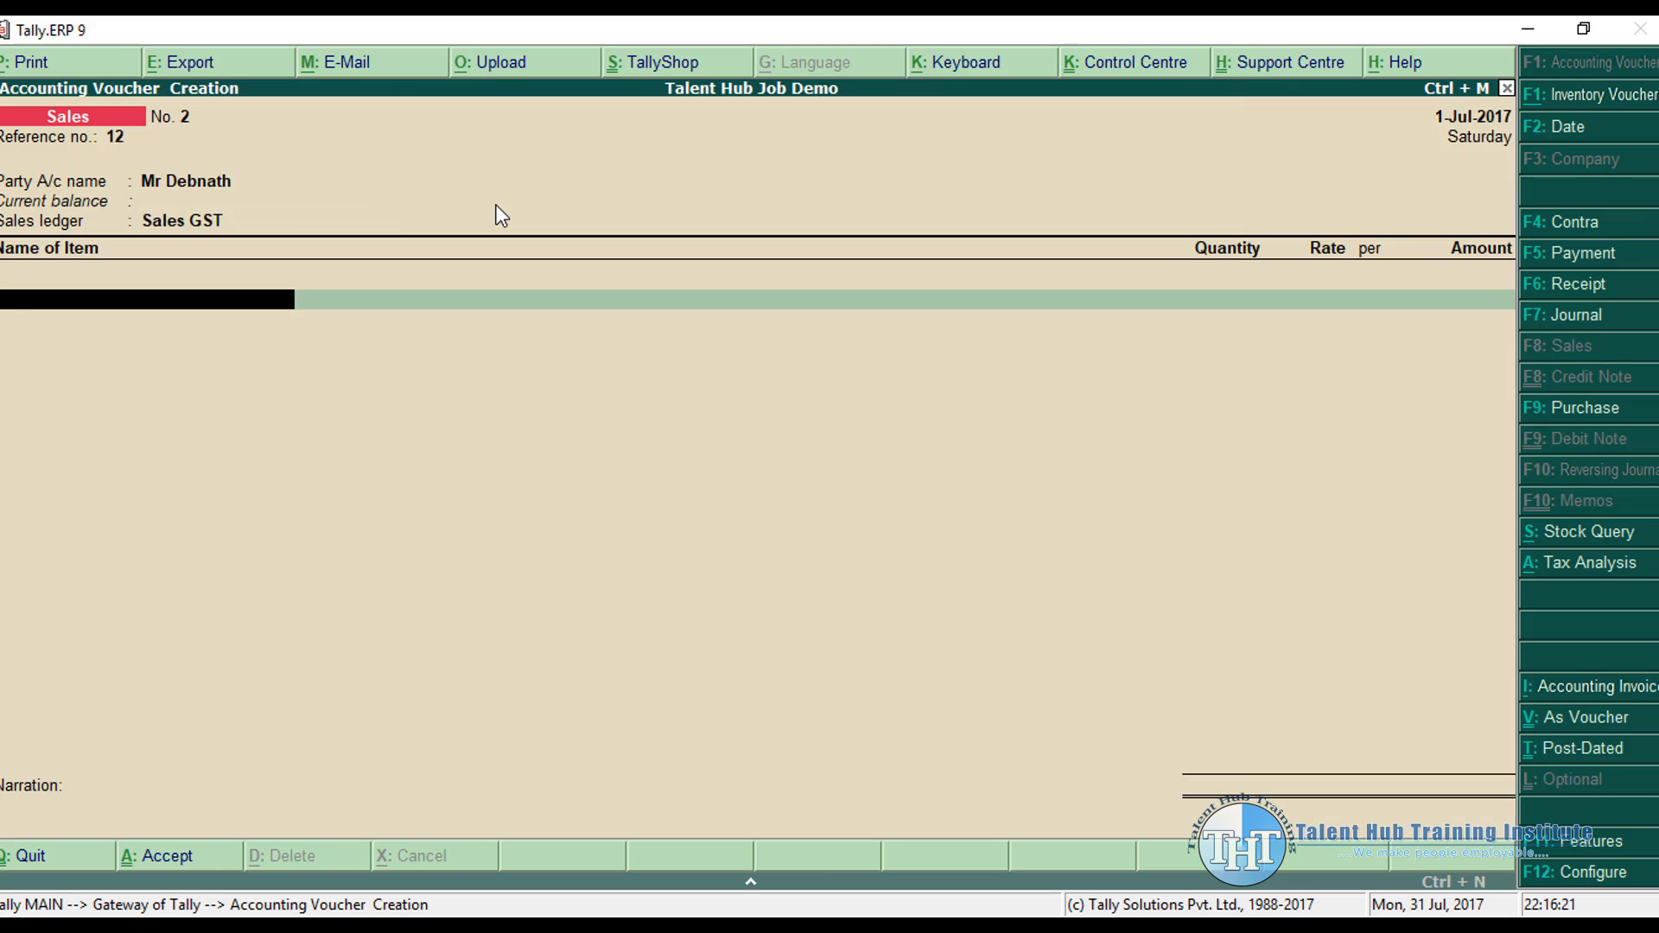
{"action": "type", "text": "l"}
{"action": "key", "text": "Return"}
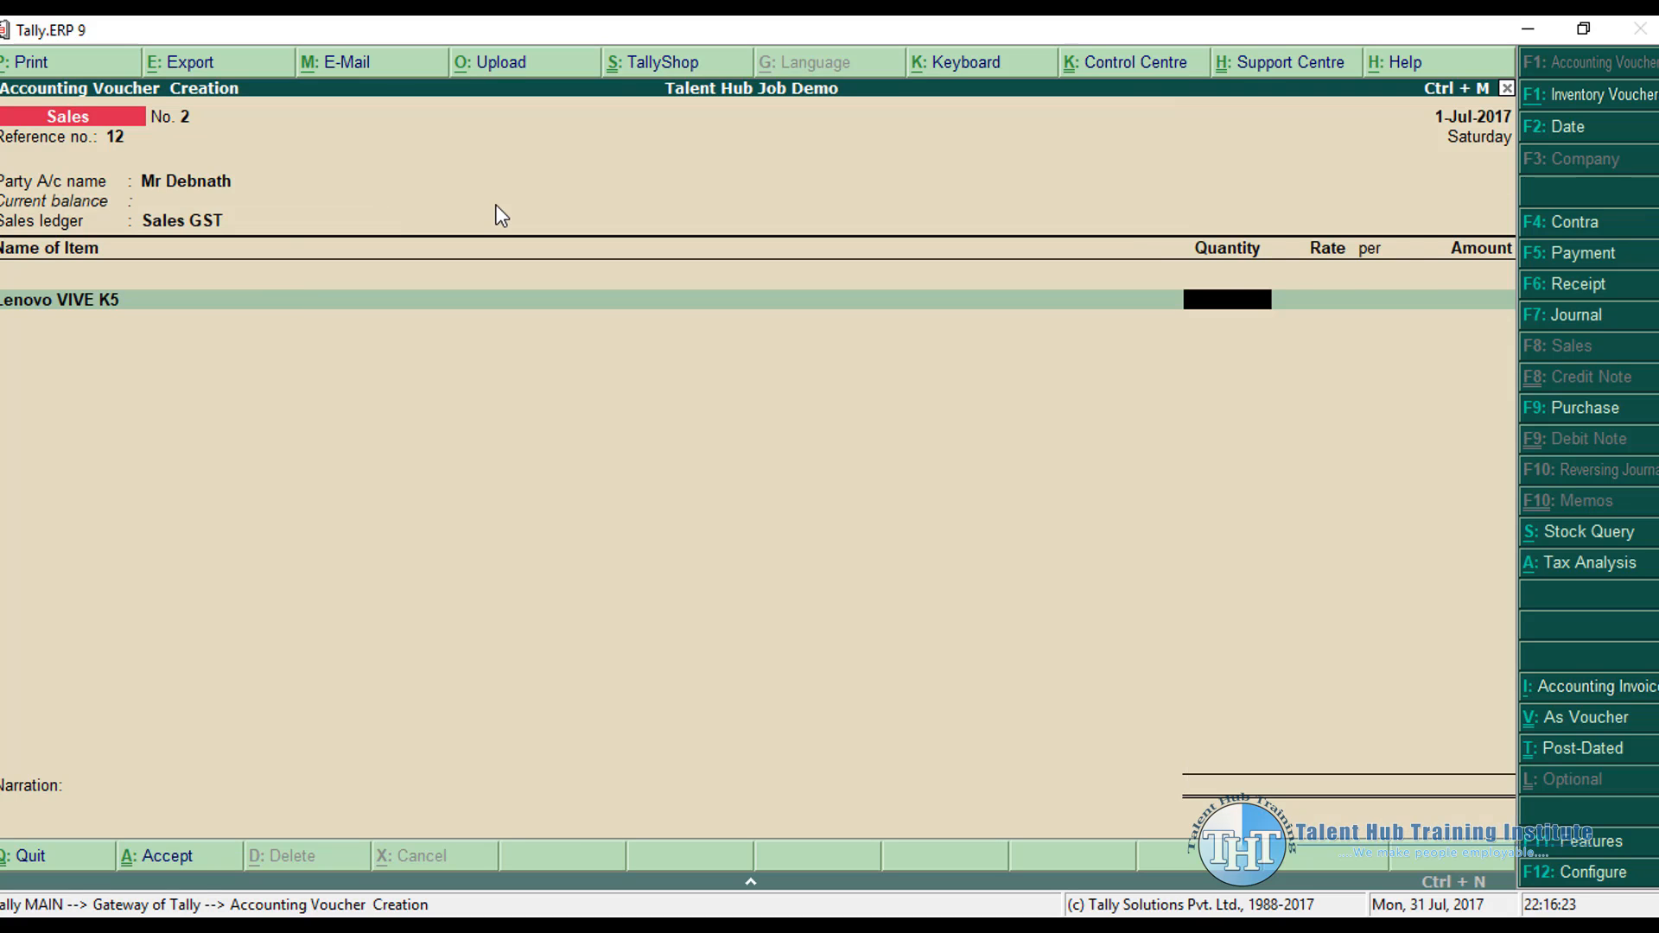
{"action": "type", "text": "1"}
{"action": "key", "text": "Return"}
{"action": "type", "text": "15500"}
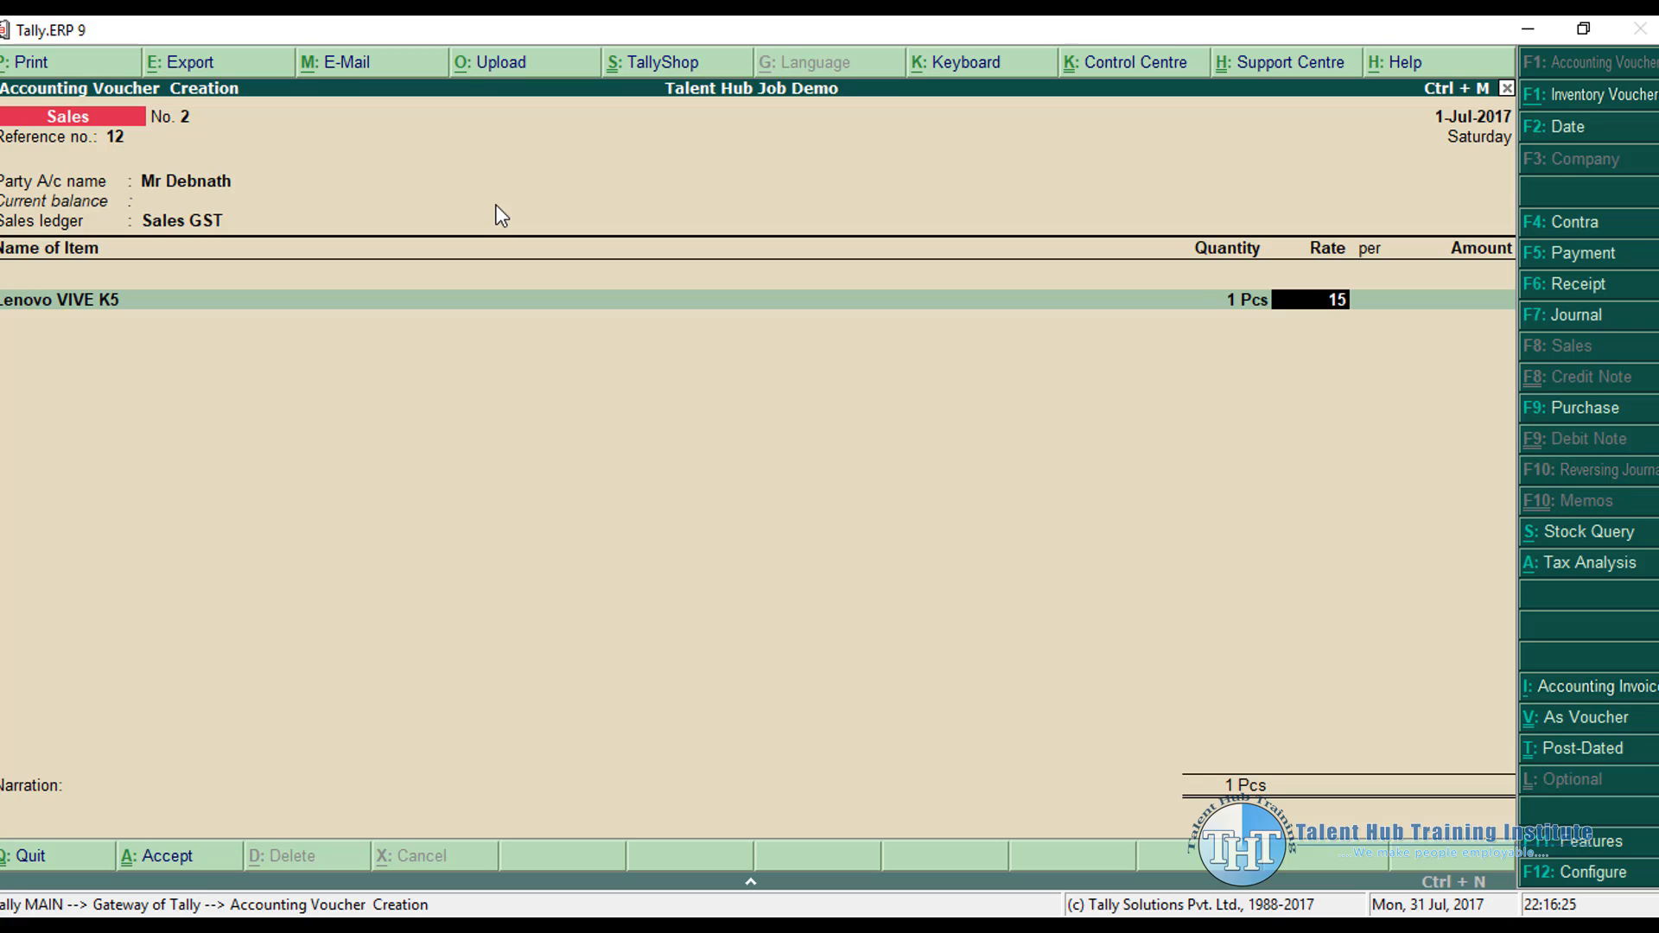
{"action": "key", "text": "Return"}
{"action": "key", "text": "Return"}
{"action": "key", "text": "Return"}
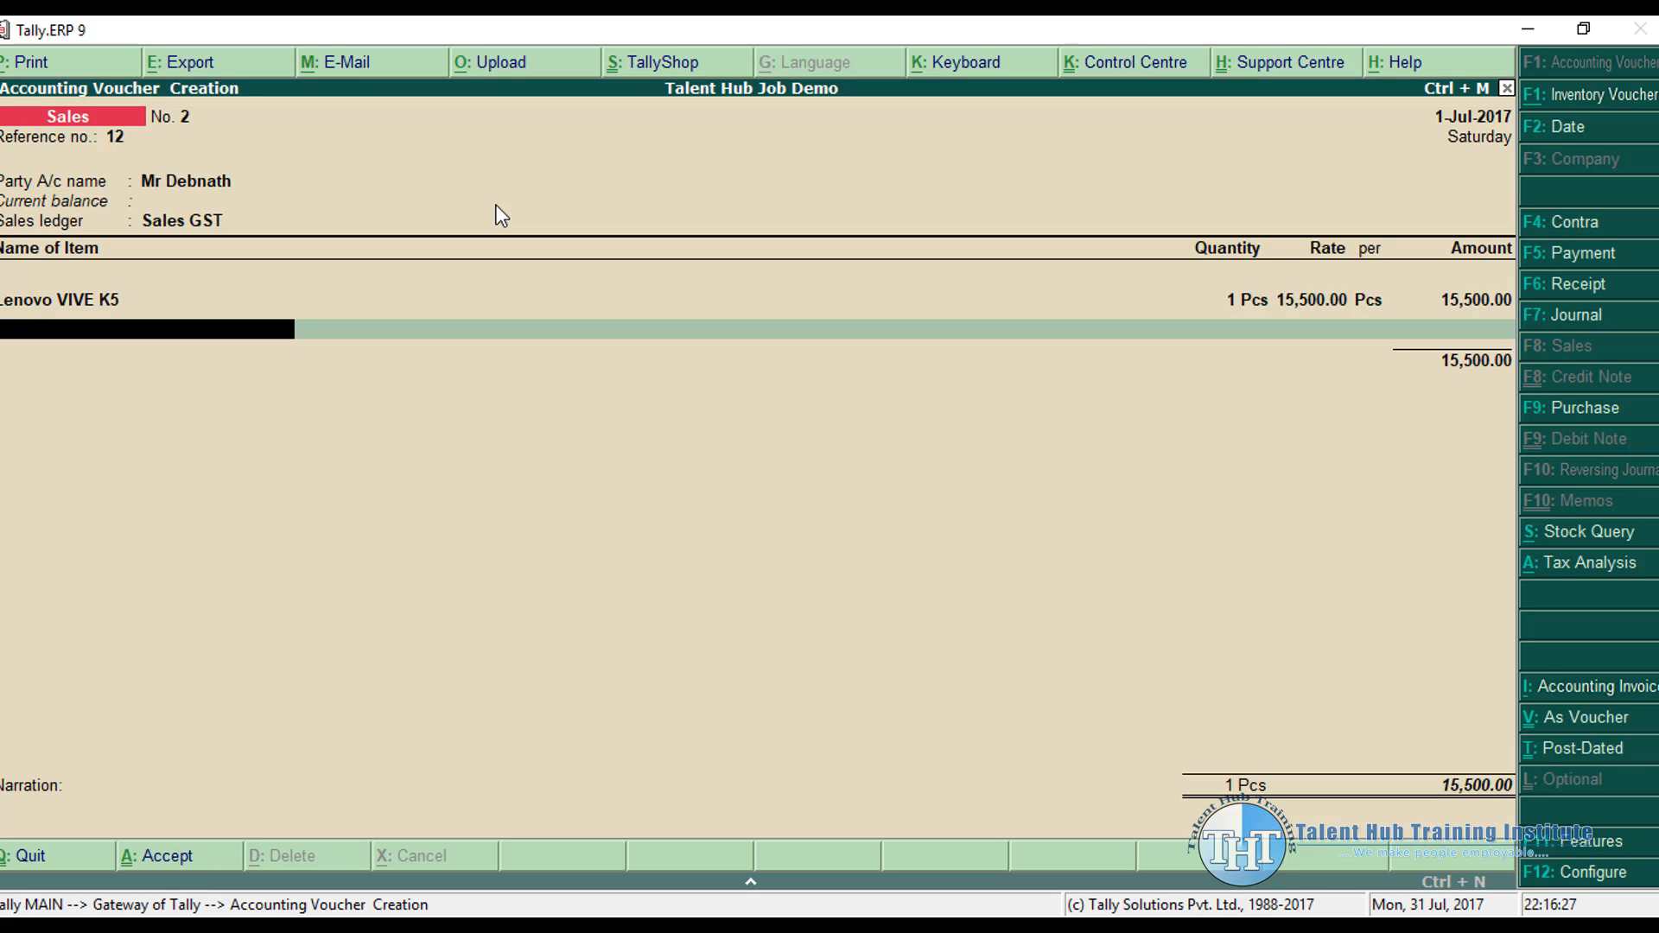
Step: Add the SGST and CGST ledgers with their calculated tax amounts to the Lenovo sales voucher
{"action": "key", "text": "Return"}
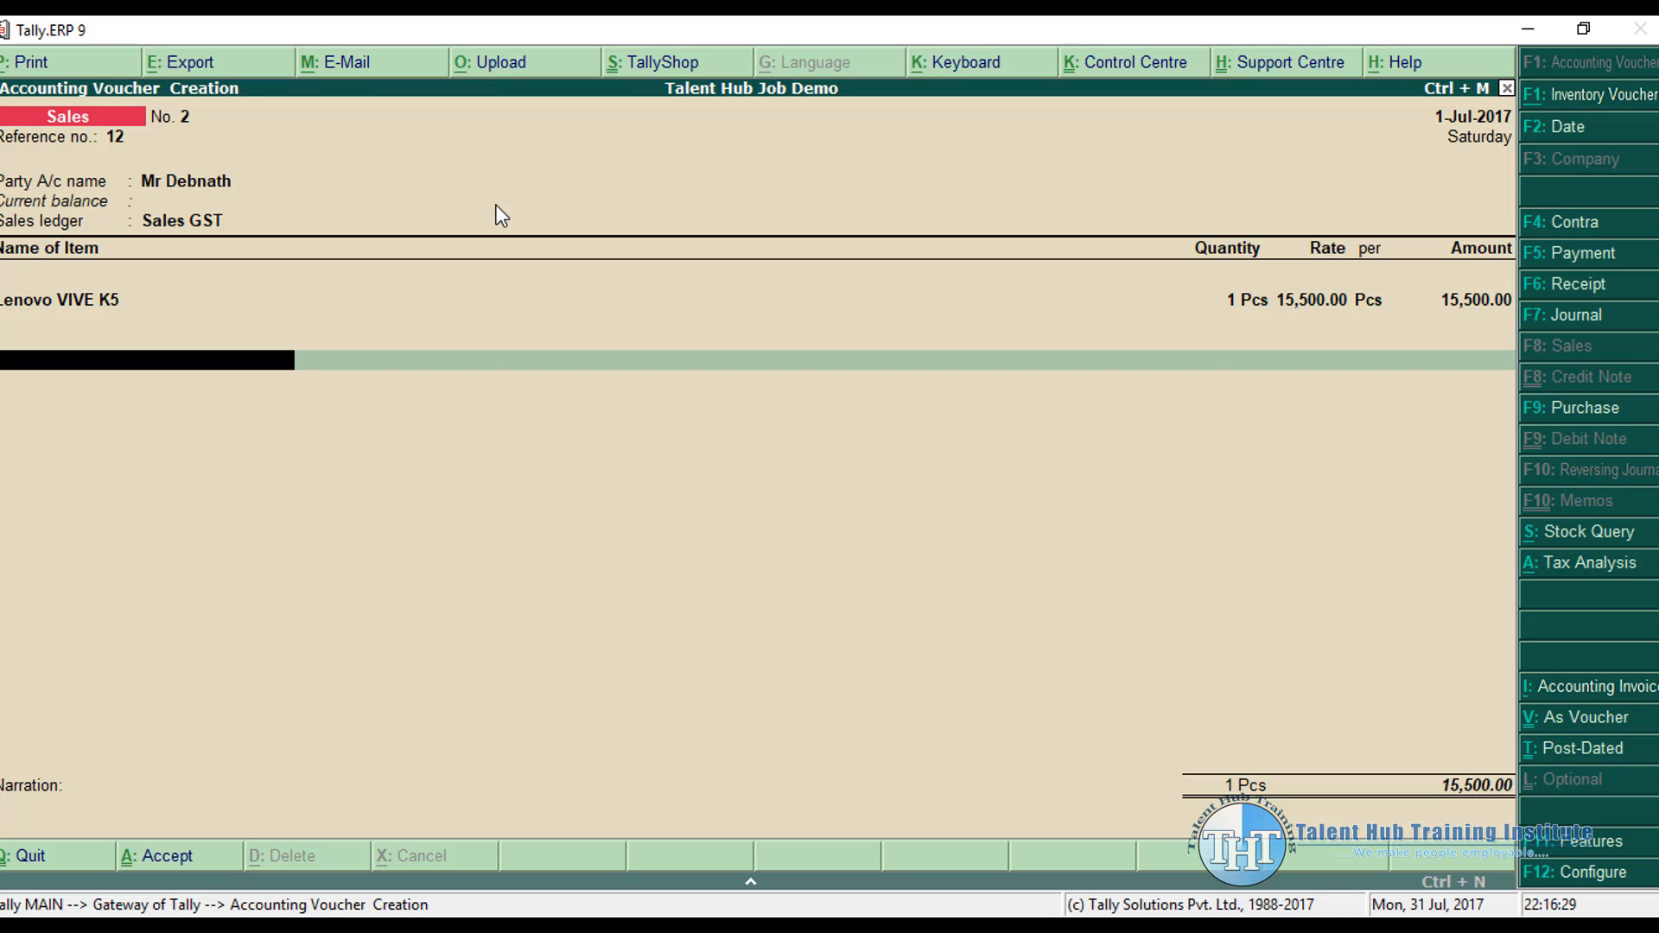
{"action": "type", "text": "S"}
{"action": "key", "text": "Down"}
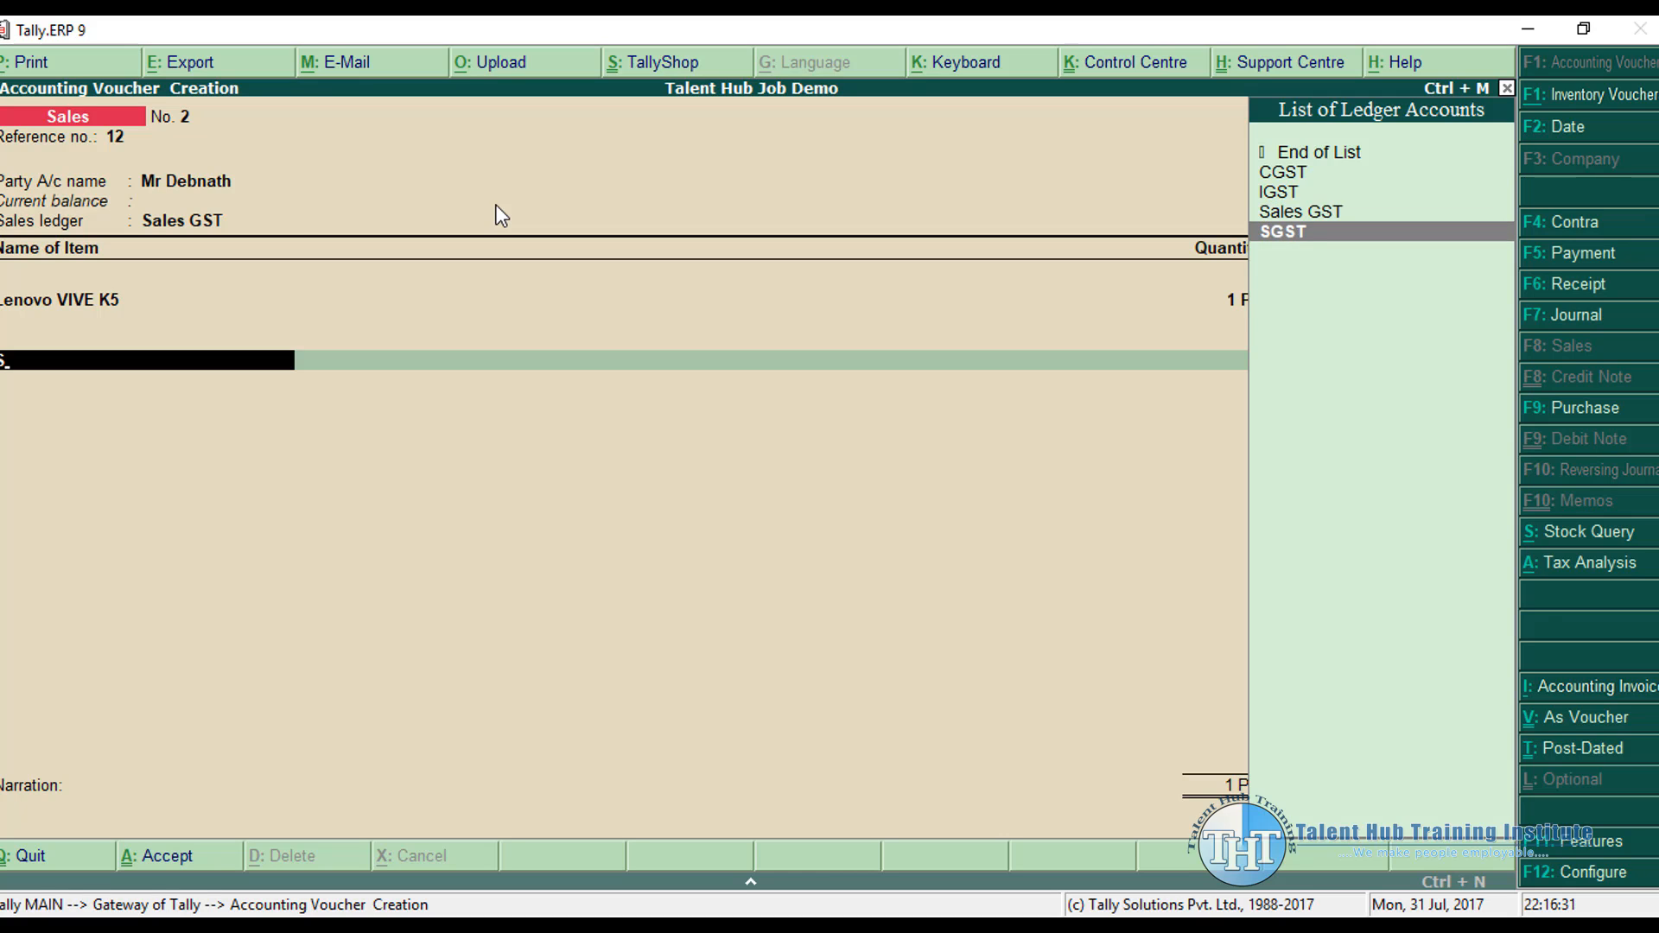
{"action": "key", "text": "Return"}
{"action": "key", "text": "Return"}
{"action": "type", "text": "C"}
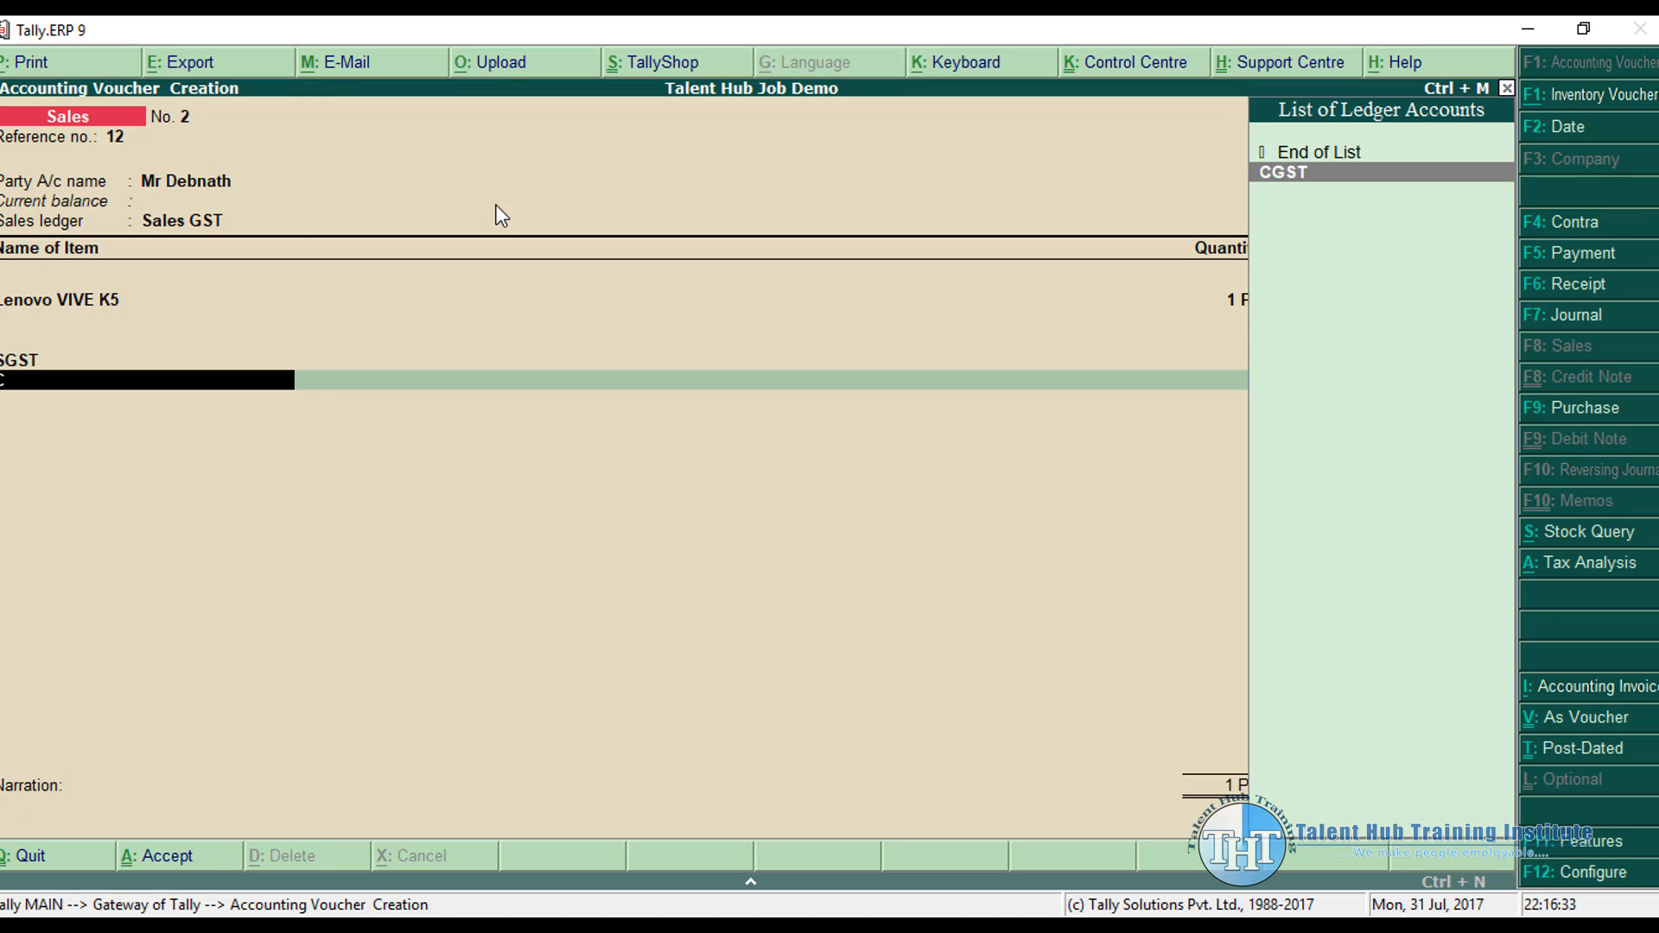
{"action": "key", "text": "Return"}
{"action": "key", "text": "Return"}
Step: Save the Lenovo sales voucher without a narration and leave voucher entry
{"action": "key", "text": "Return"}
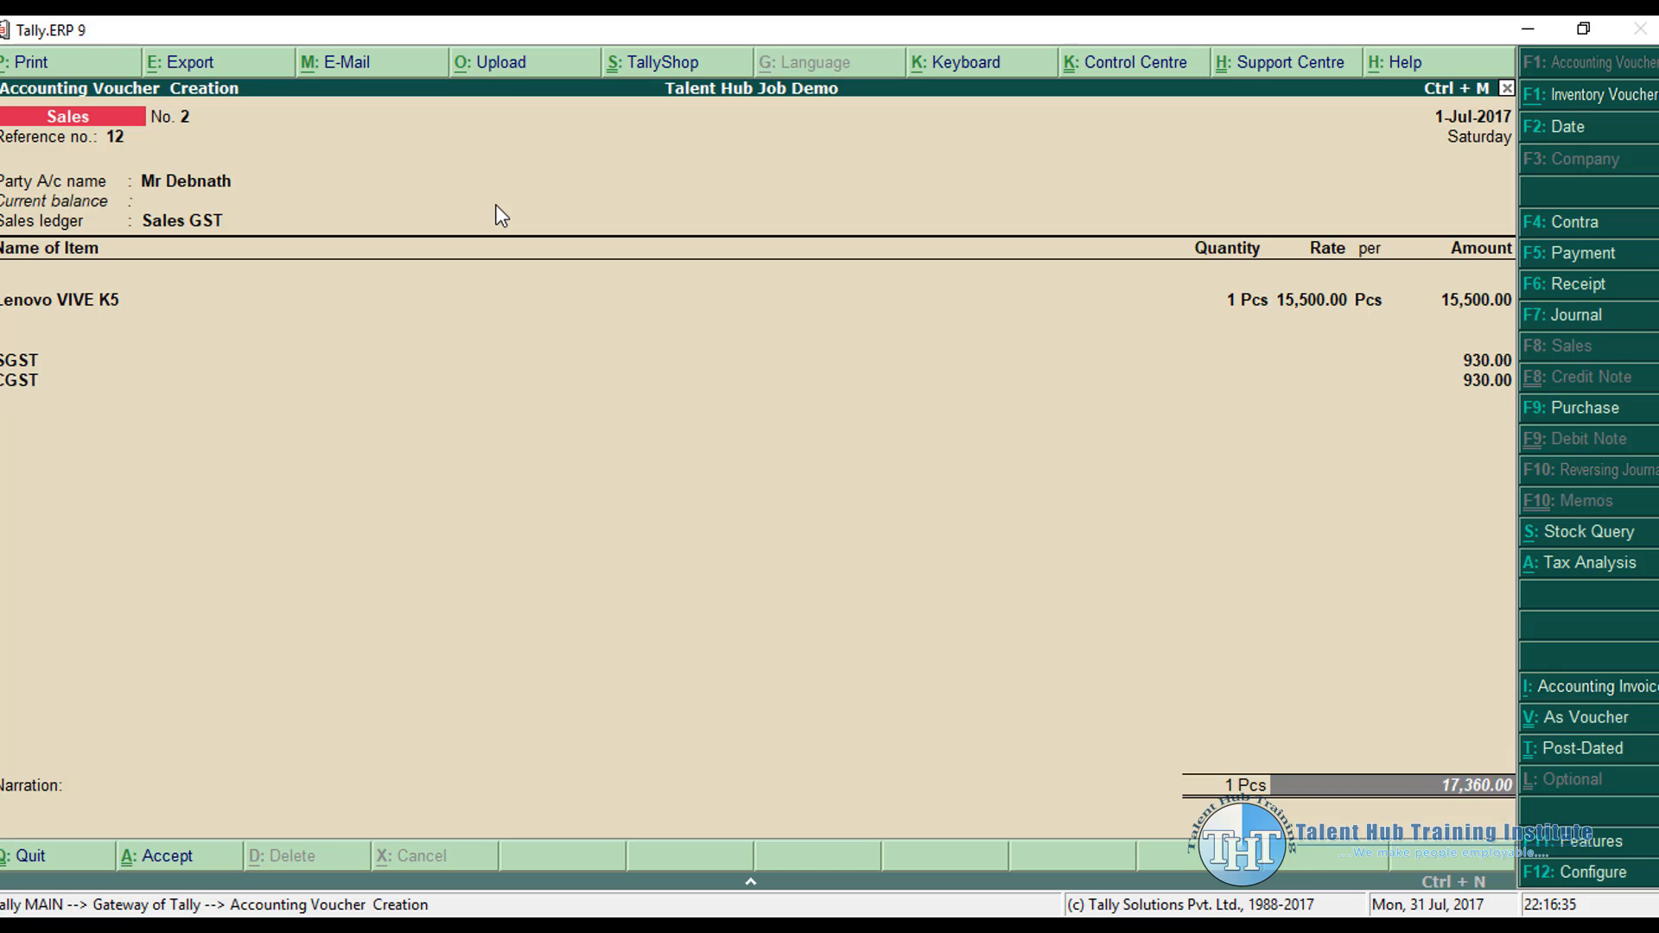
{"action": "key", "text": "Return"}
{"action": "key", "text": "Return"}
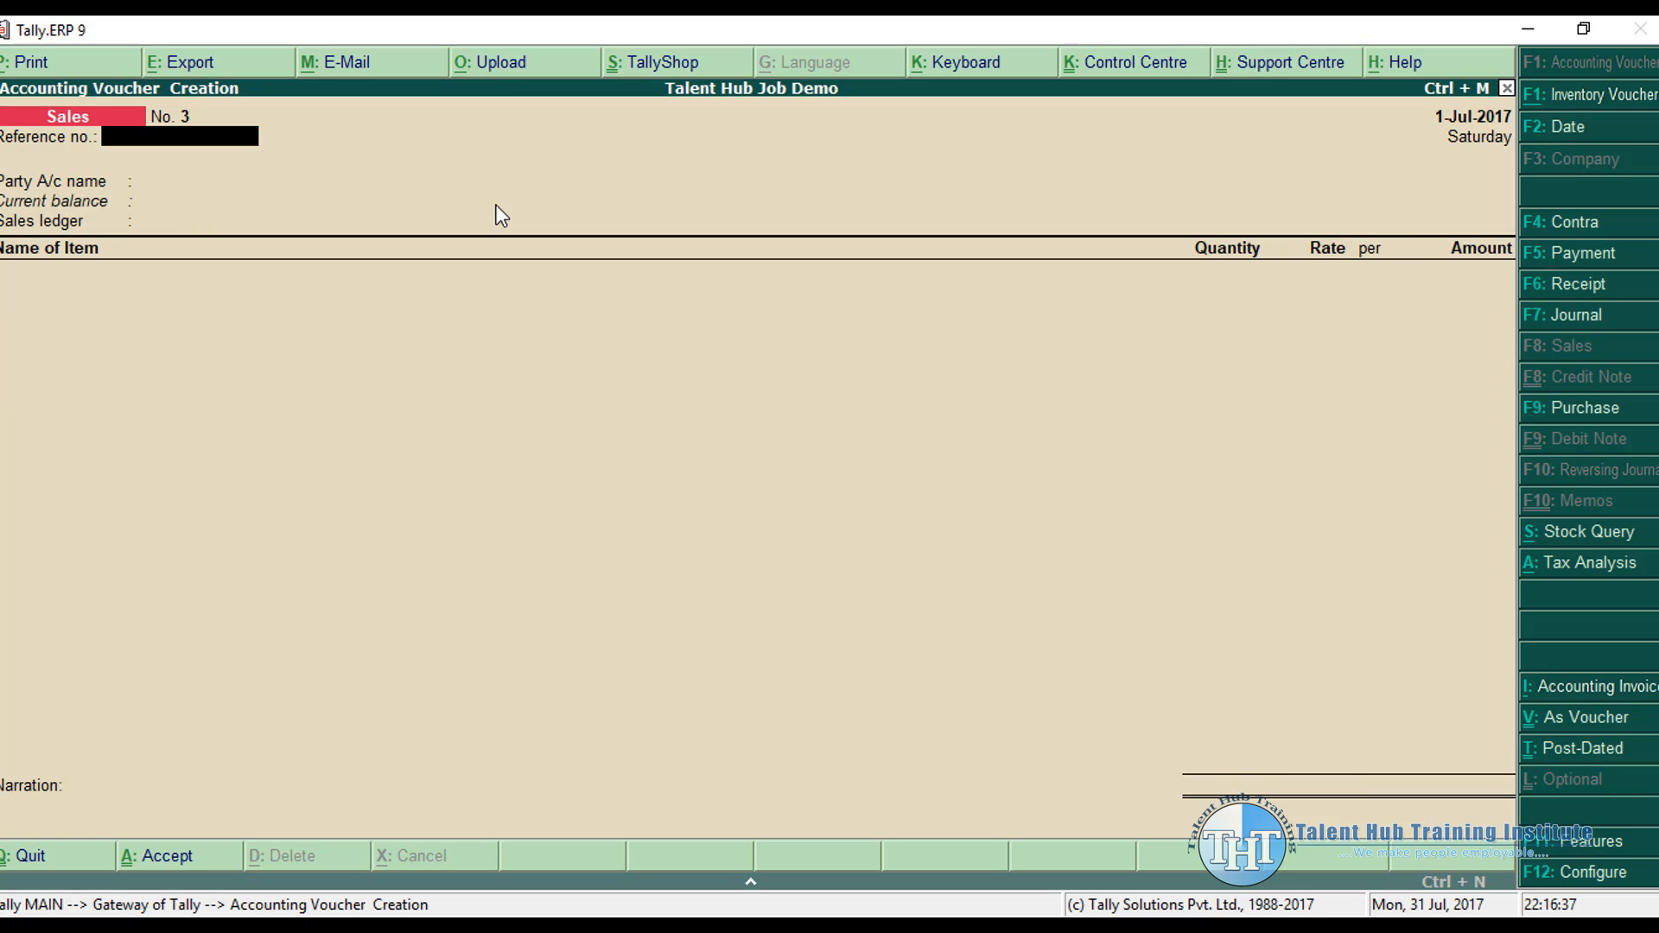
{"action": "key", "text": "Escape"}
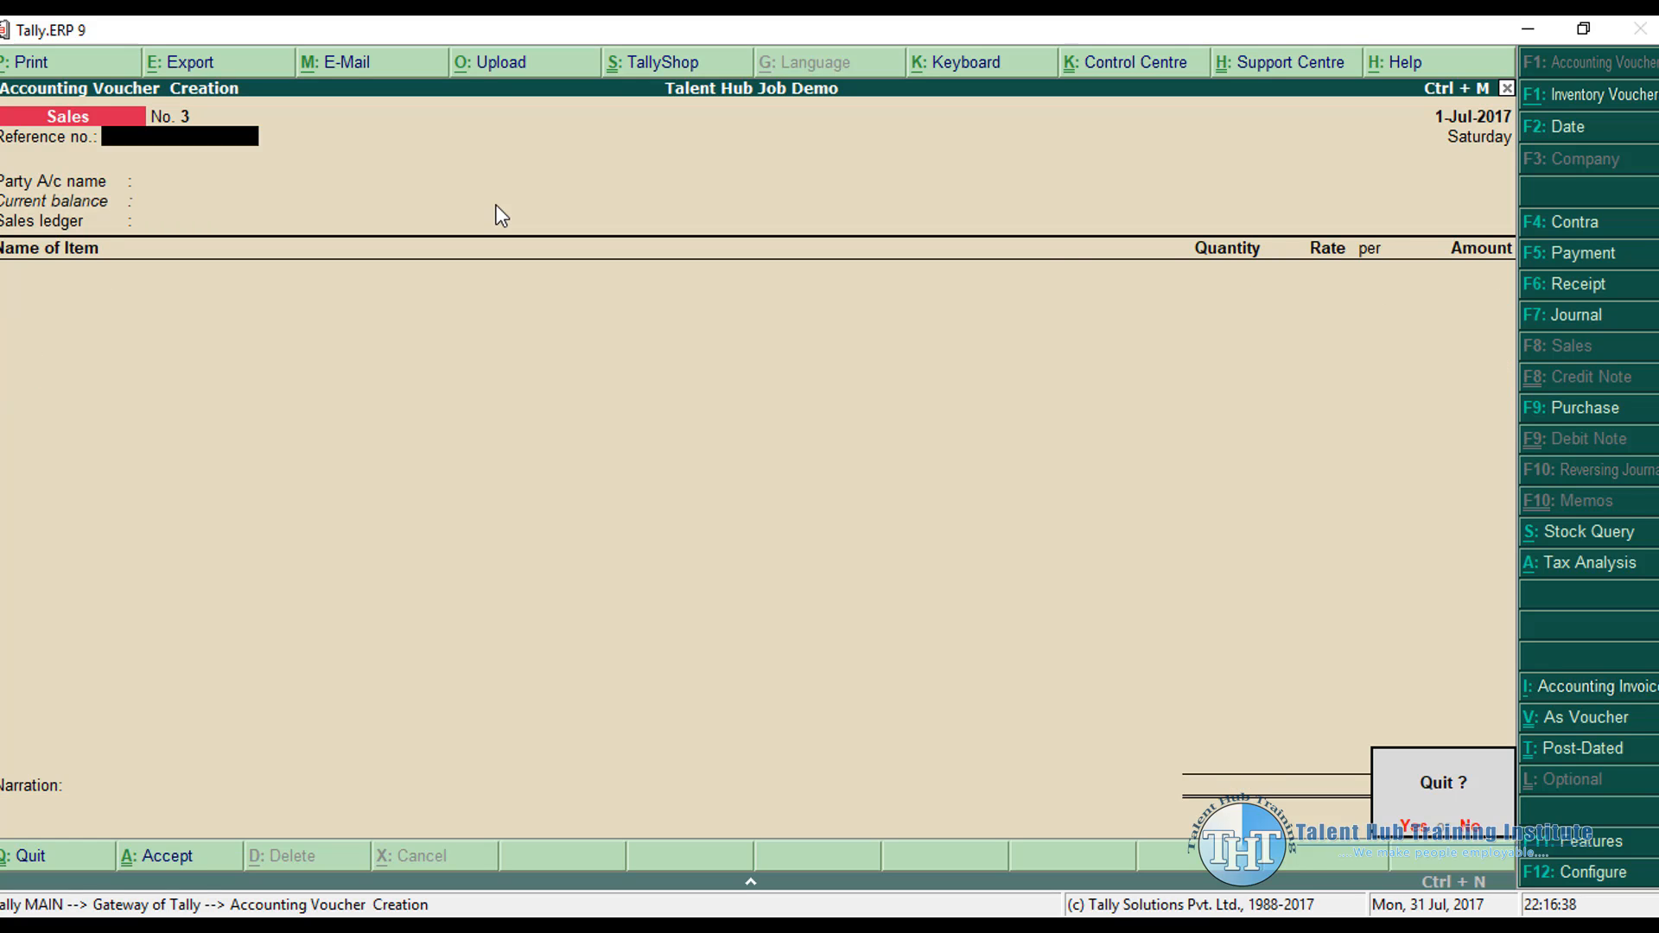
{"action": "key", "text": "y"}
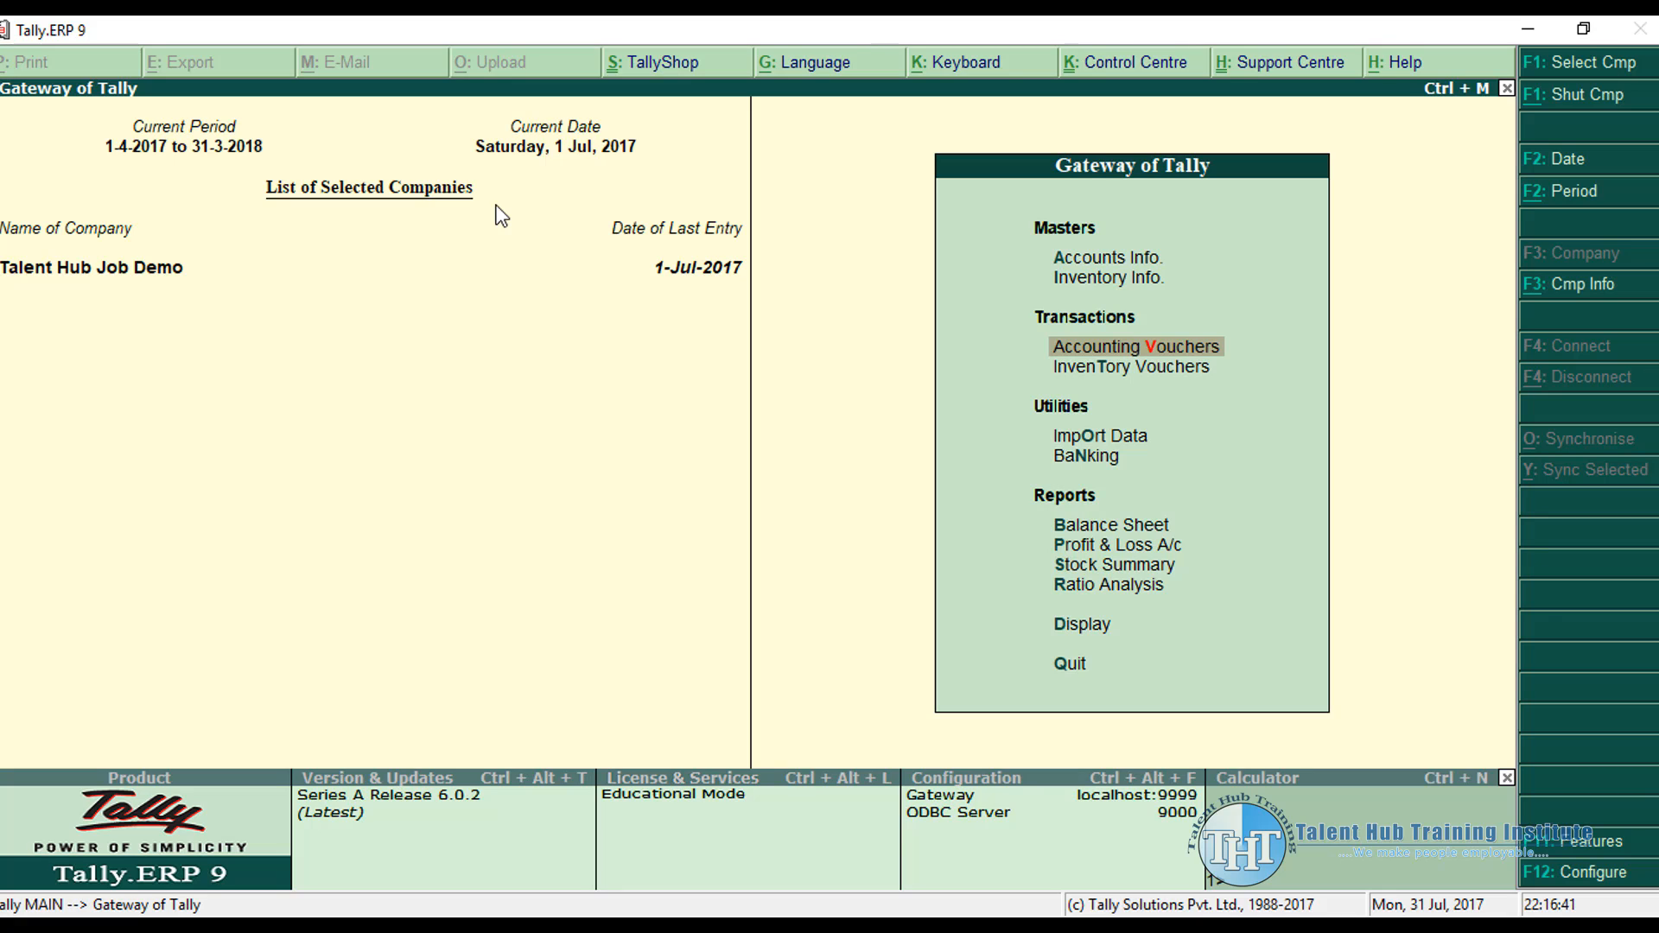
Step: Open the GSTR-1 return from the statutory GST reports
{"action": "key", "text": "Up"}
{"action": "key", "text": "Up"}
{"action": "key", "text": "Up"}
{"action": "key", "text": "Up"}
{"action": "key", "text": "Up"}
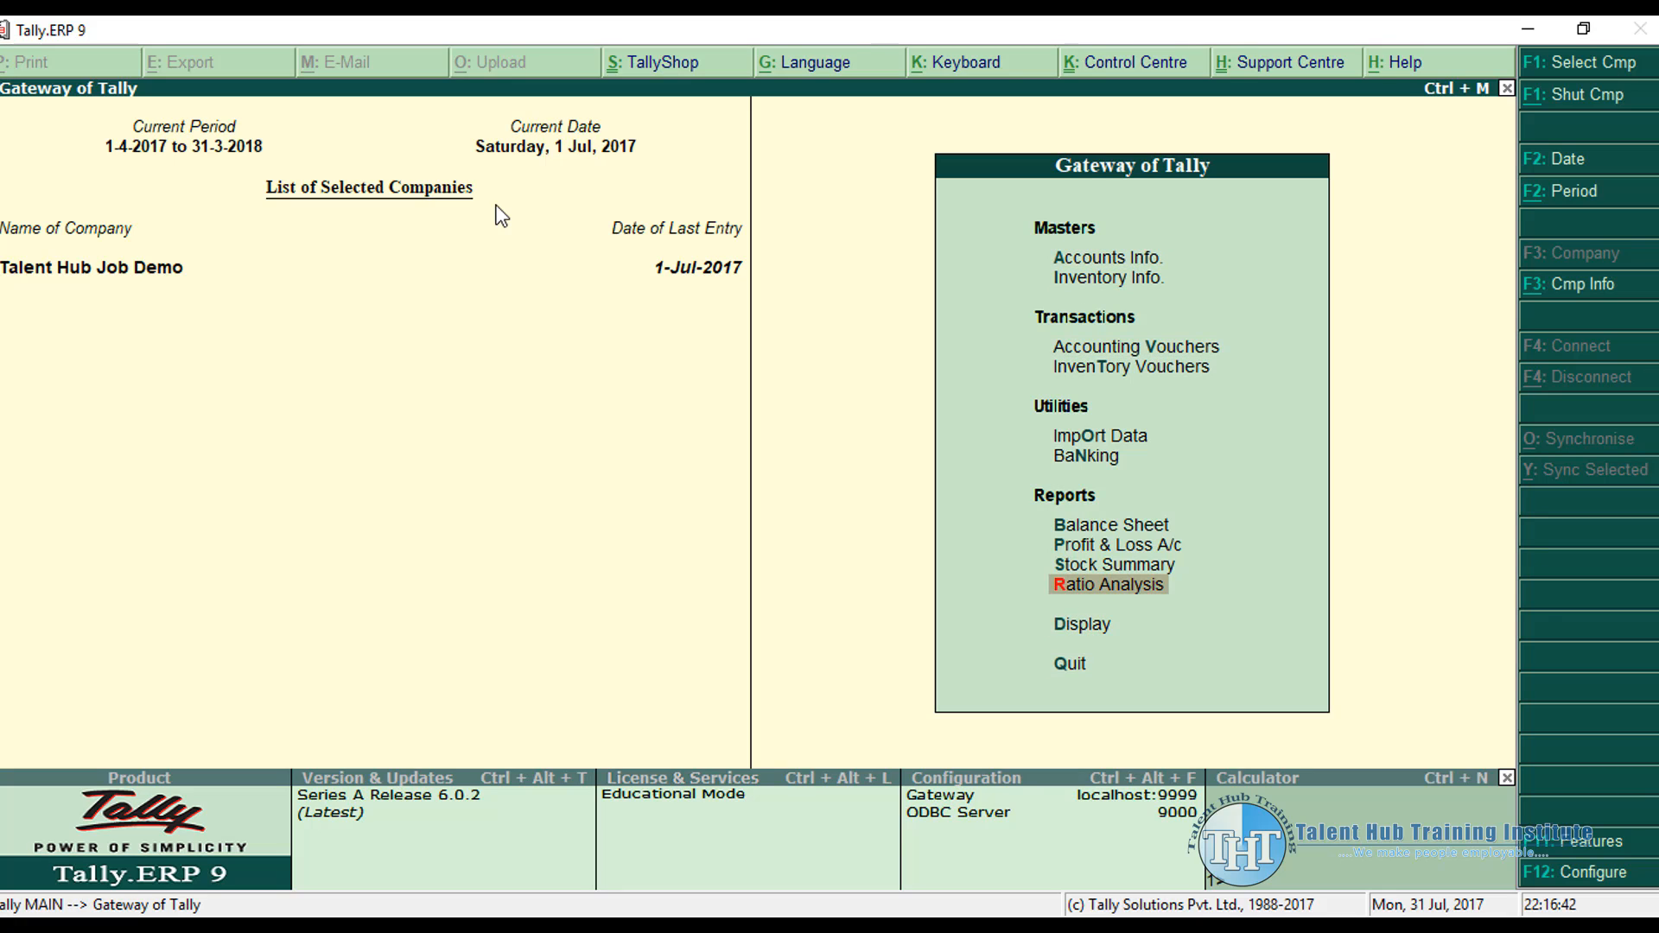
{"action": "key", "text": "Down"}
{"action": "key", "text": "Return"}
{"action": "key", "text": "Down"}
{"action": "key", "text": "Down"}
{"action": "key", "text": "Down"}
{"action": "key", "text": "Down"}
{"action": "key", "text": "Down"}
{"action": "key", "text": "Down"}
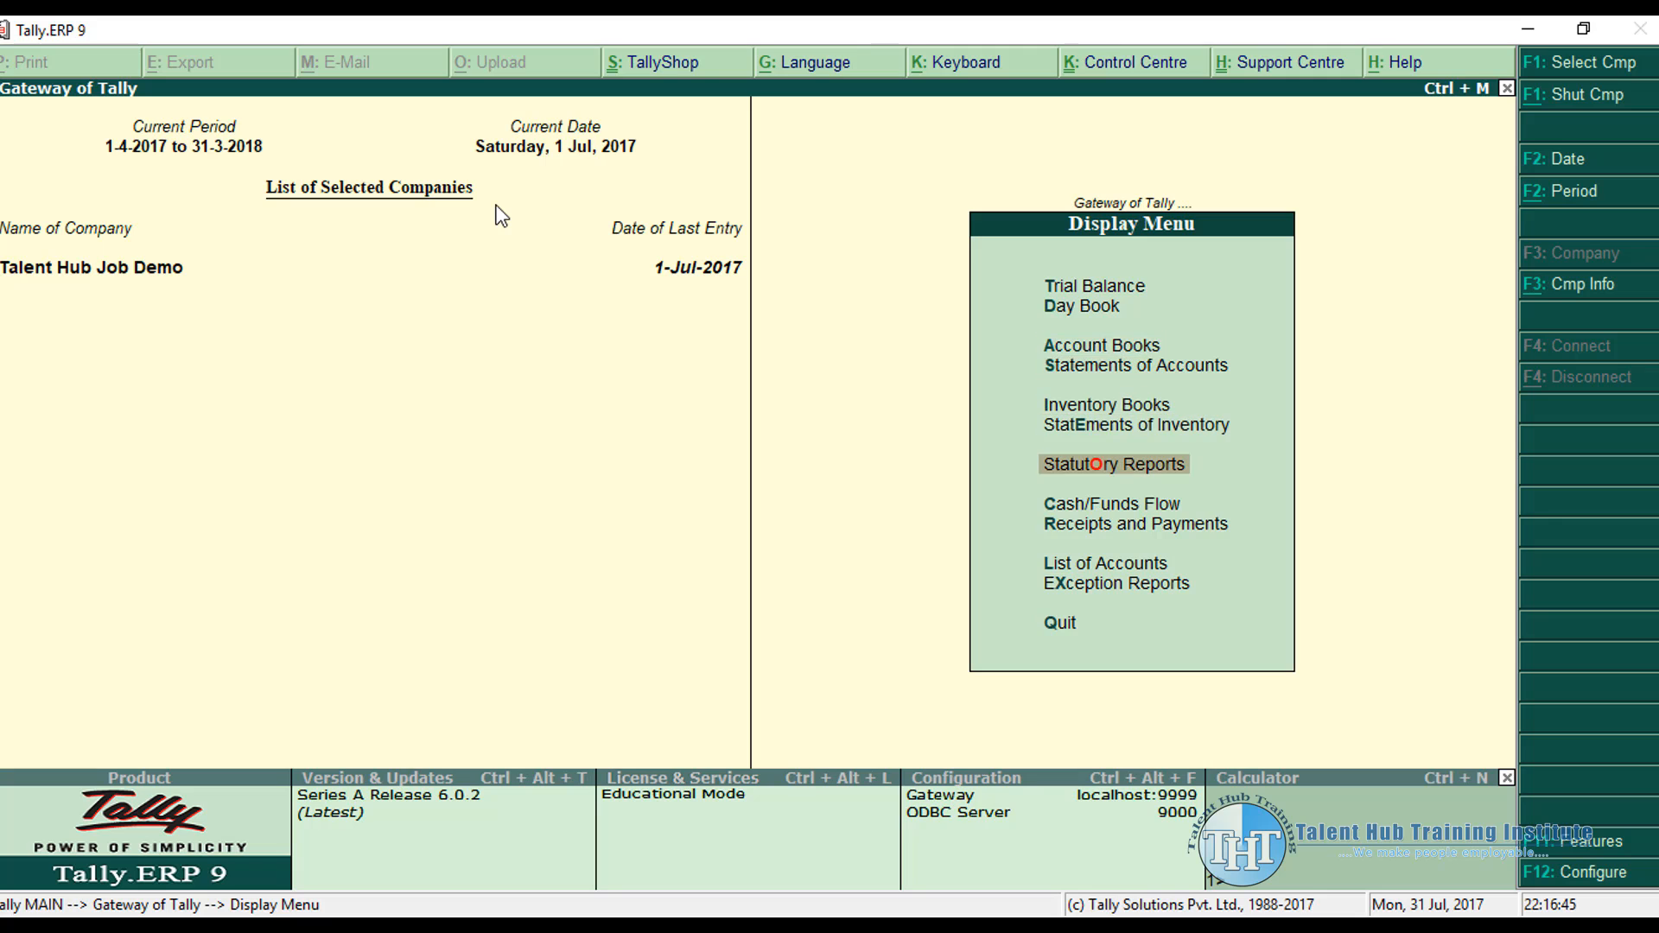
{"action": "key", "text": "Return"}
{"action": "key", "text": "Return"}
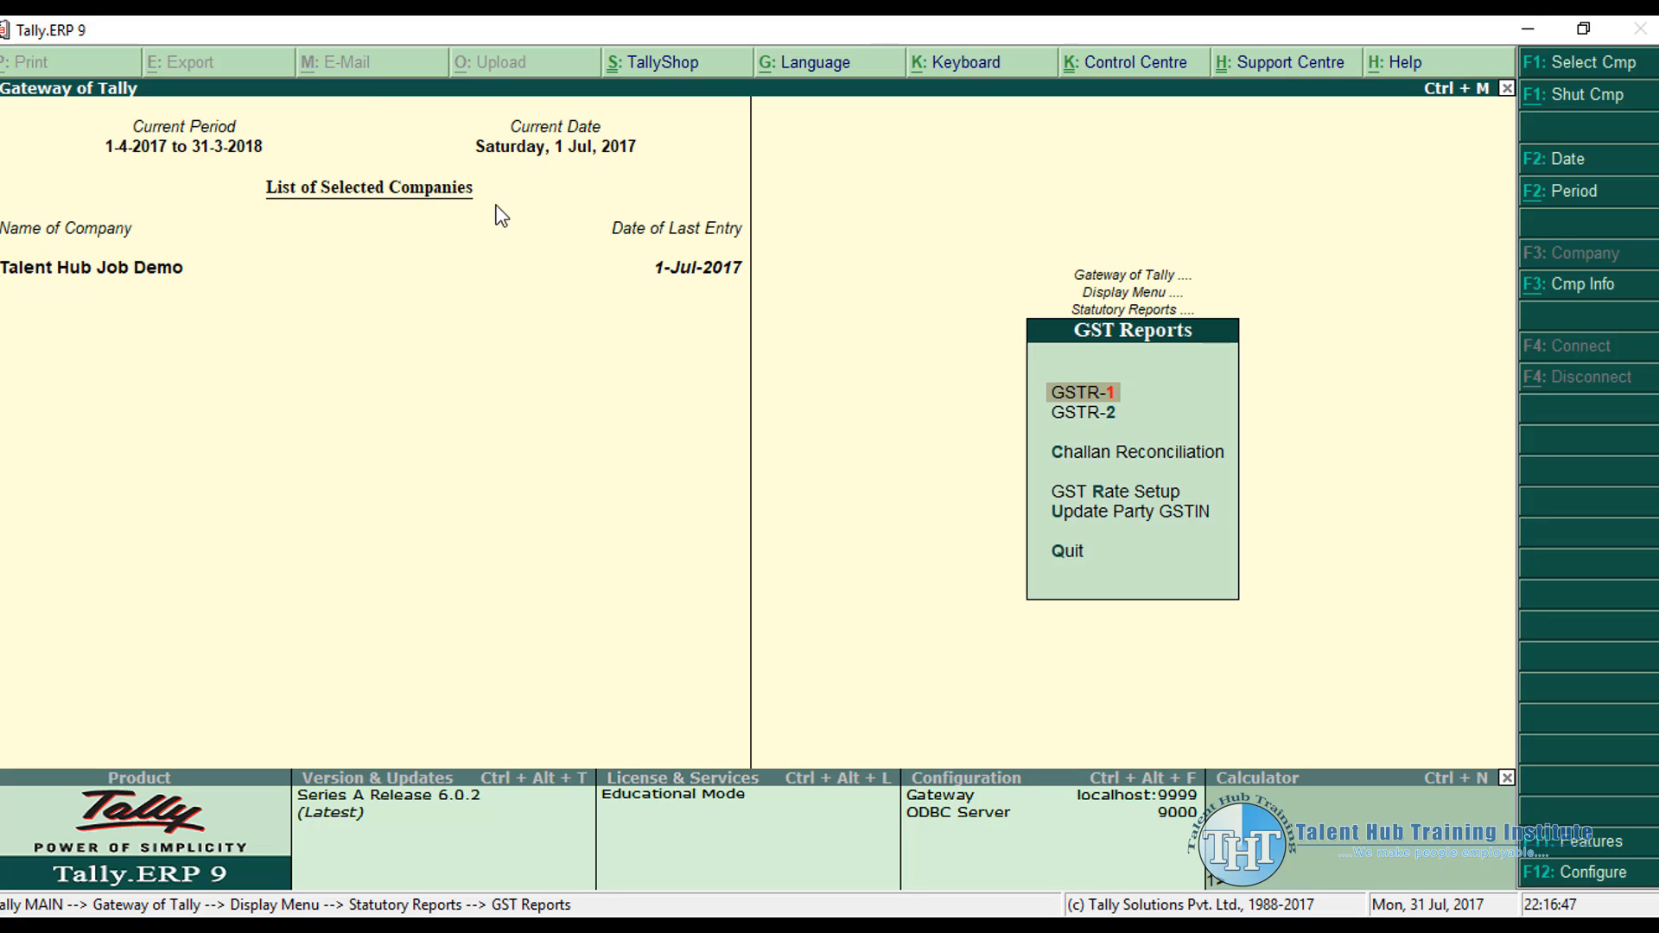
{"action": "key", "text": "Return"}
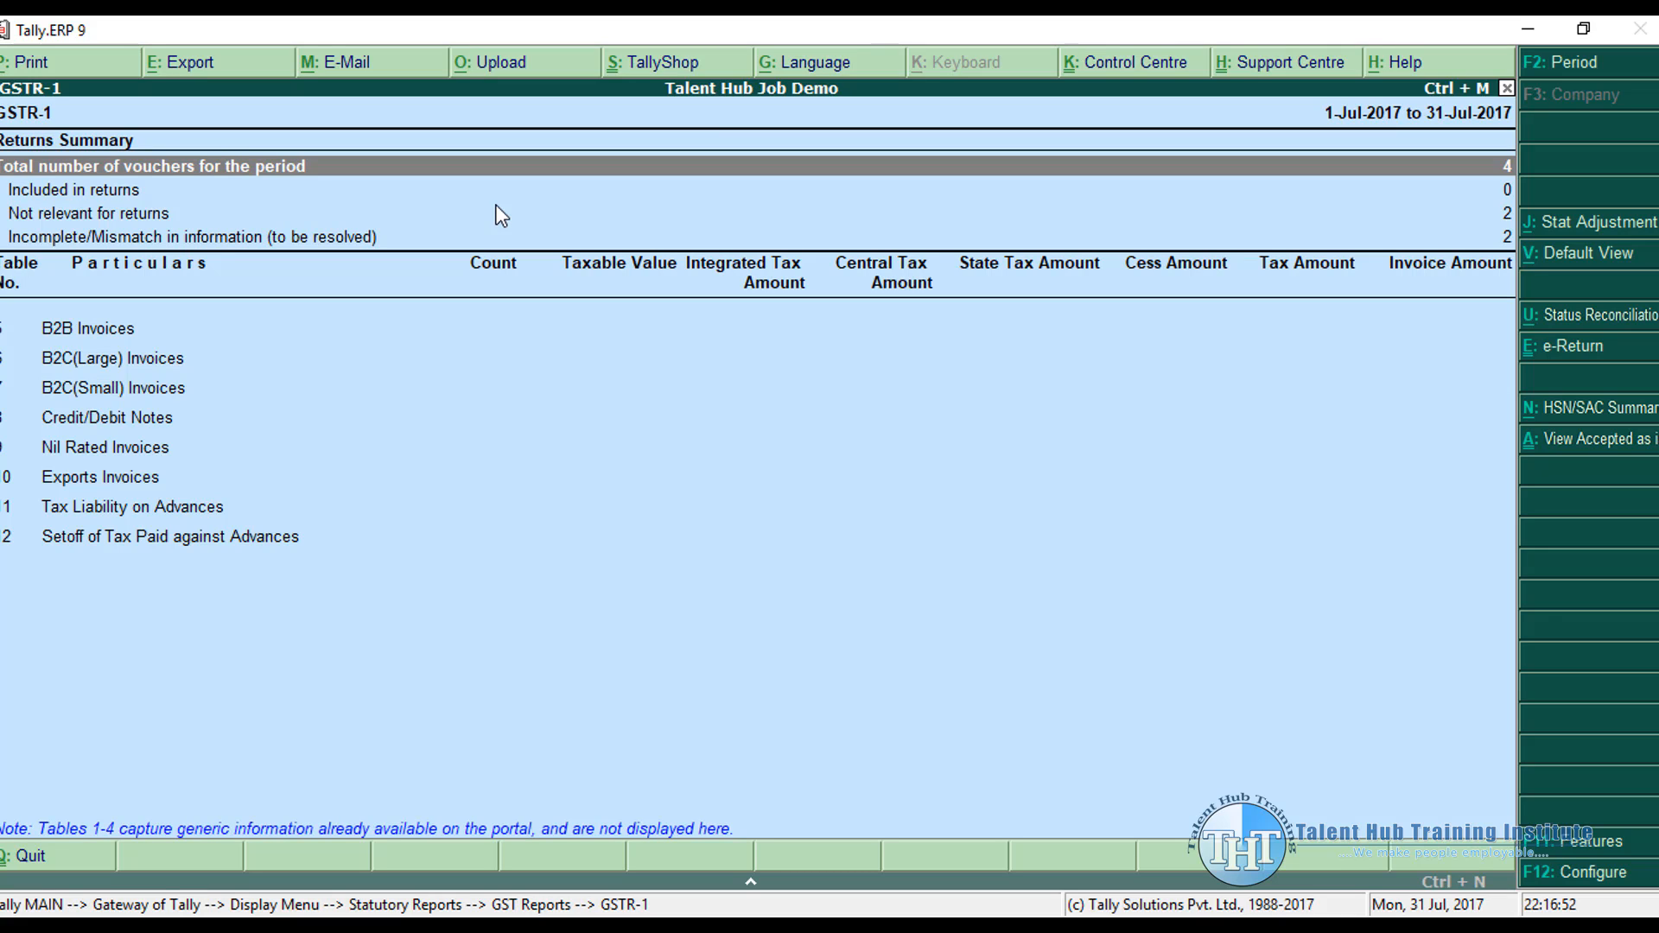
Step: Examine the vouchers with incomplete or mismatched information and the ledger exceptions, then return to the GSTR-1 summary
{"action": "key", "text": "Down"}
{"action": "key", "text": "Up"}
{"action": "key", "text": "Down"}
{"action": "key", "text": "Down"}
{"action": "key", "text": "Down"}
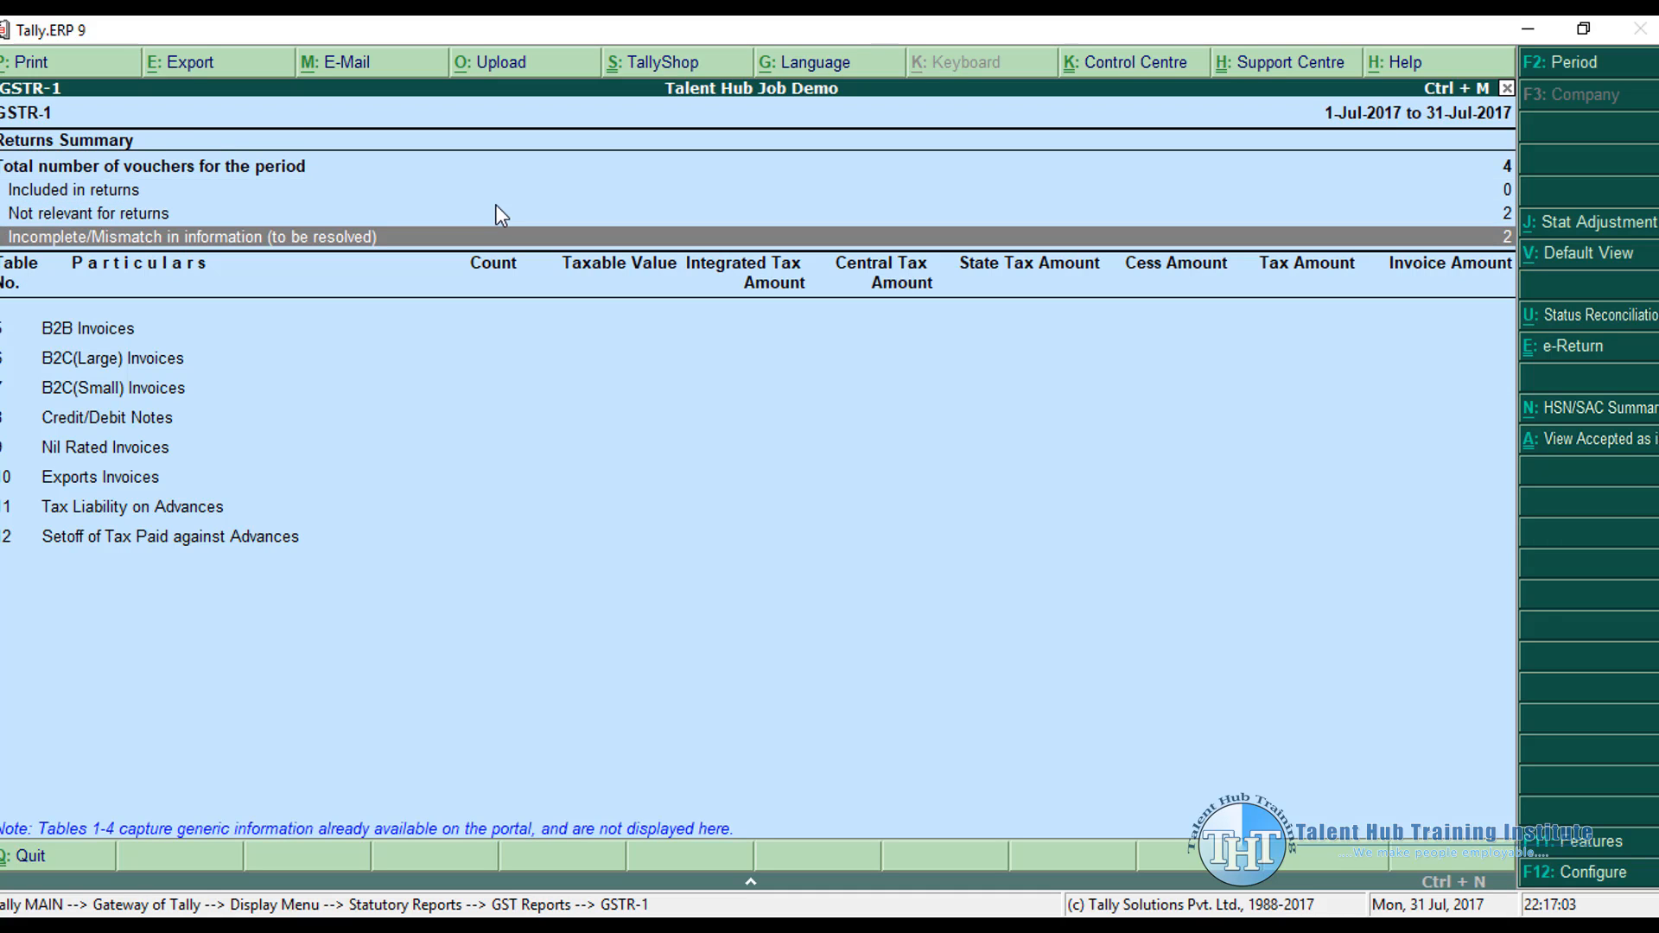
{"action": "key", "text": "Return"}
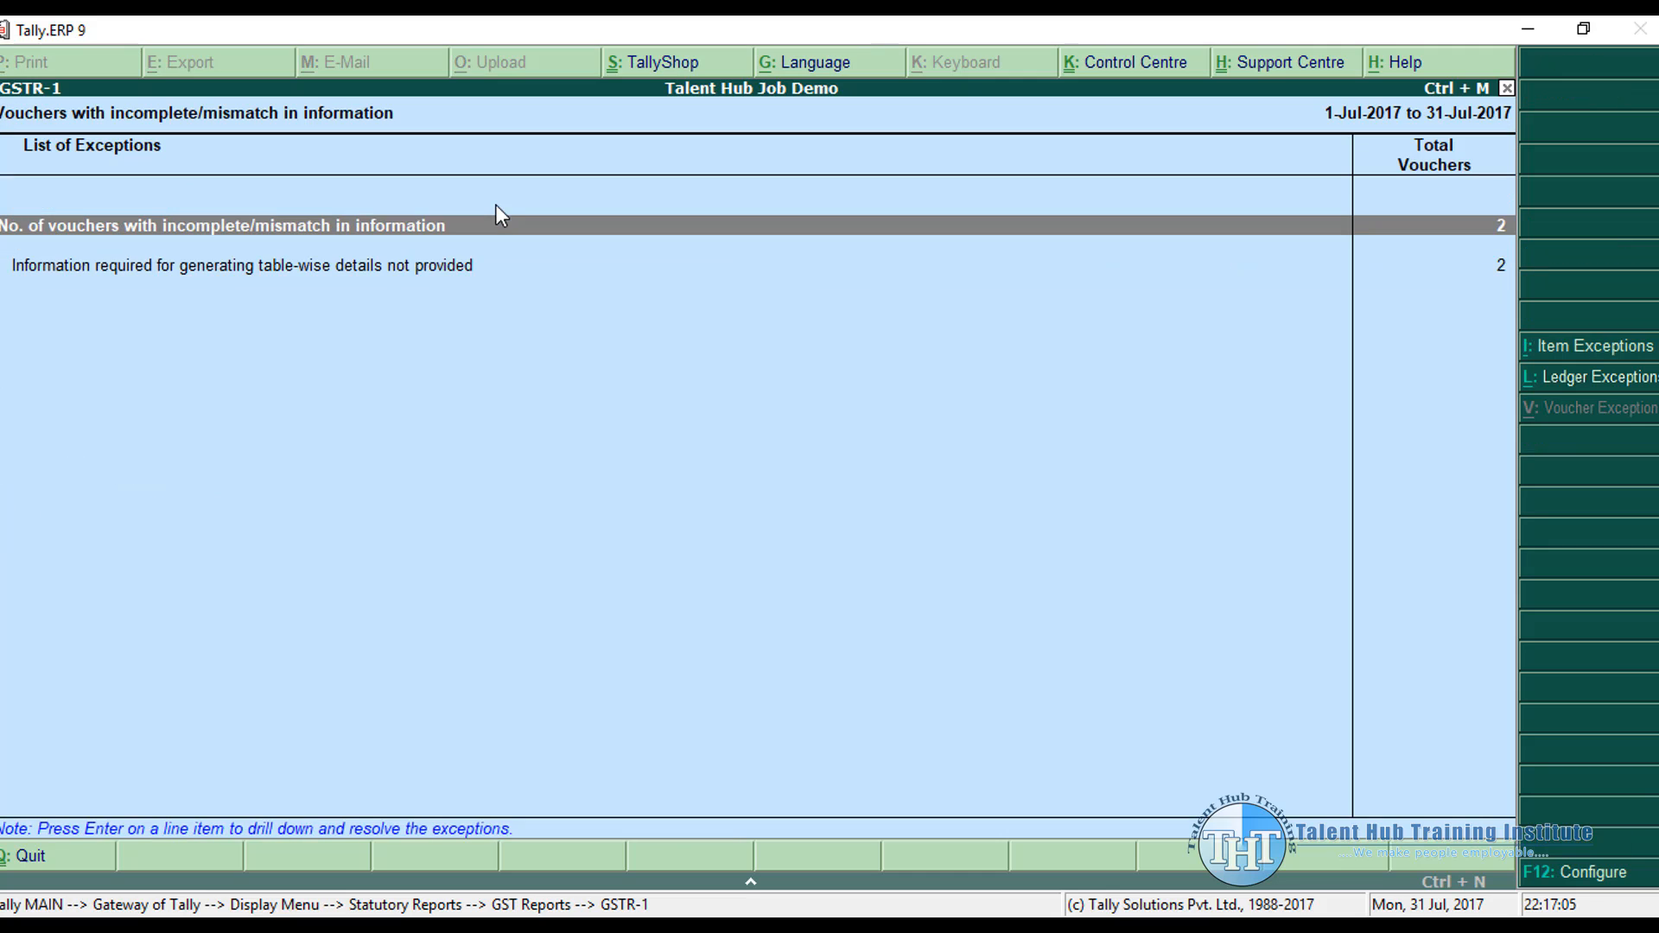
{"action": "key", "text": "Down"}
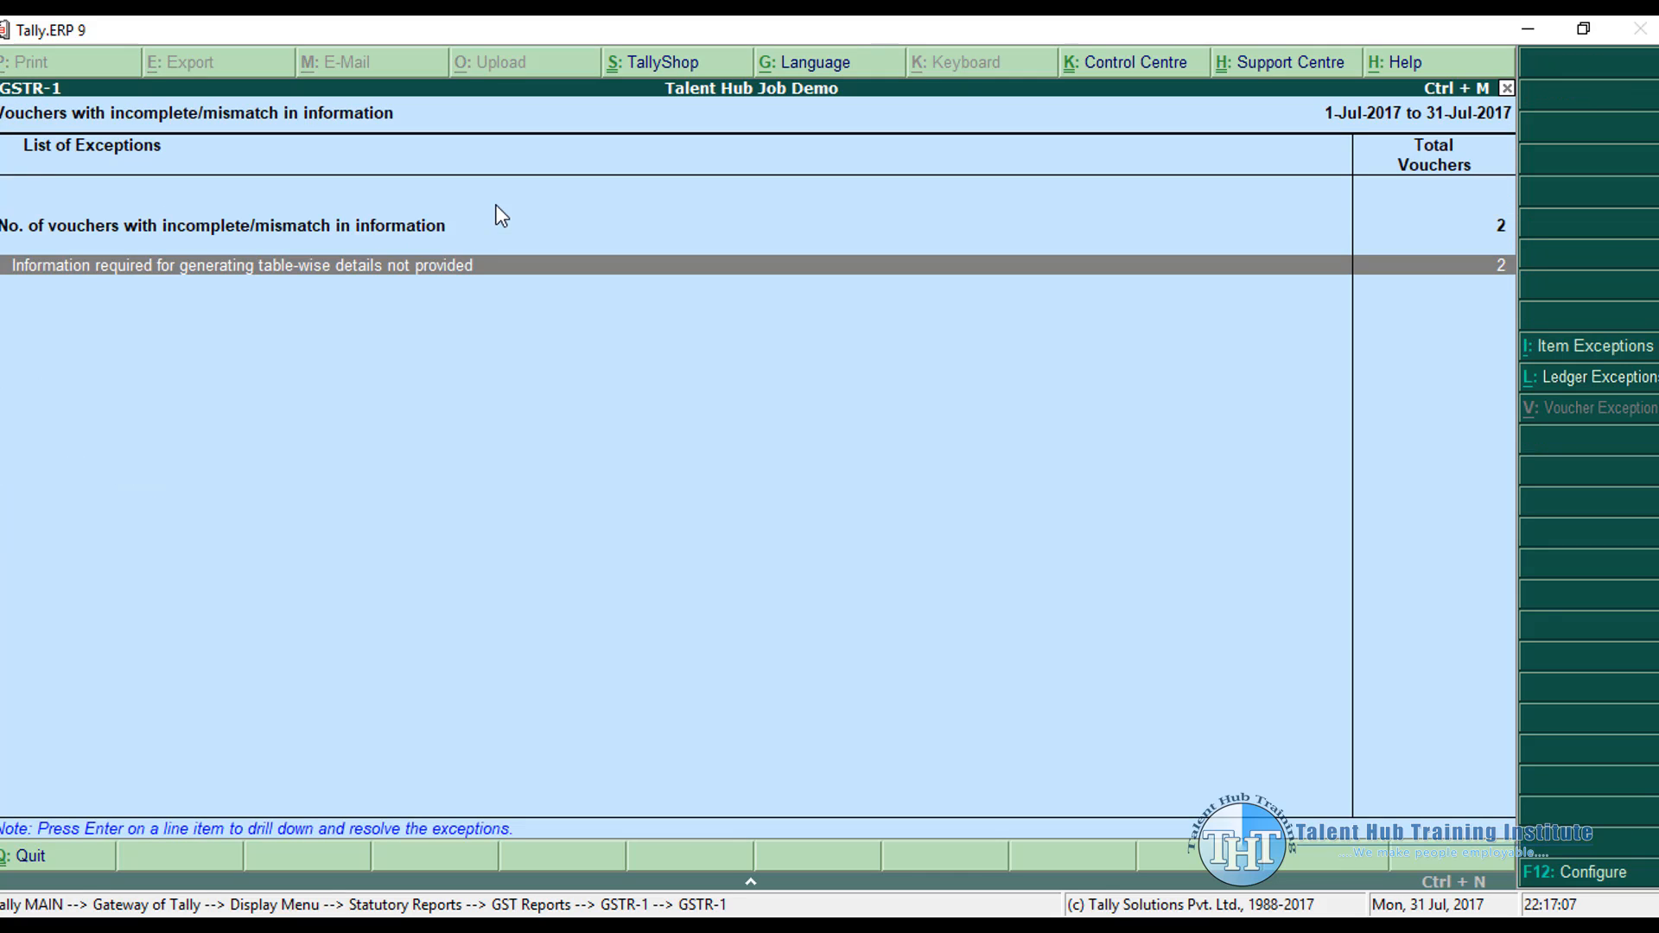
{"action": "key", "text": "Up"}
{"action": "key", "text": "Return"}
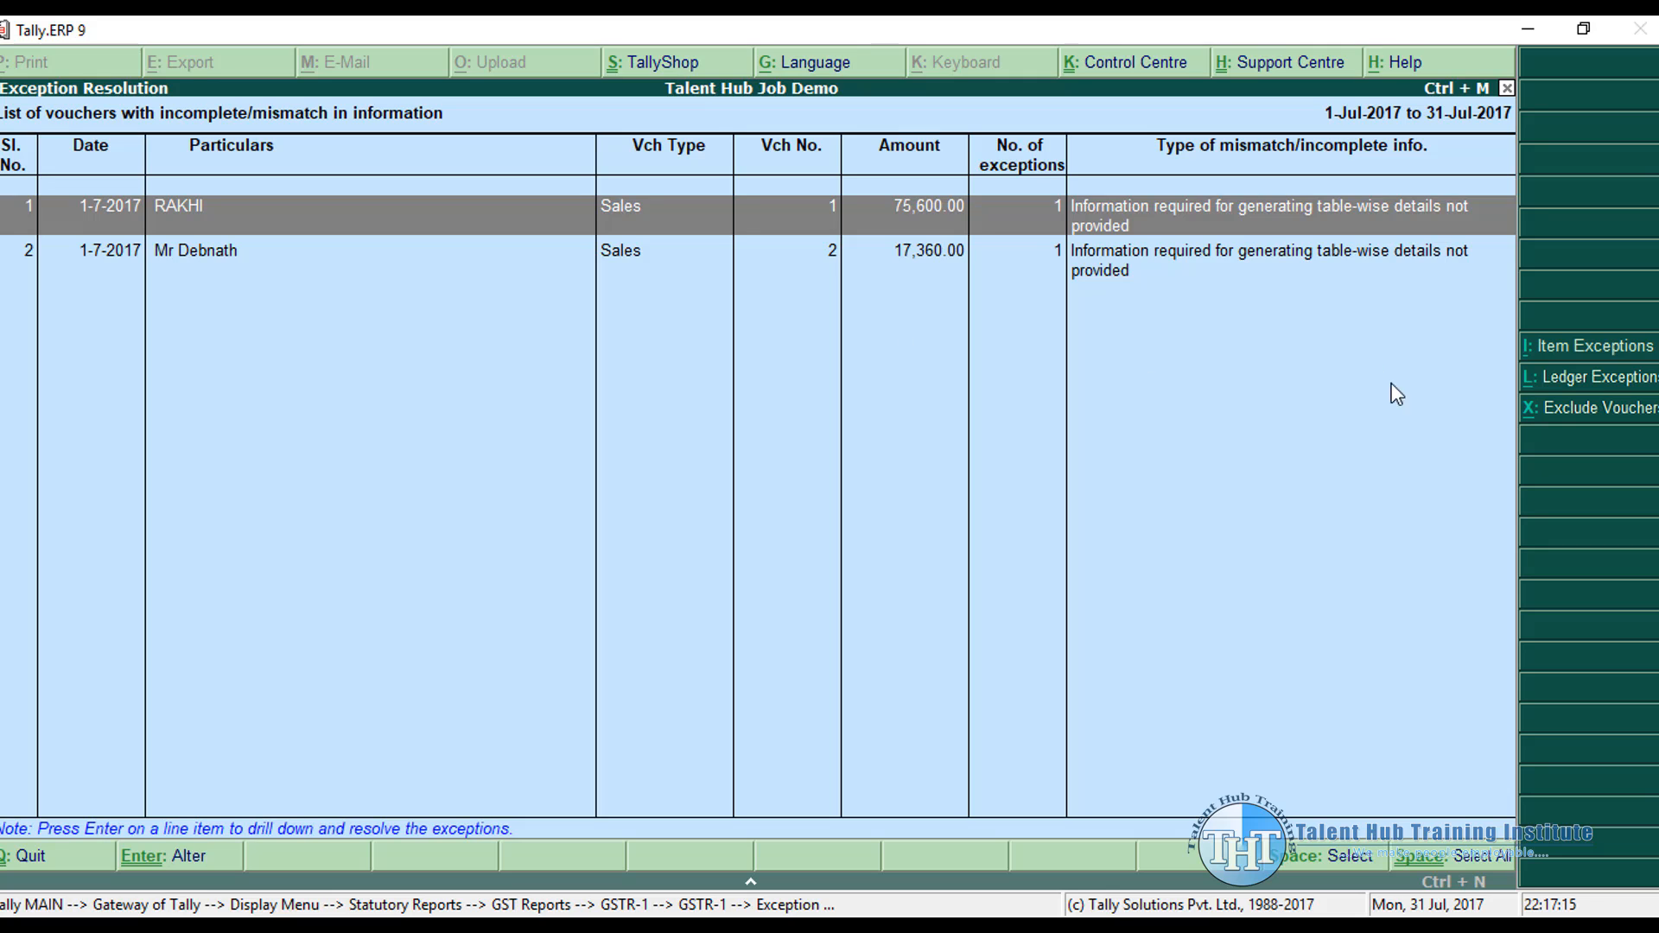
{"action": "key", "text": "Escape"}
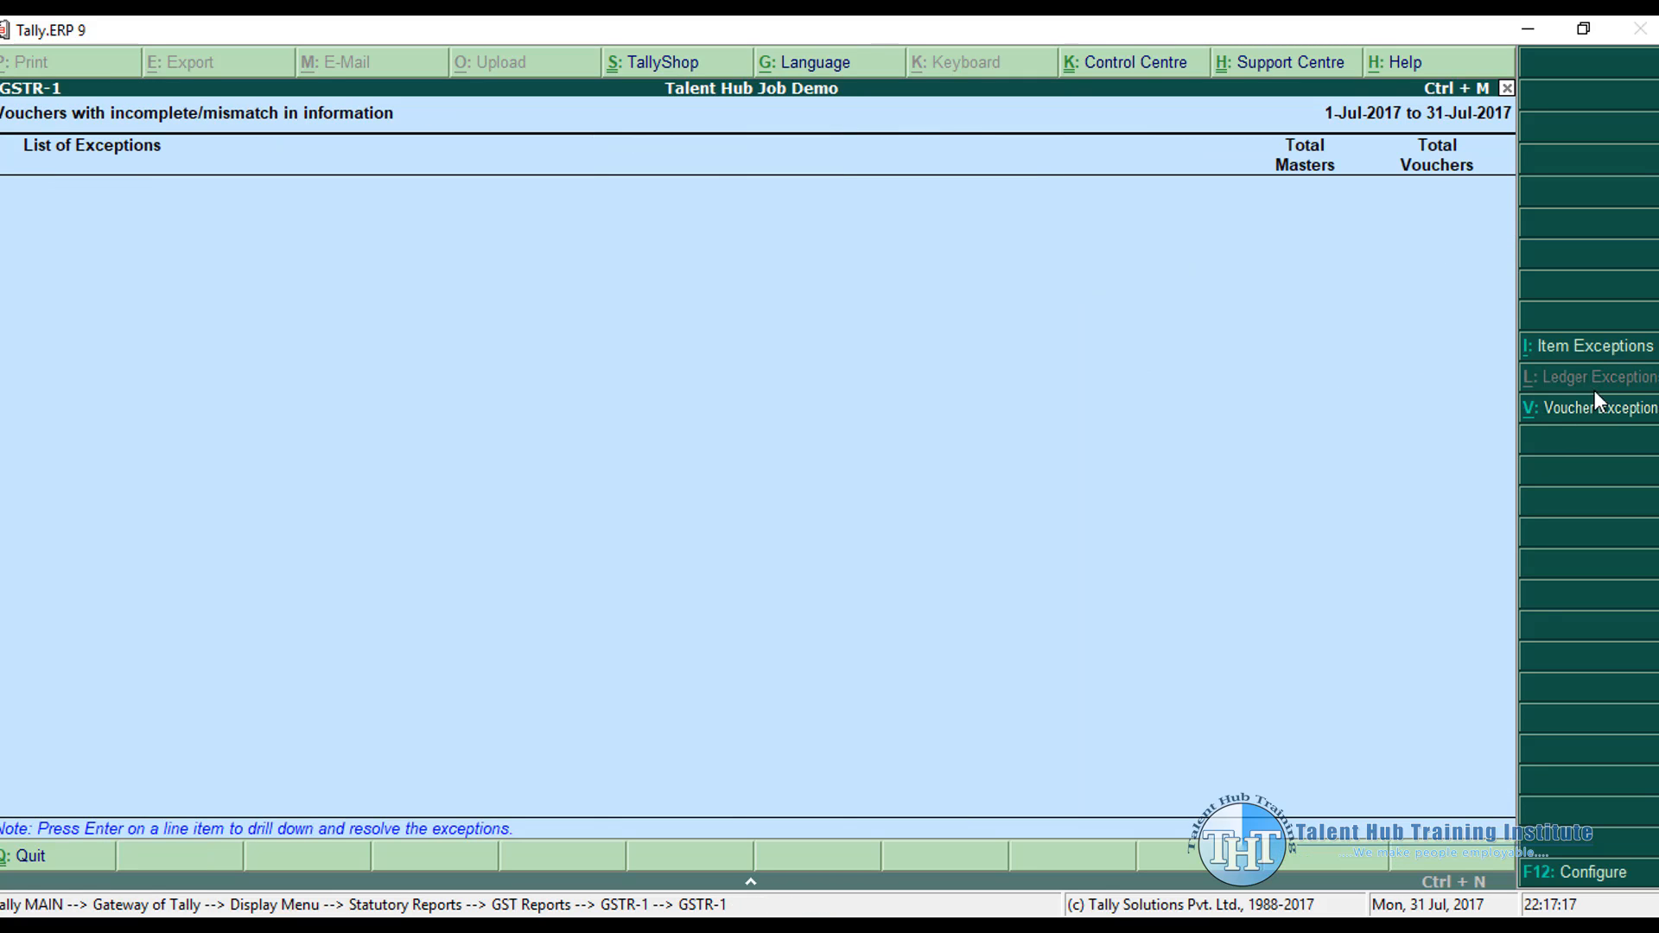
{"action": "key", "text": "Escape"}
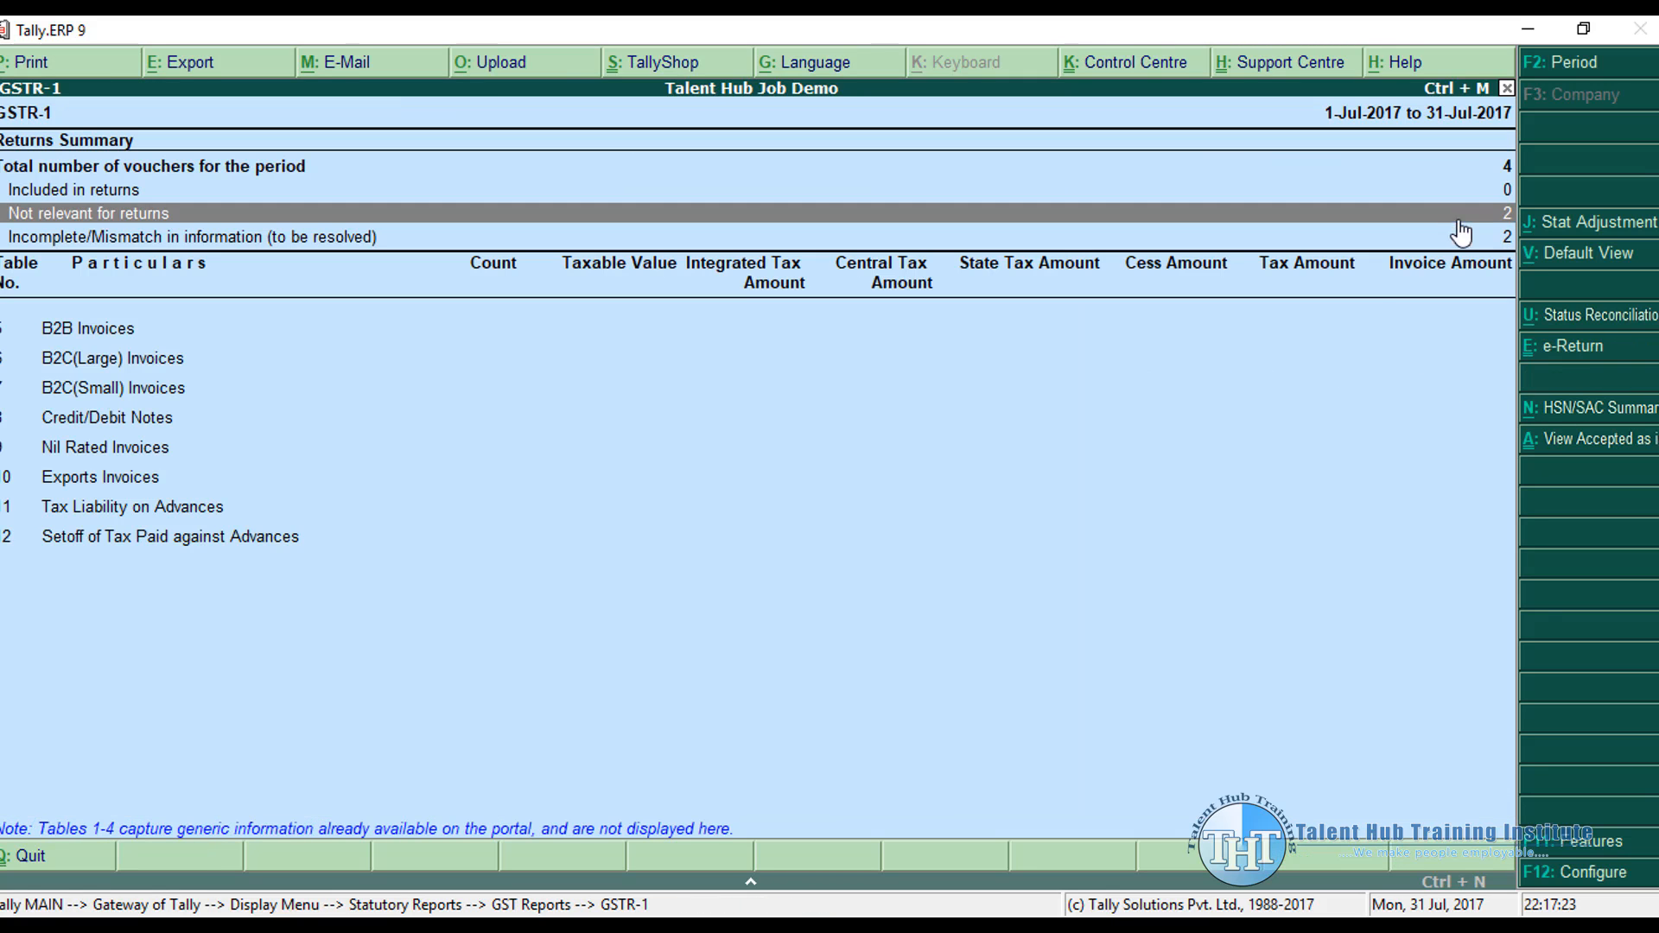
Step: Examine the Non GSTR1 Transactions excluded from the return as not relevant, then go back to the GSTR-1 summary
{"action": "left_click", "coordinate": [1437, 218]}
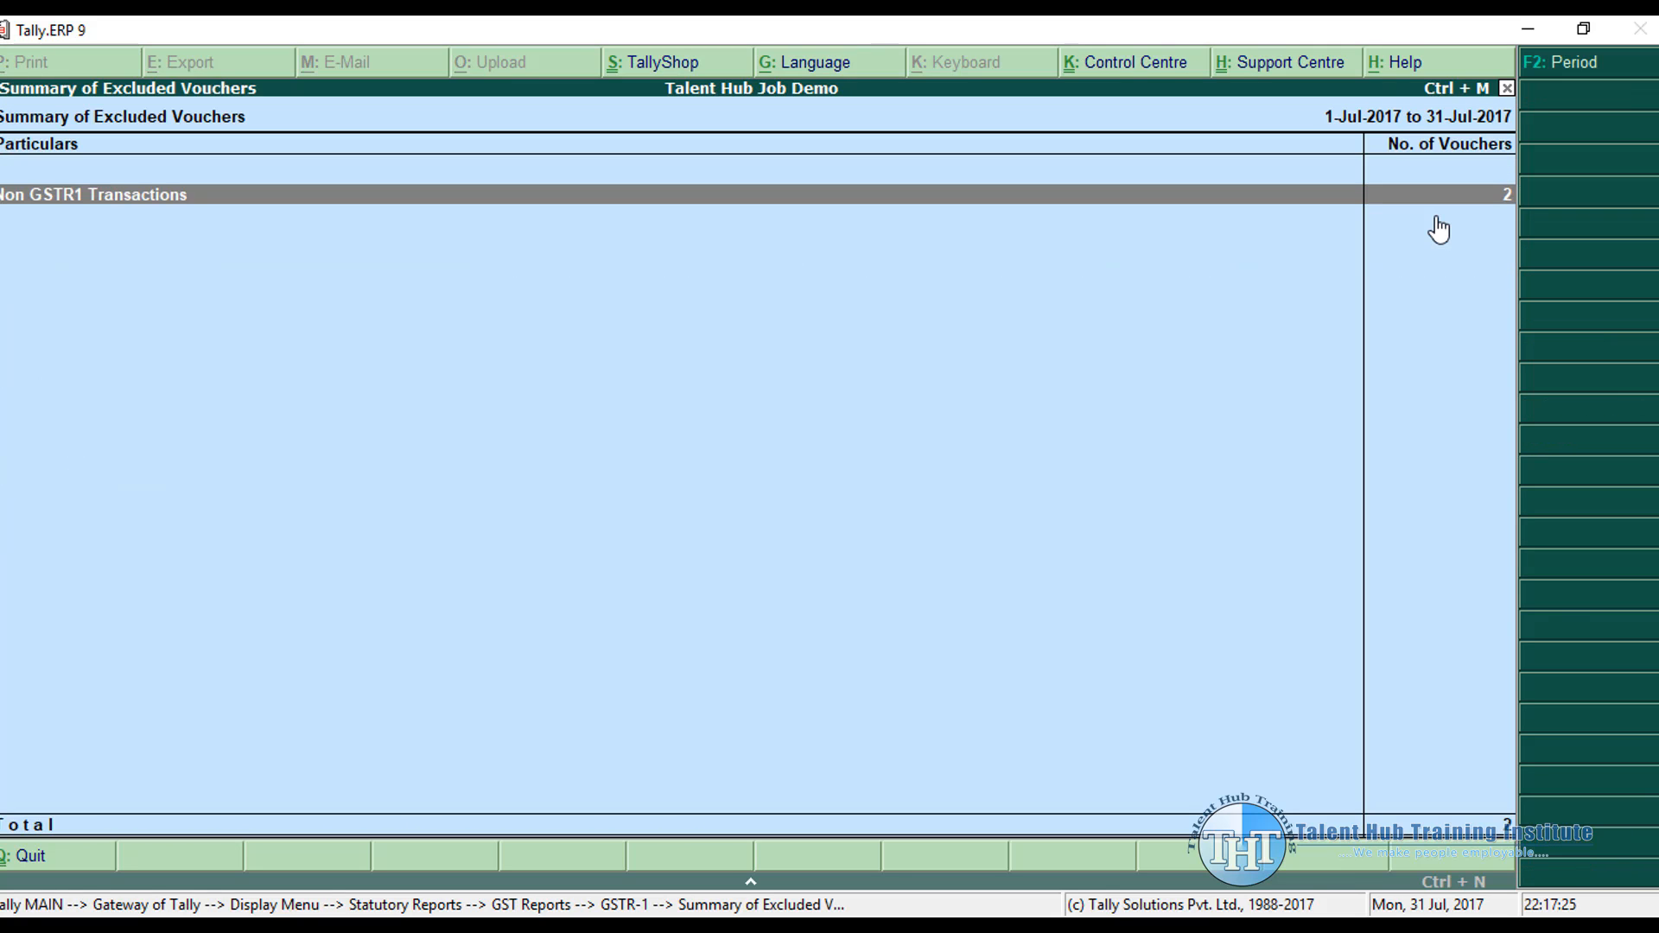
{"action": "key", "text": "Return"}
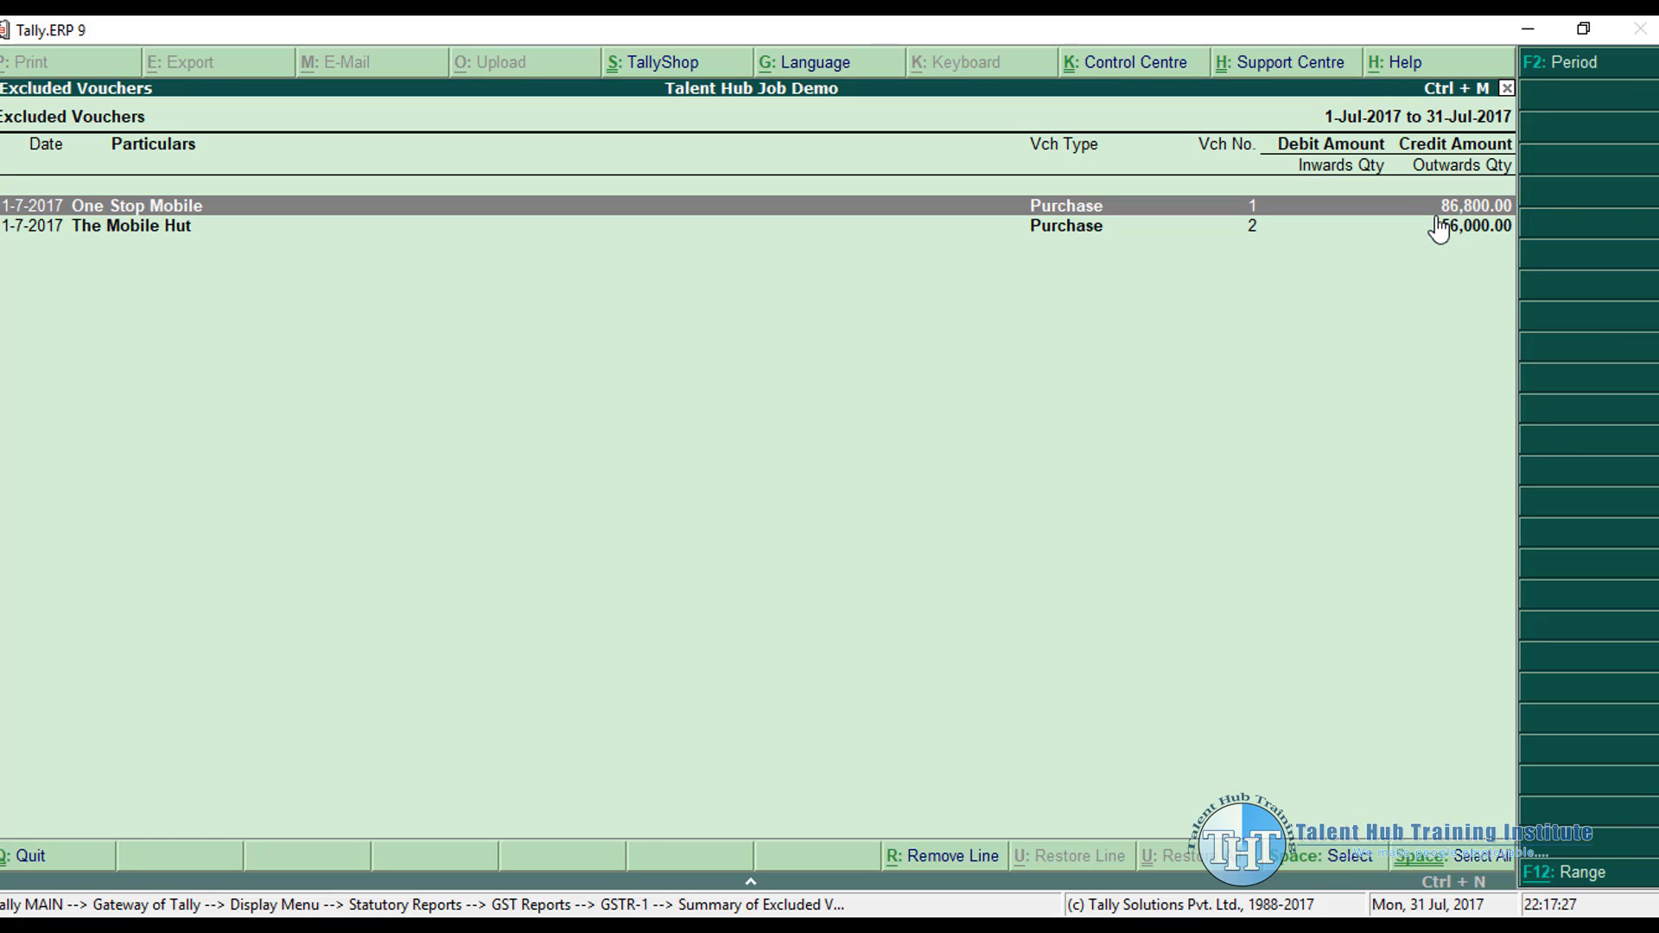
{"action": "key", "text": "Escape"}
{"action": "key", "text": "Escape"}
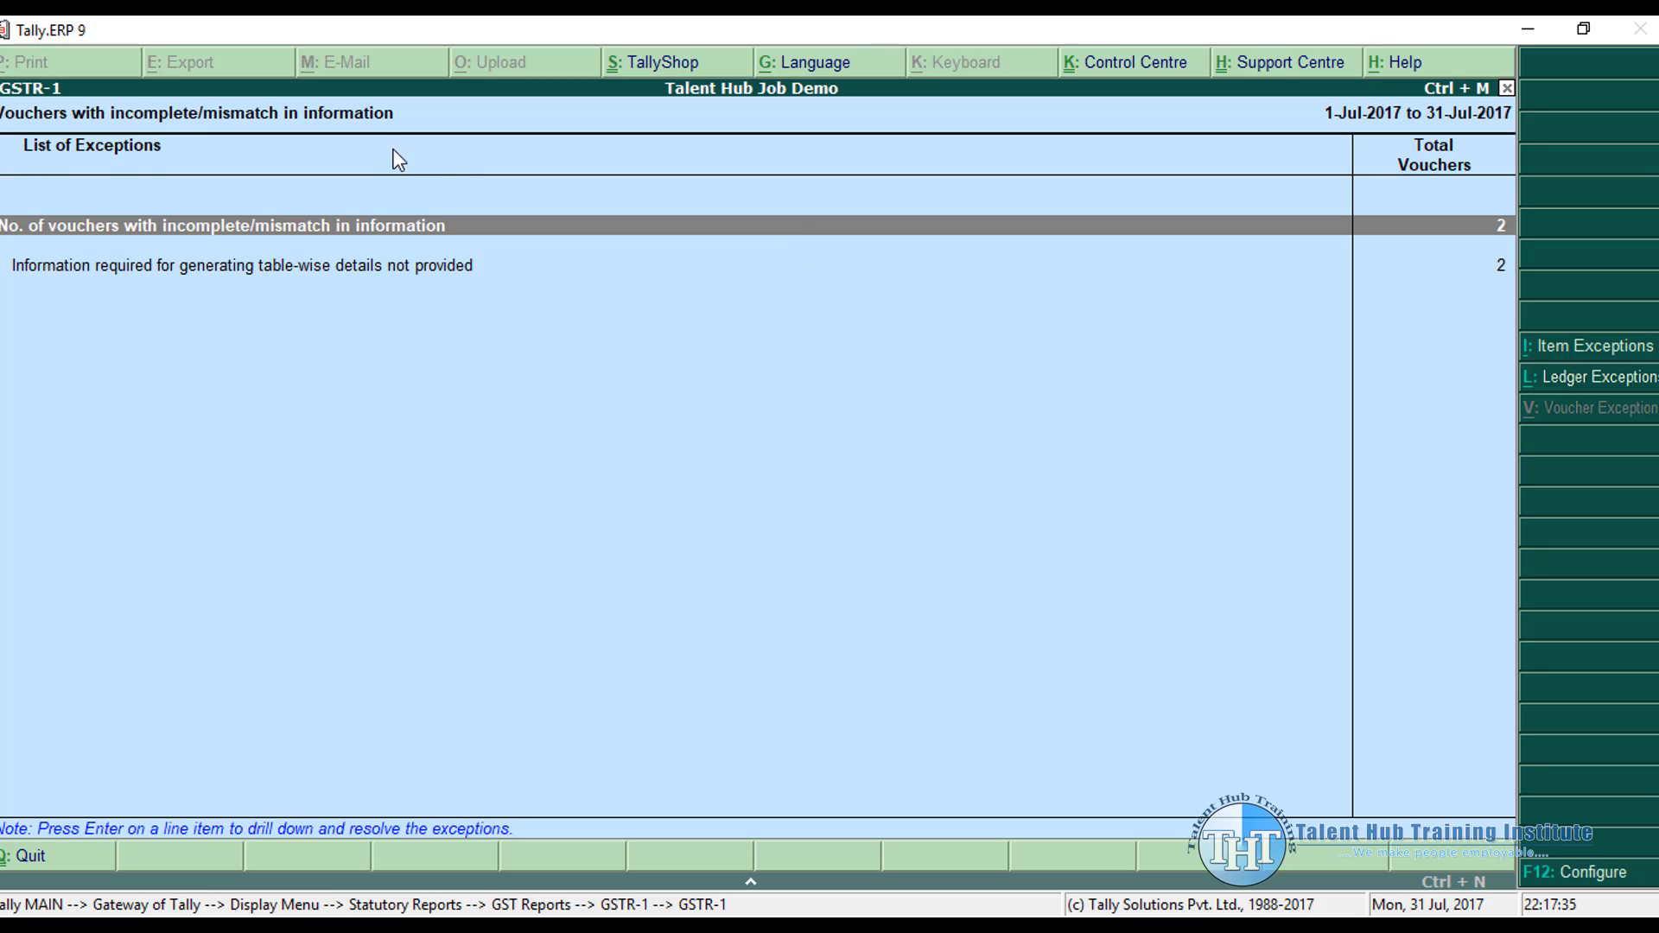
Step: Try to resolve the missing-information exception on sales voucher 1 by entering the party's GSTIN/UIN
{"action": "key", "text": "Return"}
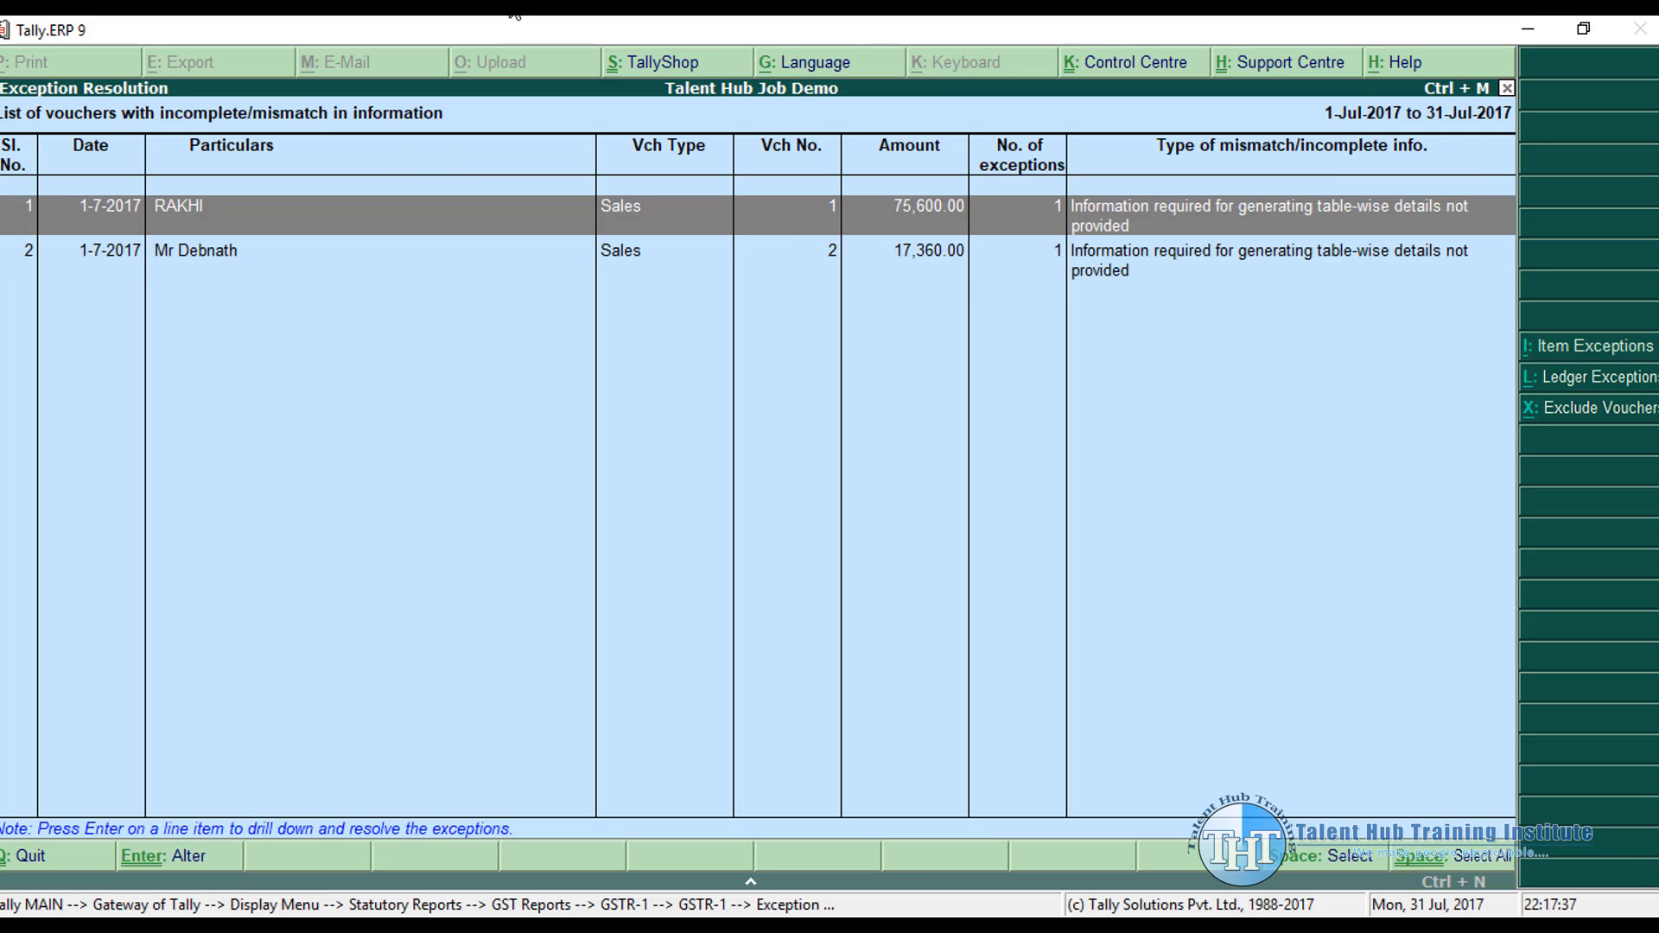
{"action": "left_click", "coordinate": [979, 229]}
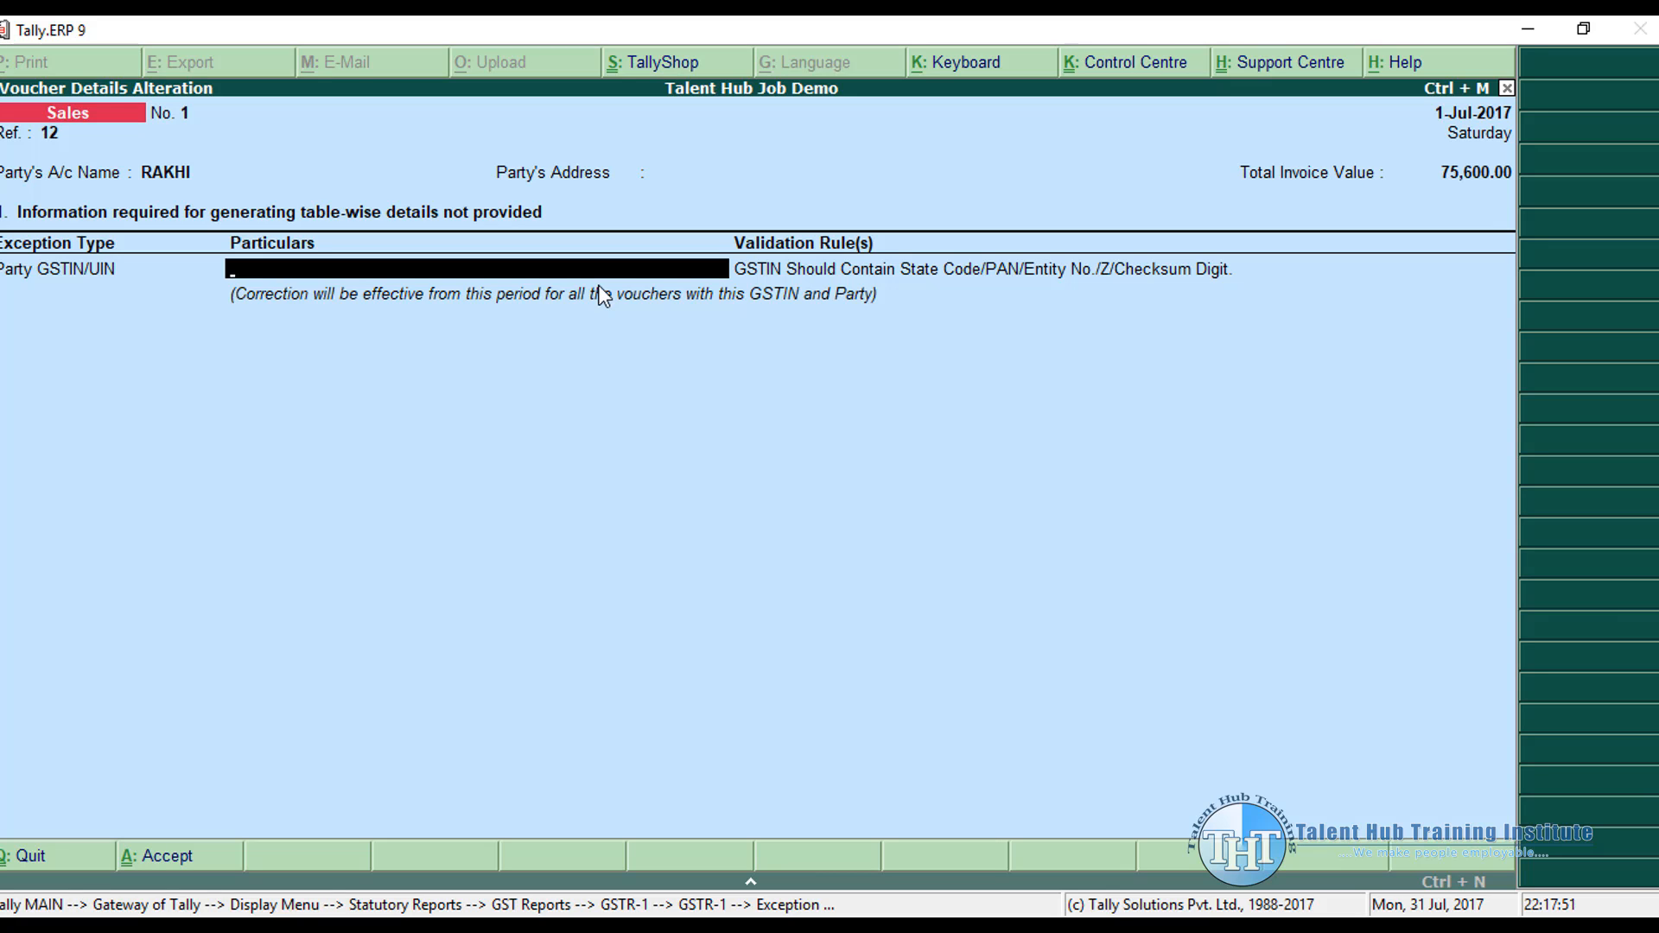
{"action": "type", "text": "SA232F2B3F"}
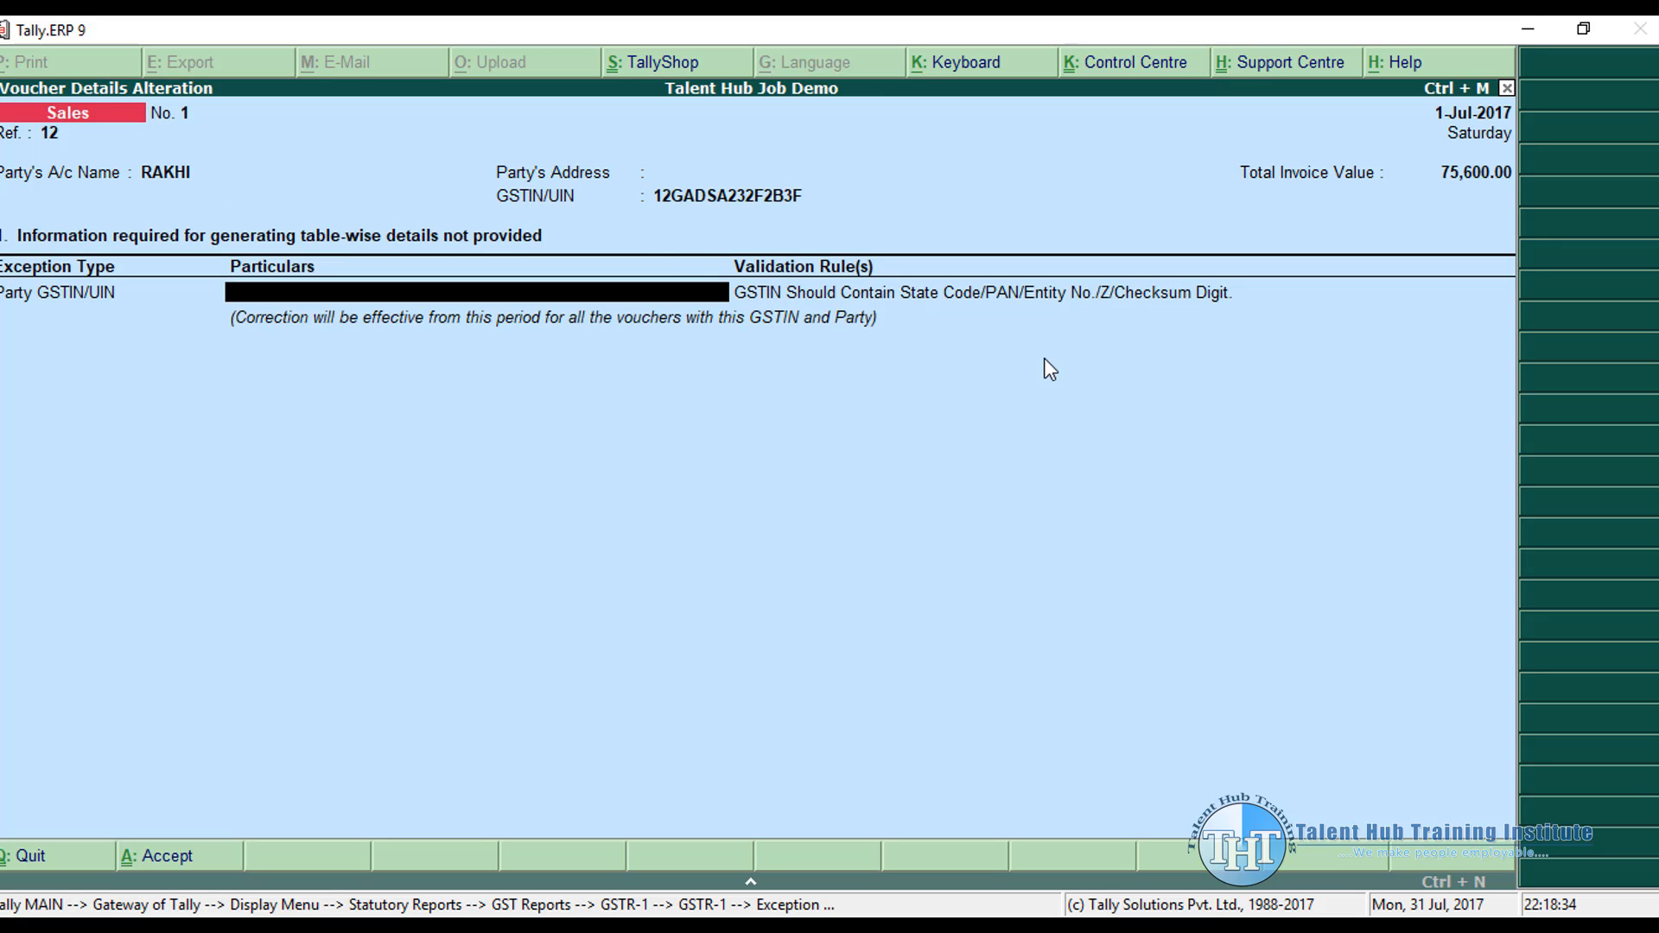
{"action": "key", "text": "Escape"}
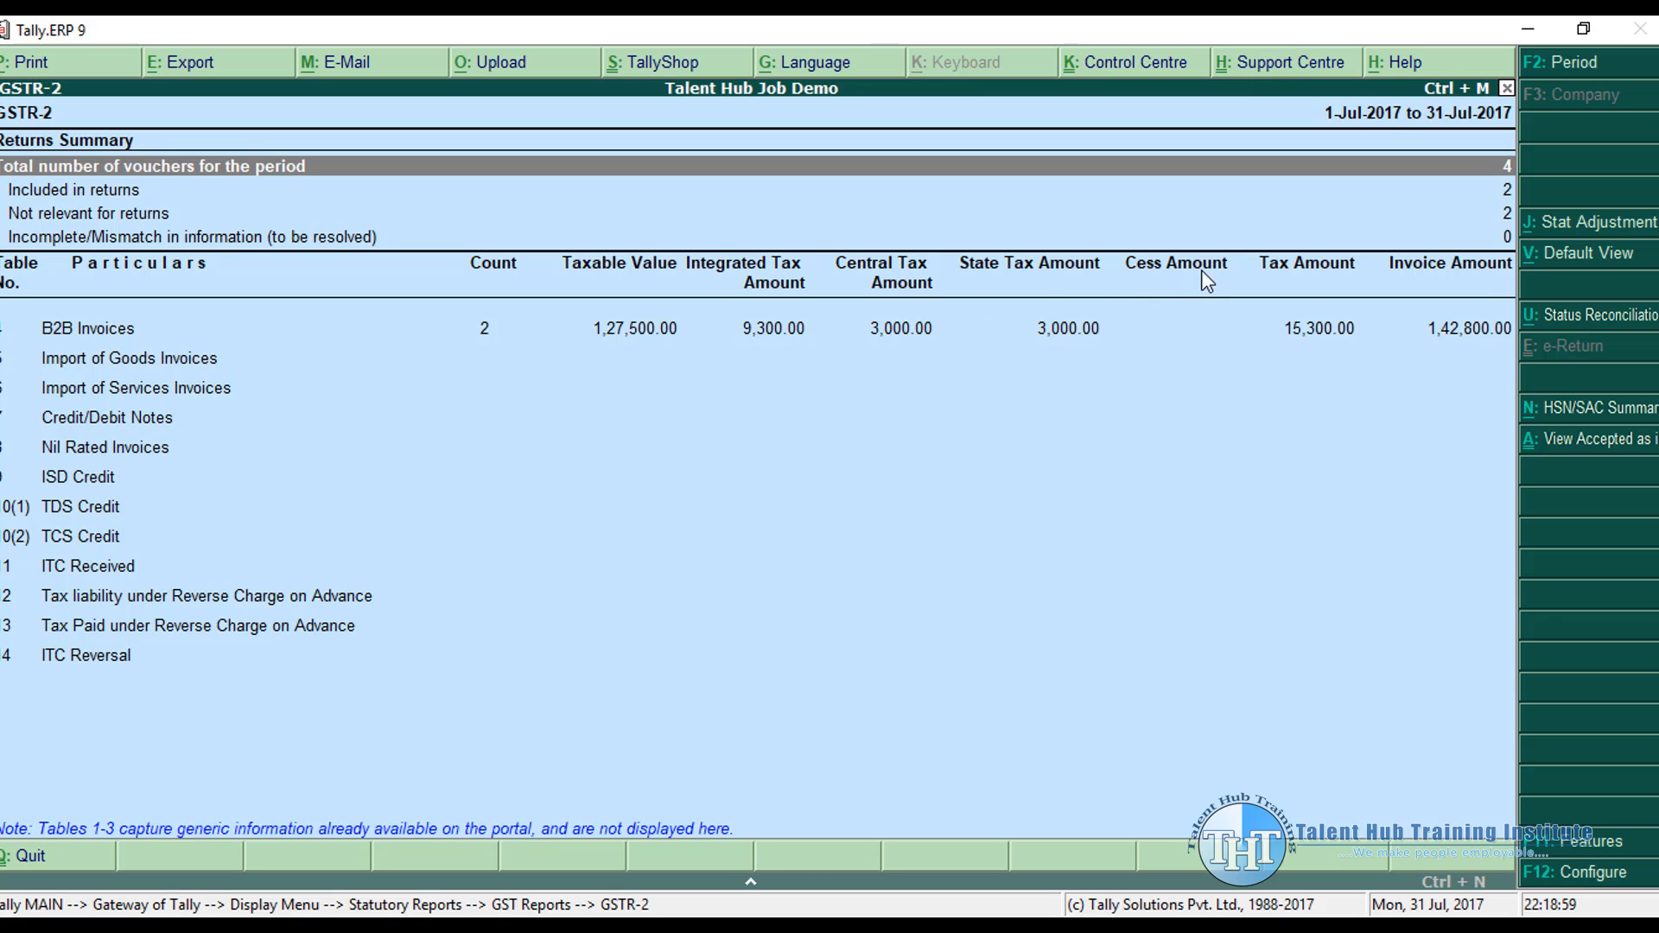
Step: Switch from the GSTR-2 return to GSTR-1, examine its returns summary, and go back to the GST reports
{"action": "key", "text": "Escape"}
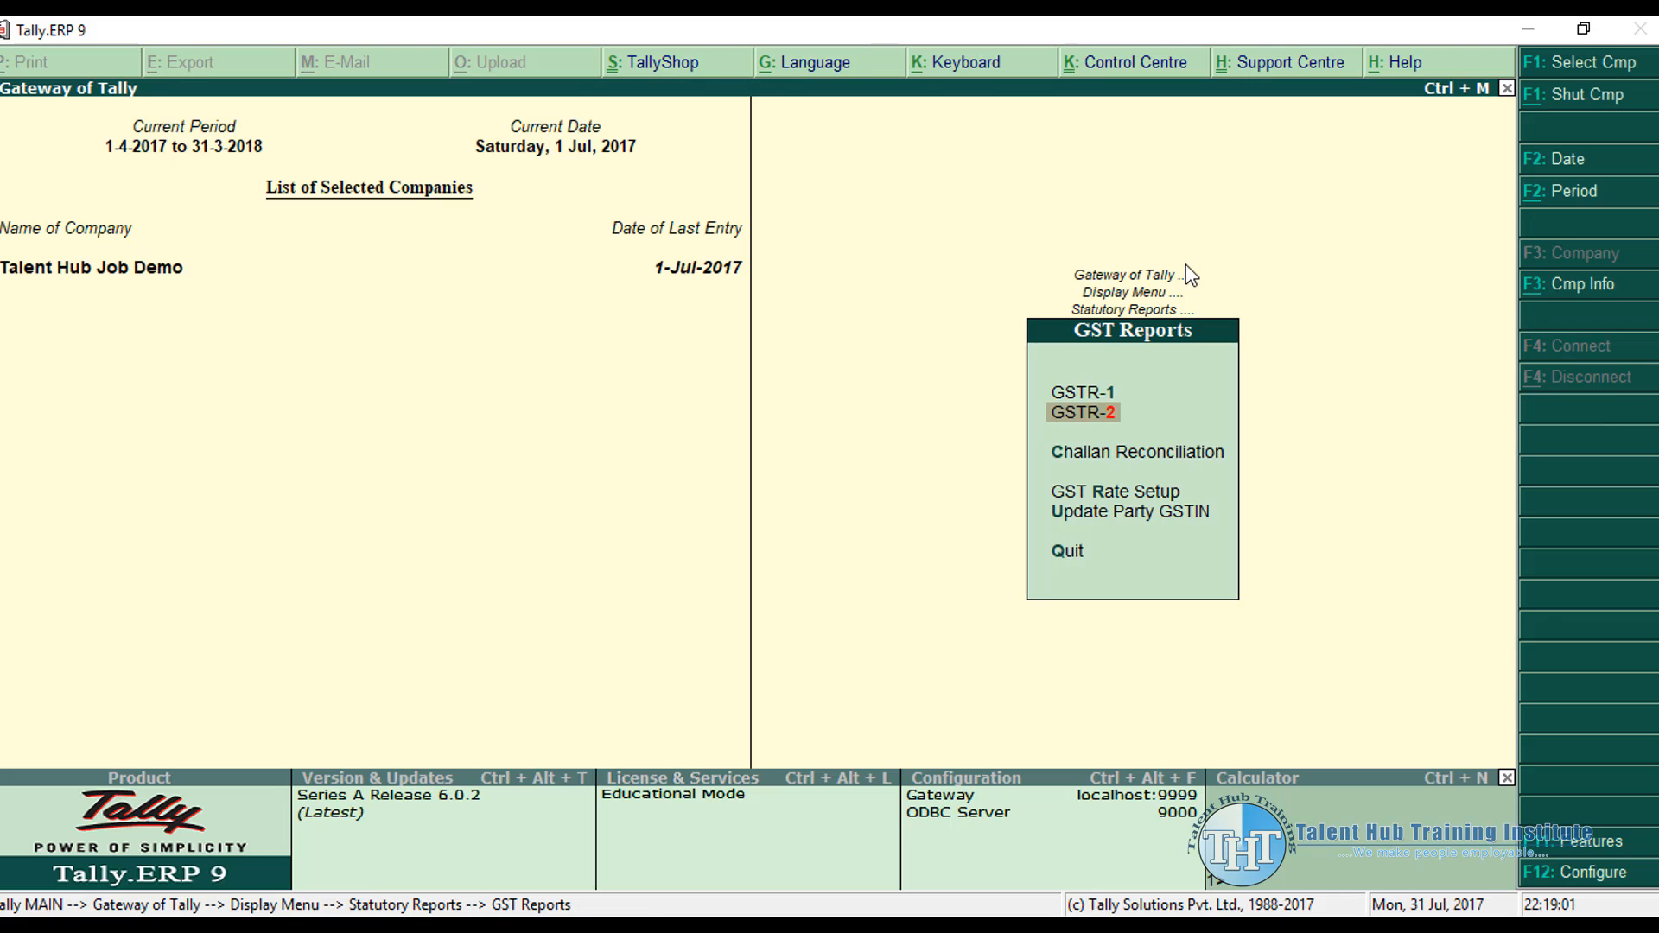
{"action": "key", "text": "Up"}
{"action": "key", "text": "Return"}
{"action": "key", "text": "Down"}
{"action": "key", "text": "Down"}
{"action": "key", "text": "Down"}
{"action": "key", "text": "Down"}
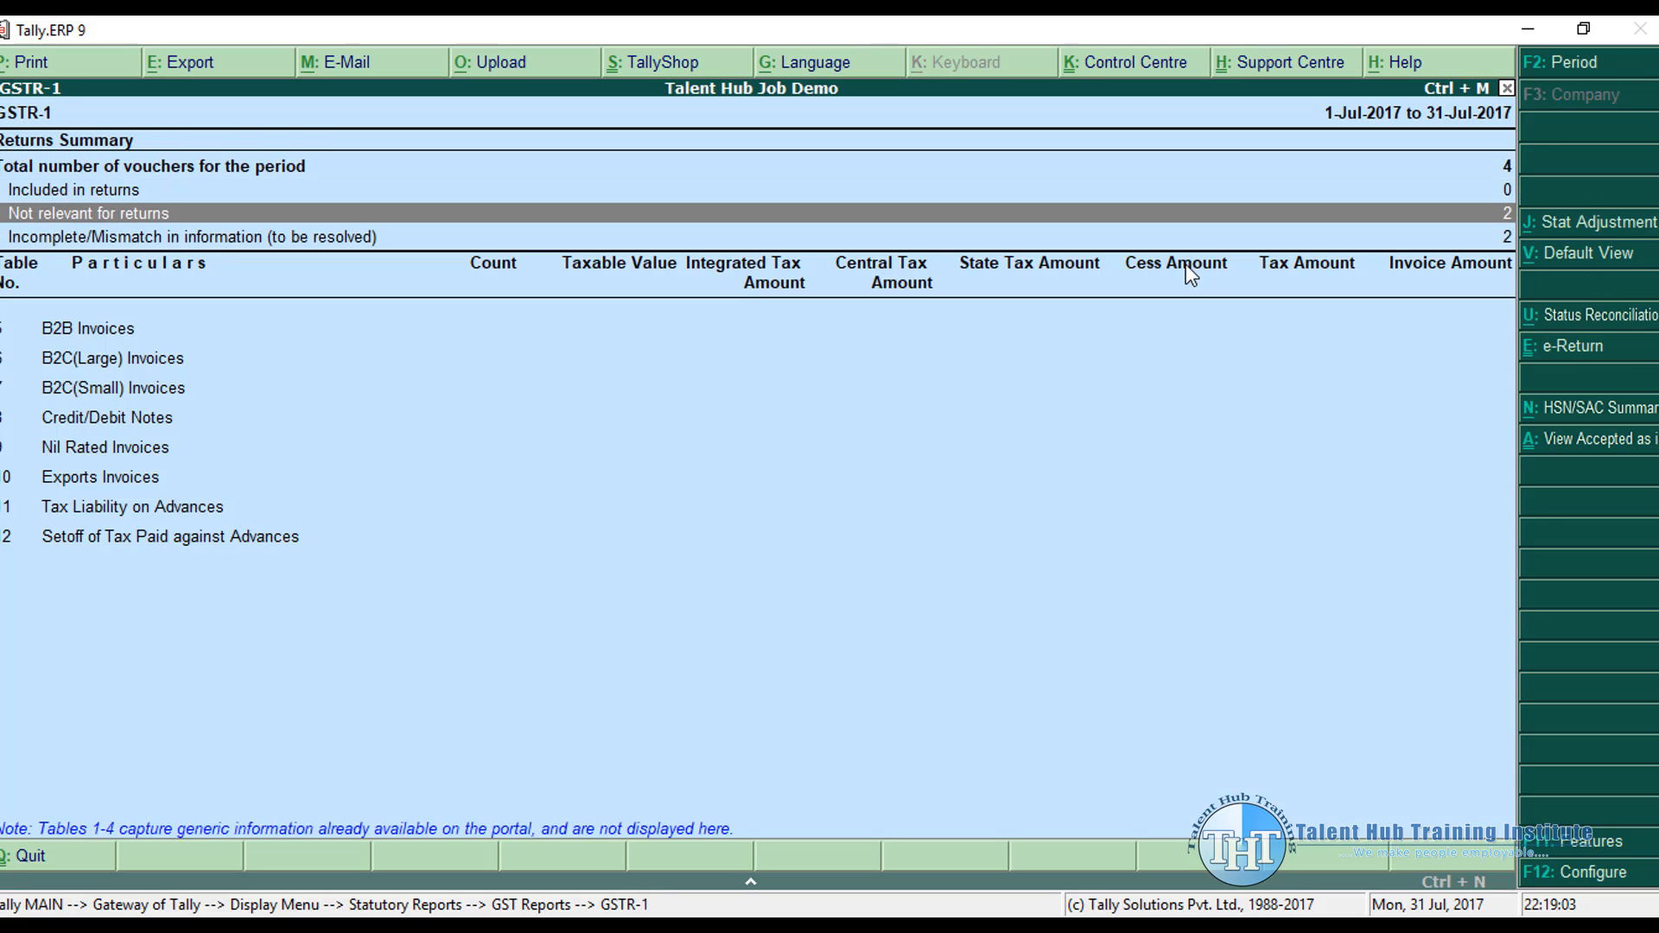
{"action": "key", "text": "Escape"}
Step: Open the GSTR-2 return and drill into its B2B Invoices
{"action": "key", "text": "Down"}
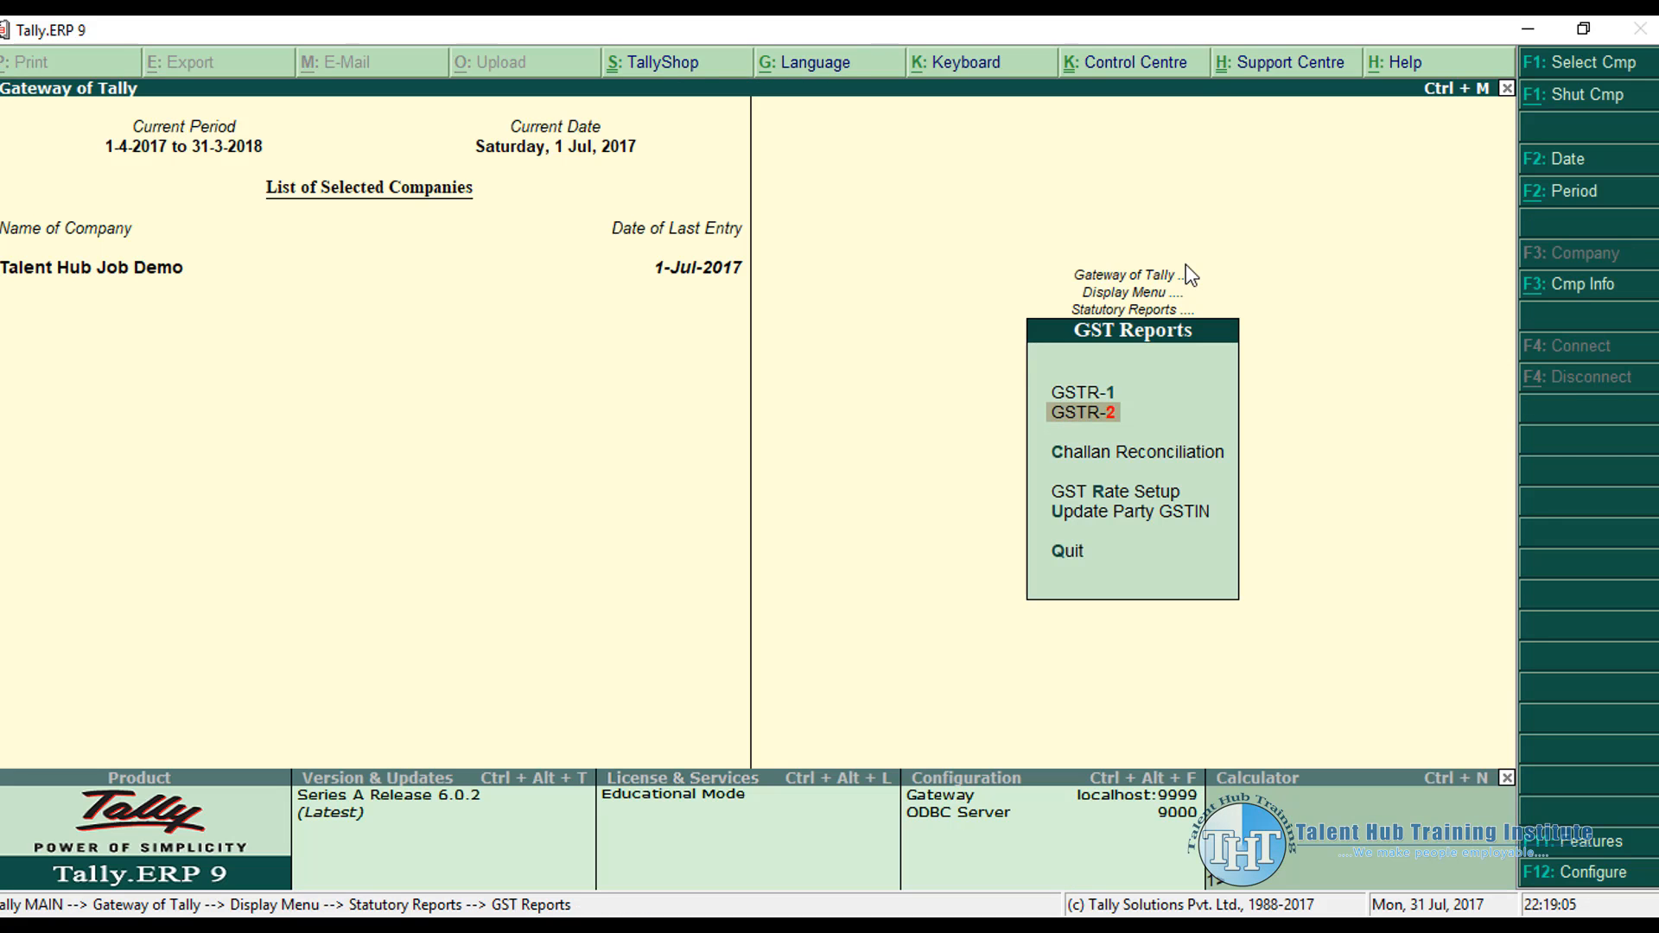
{"action": "key", "text": "Return"}
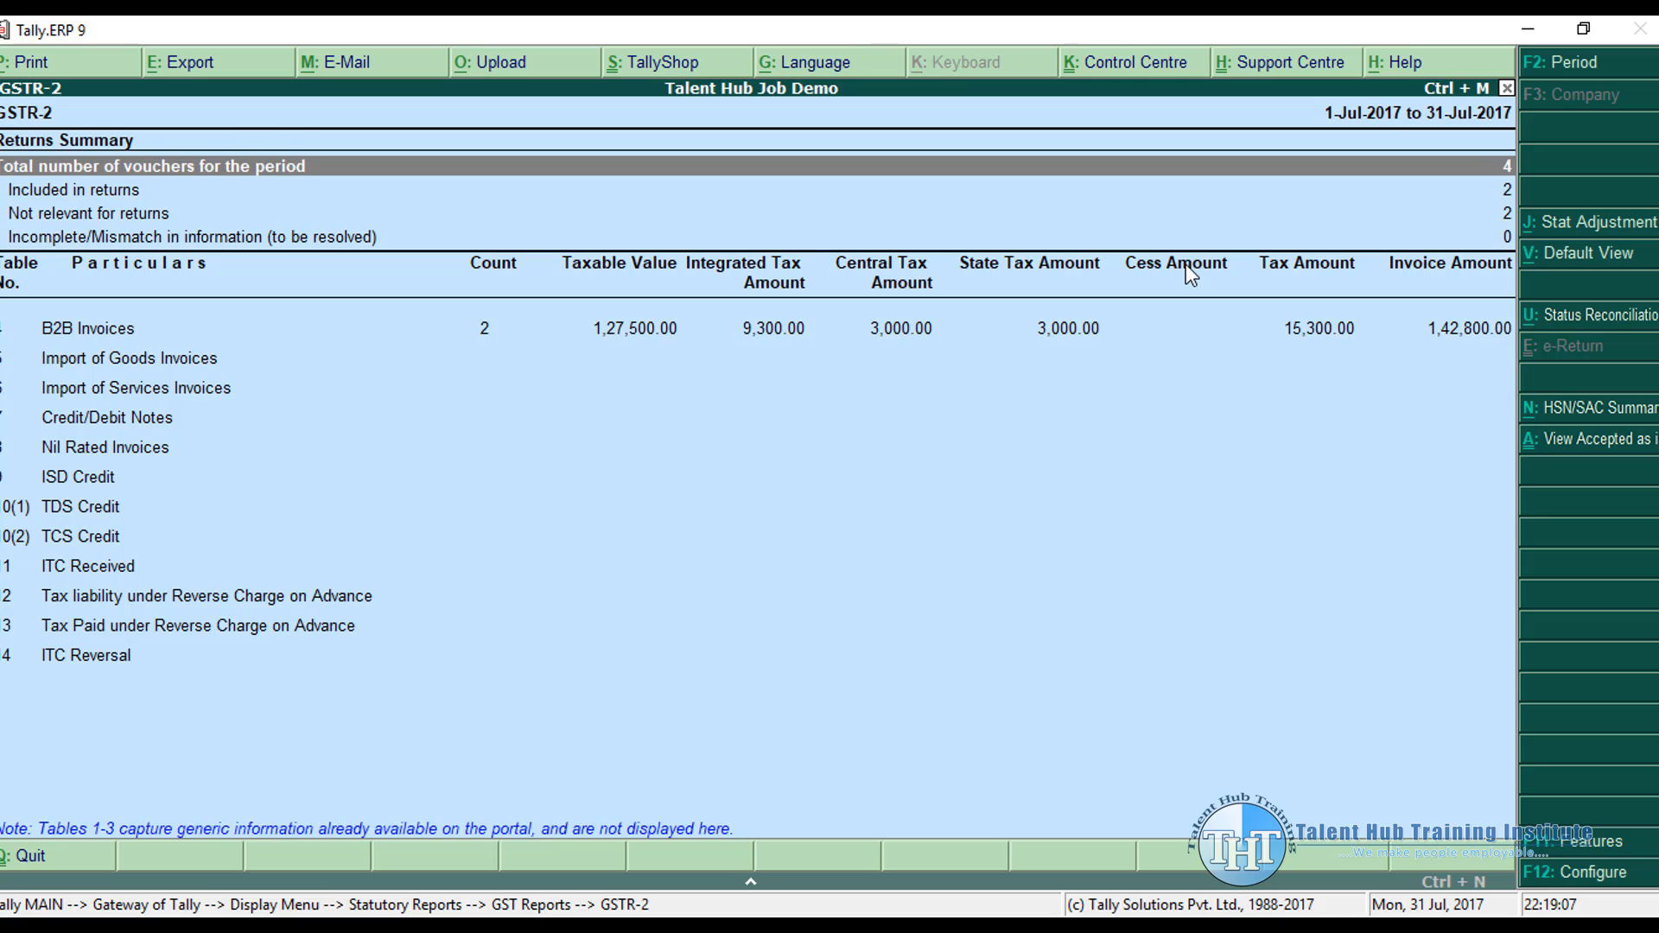
{"action": "key", "text": "Down"}
{"action": "key", "text": "Down"}
{"action": "key", "text": "Down"}
{"action": "key", "text": "Down"}
{"action": "key", "text": "Down"}
{"action": "key", "text": "Up"}
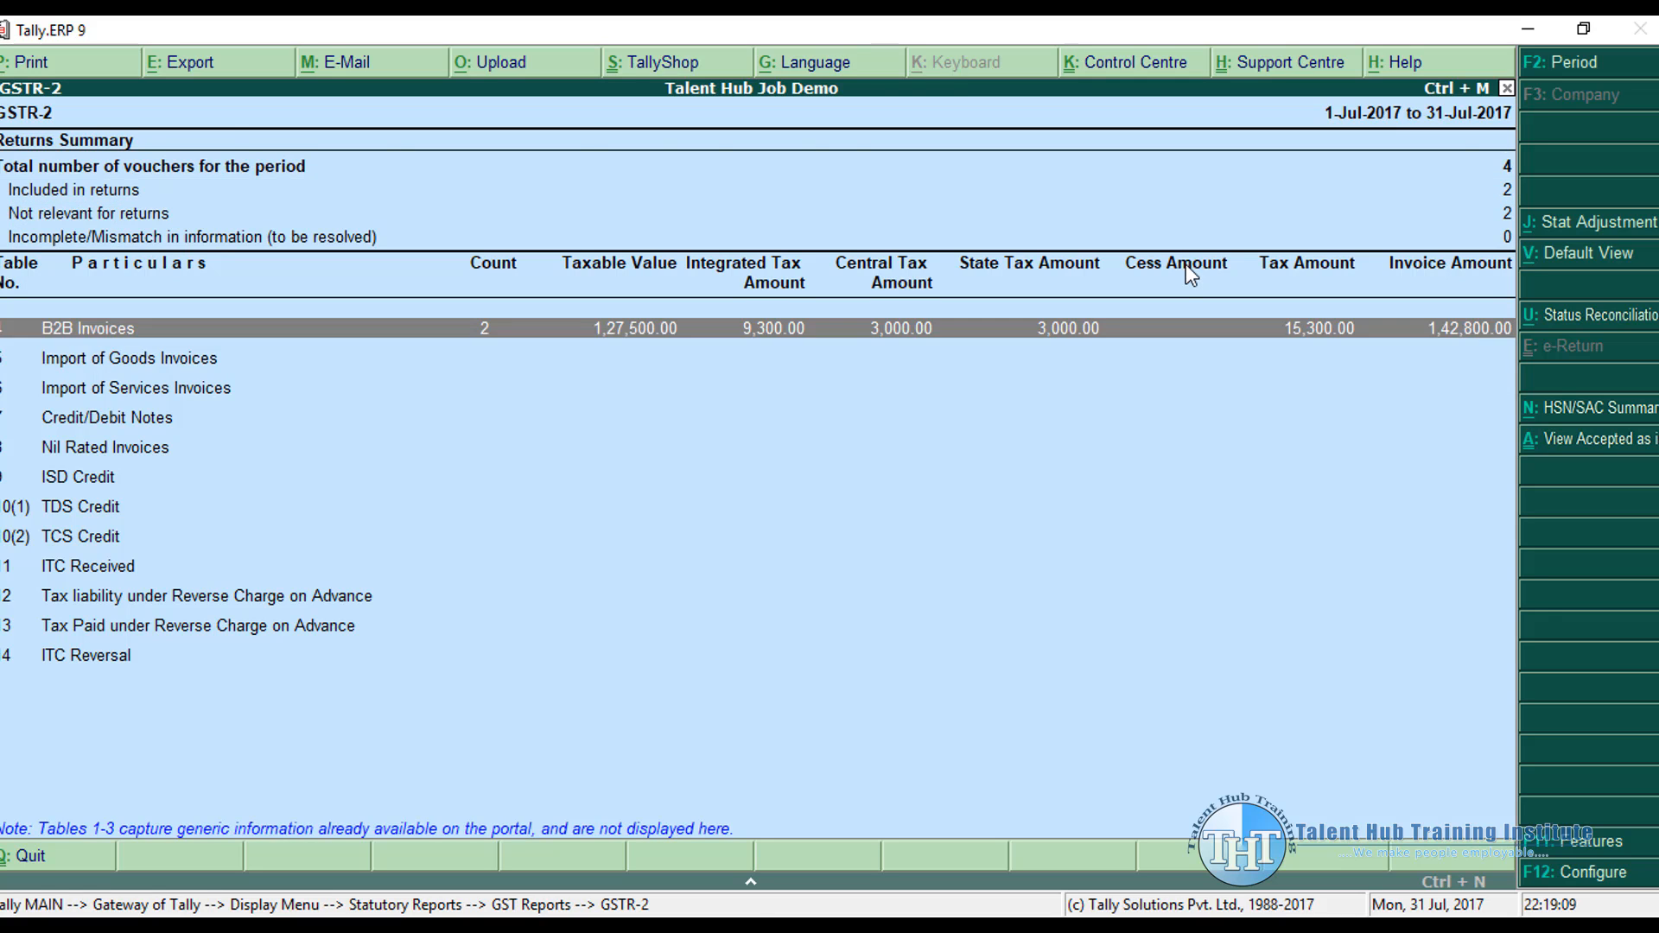
{"action": "key", "text": "Return"}
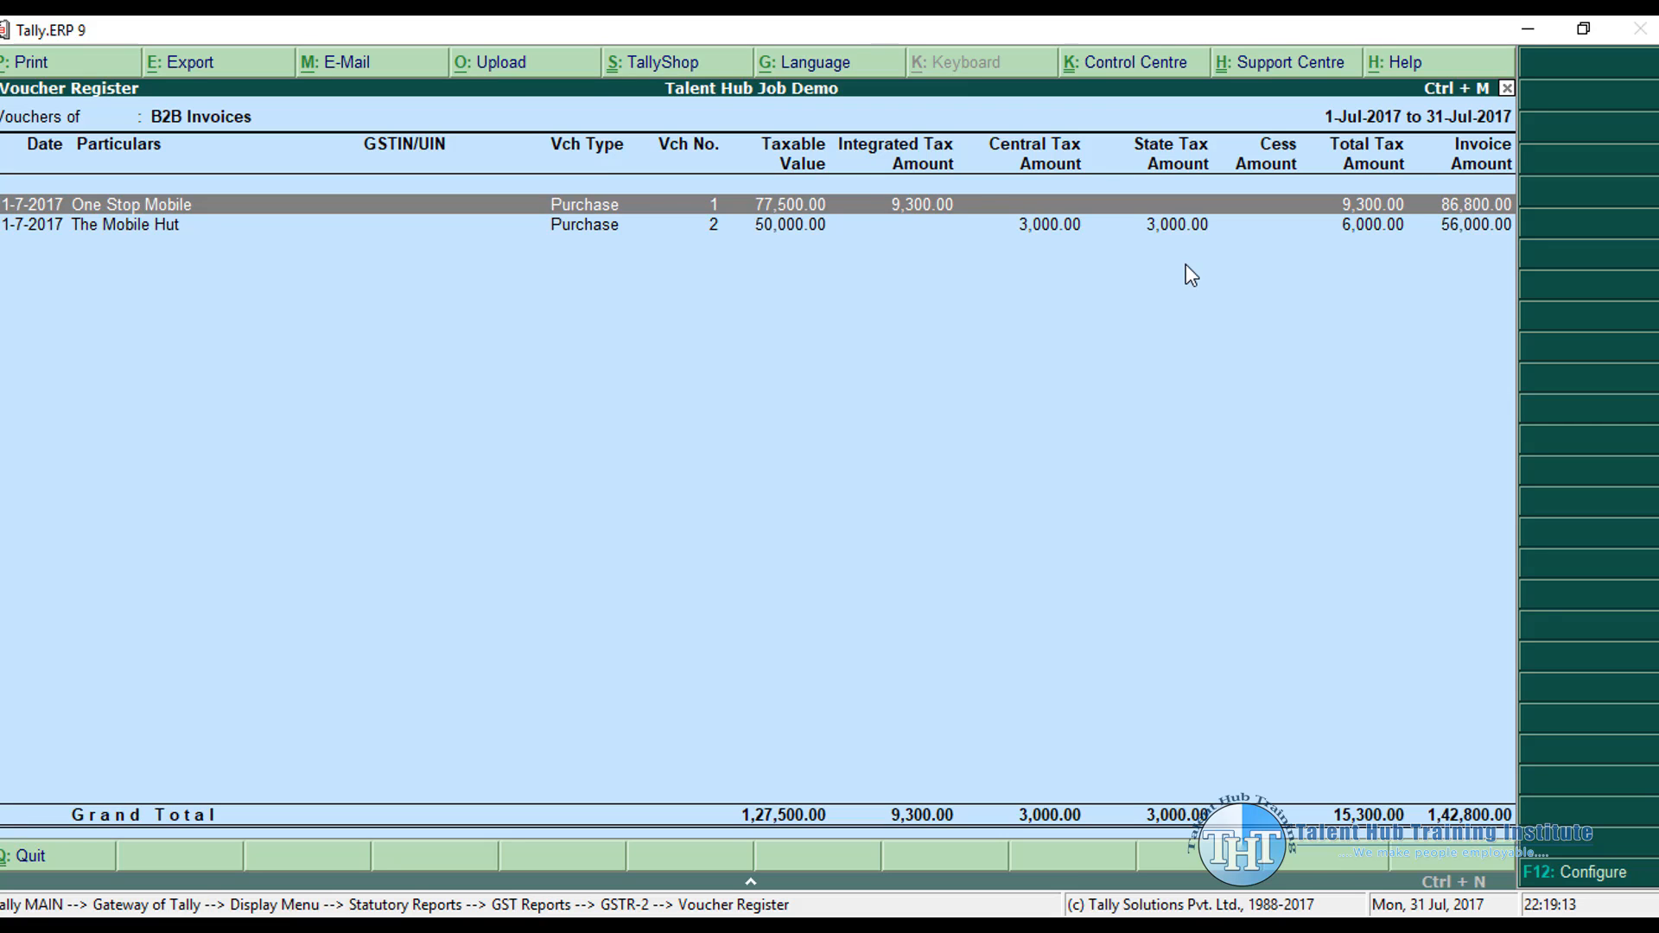
Step: Compare the tax amounts of the One Stop Mobile and The Mobile Hut purchase vouchers, then return to the GSTR-2 summary
{"action": "key", "text": "Down"}
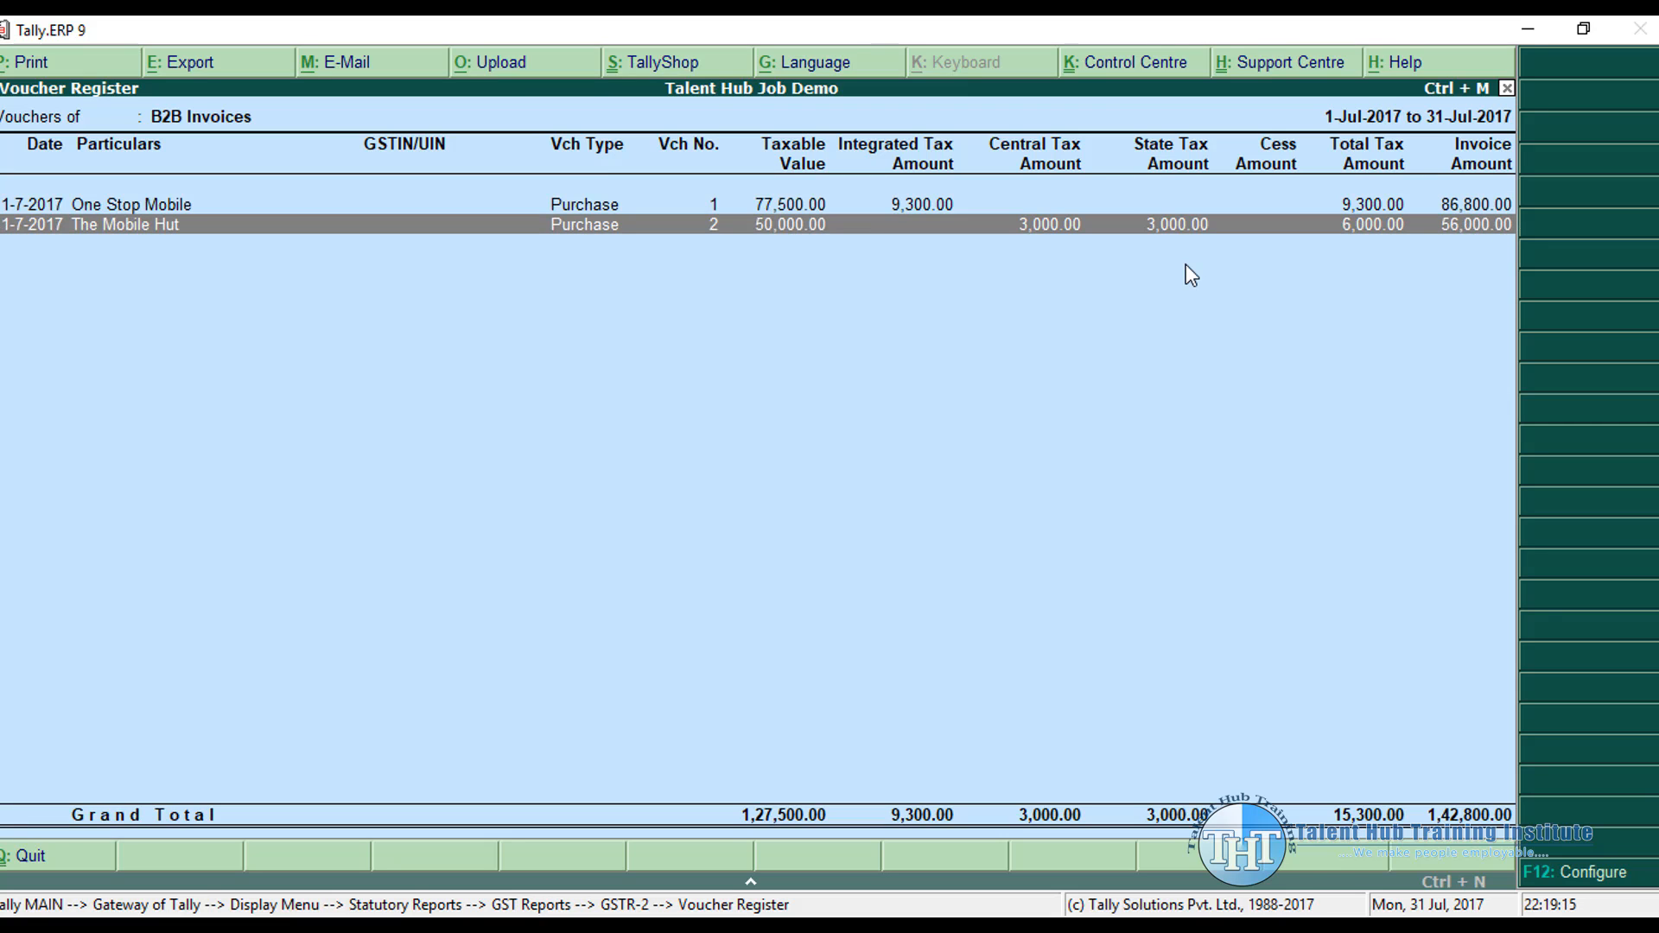
{"action": "key", "text": "Up"}
{"action": "key", "text": "Down"}
{"action": "key", "text": "Up"}
{"action": "key", "text": "Down"}
{"action": "key", "text": "Up"}
{"action": "key", "text": "Down"}
{"action": "key", "text": "Up"}
{"action": "key", "text": "Down"}
{"action": "key", "text": "Up"}
{"action": "key", "text": "Escape"}
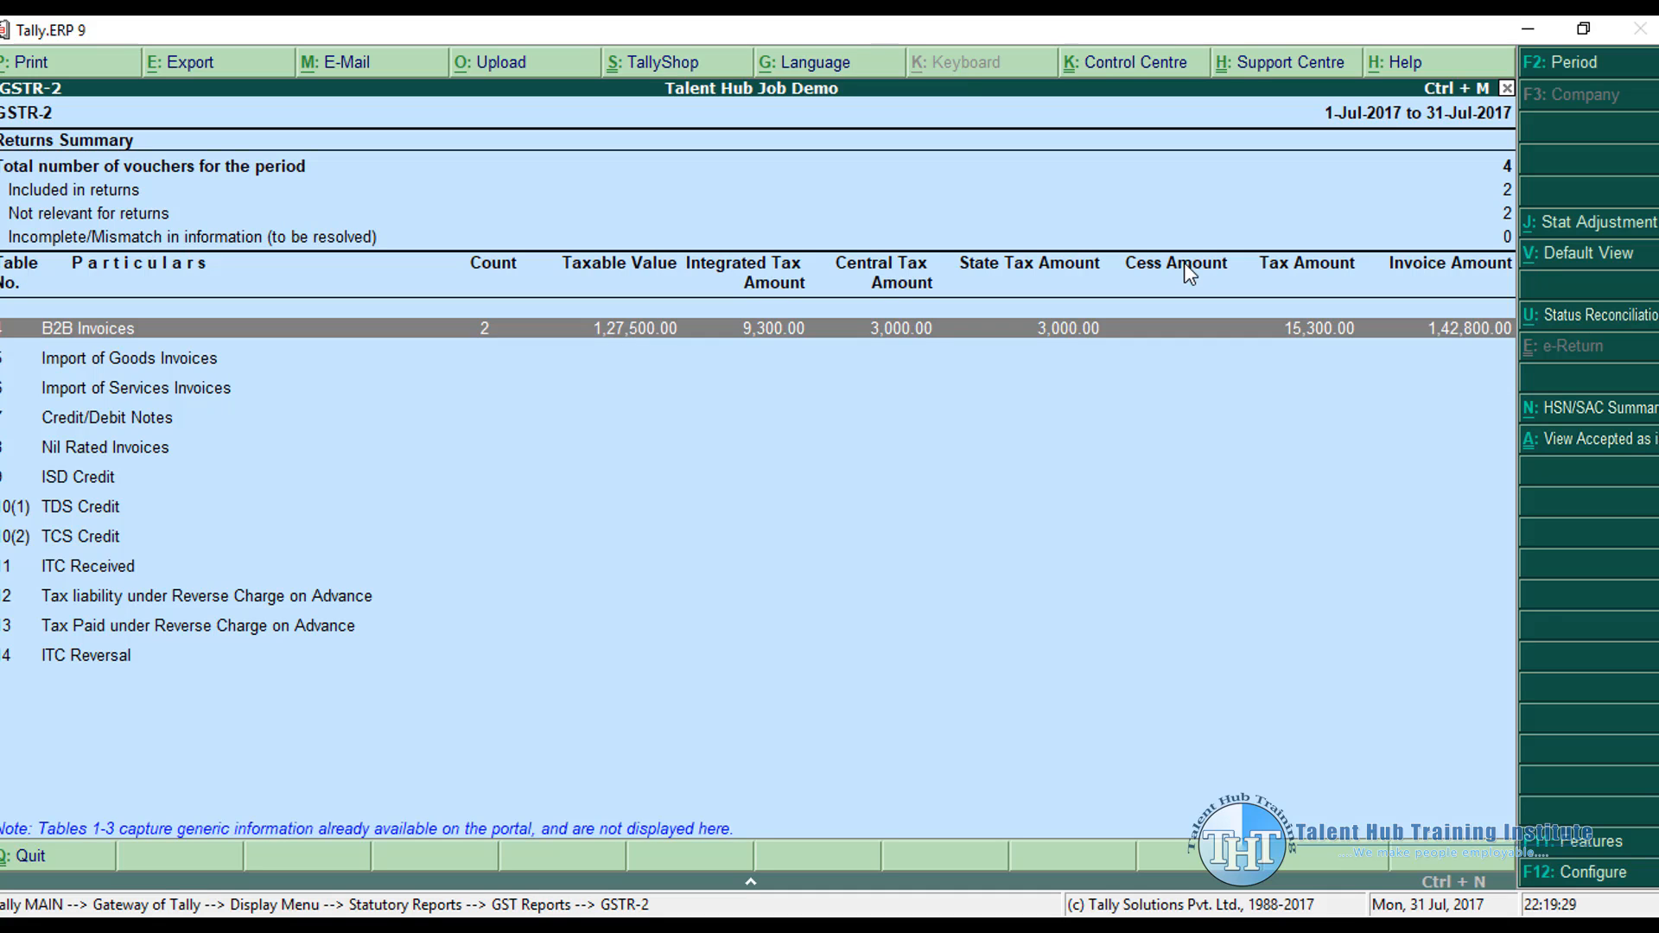
Step: Review the voucher counts in the GSTR-2 returns summary, then close the return
{"action": "key", "text": "Up"}
{"action": "key", "text": "Up"}
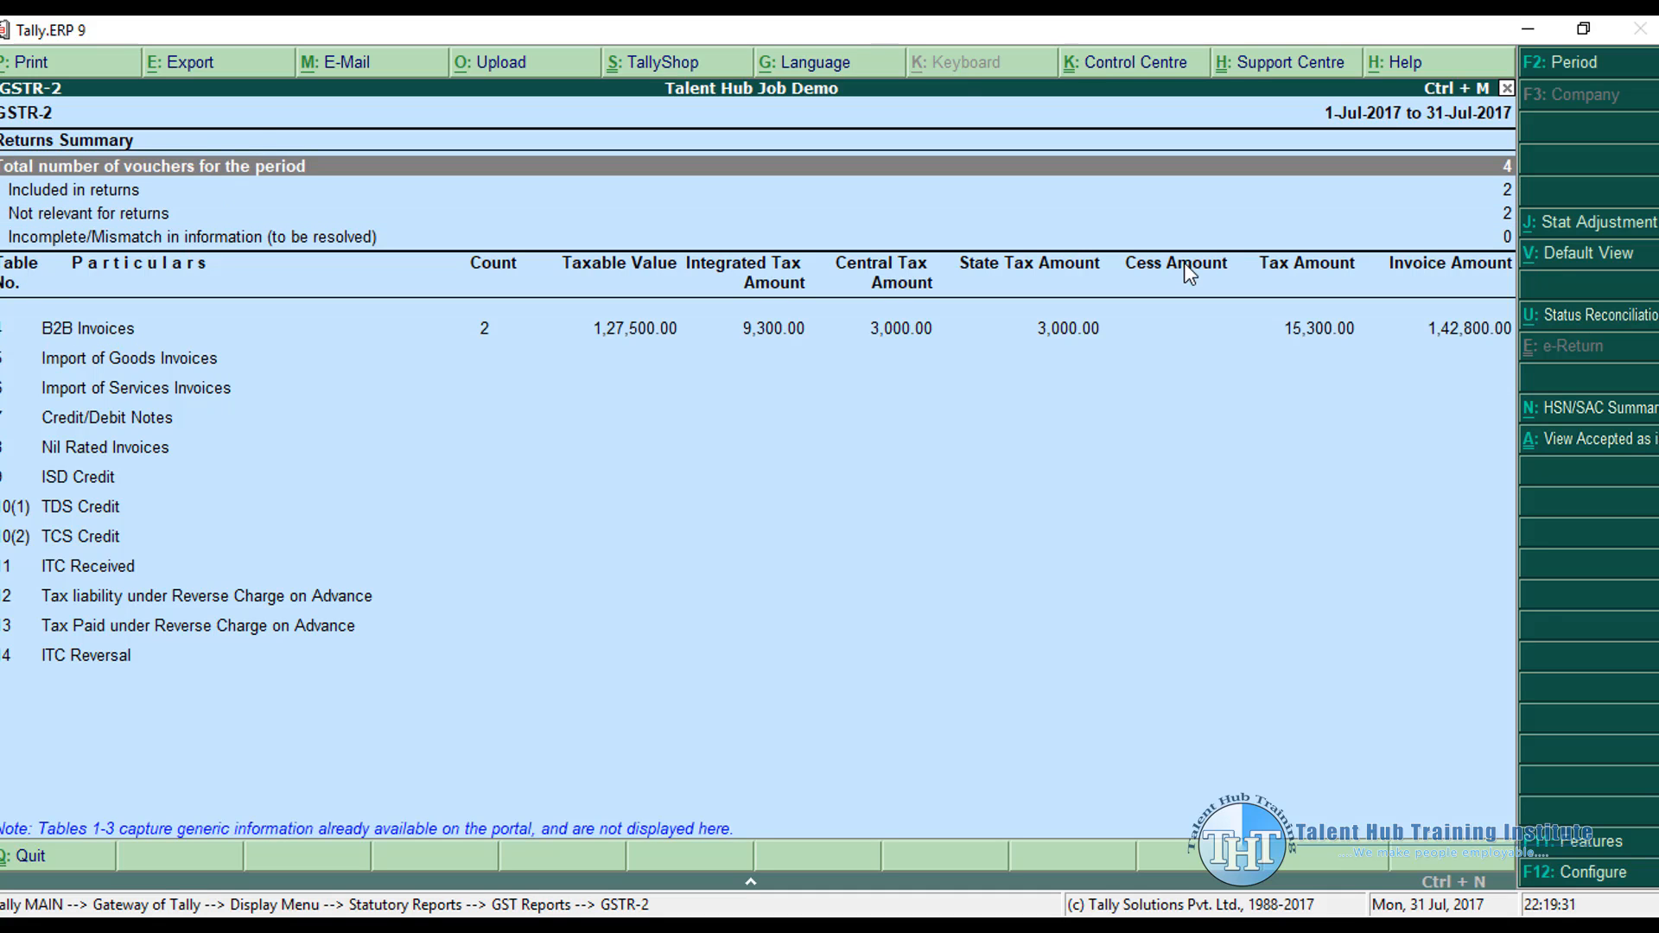
{"action": "key", "text": "Down"}
{"action": "key", "text": "Down"}
{"action": "key", "text": "Up"}
{"action": "key", "text": "Escape"}
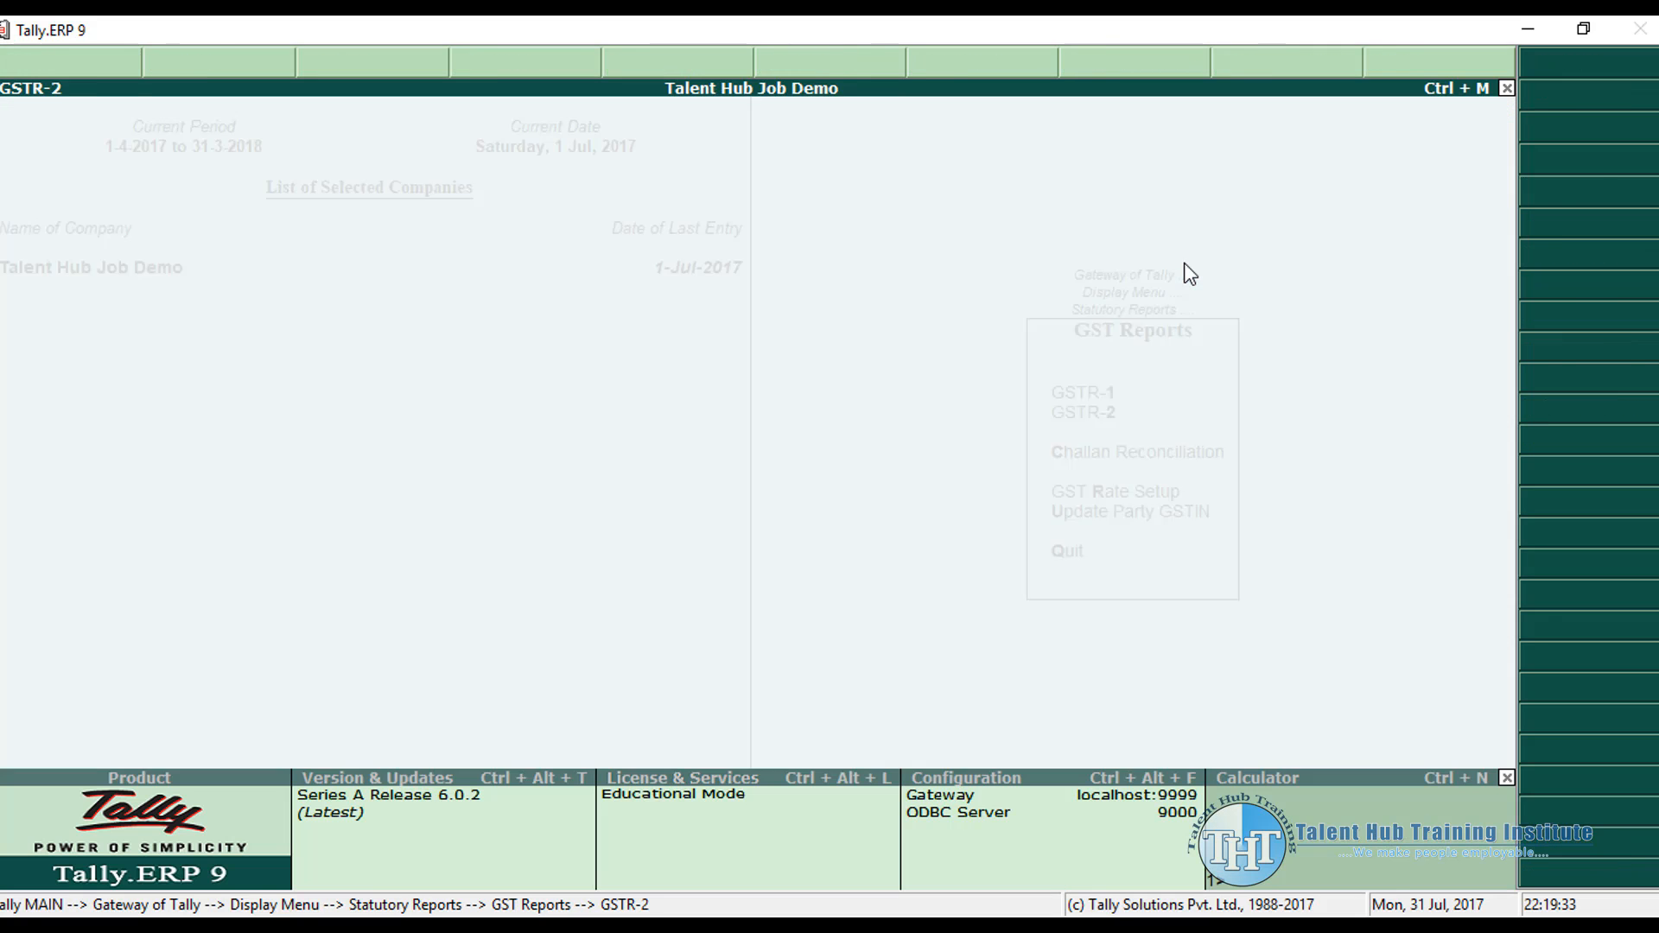
Step: Reopen GSTR-1, check the exceptions under incomplete or mismatched information, and exit the GST reports to the Display Menu
{"action": "key", "text": "Up"}
{"action": "key", "text": "Return"}
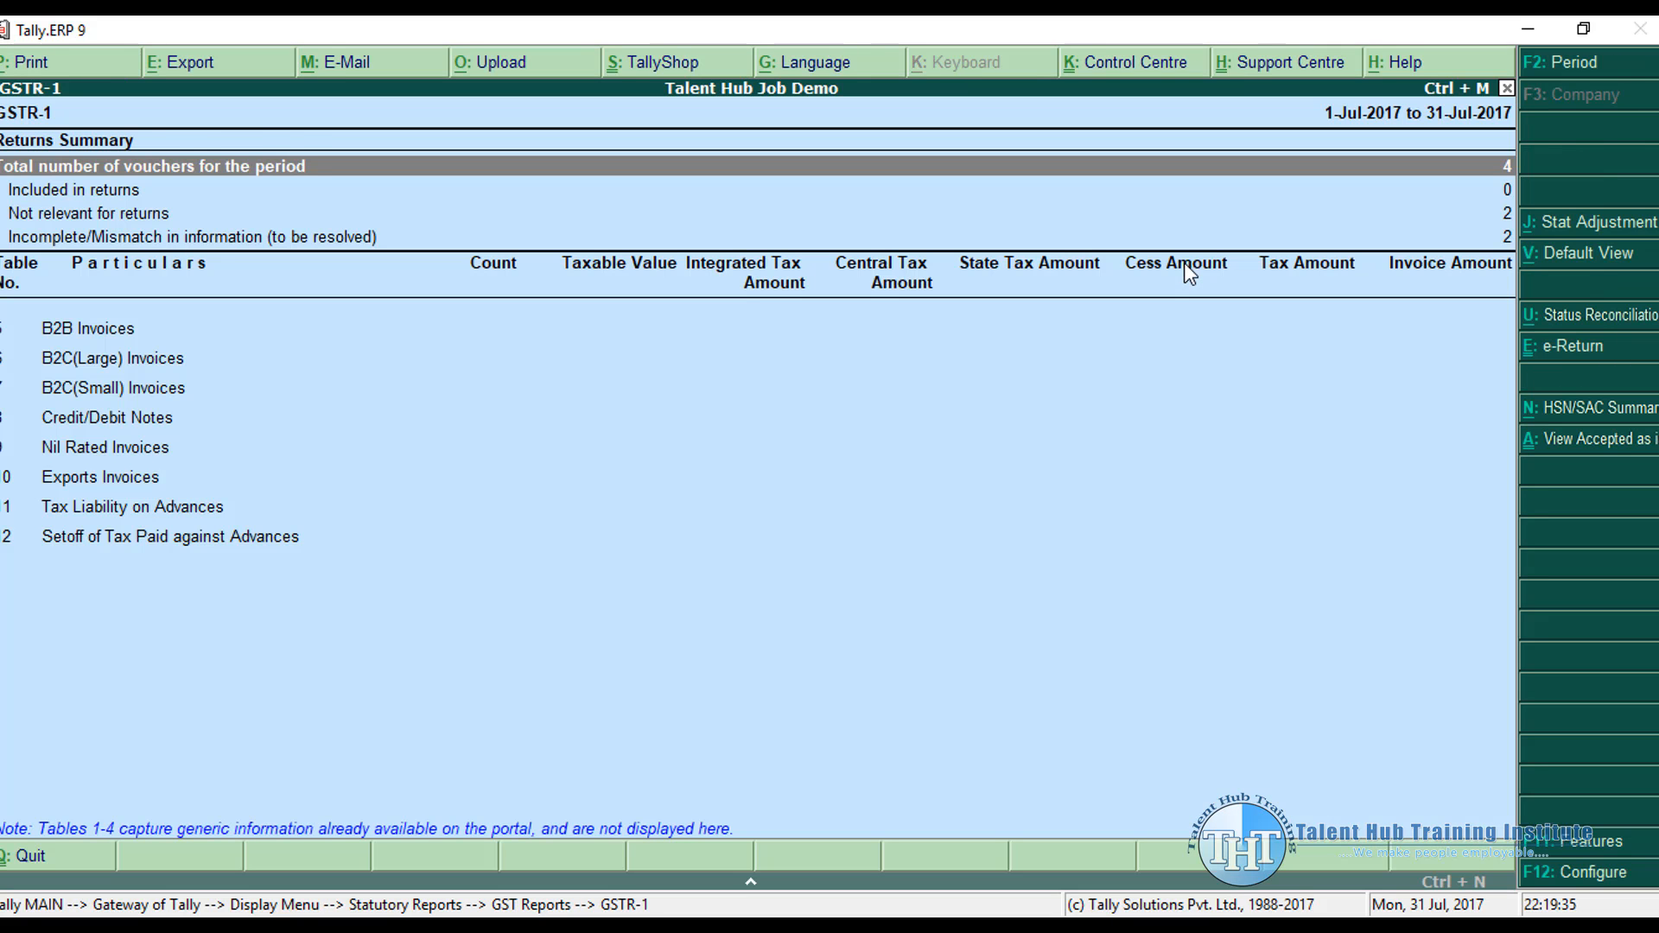
{"action": "key", "text": "Down"}
{"action": "key", "text": "Down"}
{"action": "key", "text": "Down"}
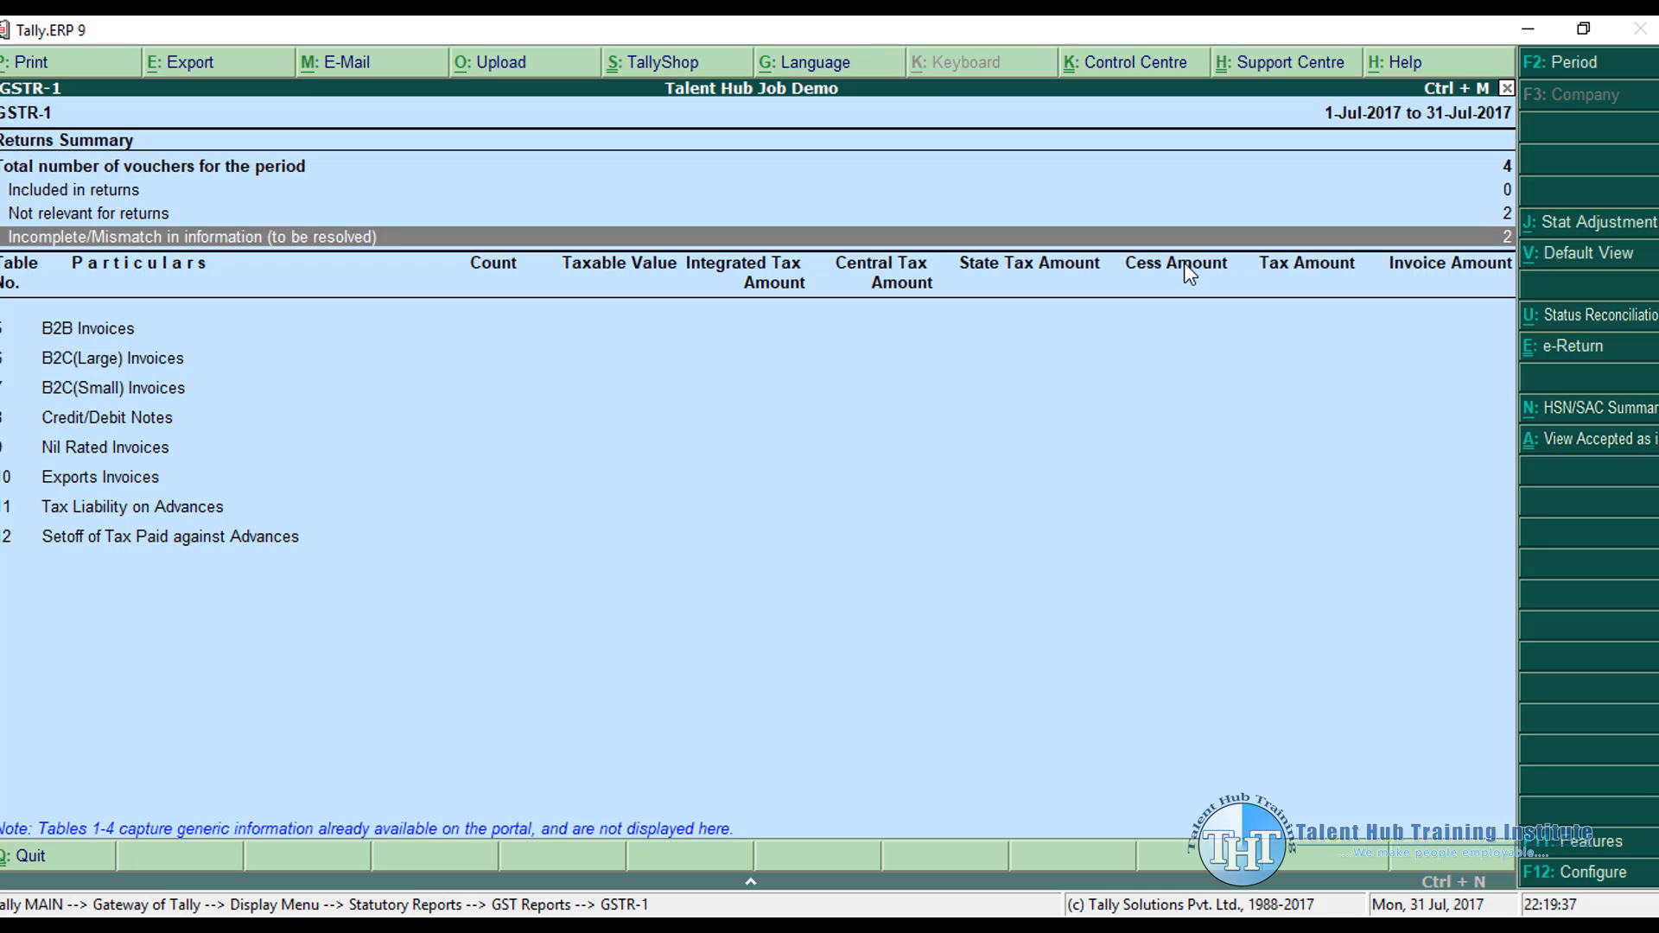
{"action": "key", "text": "Return"}
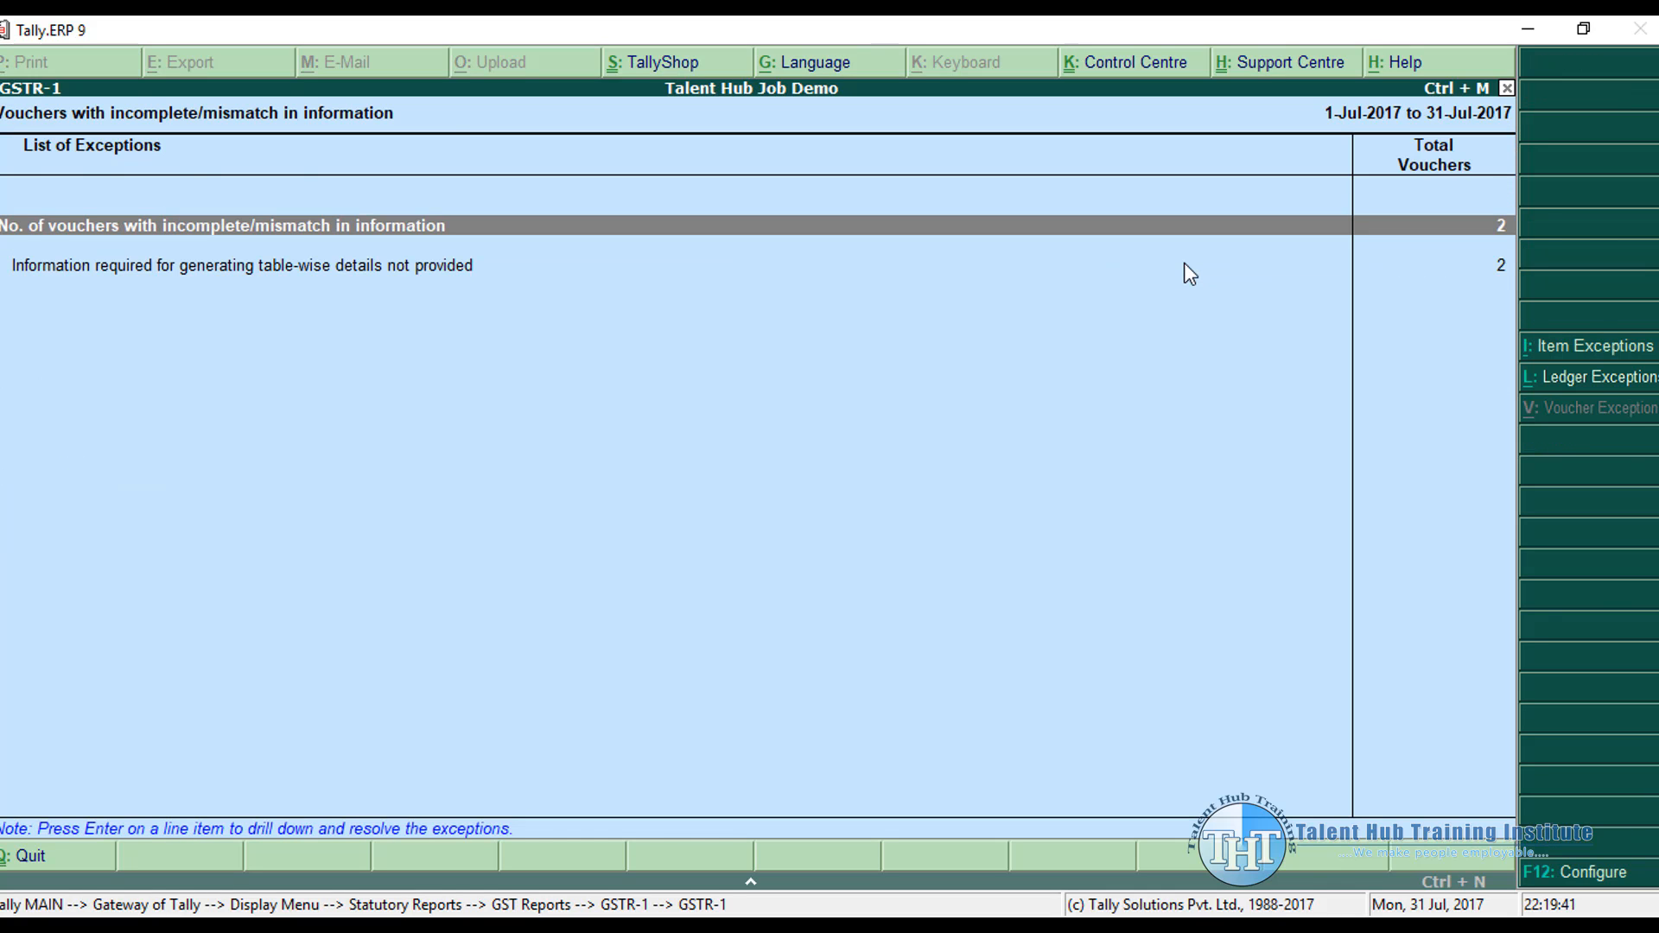
{"action": "key", "text": "Escape"}
{"action": "key", "text": "Escape"}
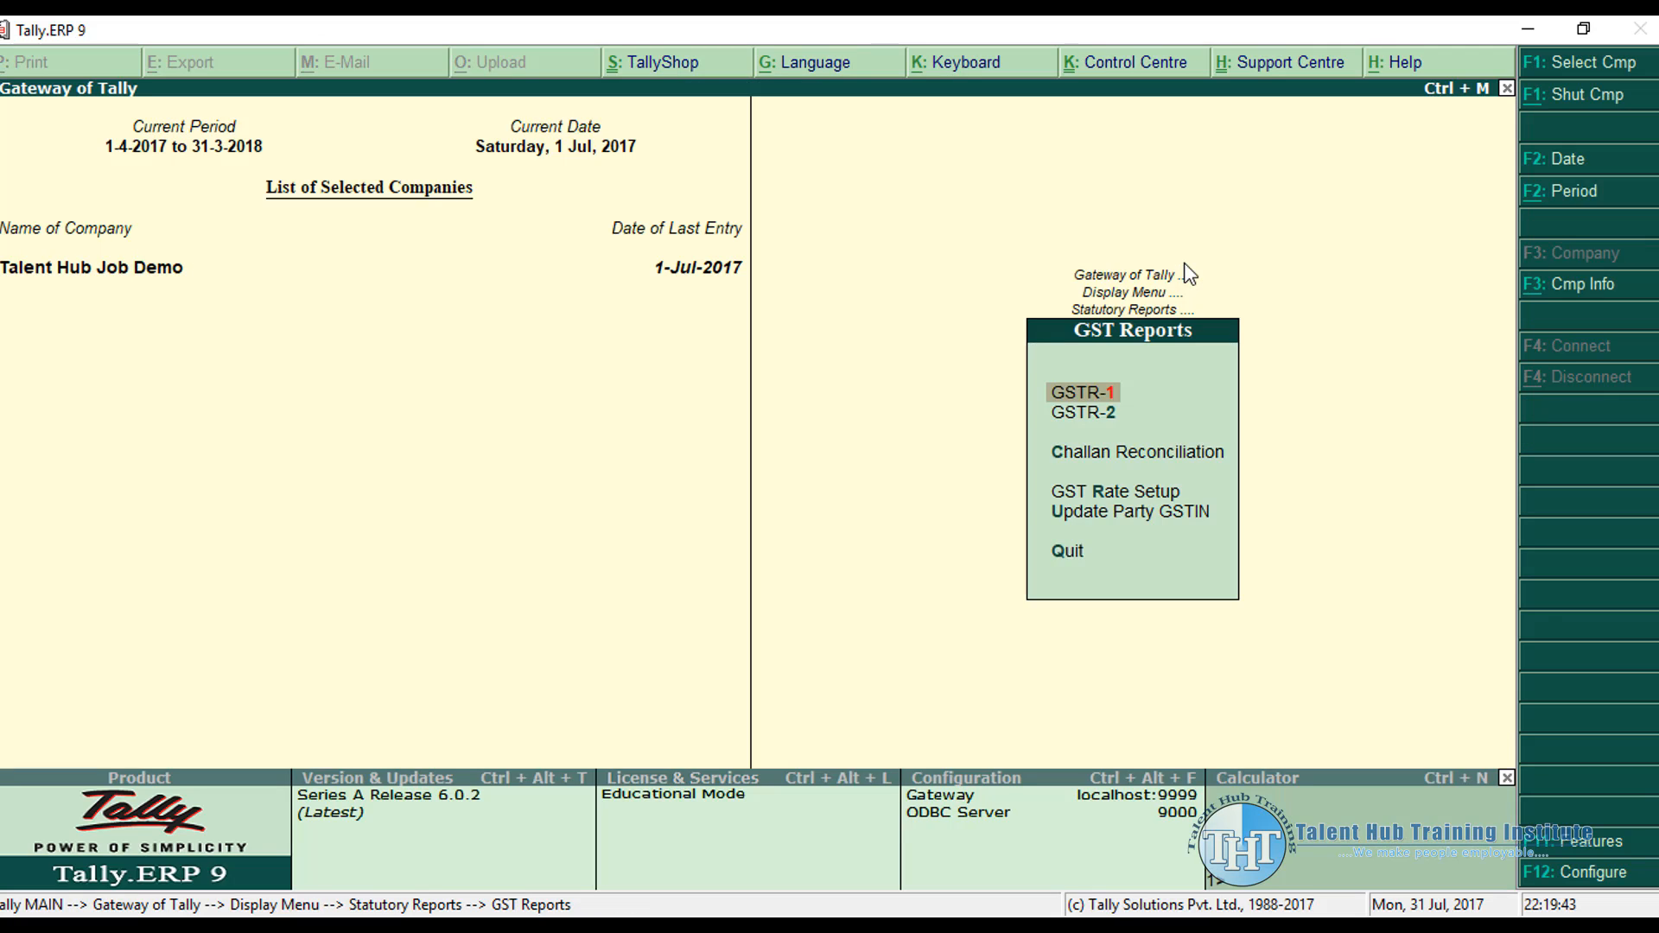
{"action": "key", "text": "Escape"}
{"action": "key", "text": "Escape"}
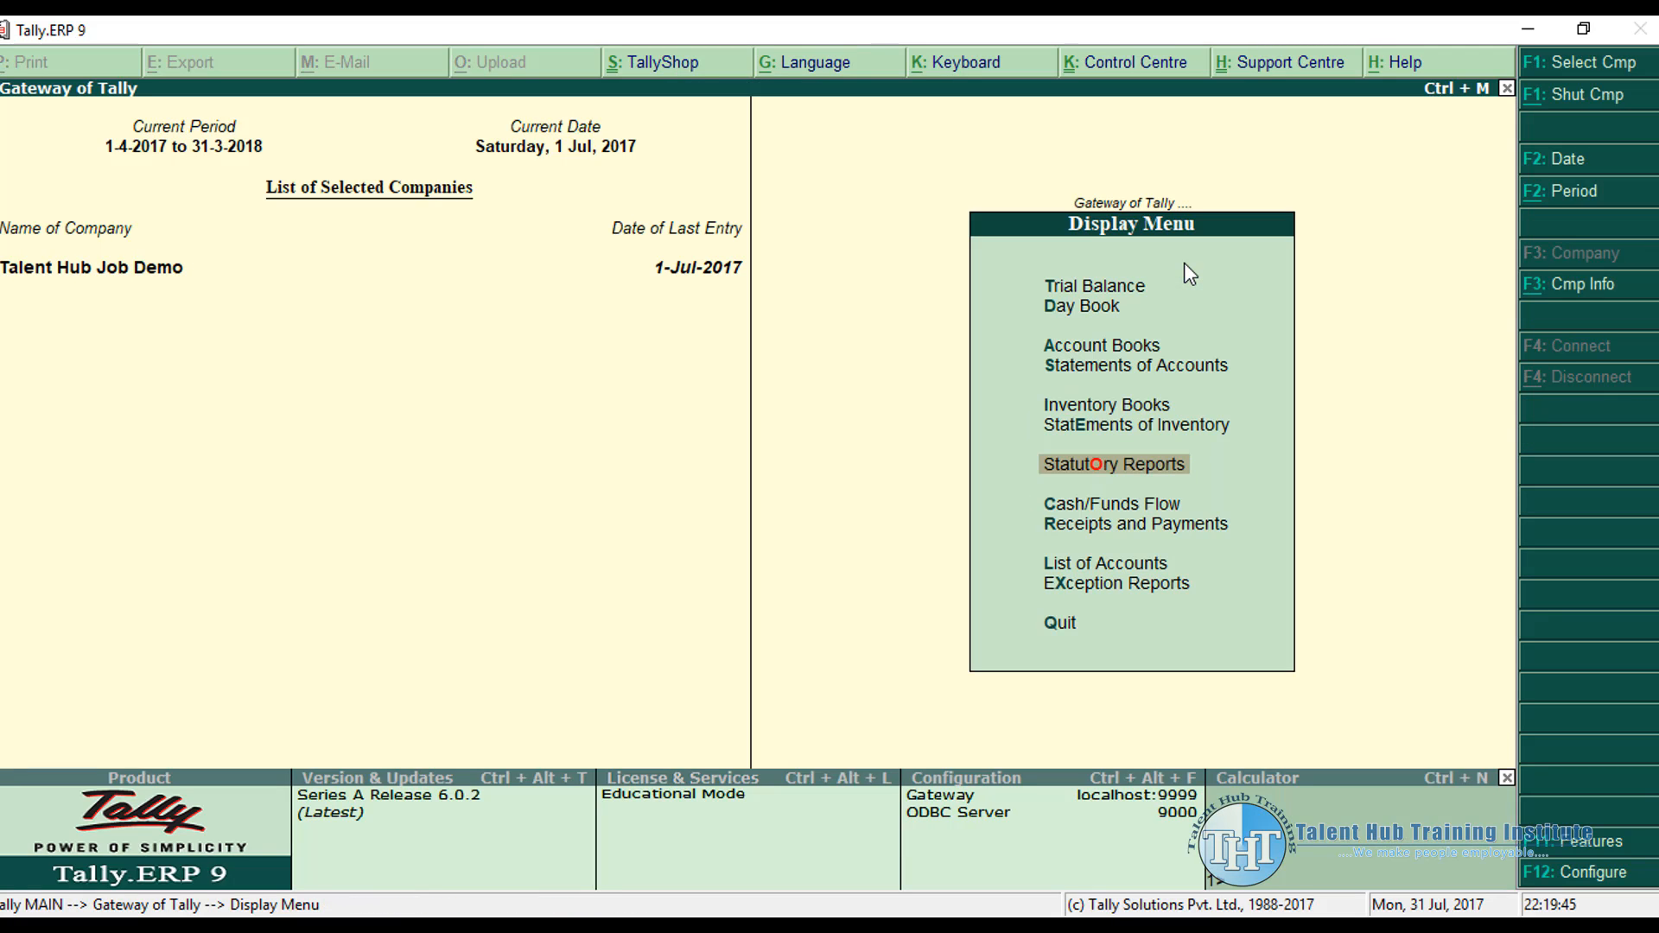